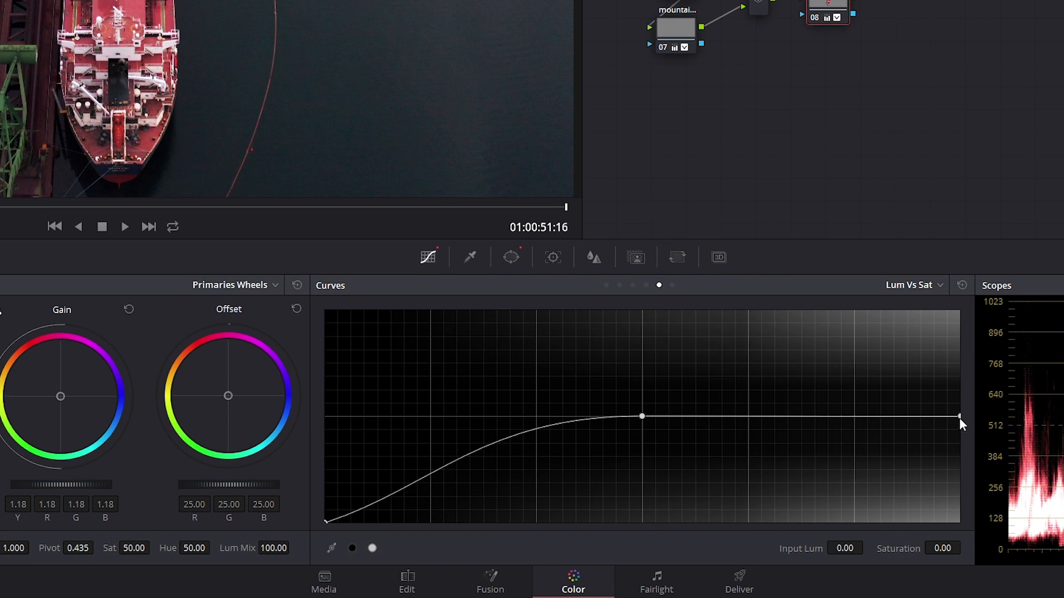
left_click(641, 417)
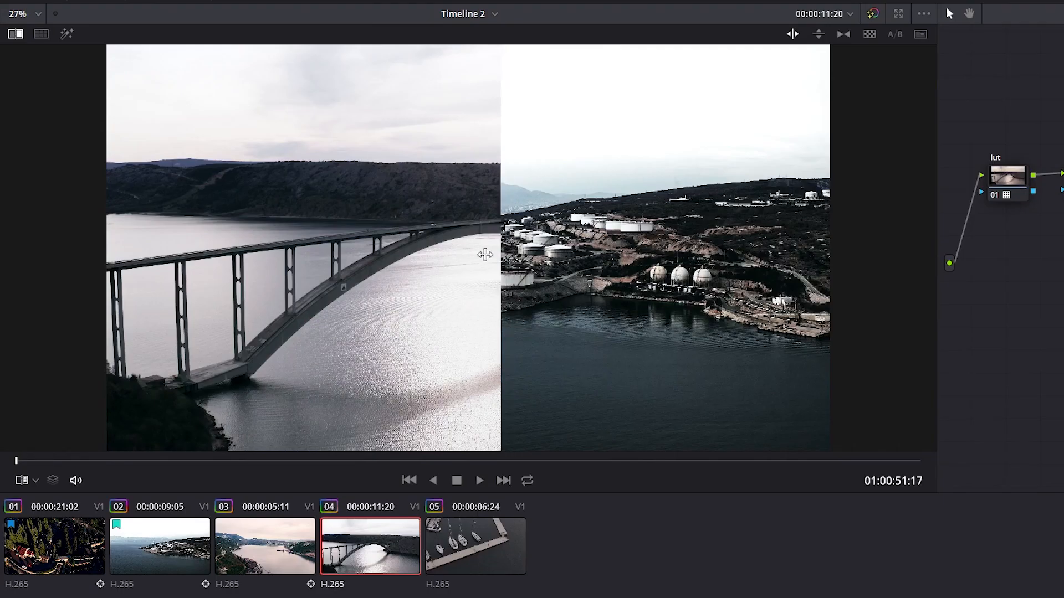
left_click_drag(485, 254, 487, 330)
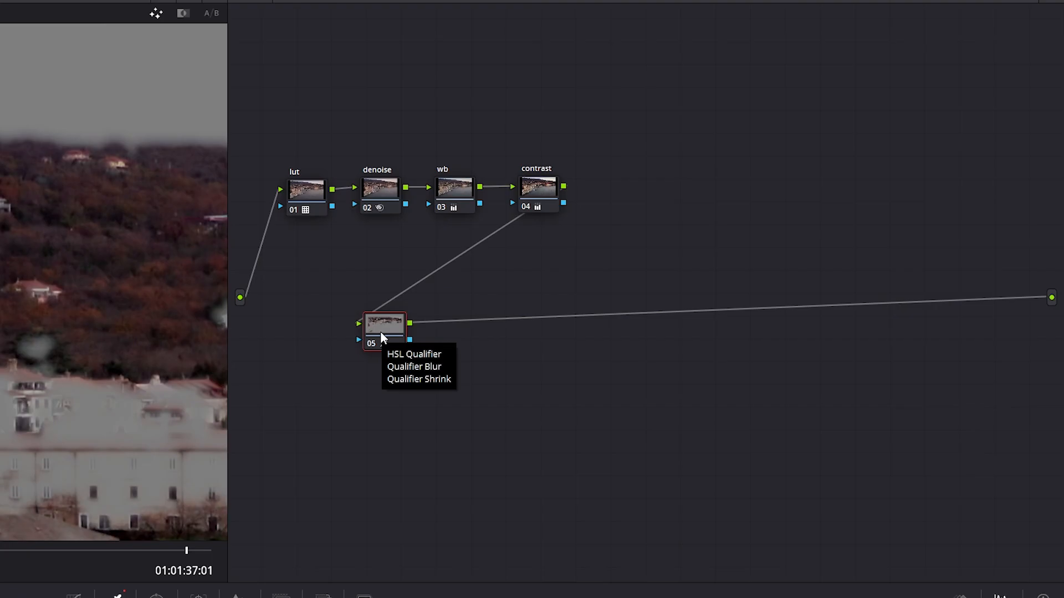
Add a layer node to the HSL-qualified node 05 below the contrast node.
right_click(380, 331)
mouse_move(419, 402)
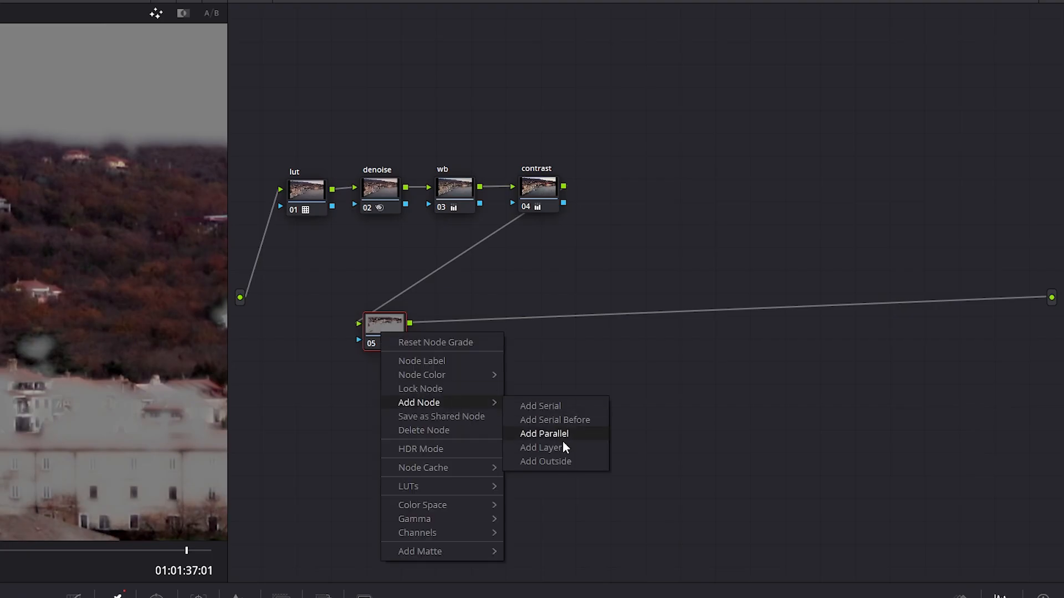
left_click(562, 447)
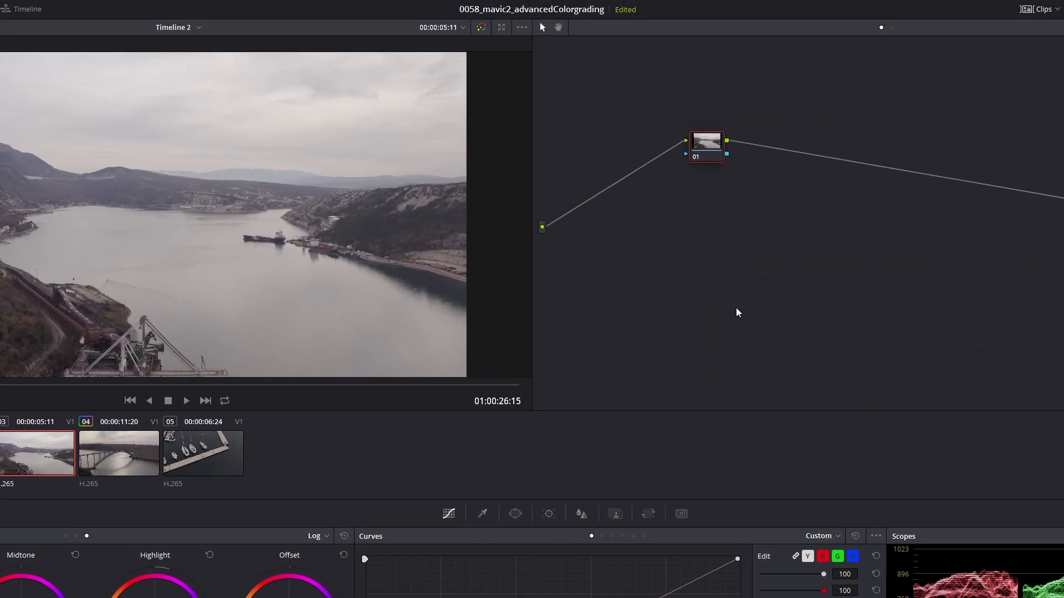
Apply the DLog-M+to+Rec709 LUT from the DLog-M folder to node 01 of clip 03, moving the node close to the source input.
left_click_drag(710, 152, 603, 155)
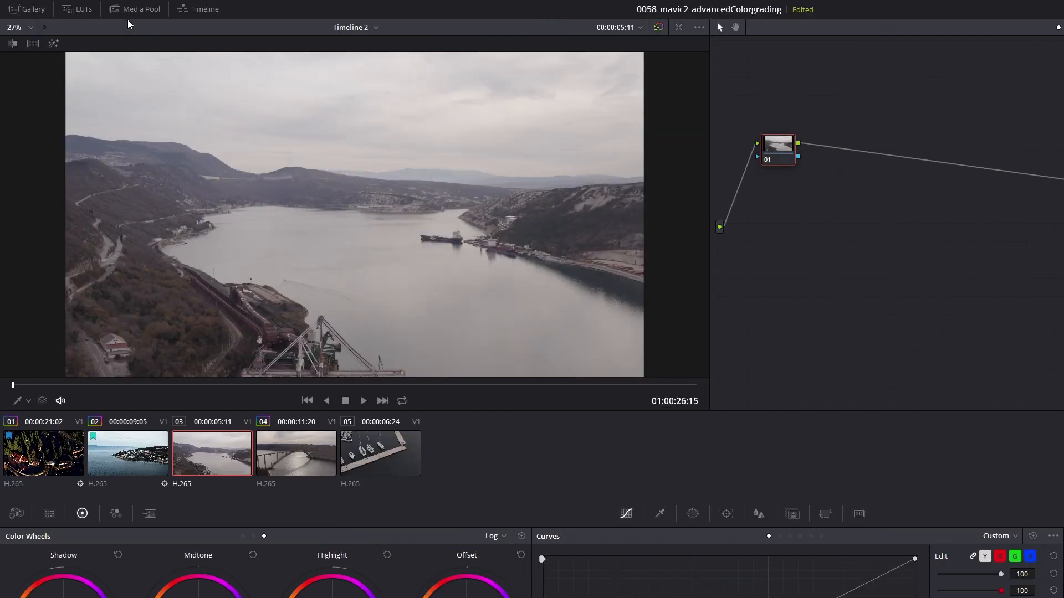
left_click(88, 12)
left_click(15, 178)
left_click(40, 194)
left_click_drag(178, 60, 791, 147)
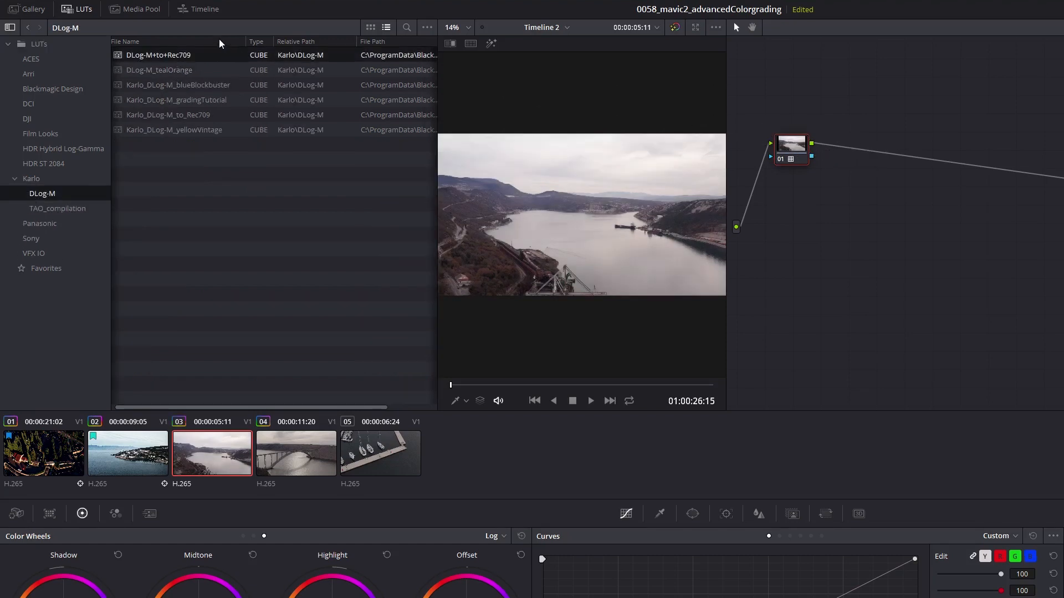
left_click(83, 10)
Label the first node LUT.
right_click(789, 143)
left_click(801, 161)
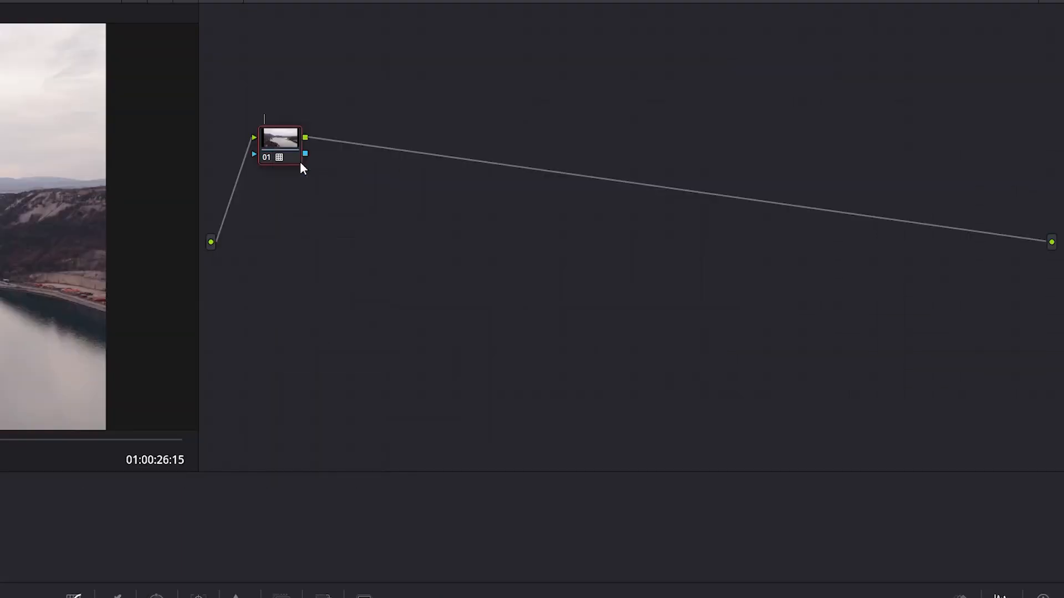
type("LUT")
Add a serial node after the LUT node and label it WB.
key("alt+s")
left_click_drag(333, 144, 385, 142)
right_click(384, 141)
left_click(409, 168)
type("WB")
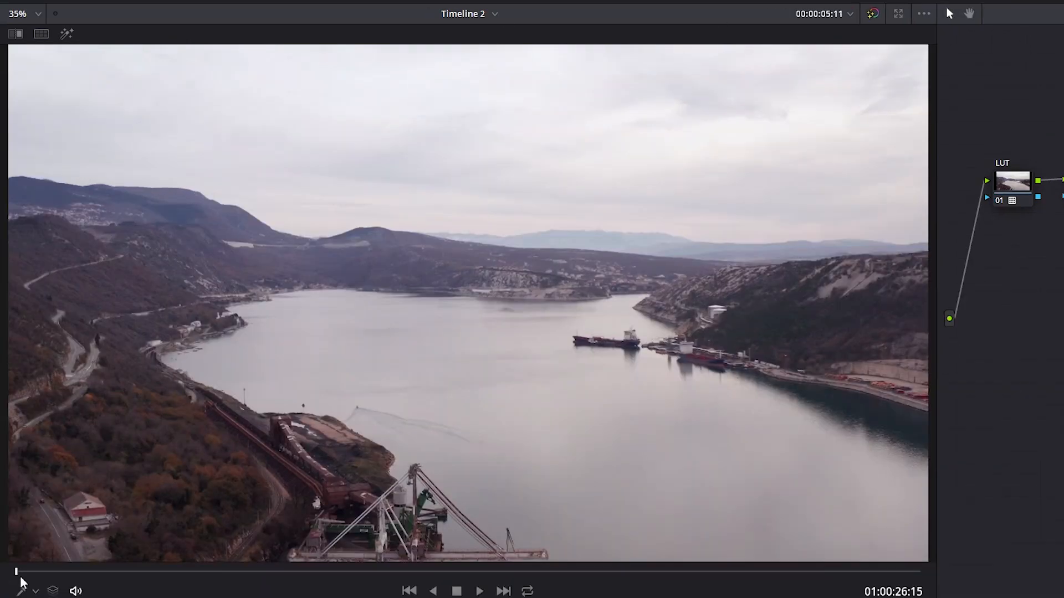
Set the WB node's temperature to -160 and arrange the node beside the LUT node.
left_click_drag(23, 582, 161, 596)
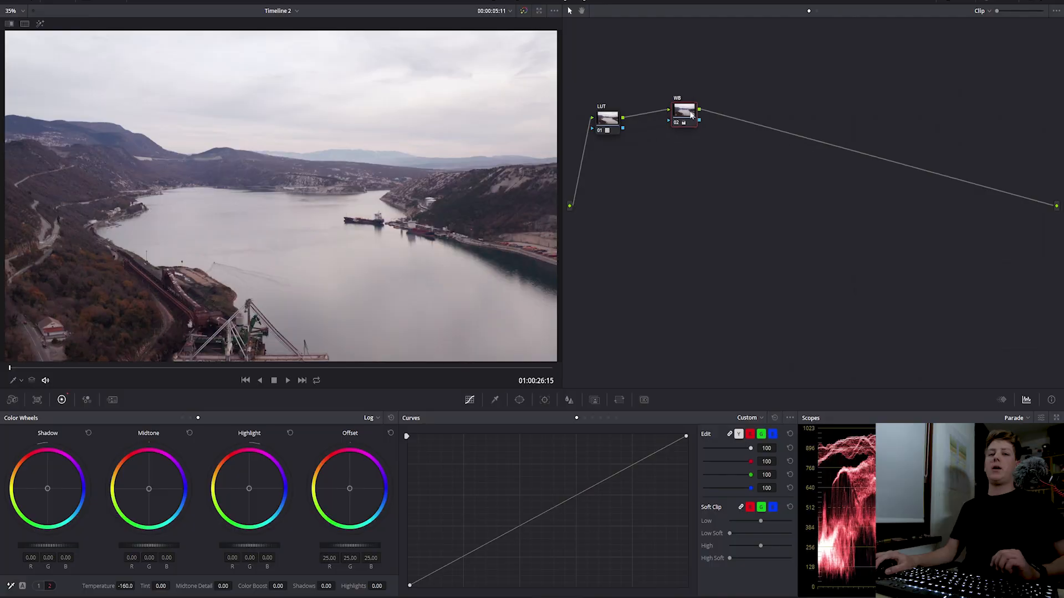
left_click_drag(677, 132, 701, 131)
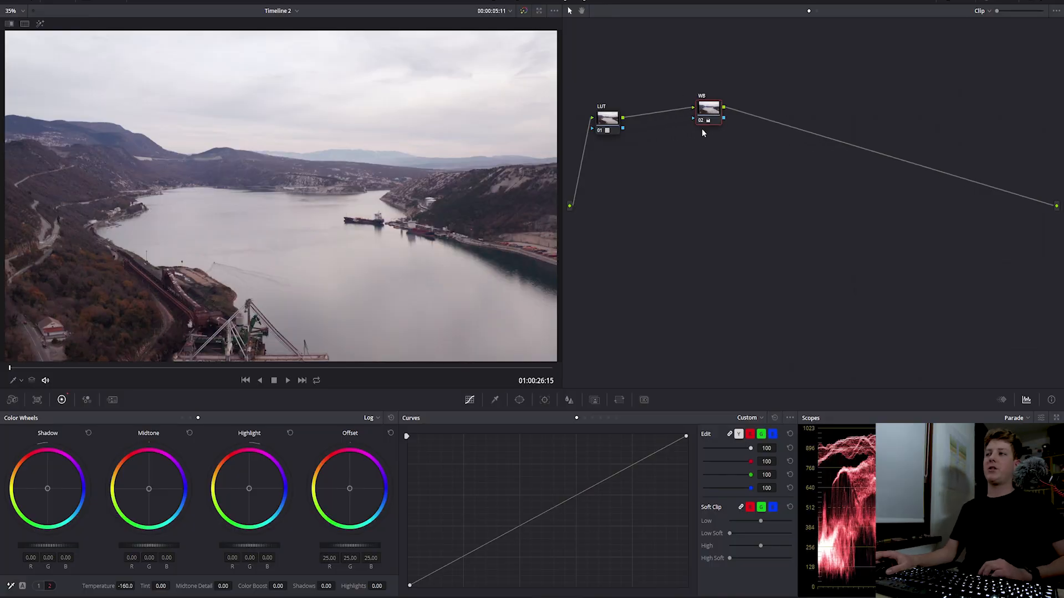
left_click_drag(709, 115, 702, 123)
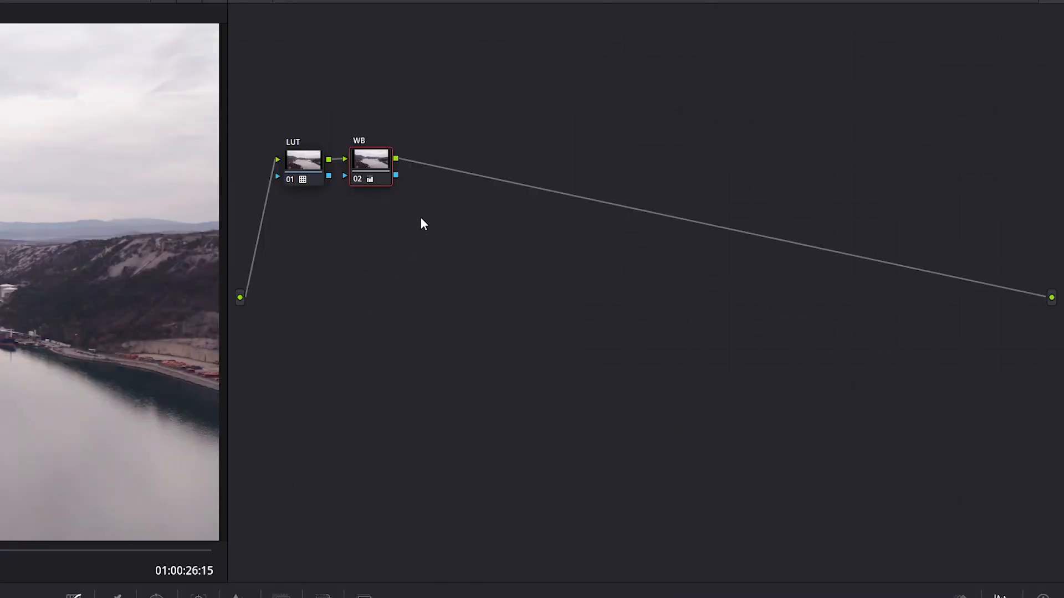
Add a serial node labelled expo after WB and raise the upper part of its custom curve slightly.
key("alt+s")
mouse_move(444, 163)
left_mouse_down()
mouse_move(491, 161)
mouse_move(458, 163)
left_mouse_up()
right_click(455, 163)
left_click(481, 188)
type("expo")
key("Return")
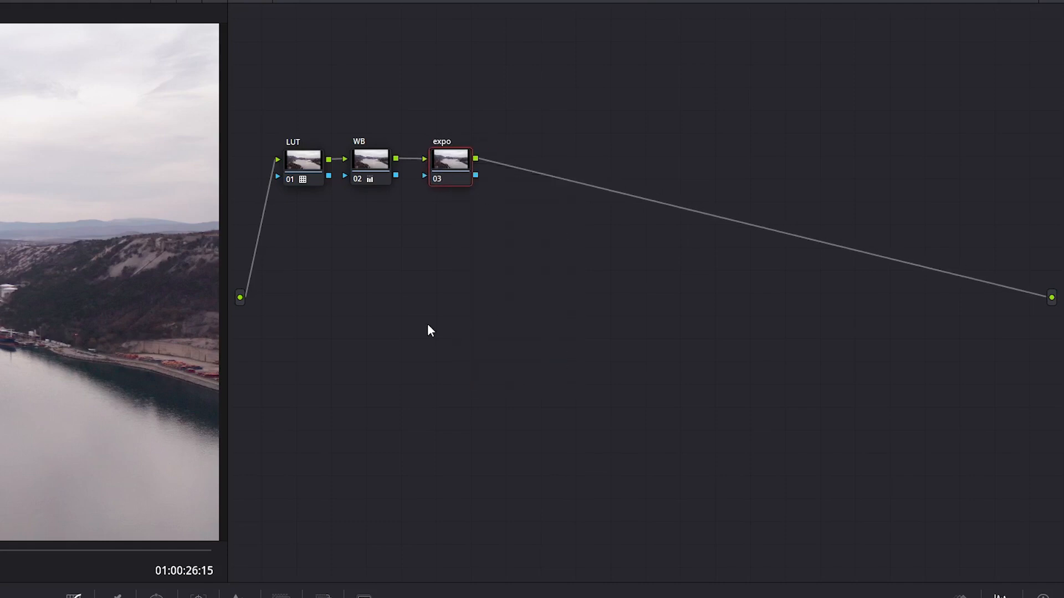
left_click_drag(608, 471, 606, 458)
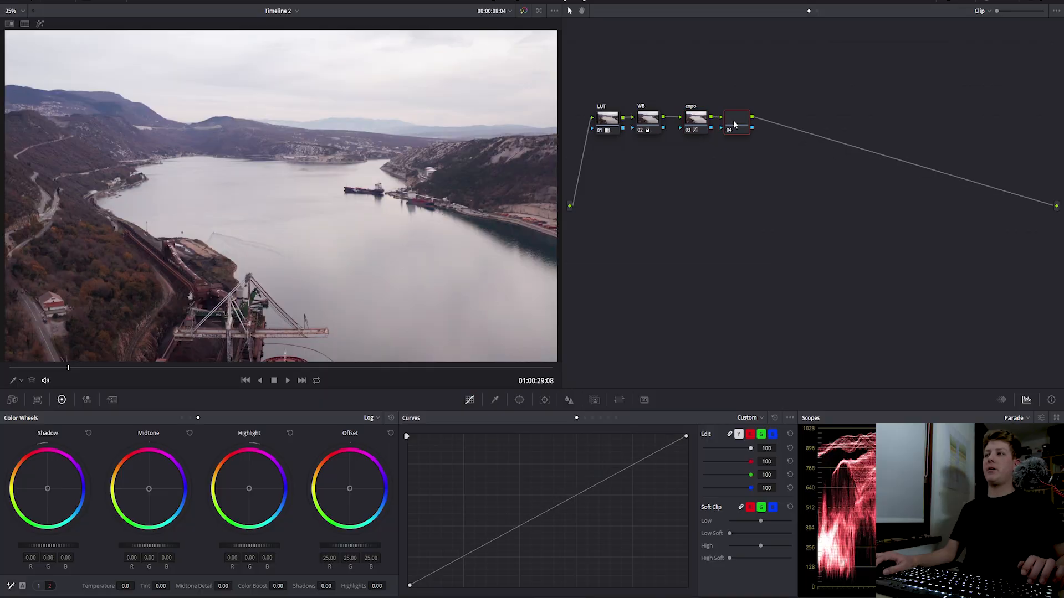
Add a serial node after expo and label it contrast.
key("alt+s")
left_click(40, 586)
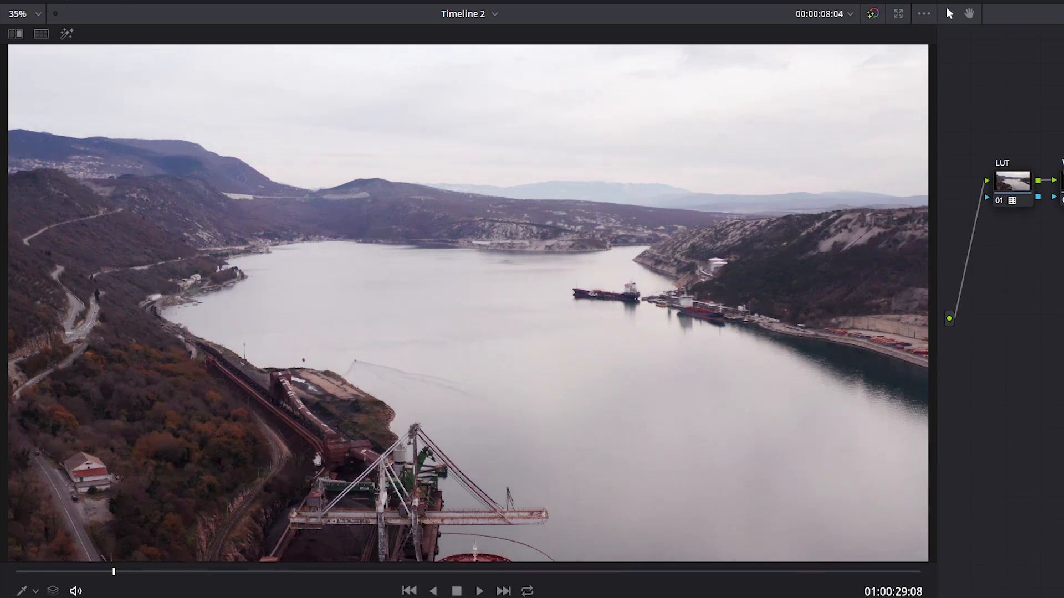
right_click(531, 156)
left_click(550, 179)
type("contrast")
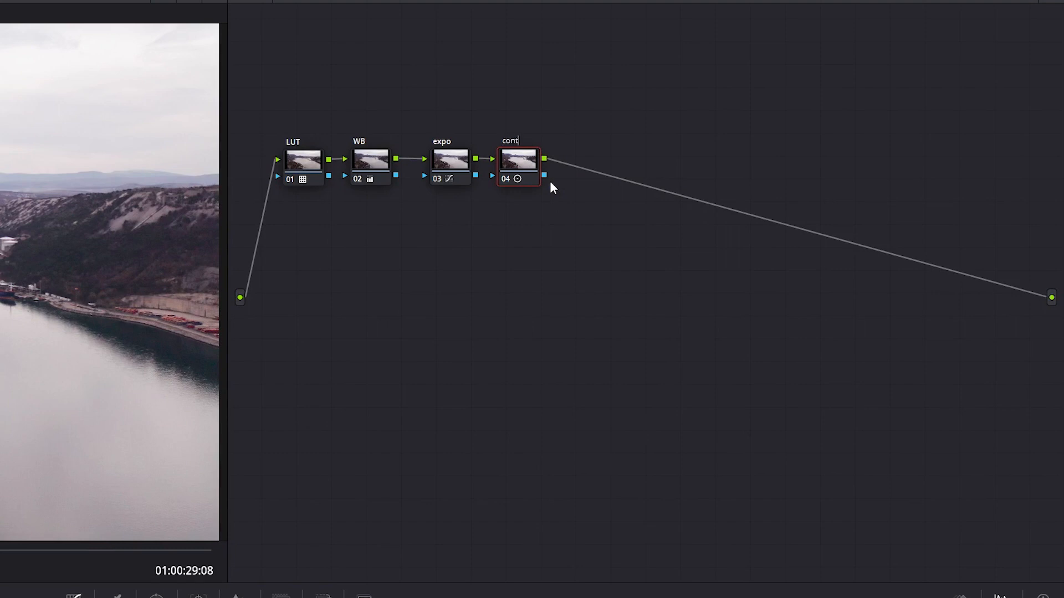
key("Return")
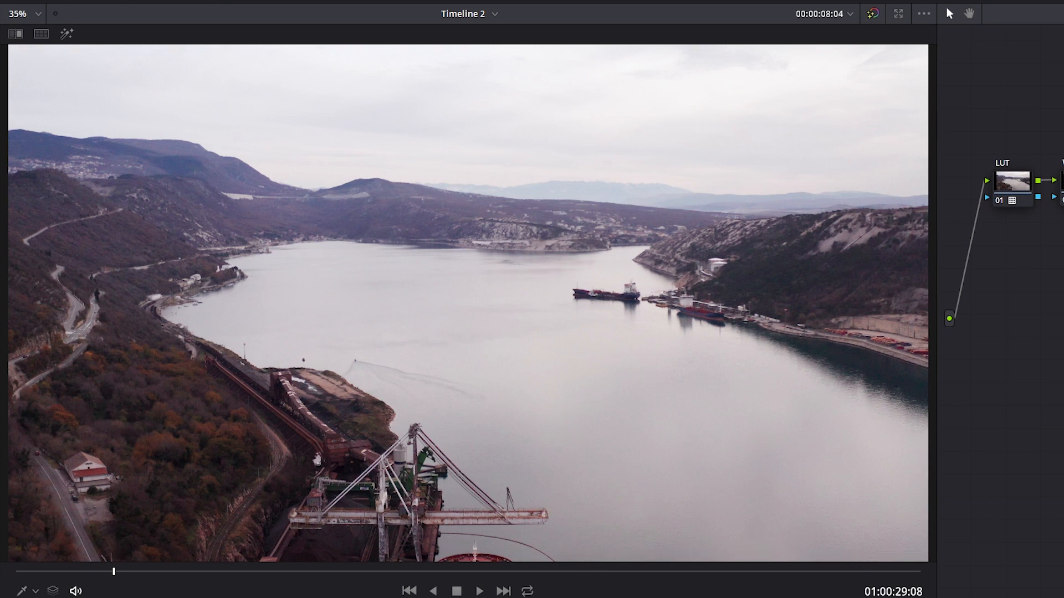
Add a serial node after contrast, place it below the main node row and label it mountains.
key("alt+s")
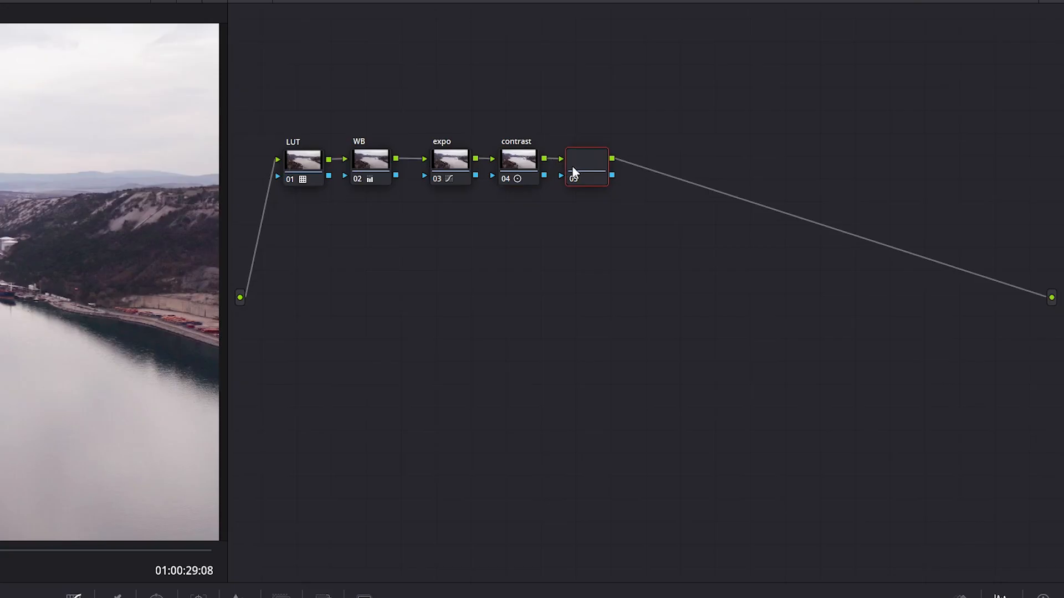
left_click_drag(572, 169, 316, 321)
right_click(323, 320)
left_click(342, 346)
type("mountains")
key("Return")
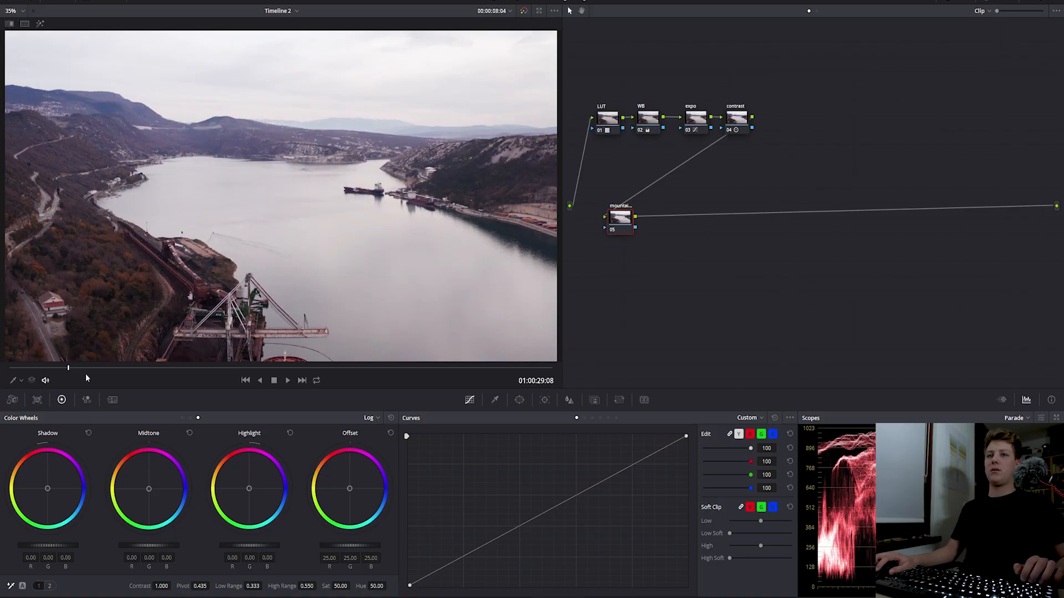
At the clip's first frame, start a curve window on the mountains node around the shore and hillside beside the ships.
left_click_drag(44, 369, 7, 369)
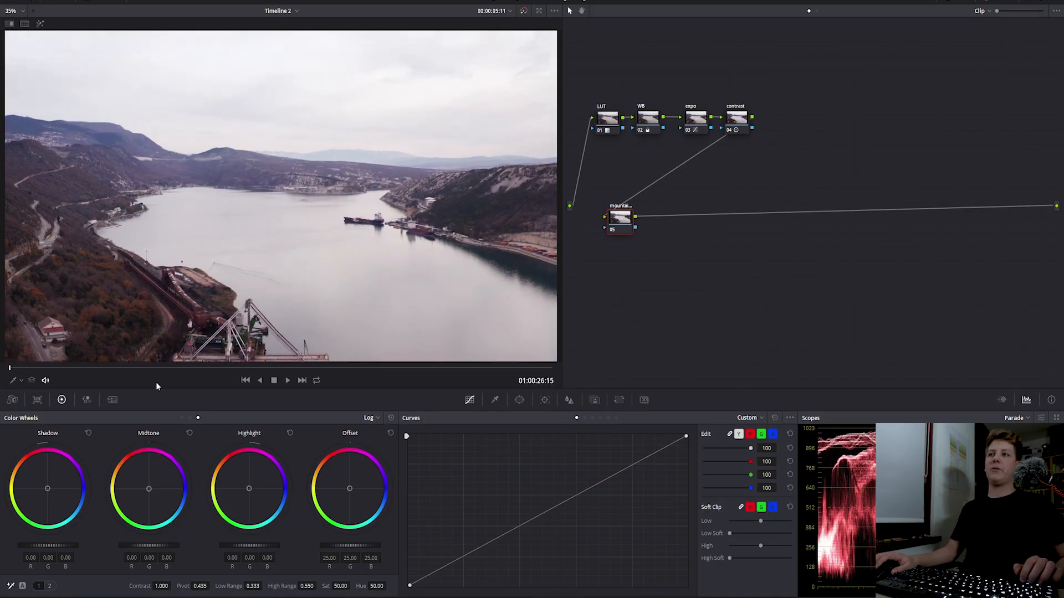
left_click(521, 400)
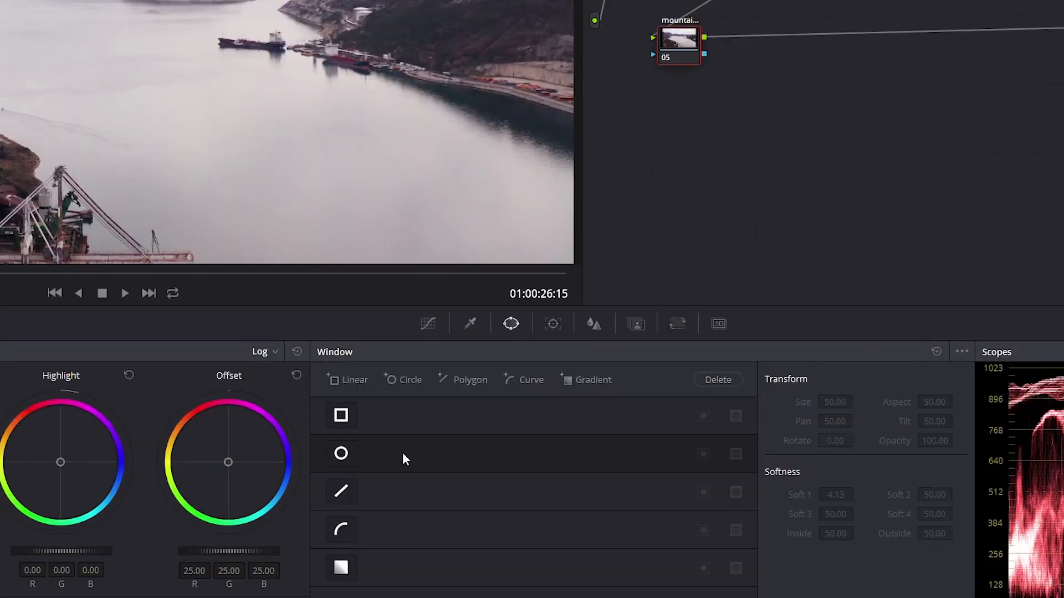
left_click(341, 531)
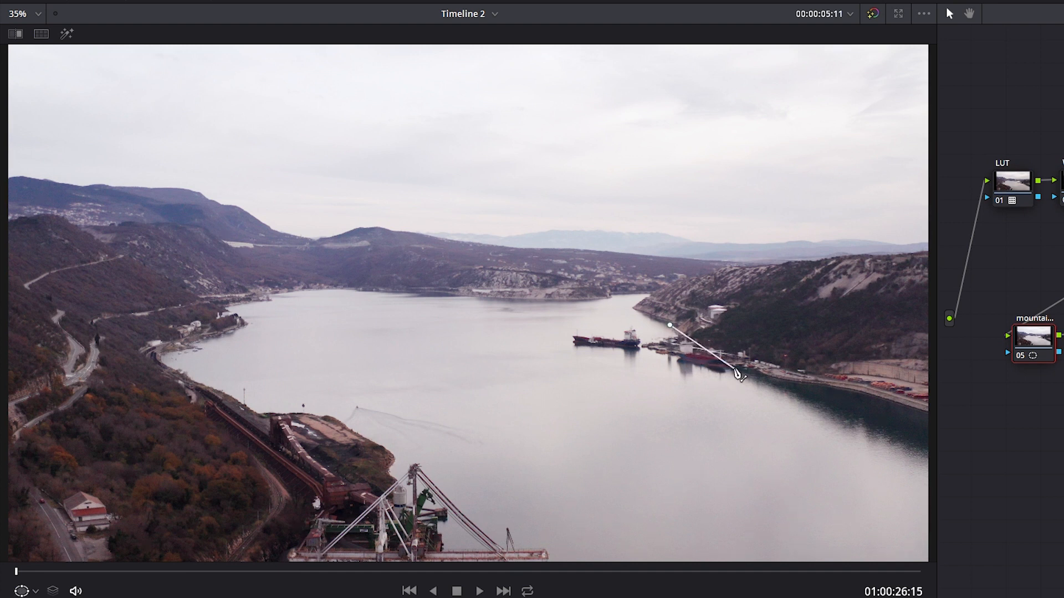
left_click(820, 373)
left_click(923, 362)
left_click_drag(924, 363, 759, 377)
left_click(862, 387)
left_click(846, 256)
left_click(641, 269)
Continue the curve window along the distant mountain skyline to the far edge of the image.
left_click_drag(641, 268, 851, 299)
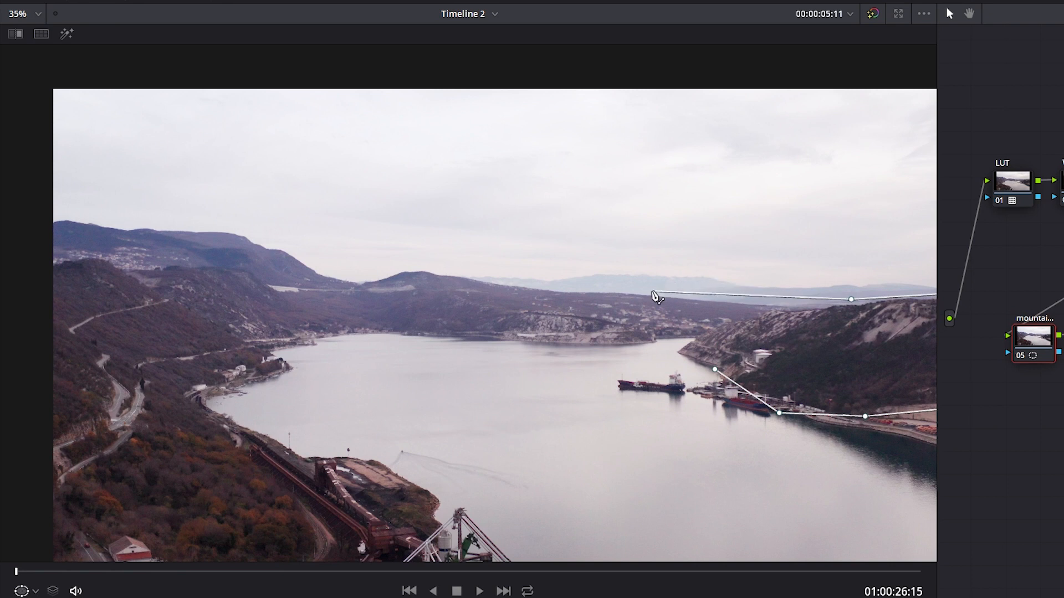
left_click(552, 284)
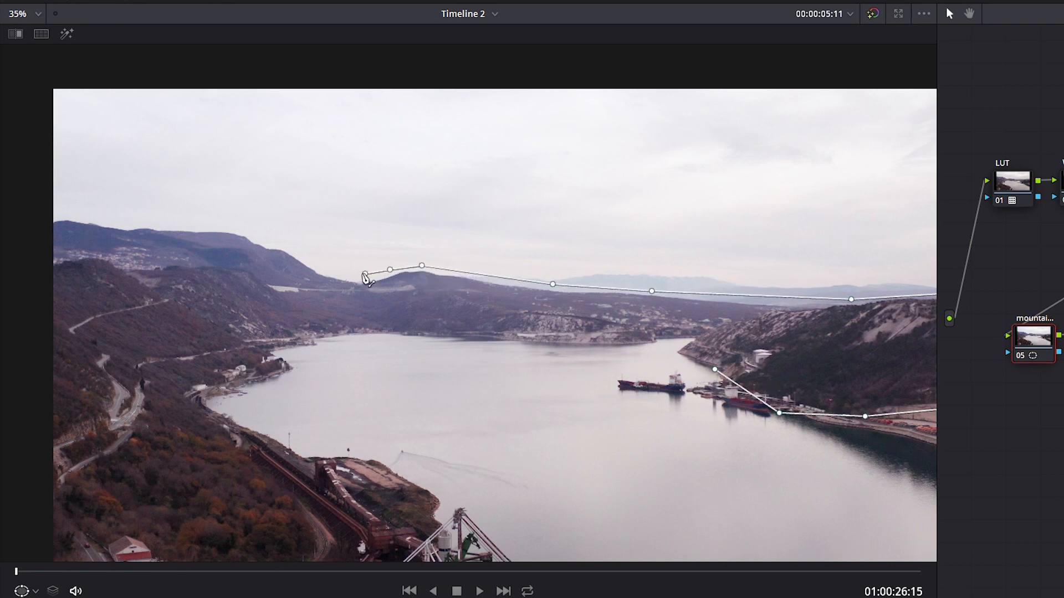
left_click(206, 221)
left_click(36, 214)
Run the window outline outside the frame, around the image's lower corner and back up towards the crane.
left_click_drag(35, 214, 243, 102)
left_click(105, 102)
left_click_drag(159, 267, 160, 206)
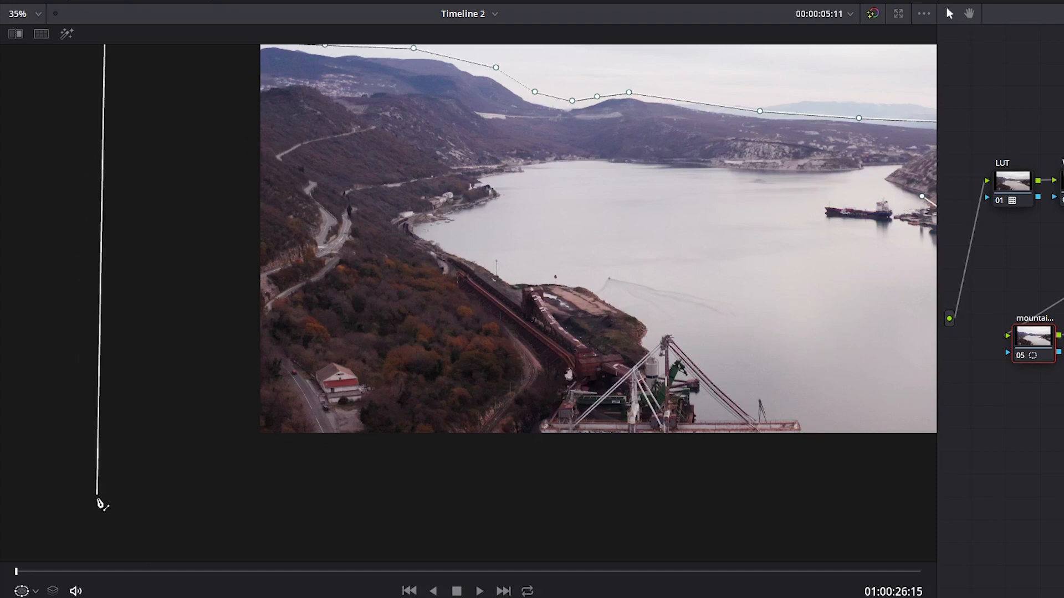
left_click_drag(97, 500, 217, 274)
left_click(165, 503)
left_click(200, 486)
left_click_drag(288, 459, 196, 506)
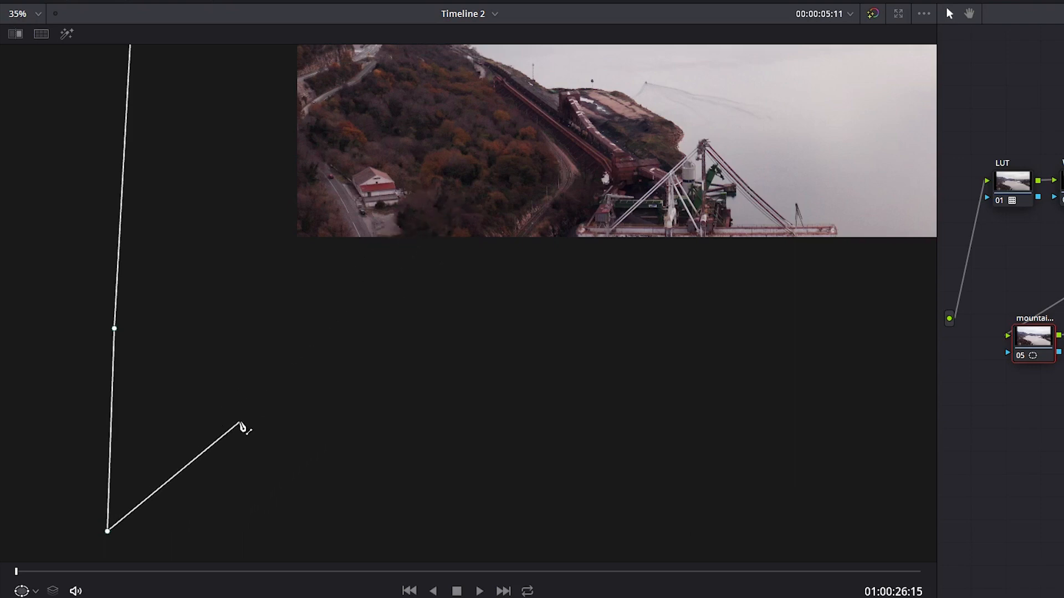
left_click_drag(240, 522, 256, 454)
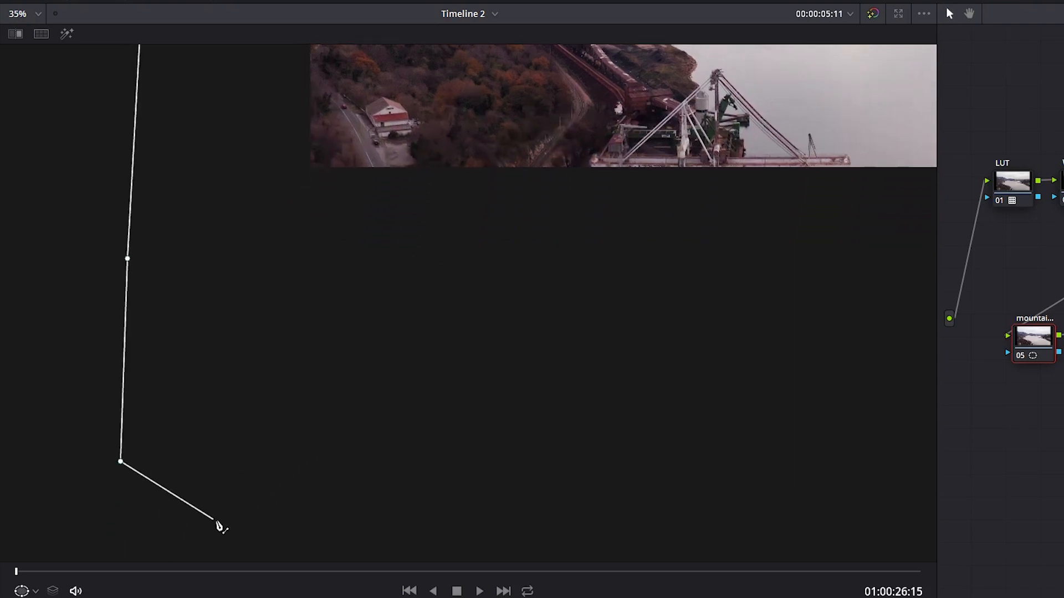
left_click(253, 510)
left_click(439, 501)
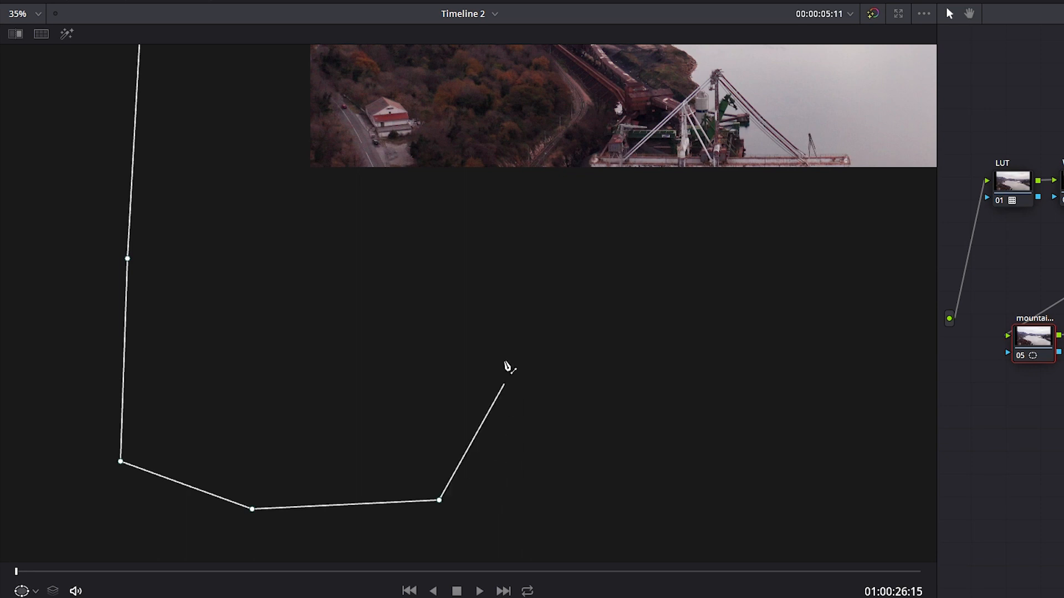
left_click(519, 303)
left_click_drag(507, 356, 443, 507)
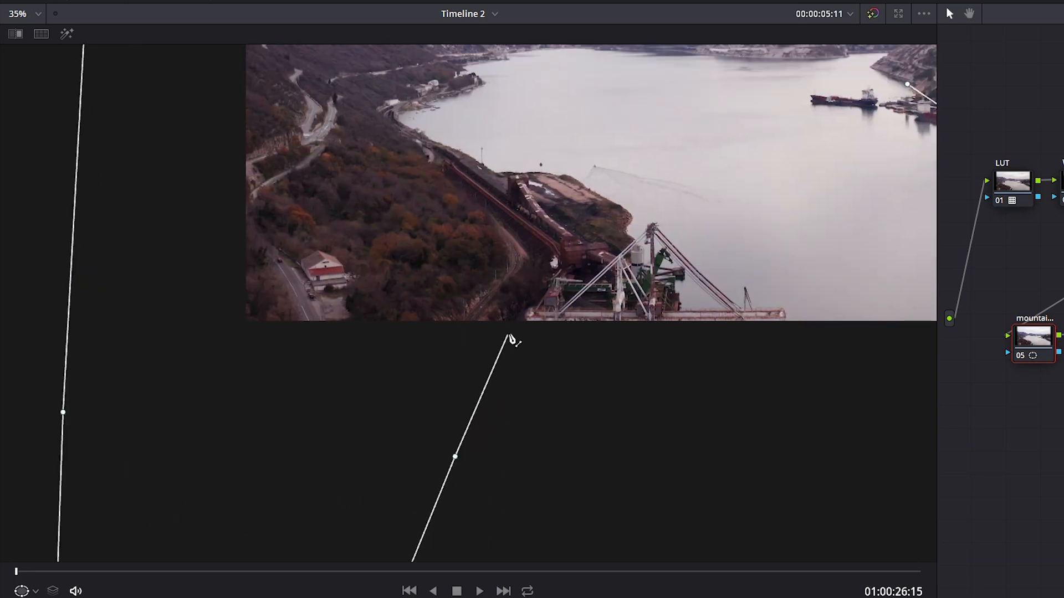
Trace the near and far shorelines around the bay and close the curve window at its starting point.
left_click(564, 255)
left_click_drag(475, 190, 549, 312)
left_click(500, 263)
left_click(466, 236)
left_click(495, 218)
left_click(547, 178)
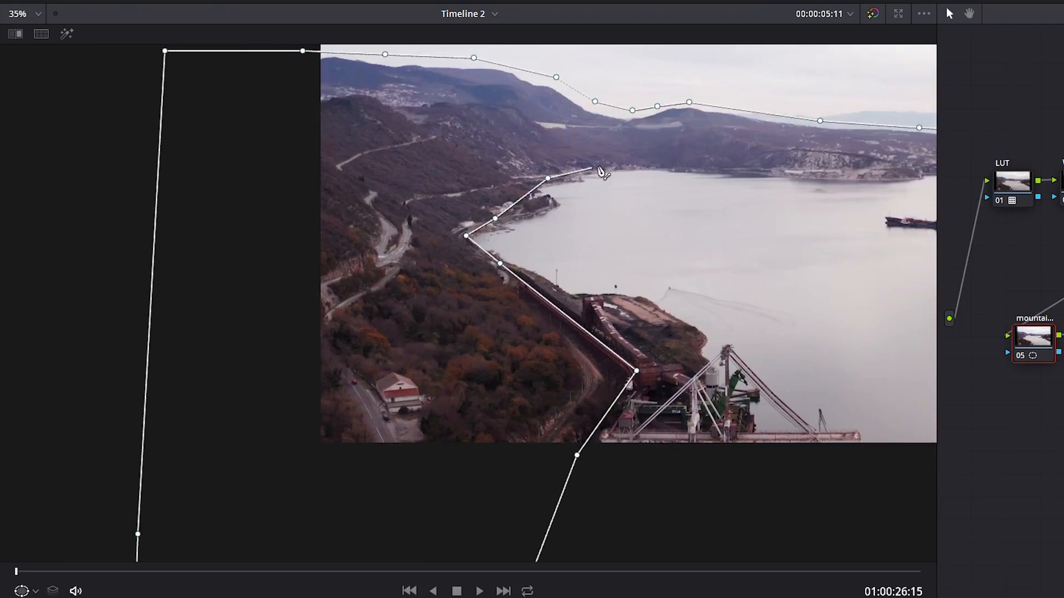
left_click(622, 163)
left_click_drag(659, 192, 393, 222)
left_click(509, 199)
left_click(630, 198)
left_click(691, 205)
left_click(715, 237)
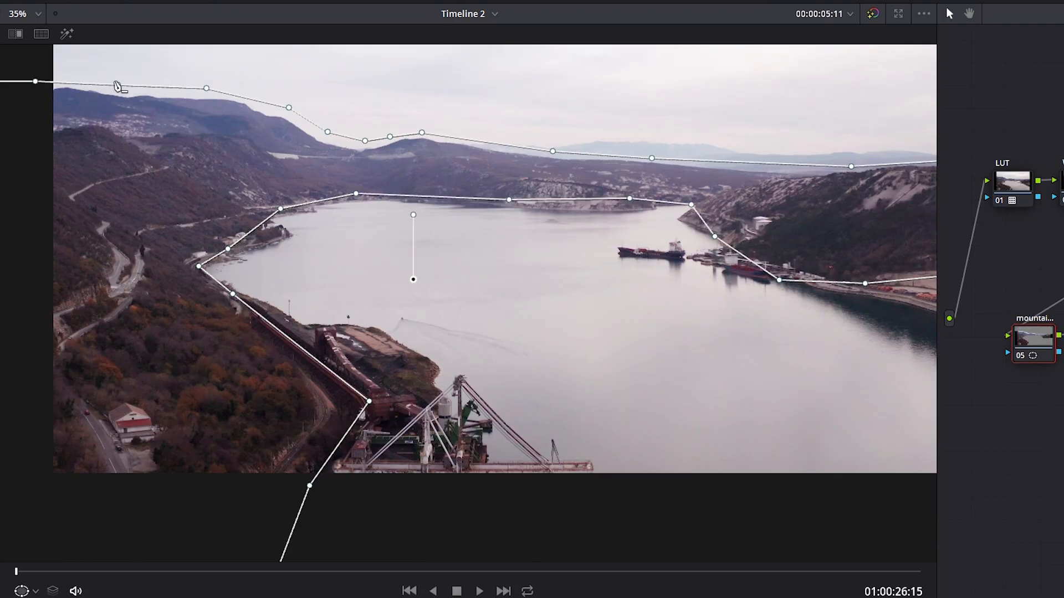
Highlight the masked area in the viewer and set the window's Soft 1 value to 3.26.
left_click(66, 35)
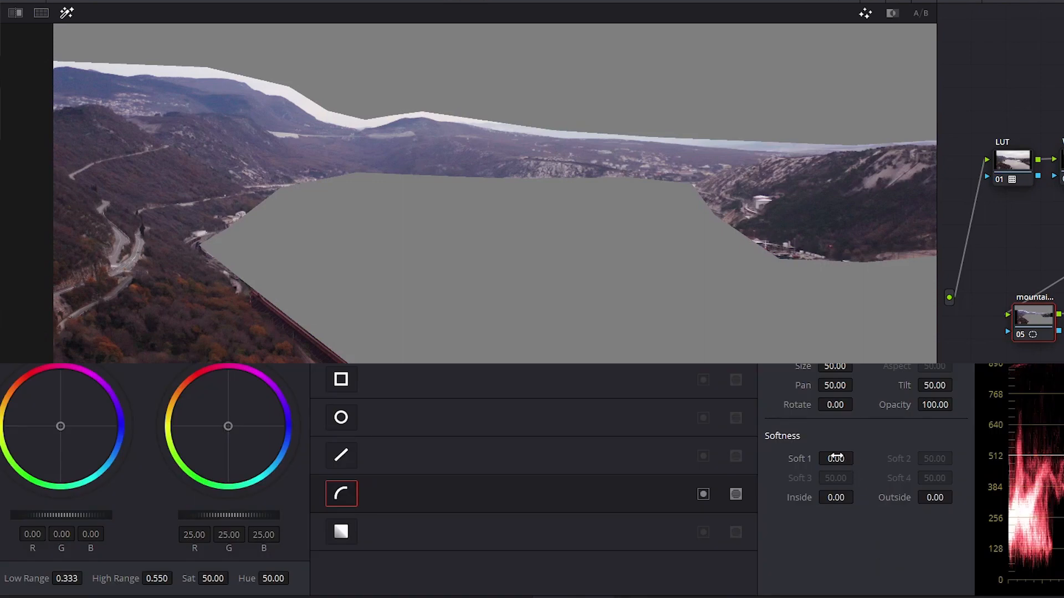
left_click_drag(836, 457, 858, 458)
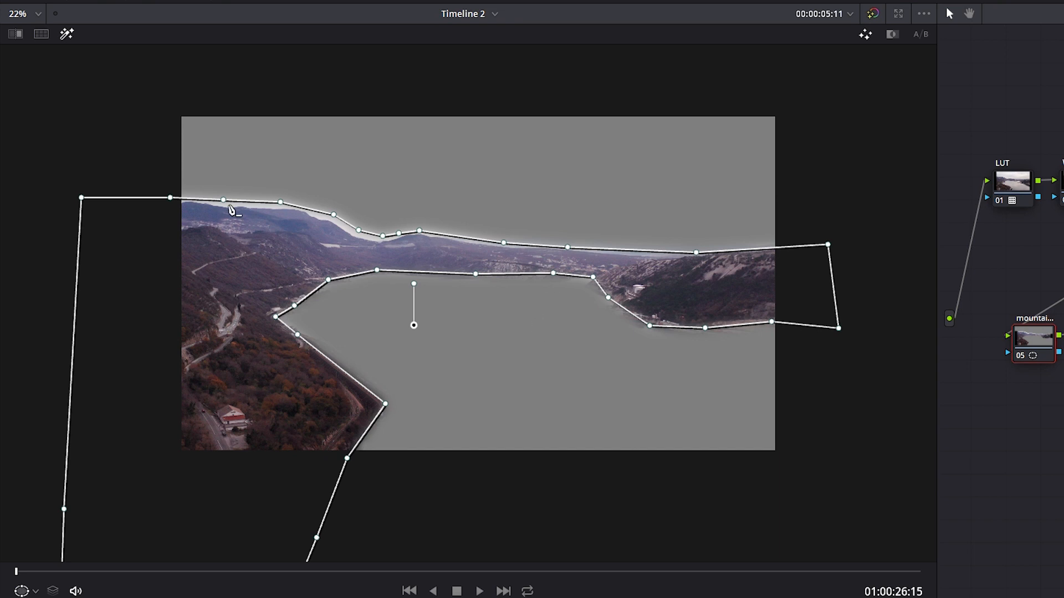
Shift all of the window's skyline points down together so the mask edge follows the mountain ridge.
left_click_drag(48, 165, 913, 258)
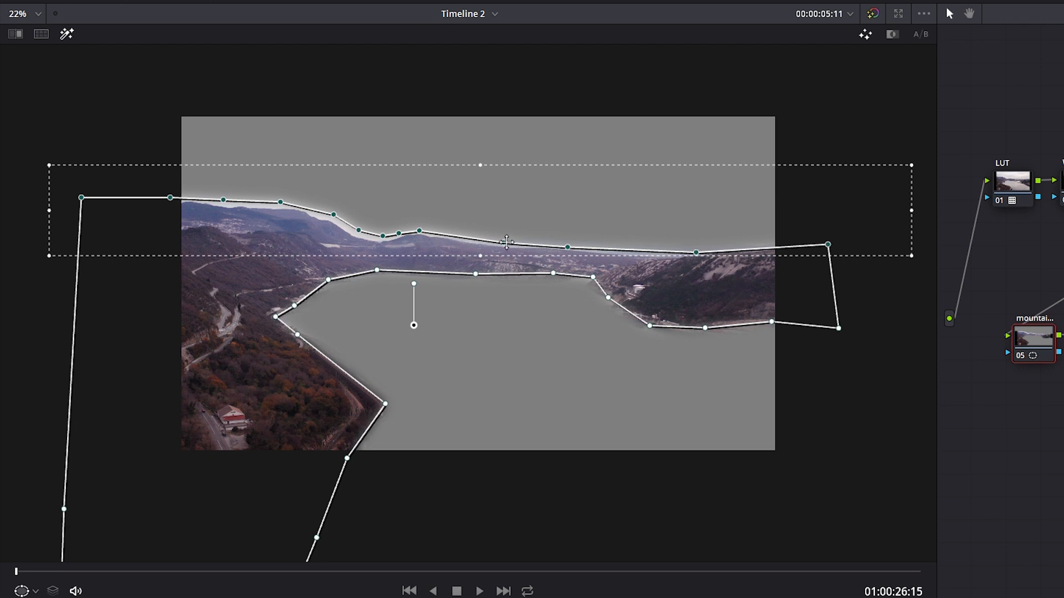
left_click_drag(519, 223, 515, 229)
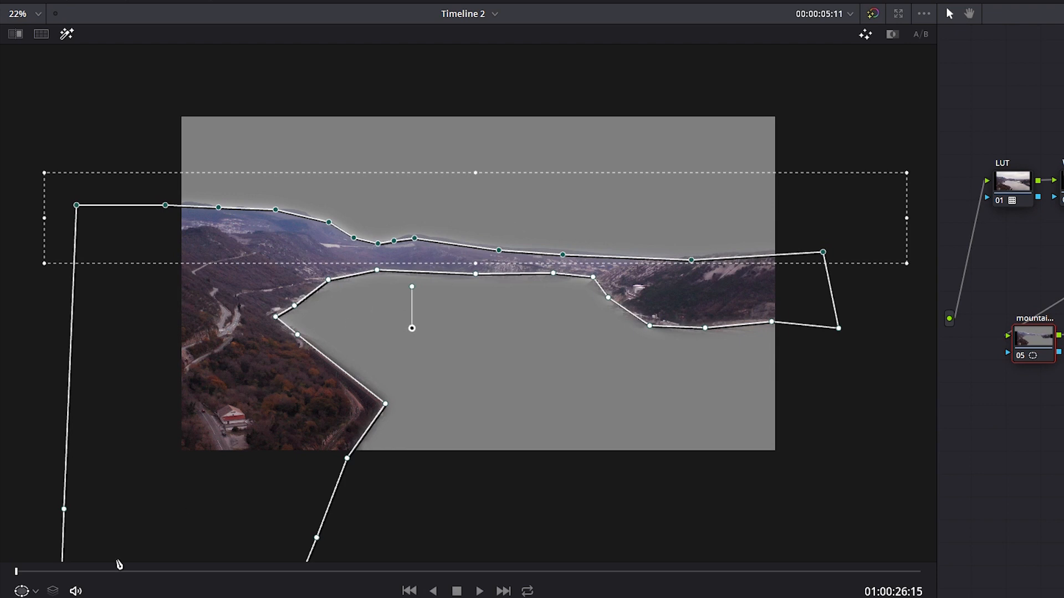
left_click(36, 14)
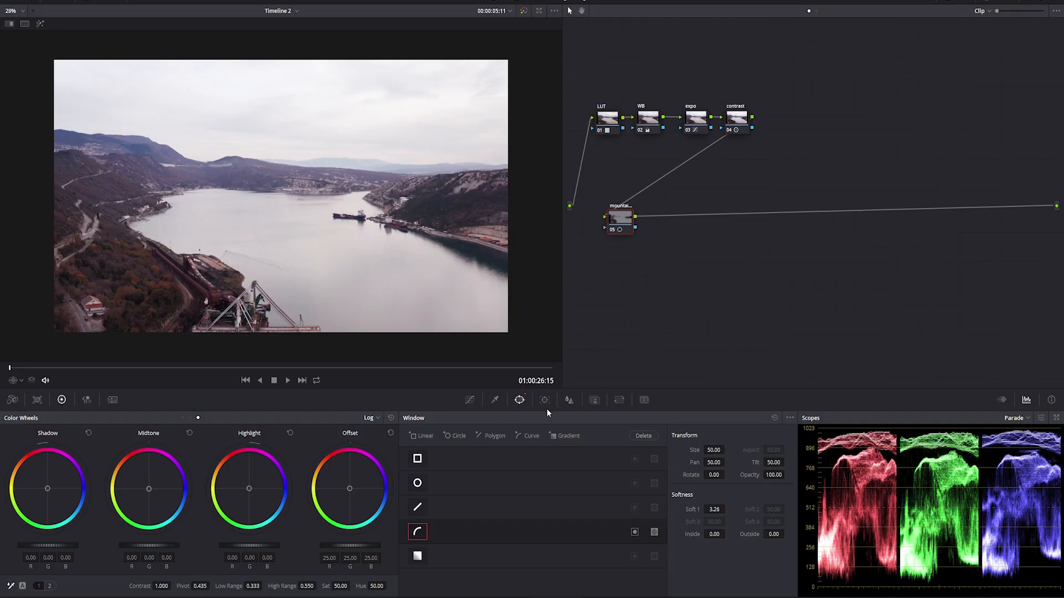
Shape the mountains node's custom curve into a gentle S, raising the highlights and lowering the shadows.
left_click(470, 399)
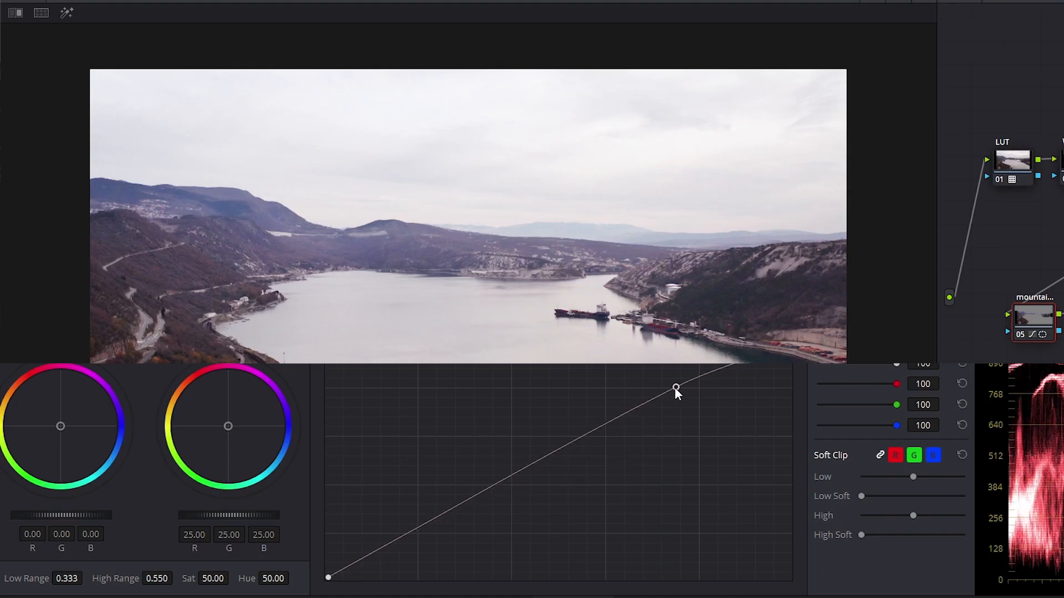
left_click(615, 472)
left_click_drag(442, 516, 399, 552)
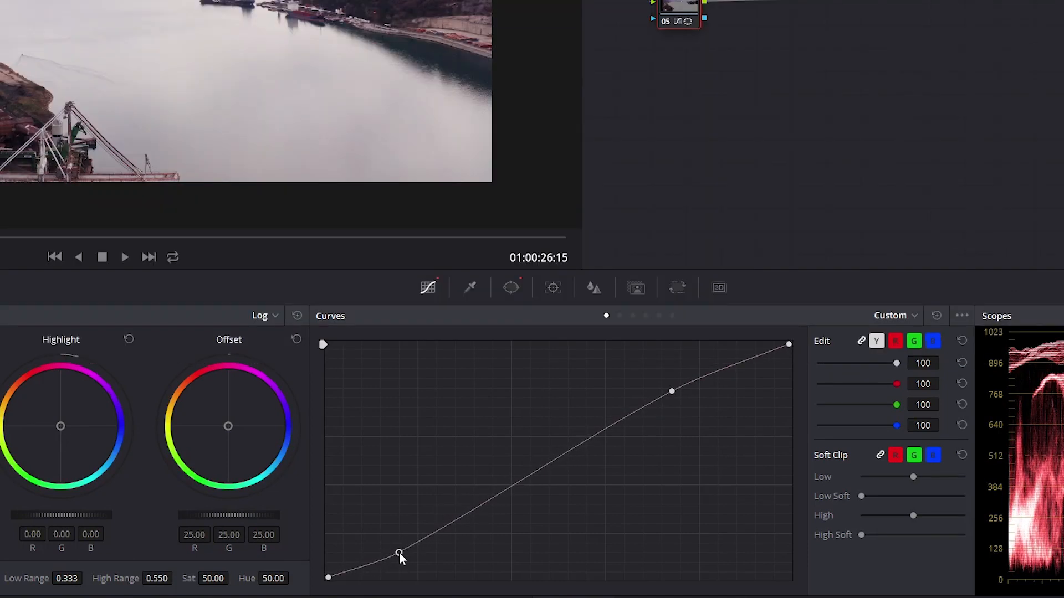
Sharpen the mountains node with a linked RGB radius of 0.46 and set its midtone detail to 39.50.
left_click(596, 289)
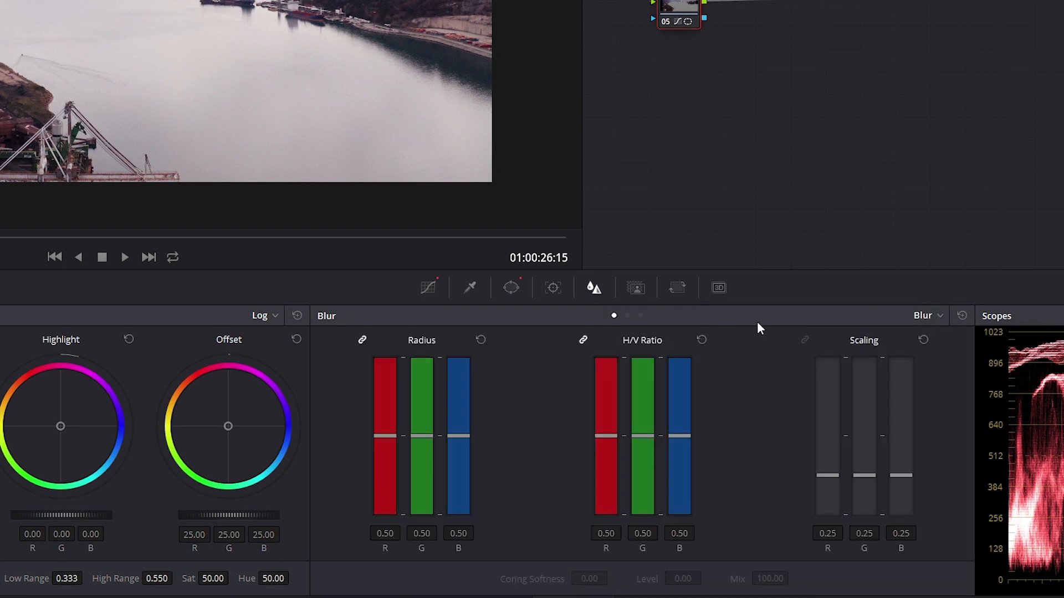
left_click(921, 316)
left_click(931, 352)
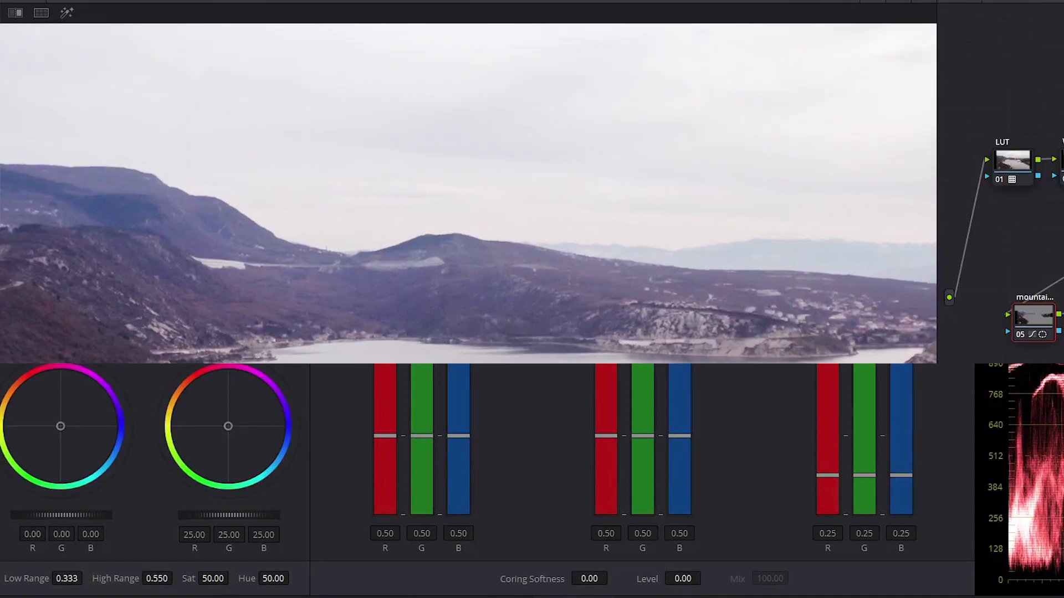
left_click_drag(459, 438, 462, 449)
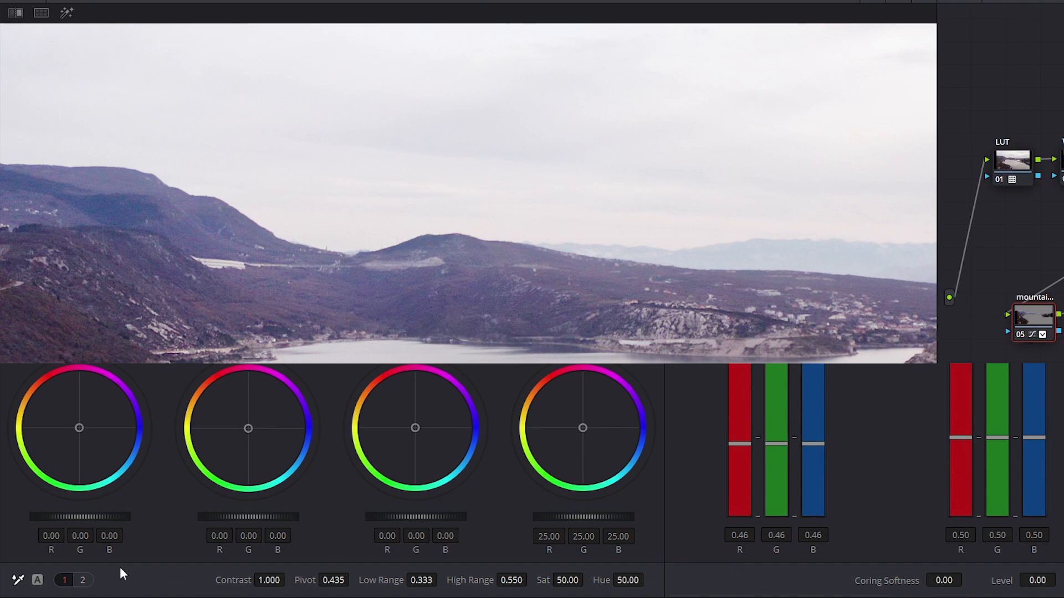
left_click(83, 580)
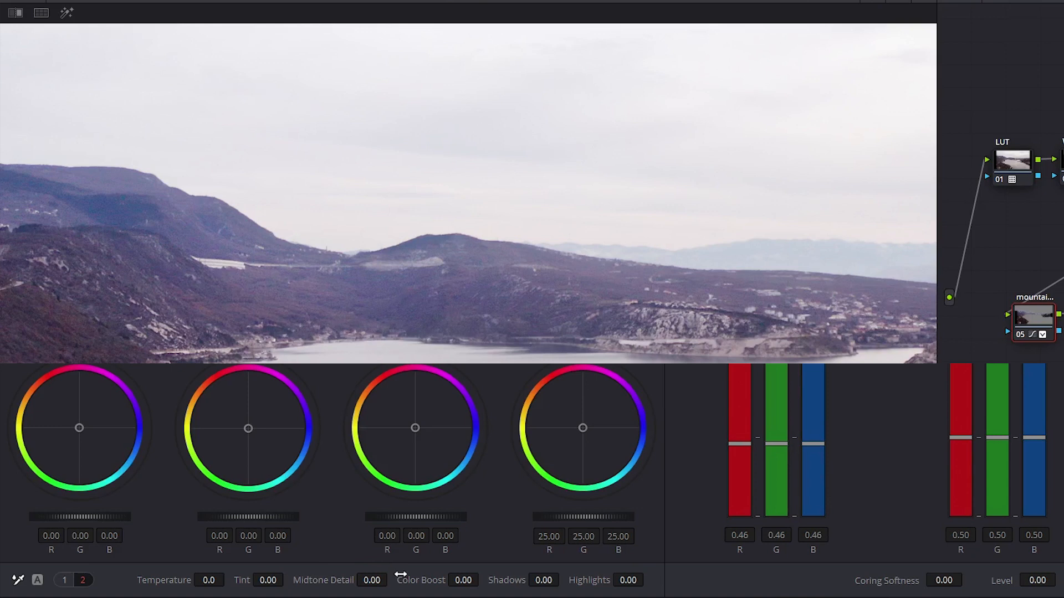
left_click_drag(370, 585, 391, 579)
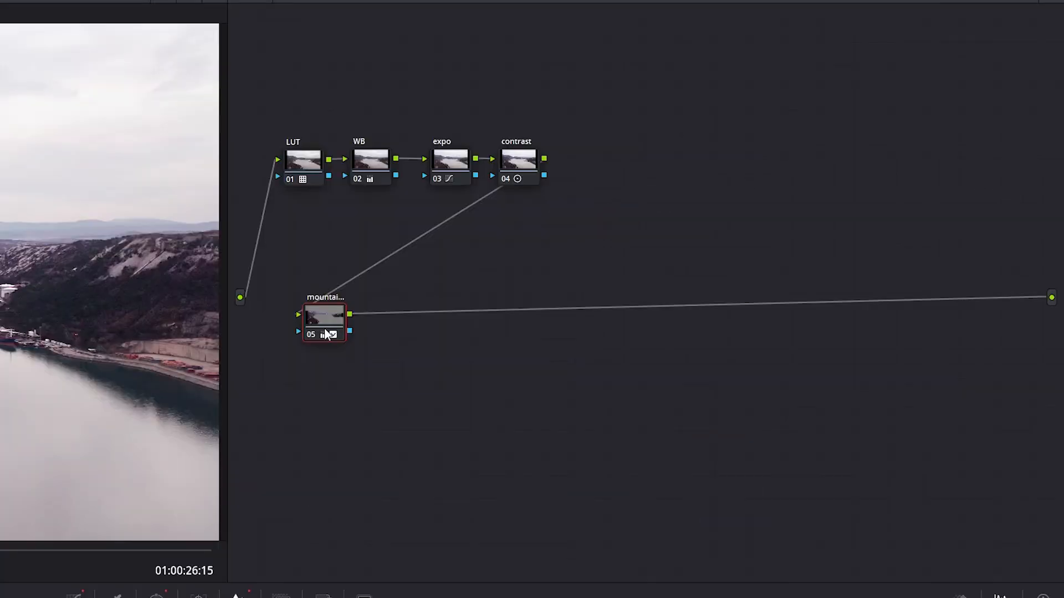
Add a layer node beneath the mountains node, move the layer mixer farther away and label the new node as a mountains node.
right_click(623, 218)
mouse_move(410, 386)
left_click(532, 420)
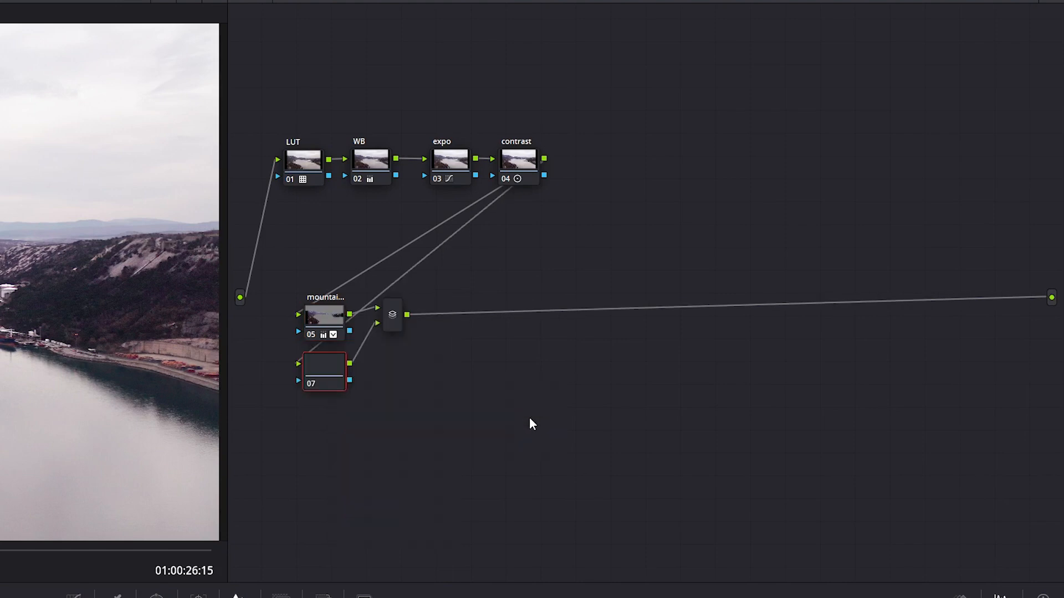
left_click_drag(394, 311, 439, 313)
left_click_drag(328, 372, 325, 378)
right_click(325, 378)
left_click(363, 406)
type("mount")
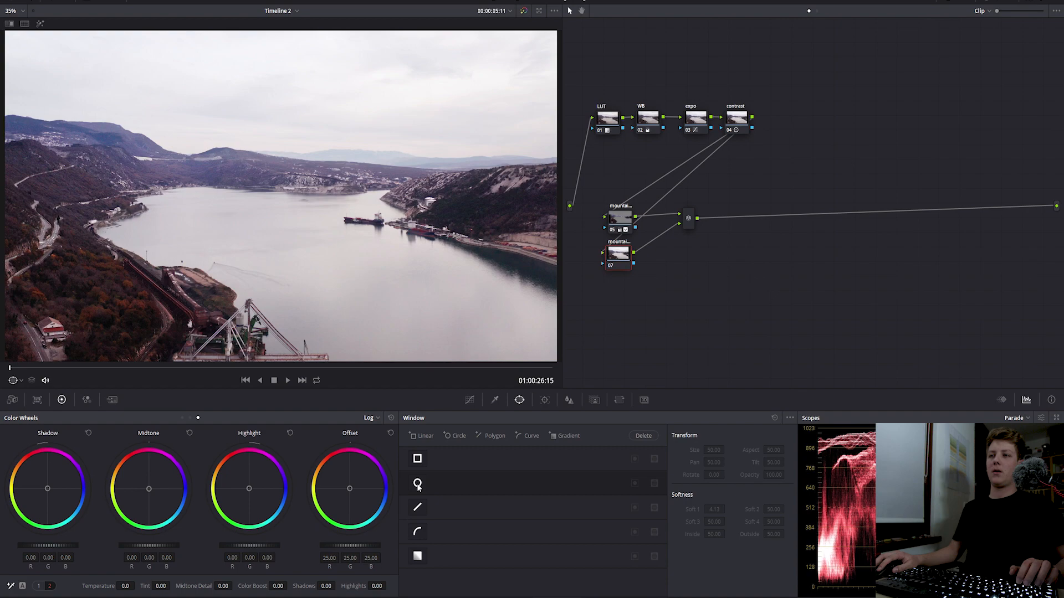
Add a circle window to the new layer node and stretch it into a wide ellipse across the bay.
left_click(418, 484)
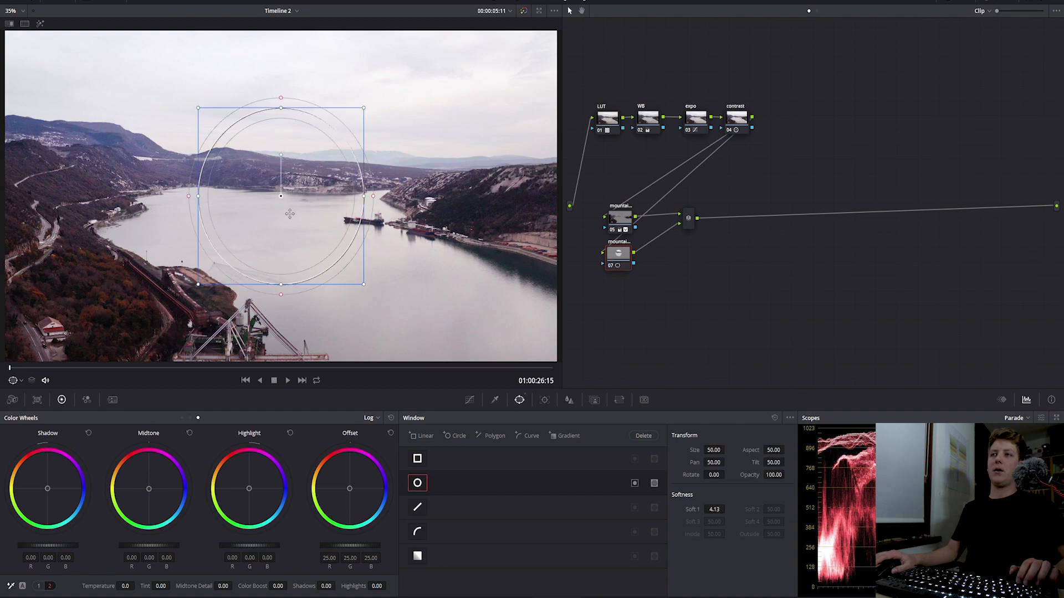
scroll(277, 206, "down", 3)
left_click_drag(345, 196, 492, 196)
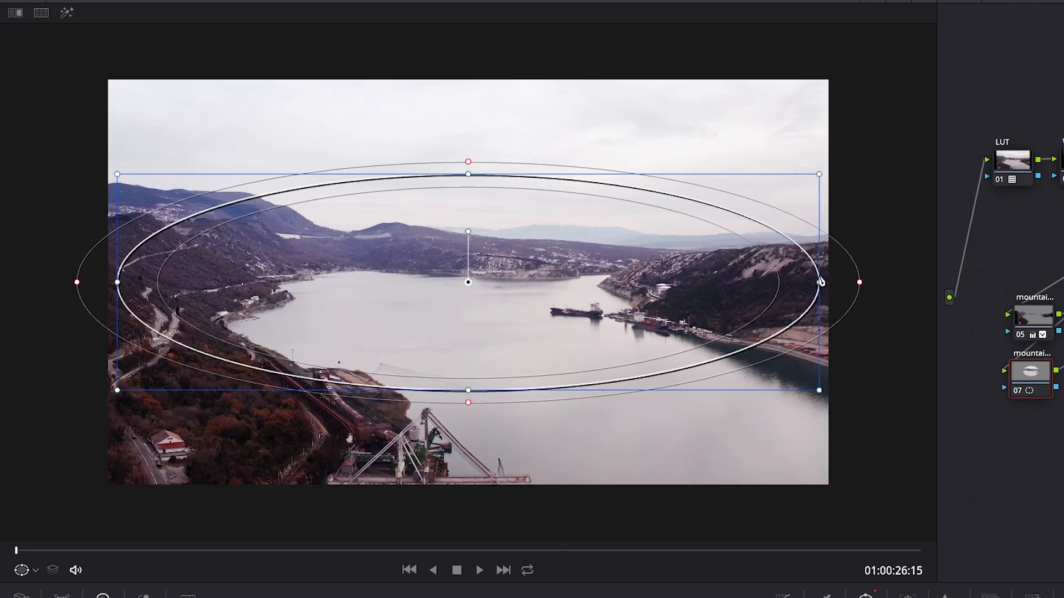
left_click_drag(819, 174, 779, 186)
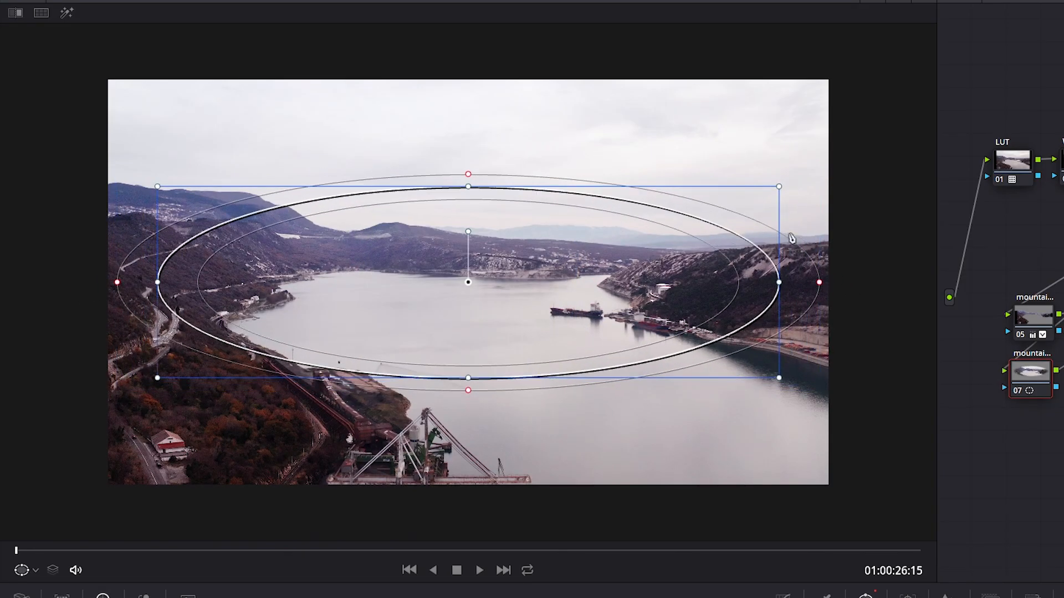
mouse_move(779, 282)
left_mouse_down()
mouse_move(806, 282)
mouse_move(780, 282)
left_mouse_up()
With the mask highlighted, flatten the ellipse over the distant mountains to about size 26.18 and aspect 91.96, and set Soft 1 to 11.77.
left_click(66, 13)
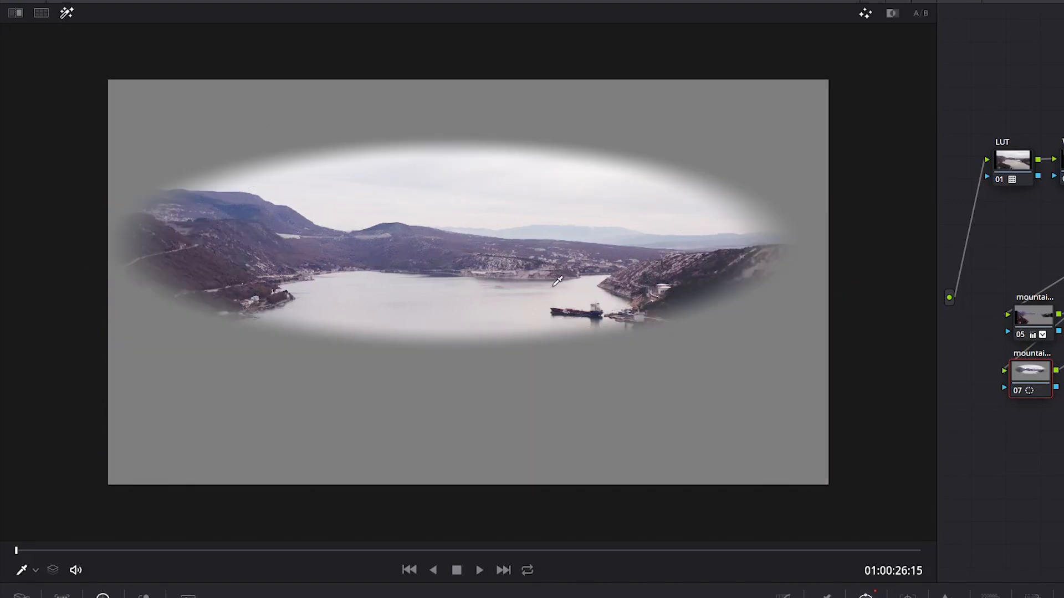
left_click(34, 569)
left_click(44, 597)
left_click_drag(445, 147, 446, 193)
left_click_drag(516, 247, 495, 247)
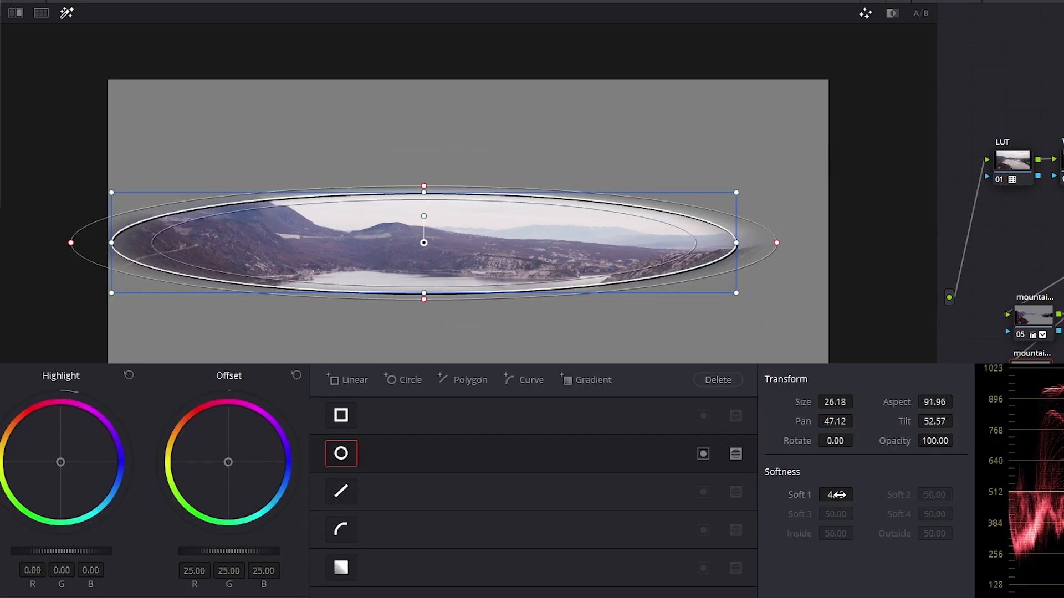
left_click_drag(836, 494, 858, 493)
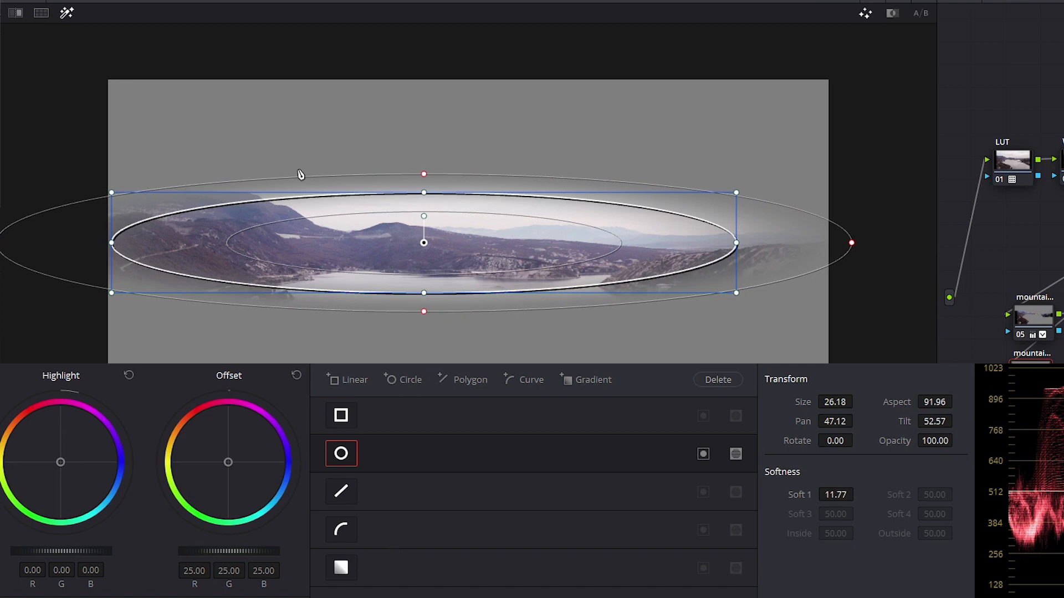
left_click(66, 11)
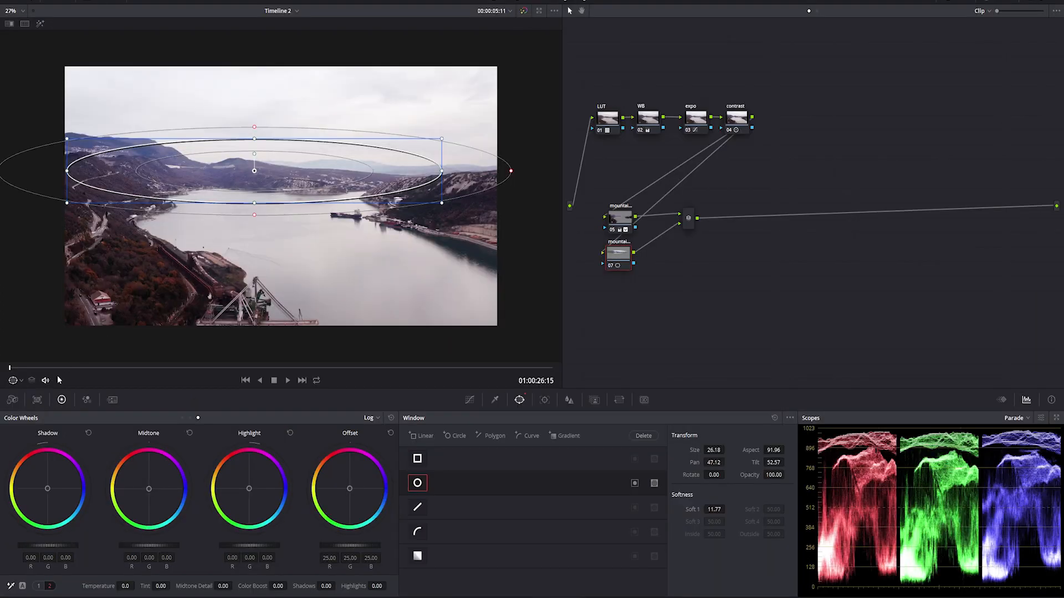
Apply an S-shaped custom curve to the ellipse-masked node and compare the image with the node off and on.
left_click(469, 401)
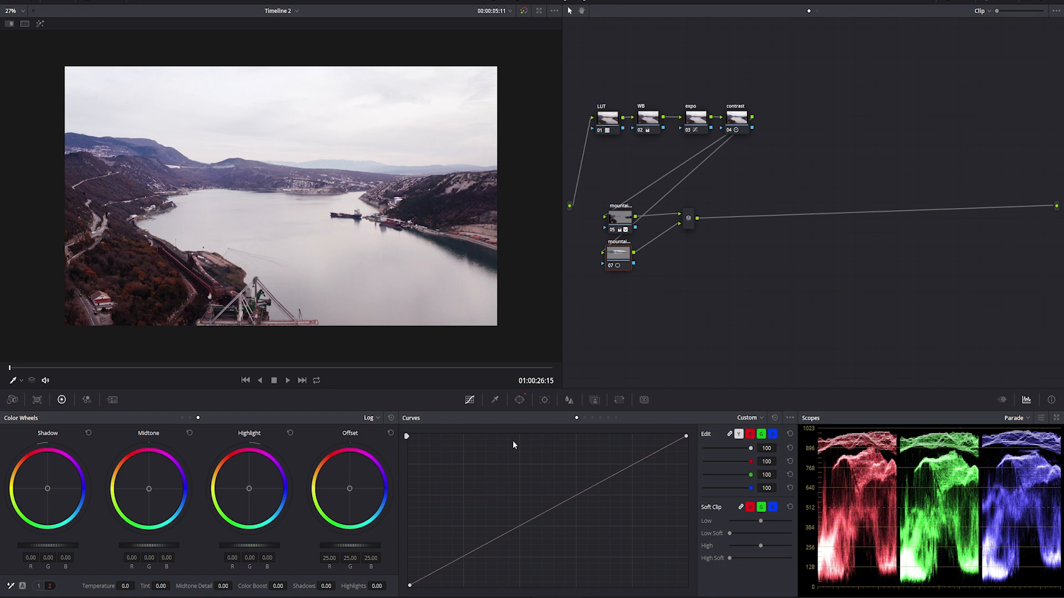
left_click_drag(617, 472, 618, 466)
left_click_drag(463, 557, 462, 576)
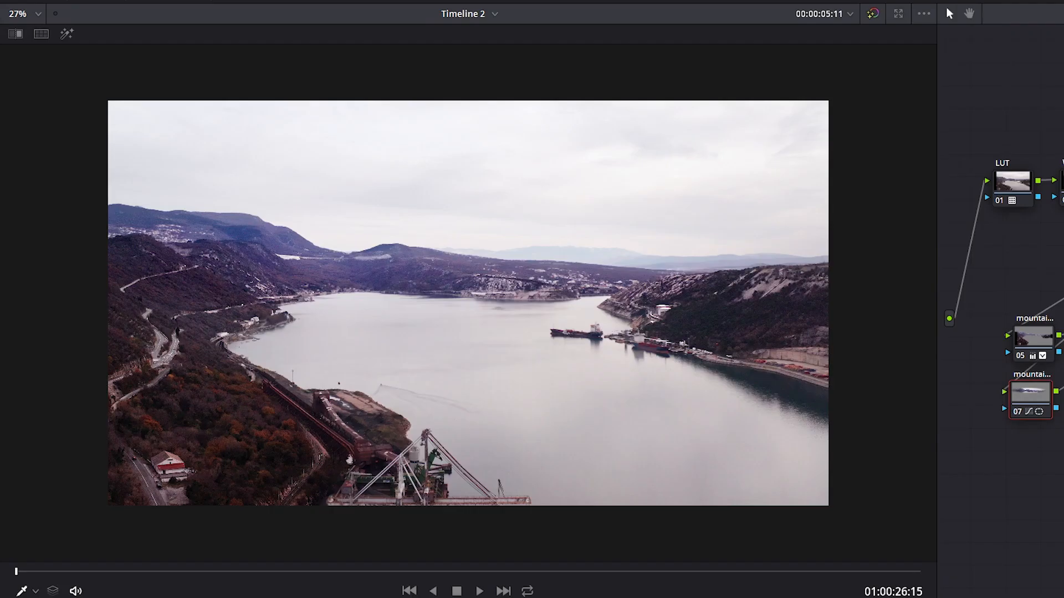
key("ctrl+d")
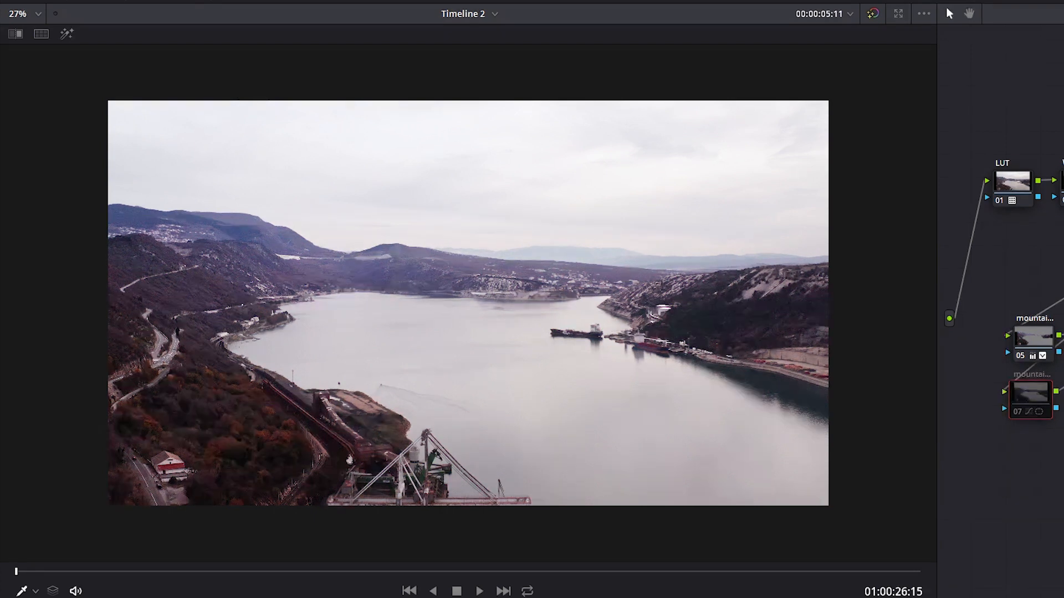
key("ctrl+d")
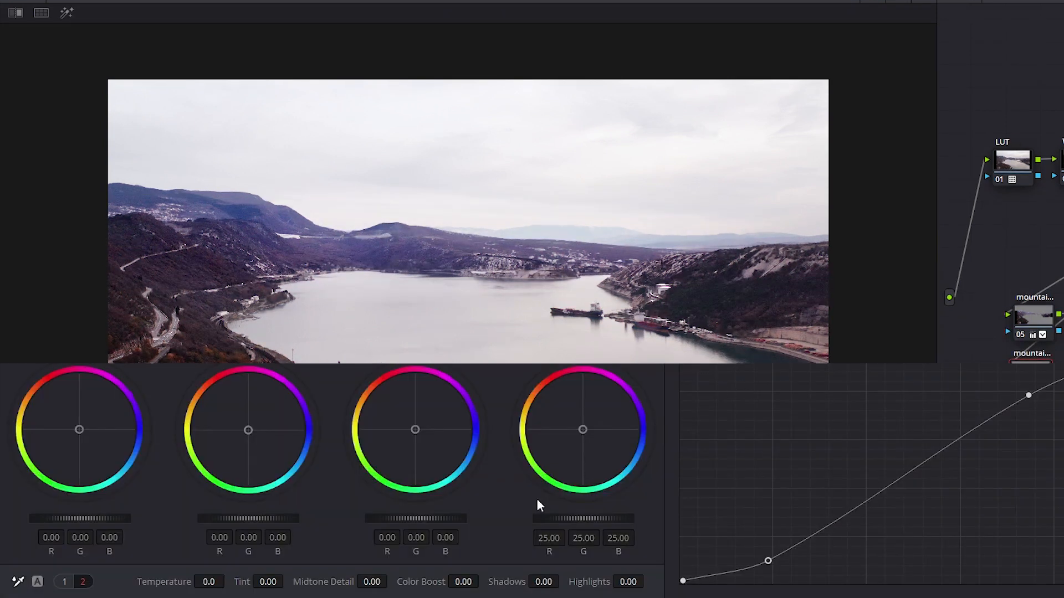
Set the ellipse-masked node's midtone detail to 30 and compare the distant mountains with the node off and on.
left_click(371, 581)
type("25")
left_click(369, 582)
type("0")
key("Return")
type("30")
scroll(332, 280, "up", 5)
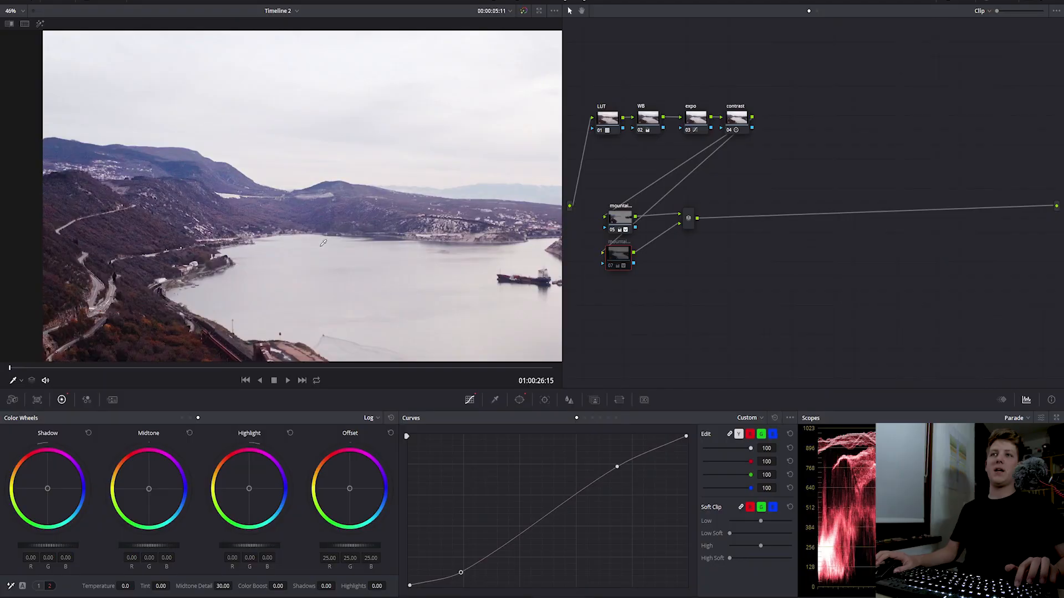
key("ctrl+d")
key("ctrl+d")
key("ctrl+d")
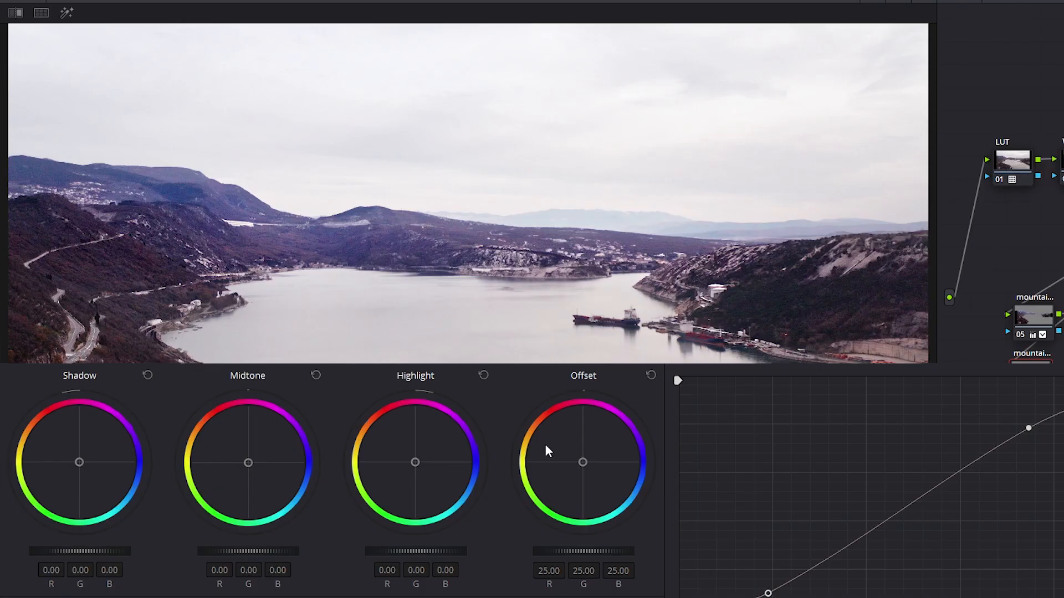
Shift the ellipse-masked node's Offset slightly towards green, to 22.31, 26.05, 22.19, and compare with the node off and on.
left_click_drag(586, 469, 581, 465)
key("ctrl+d")
key("ctrl+d")
key("ctrl+d")
key("ctrl+d")
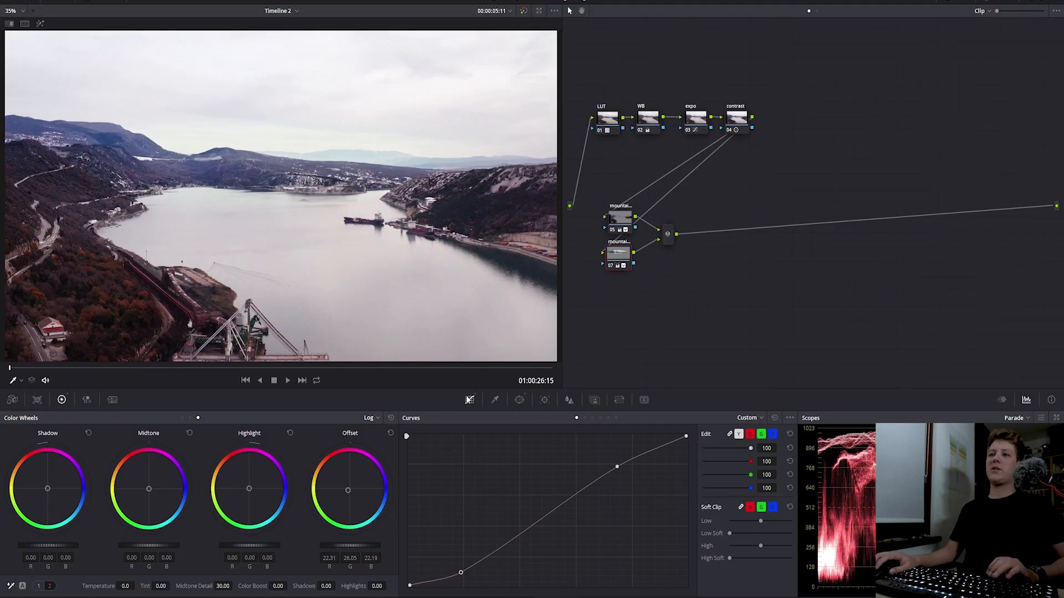
Track the ellipse window forward through the clip, switch the tracker to Frame mode and move the window up clear of the picture.
left_click(519, 399)
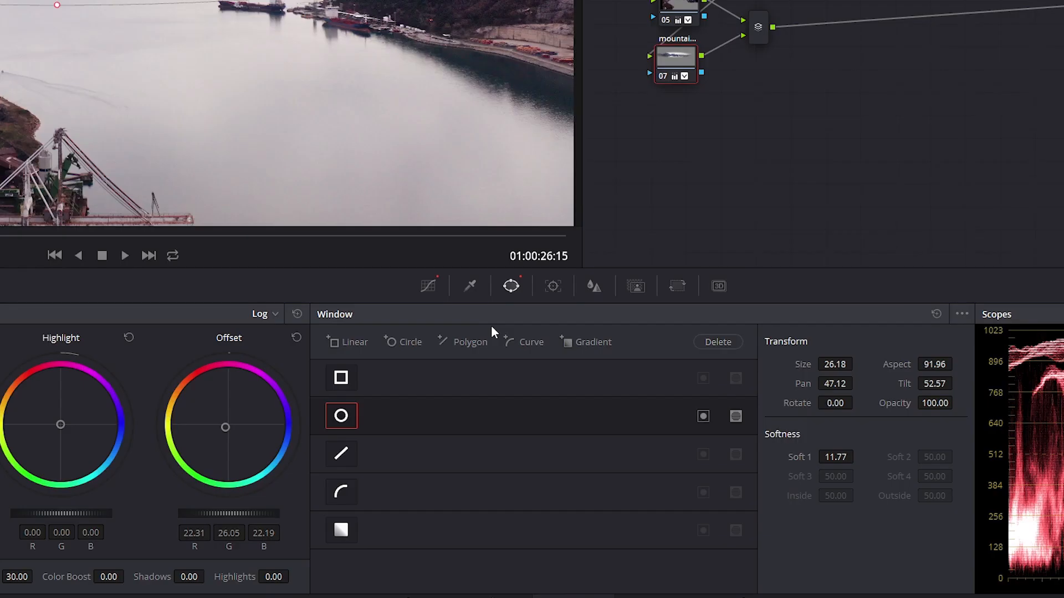
left_click(553, 286)
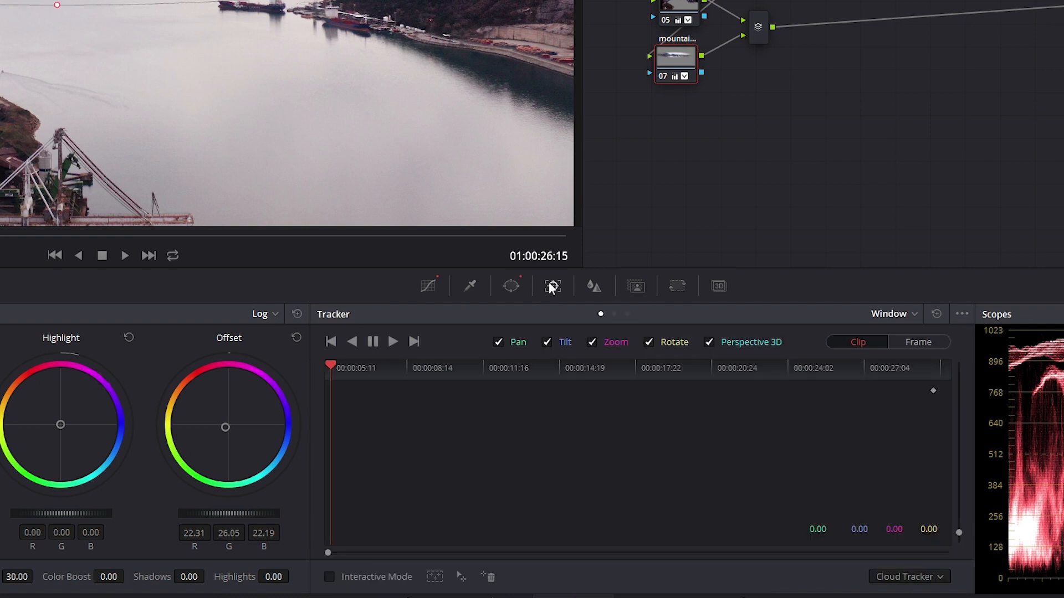
left_click(392, 342)
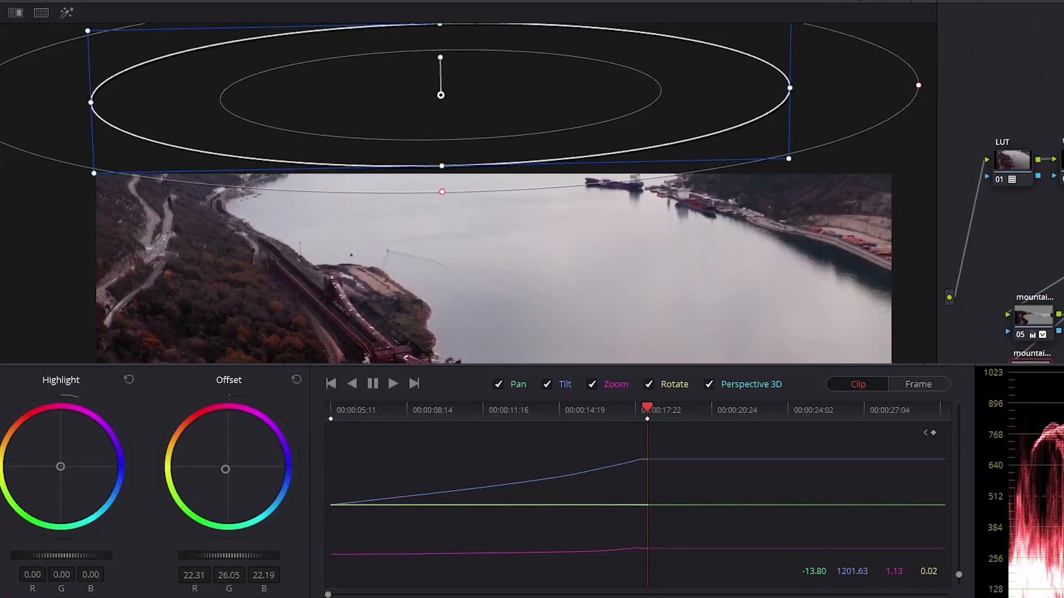
left_click(918, 384)
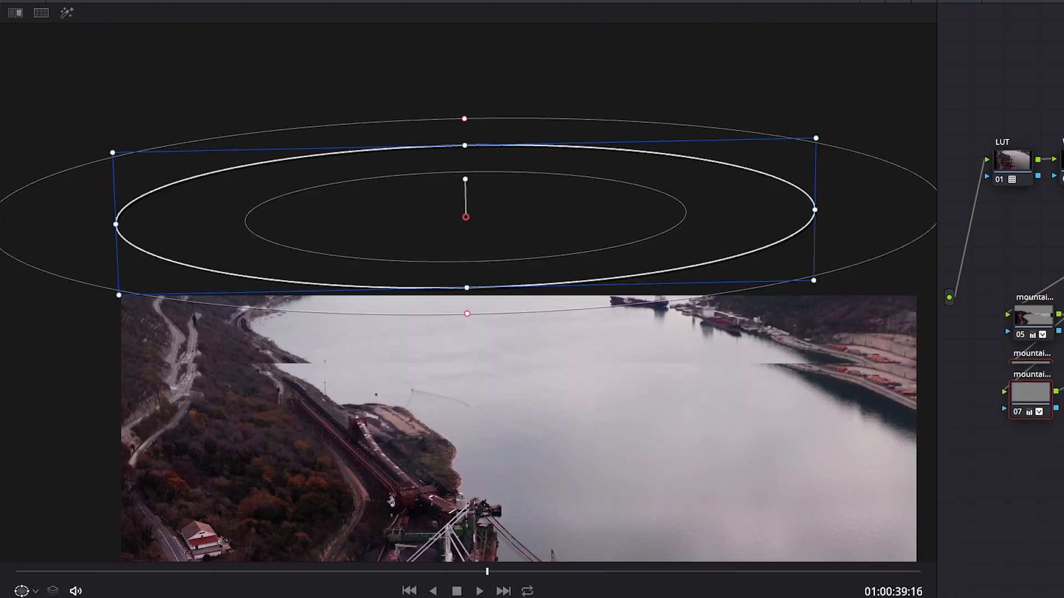
left_click_drag(545, 206, 543, 129)
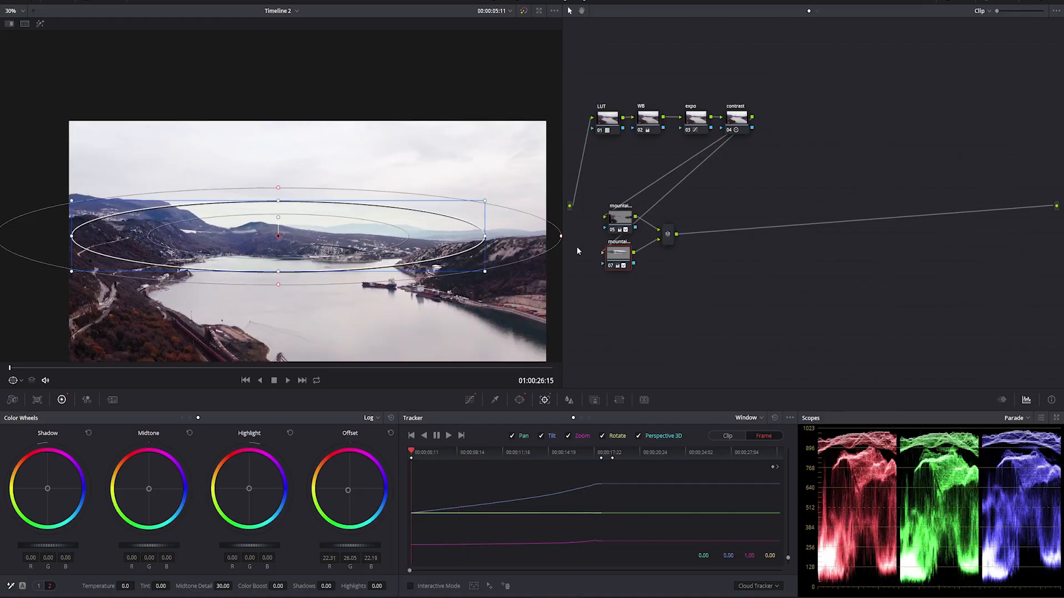
Select the first mountains node and track its curve window forward through the clip.
left_click(617, 227)
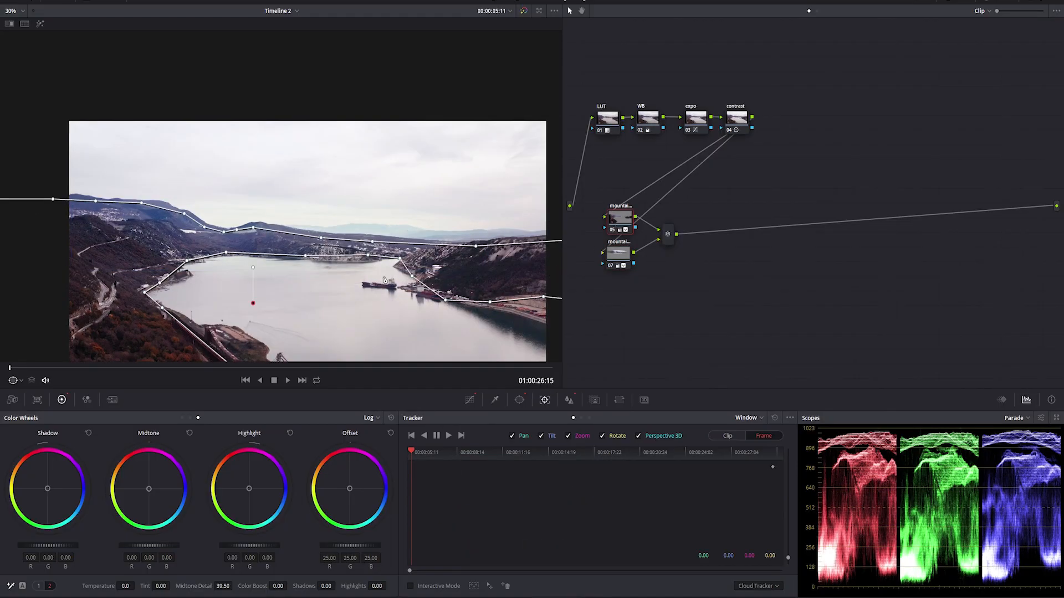
left_click_drag(386, 280, 379, 227)
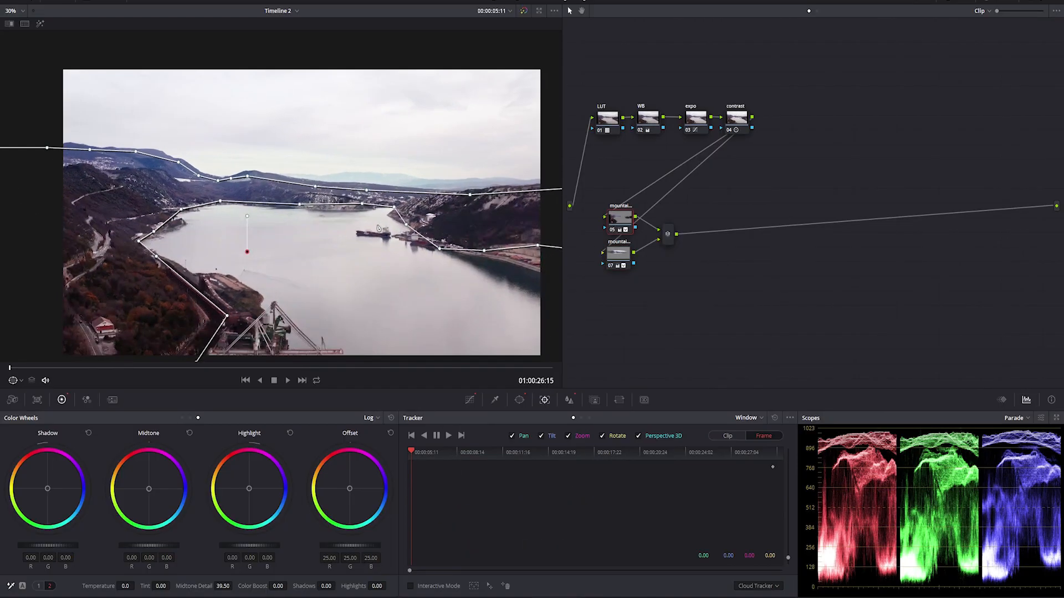
left_click(449, 435)
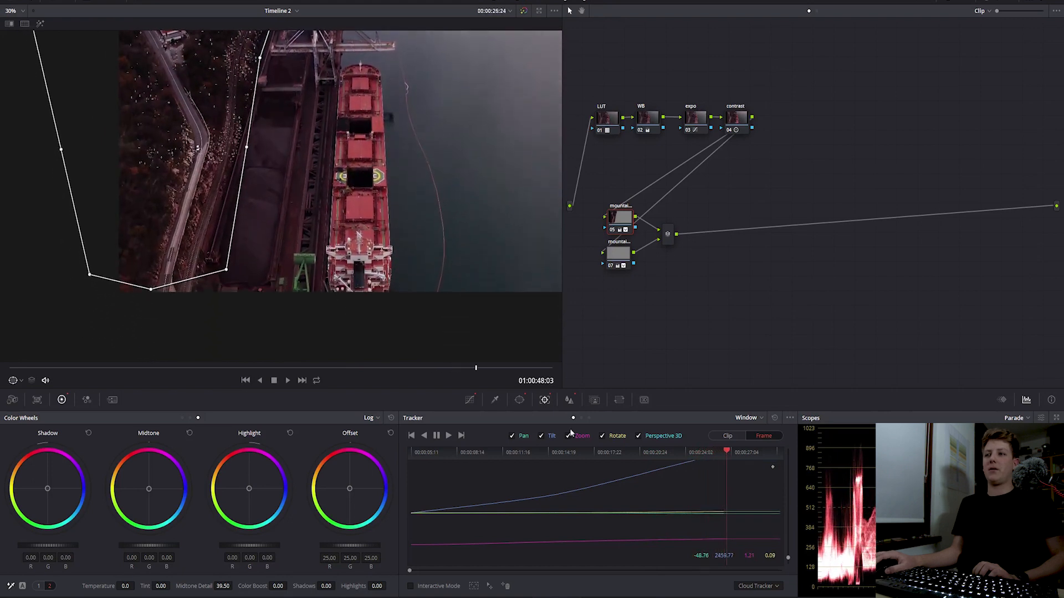
Keyframe the mountains window at 00:00:24:18 and 00:00:28:00, and pull its lower points down well below the picture.
left_click_drag(733, 451, 695, 453)
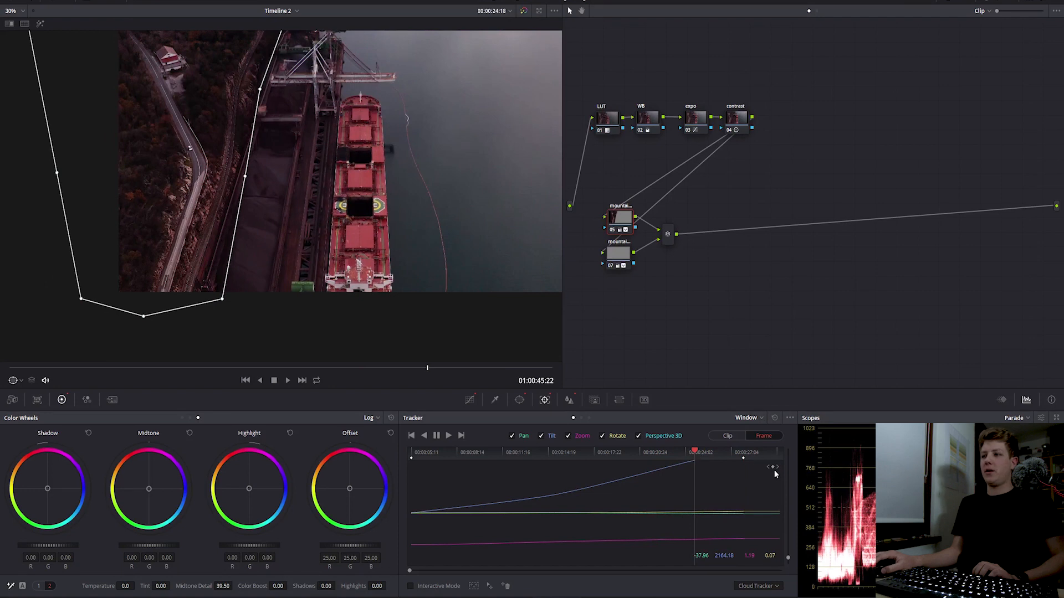
left_click_drag(703, 454, 743, 455)
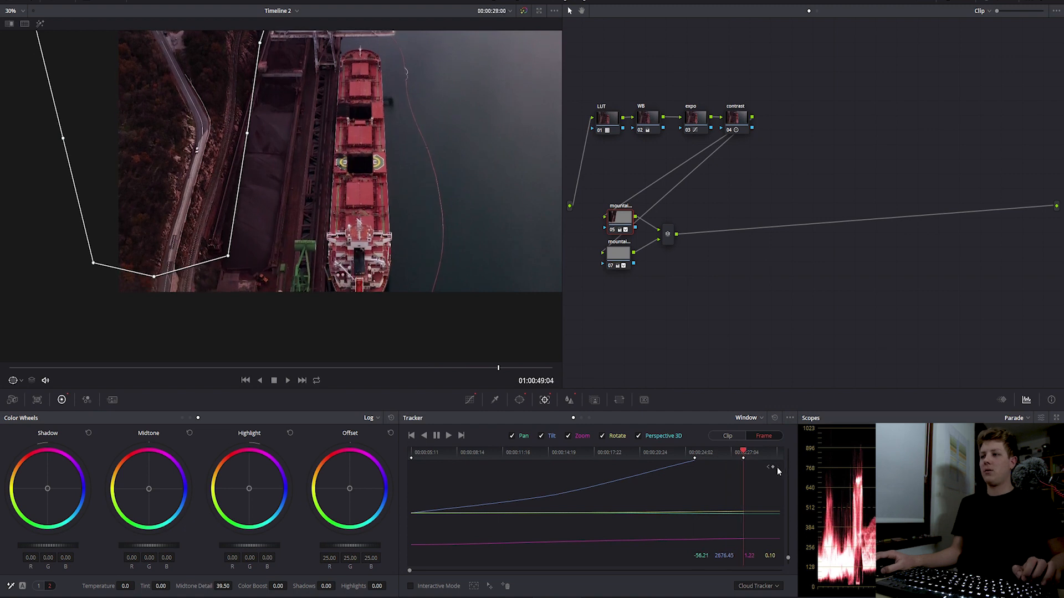
key("Right")
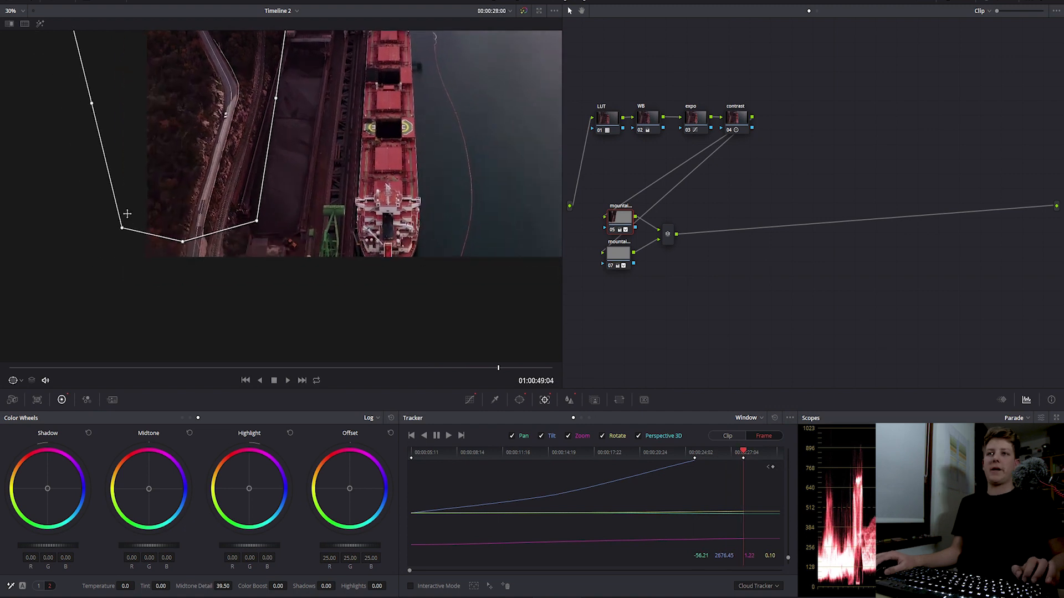
left_click_drag(59, 191, 289, 275)
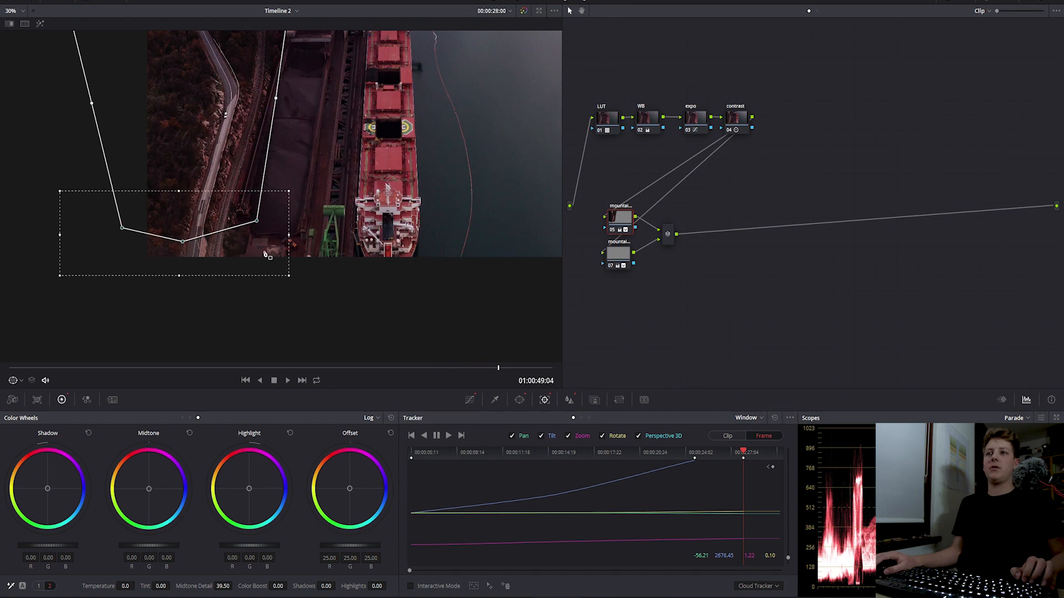
left_click_drag(236, 238, 205, 374)
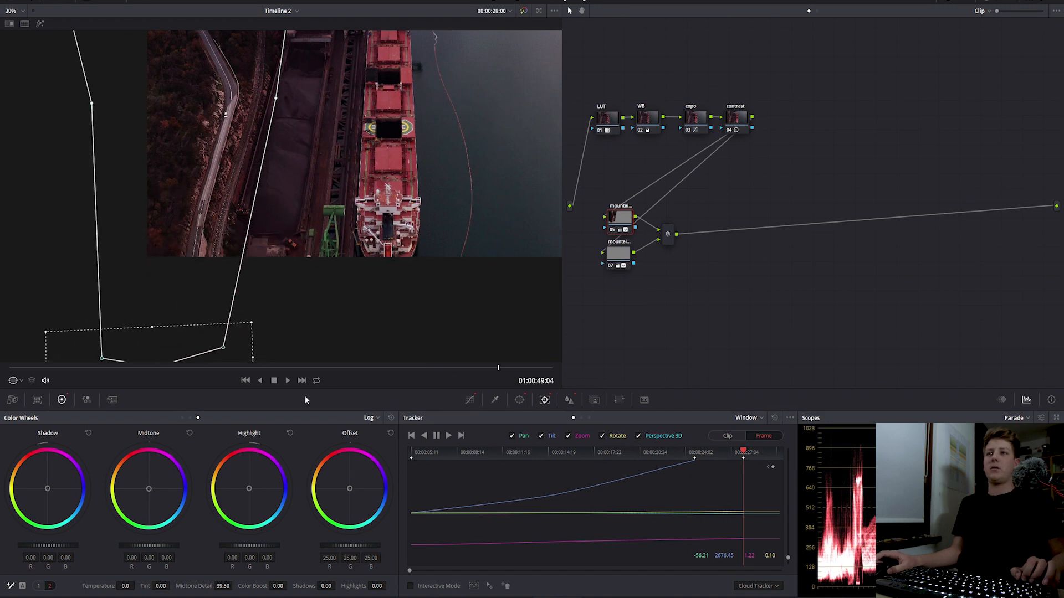
Track the reshaped mountains window forward to the end of the clip and return to the first frame.
left_click_drag(705, 457, 743, 457)
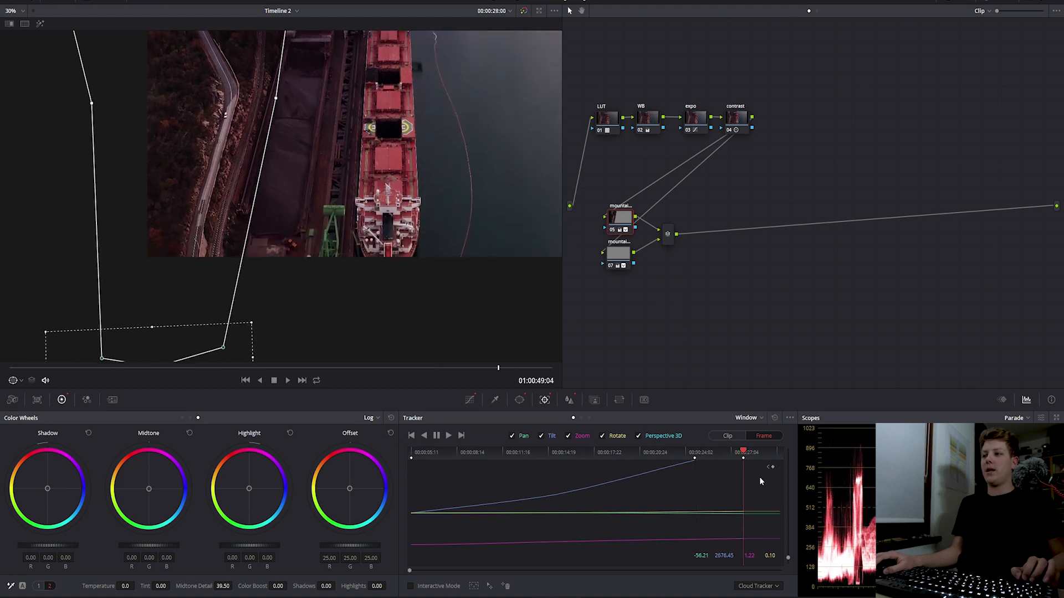
scroll(352, 146, "down", 1)
mouse_move(351, 146)
left_mouse_down()
mouse_move(297, 282)
mouse_move(350, 165)
left_mouse_up()
left_click(448, 436)
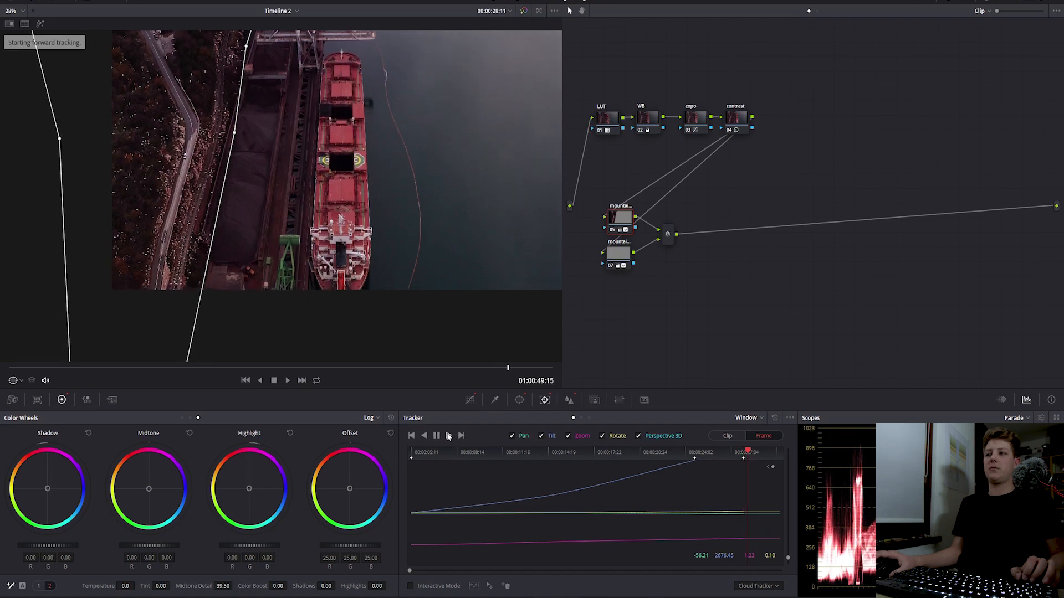
left_click_drag(427, 453, 404, 454)
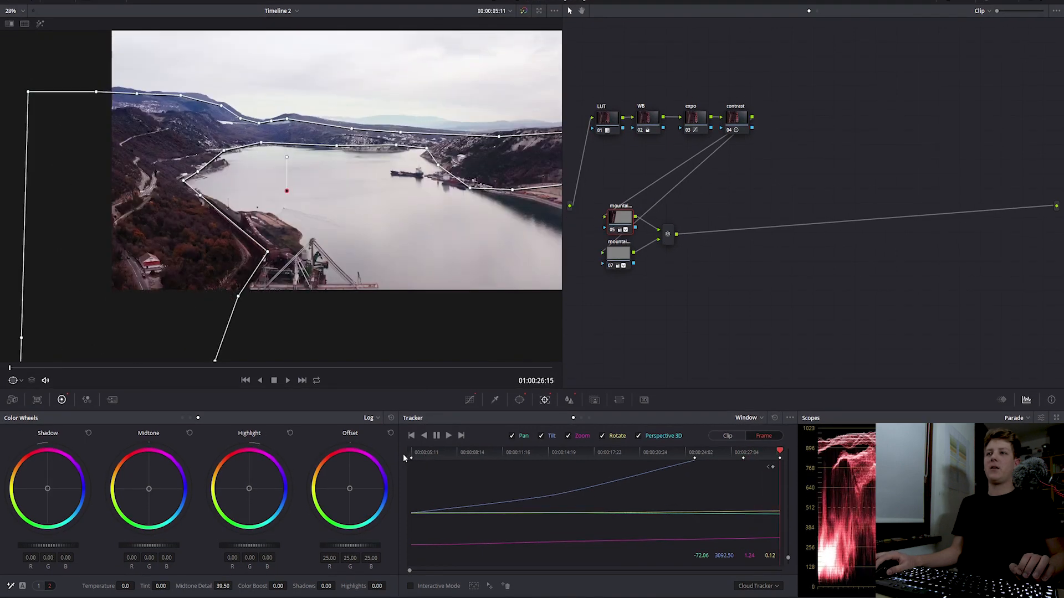
Compare the shot with both mountains nodes and their mixer off and on, with the window outline hidden.
left_click_drag(599, 194, 693, 291)
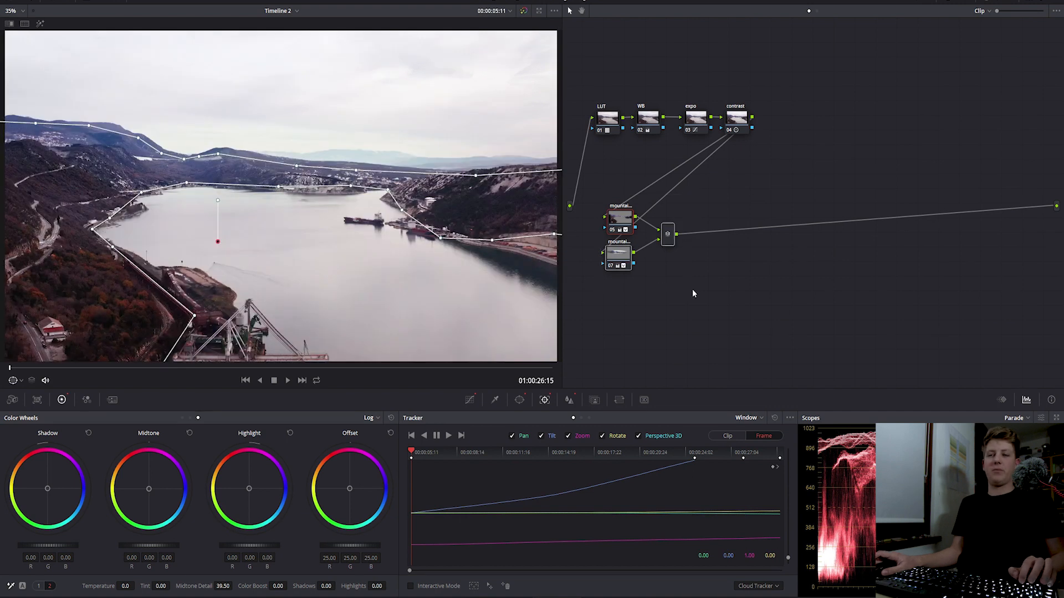
key("ctrl+d")
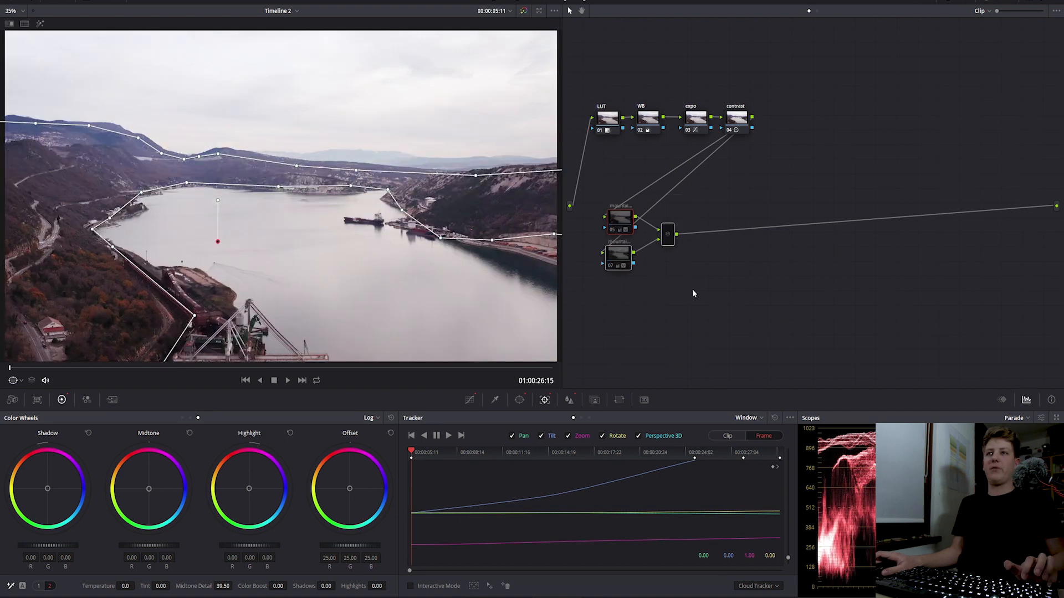
key("ctrl+d")
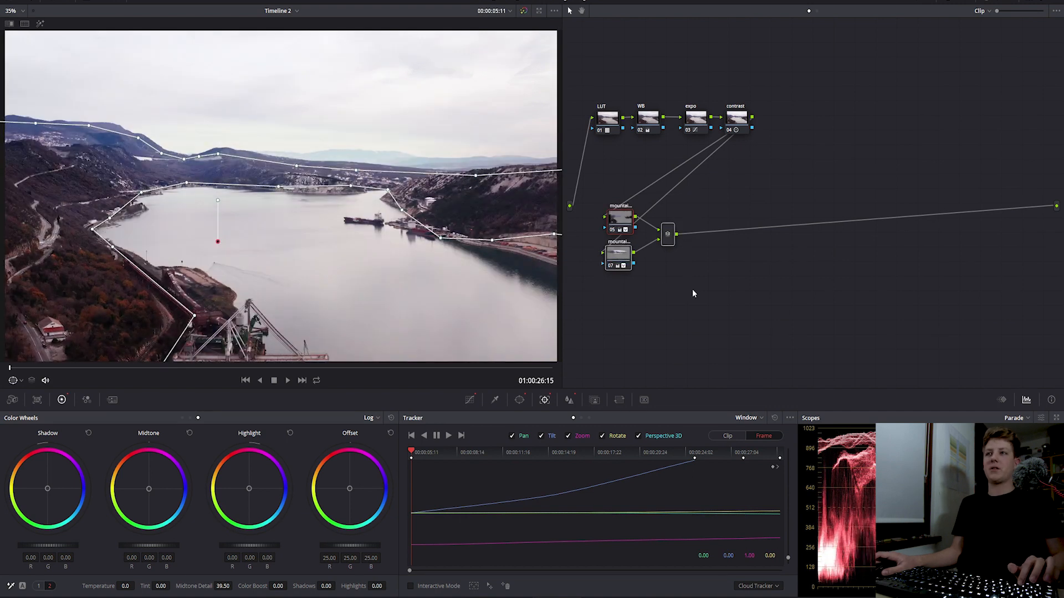
left_click(13, 383)
left_click(19, 395)
key("ctrl+d")
key("ctrl+d")
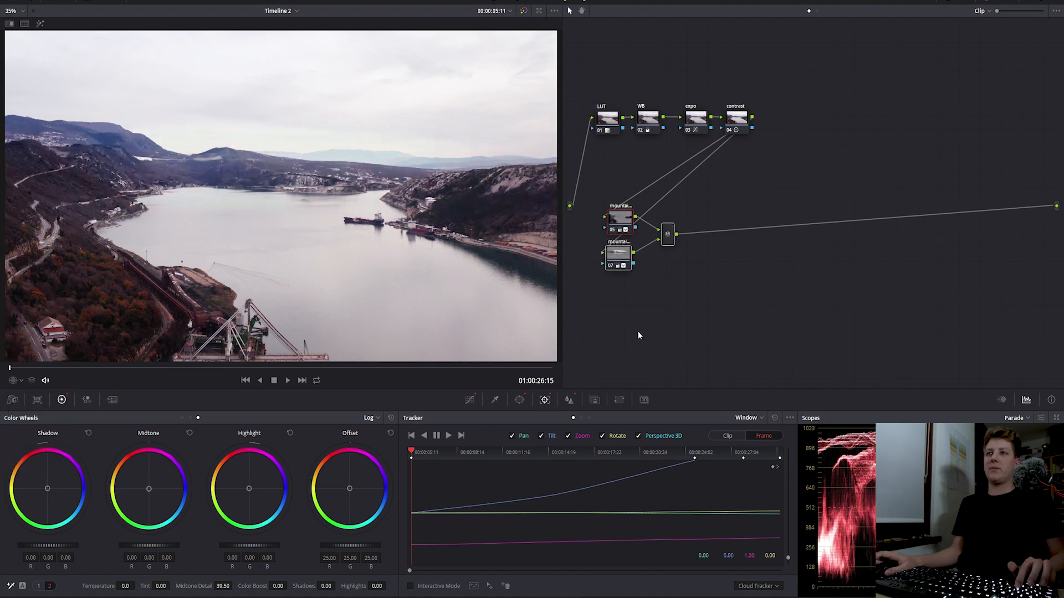
Add a serial node after the parallel mixer and go to the end of the clip at 00:00:30:12.
left_click(686, 262)
left_click(668, 234)
key("alt+s")
left_click(199, 368)
left_click_drag(212, 367, 543, 388)
Start a curve window on the new node, tracing the ship's narrow end and along the hull edge facing the water.
left_click(519, 400)
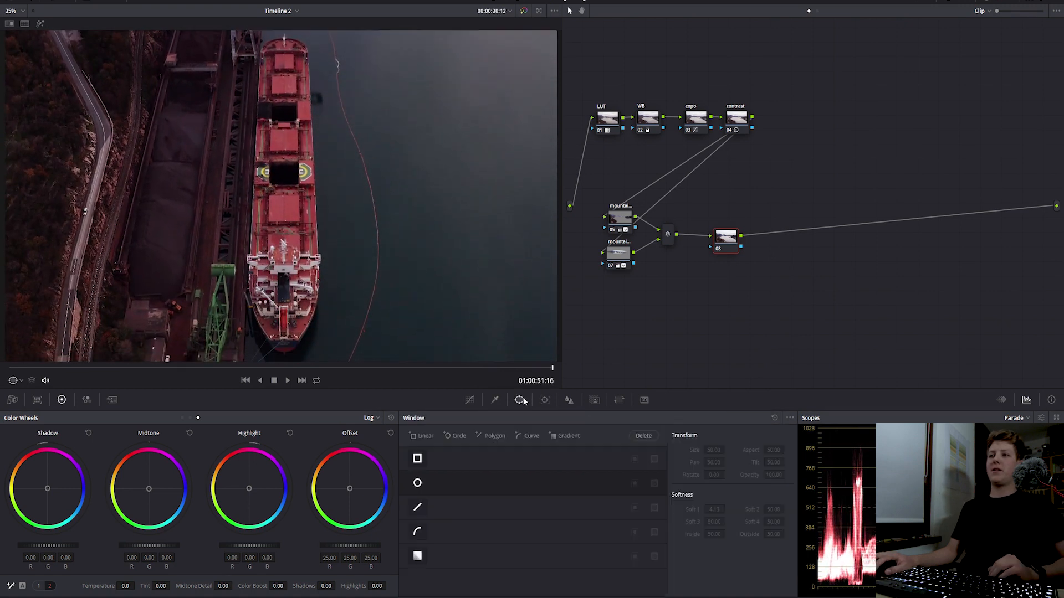
left_click(417, 532)
left_click_drag(229, 277, 230, 251)
scroll(226, 169, "up", 2)
scroll(495, 436, "up", 1)
left_click_drag(489, 443, 473, 189)
scroll(472, 293, "up", 4)
left_click_drag(472, 268, 486, 396)
scroll(420, 373, "up", 1)
left_click(402, 387)
left_click(530, 387)
left_click_drag(583, 332, 543, 394)
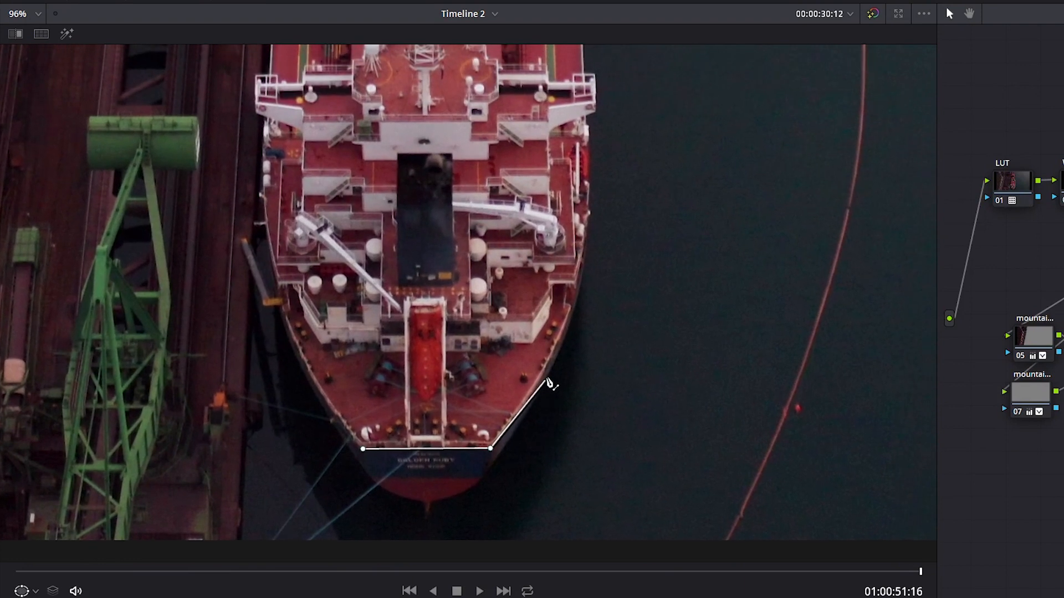
left_click_drag(561, 344, 578, 358)
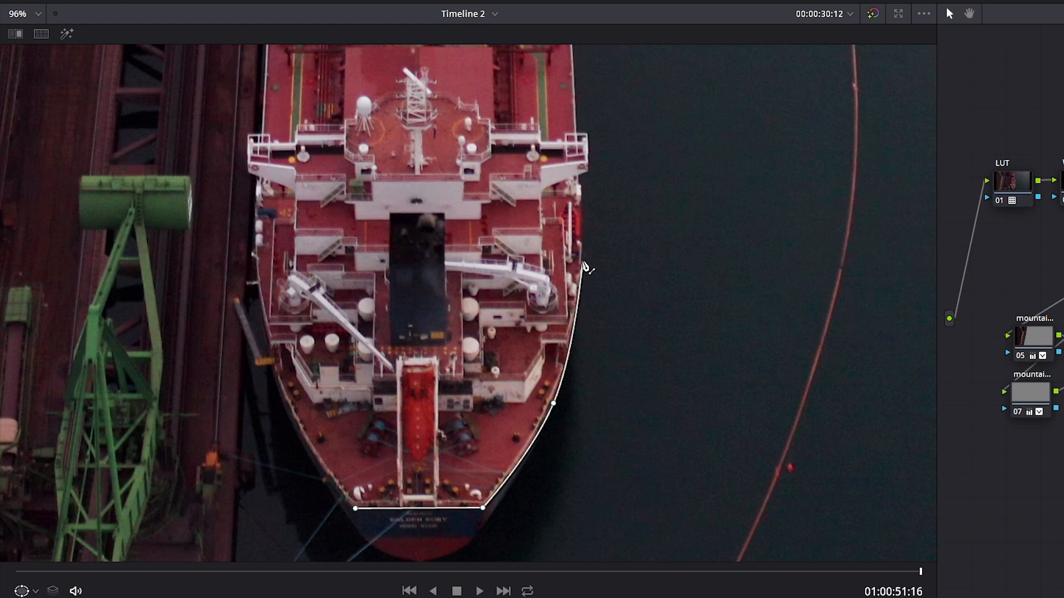
left_click_drag(575, 75, 573, 297)
left_click(585, 105)
left_click_drag(597, 239, 610, 485)
left_click_drag(607, 166, 613, 487)
left_click(609, 397)
Continue the curve window around the ship's far end and back along the dock-side hull, closing the outline.
scroll(613, 323, "up", 5)
left_click(687, 293)
left_click_drag(508, 196, 349, 190)
left_click(333, 289)
left_click_drag(326, 421, 383, 61)
left_click(367, 372)
left_click_drag(366, 388, 382, 61)
left_click(352, 468)
left_click_drag(355, 468, 449, 1)
left_click_drag(352, 342, 346, 232)
left_click_drag(394, 410, 376, 347)
left_click(448, 432)
left_click(206, 184)
scroll(264, 211, "down", 3)
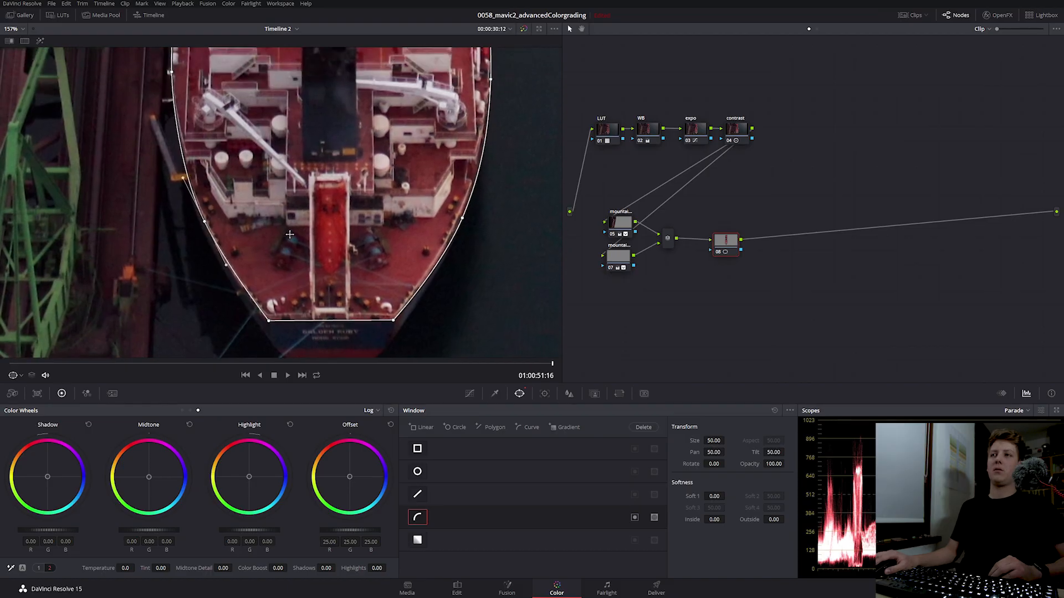
Fit the frame in the viewer, highlight the masked ship and move its node closer to the mixer.
left_click(22, 30)
left_click(21, 40)
left_click(40, 42)
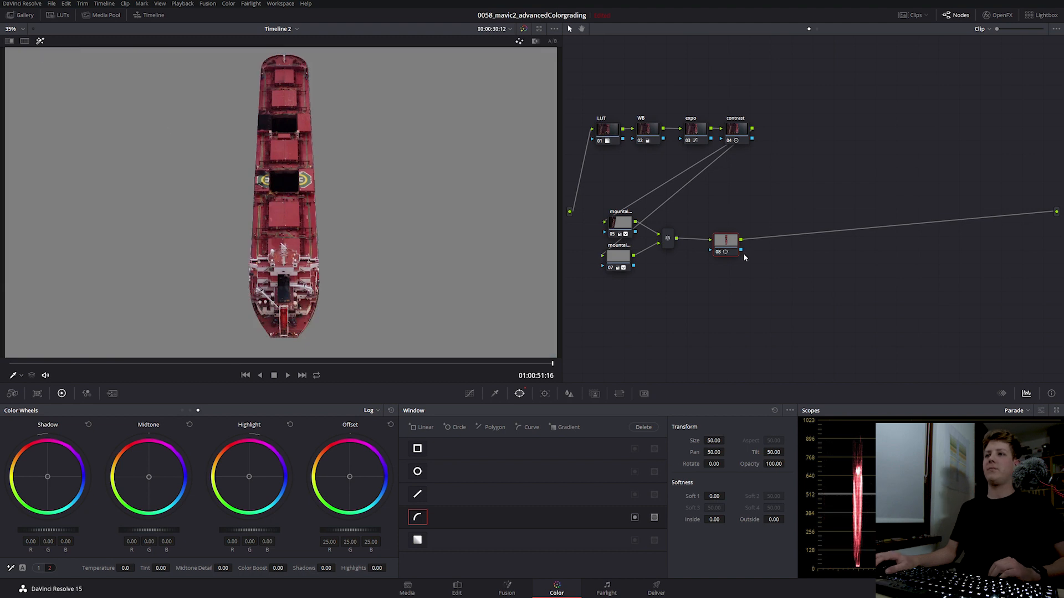
left_click_drag(735, 244, 724, 242)
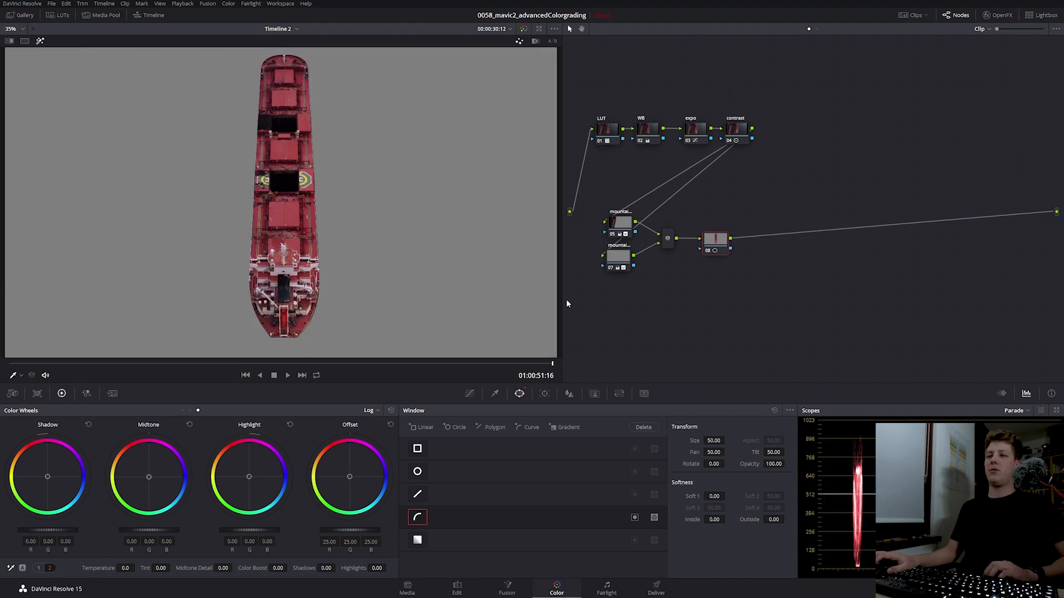
Give the ship node a gentle S-shaped custom curve and raise its Gain to 1.18 with highlight off.
left_click(470, 394)
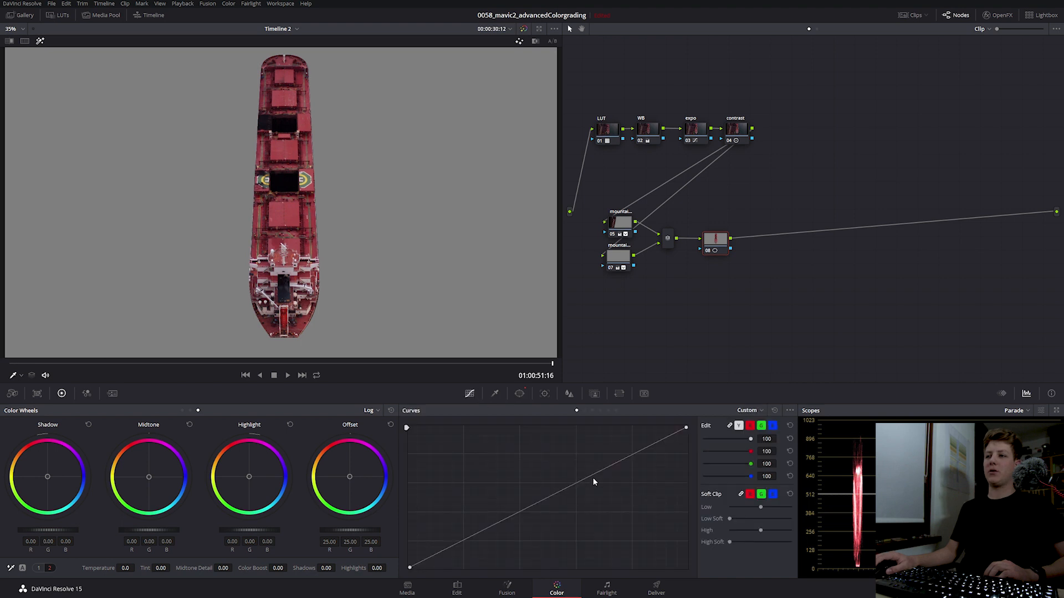
left_click_drag(626, 457, 602, 461)
left_click_drag(487, 523, 483, 531)
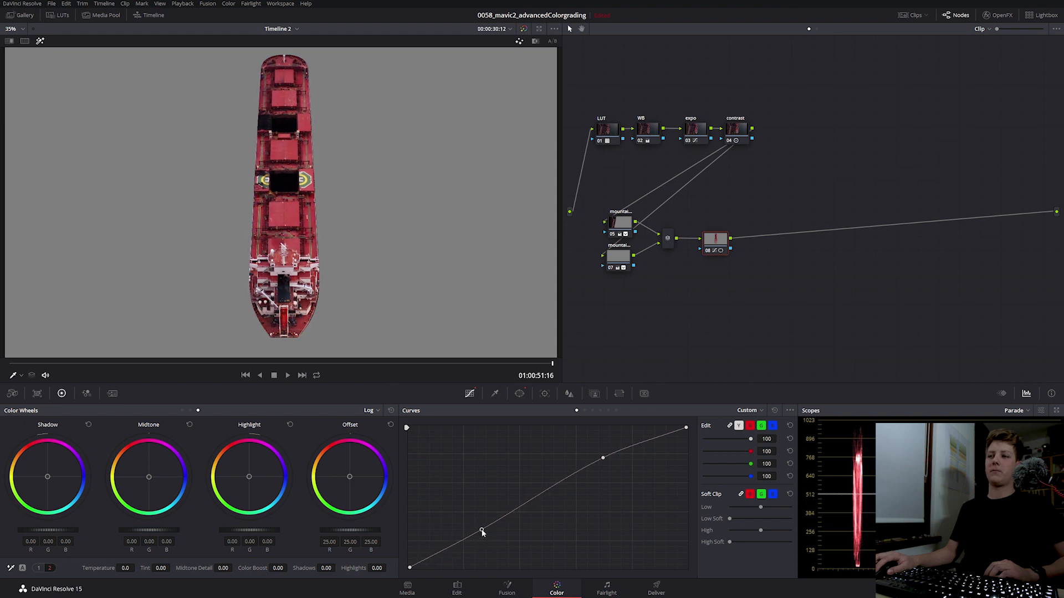
left_click(40, 41)
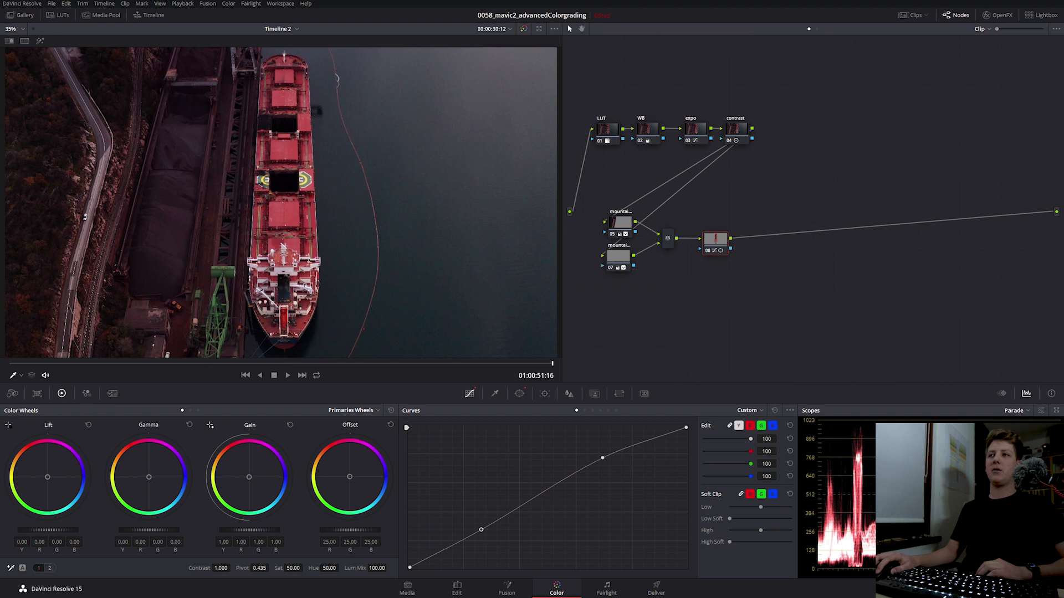
left_click_drag(249, 530, 263, 530)
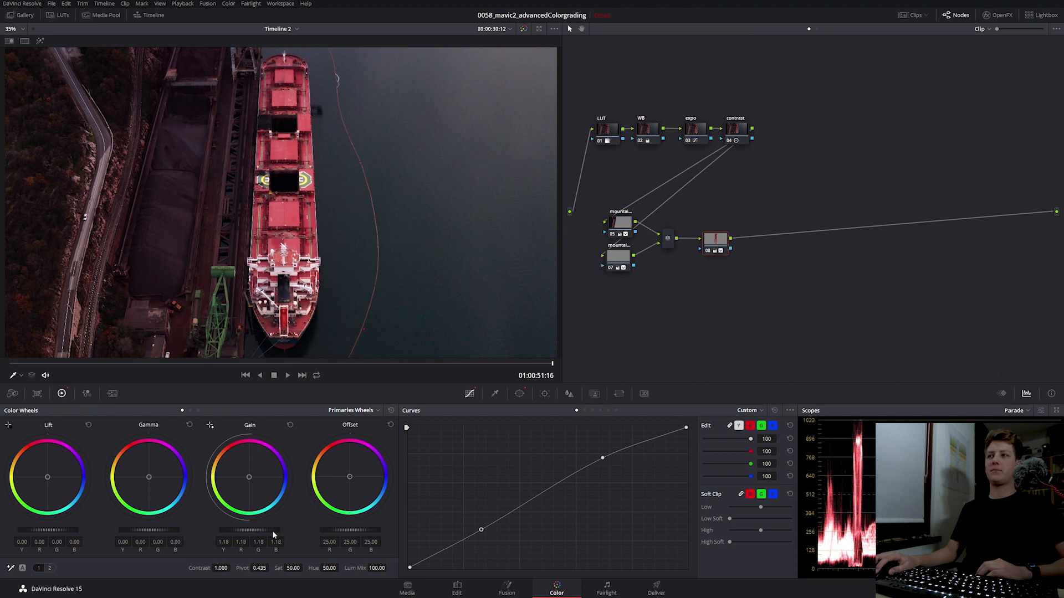
left_click_drag(716, 244, 710, 243)
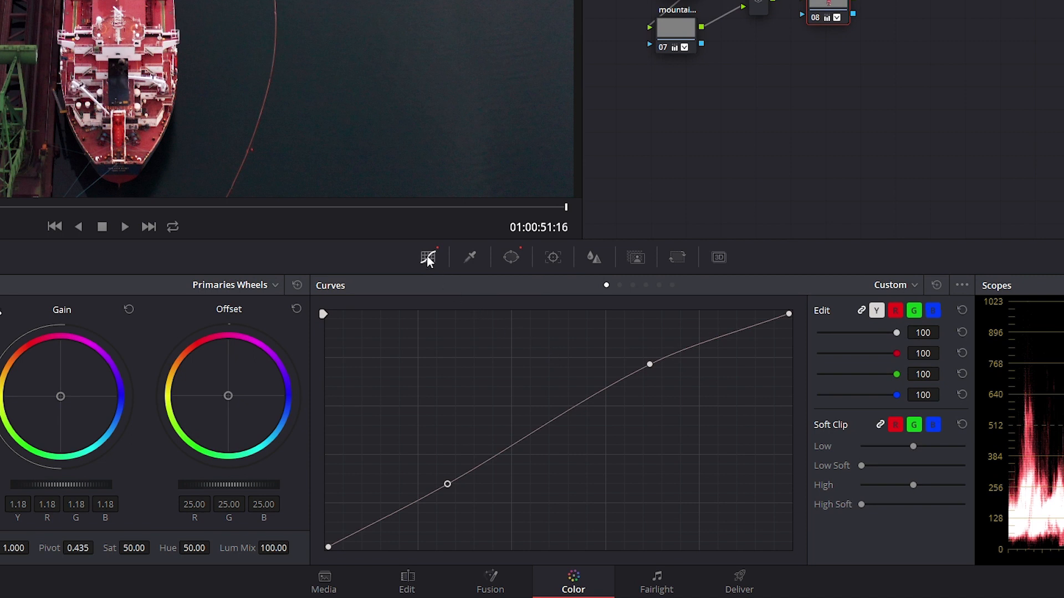
Switch the ship node's curve editor to Lum Vs Sat.
left_click(899, 284)
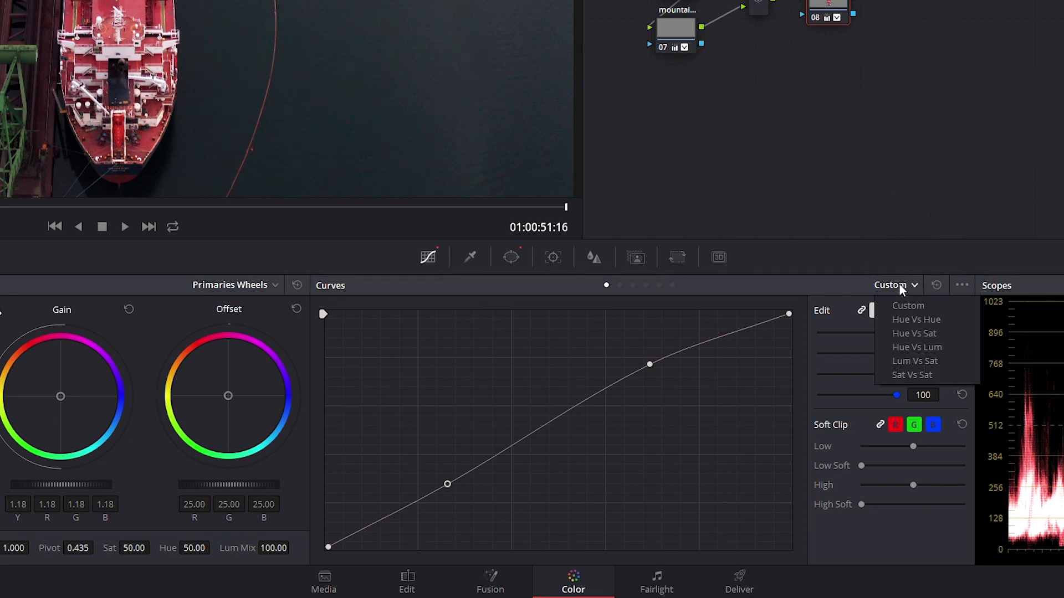
left_click(924, 361)
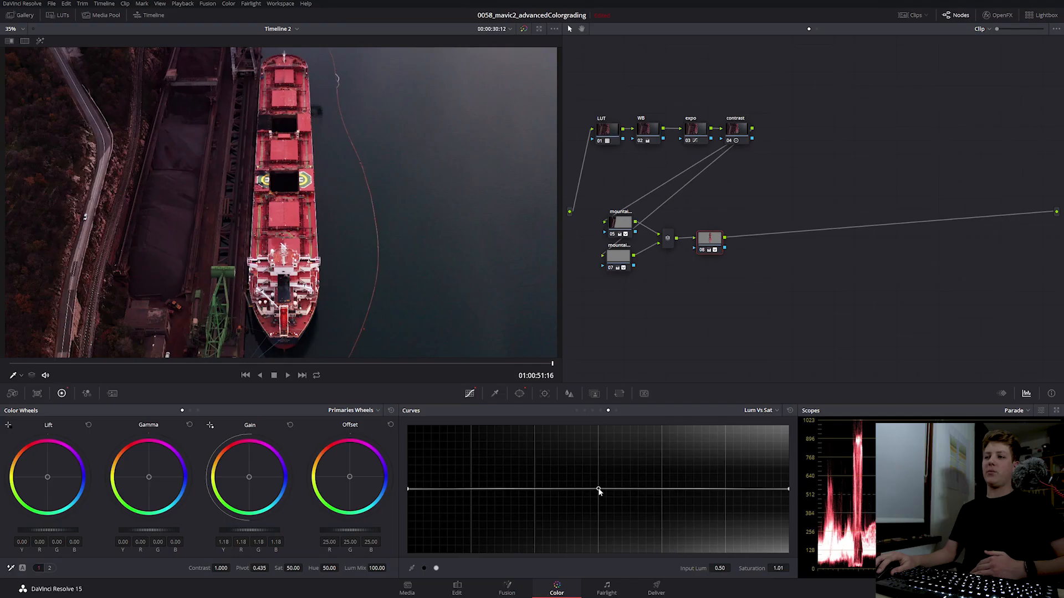
left_click_drag(642, 416, 638, 487)
left_click_drag(595, 531, 600, 491)
mouse_move(408, 492)
left_mouse_down()
mouse_move(409, 435)
mouse_move(408, 510)
mouse_move(411, 463)
mouse_move(400, 503)
left_mouse_up()
key("ctrl+z")
left_click_drag(788, 491, 784, 534)
key("ctrl+z")
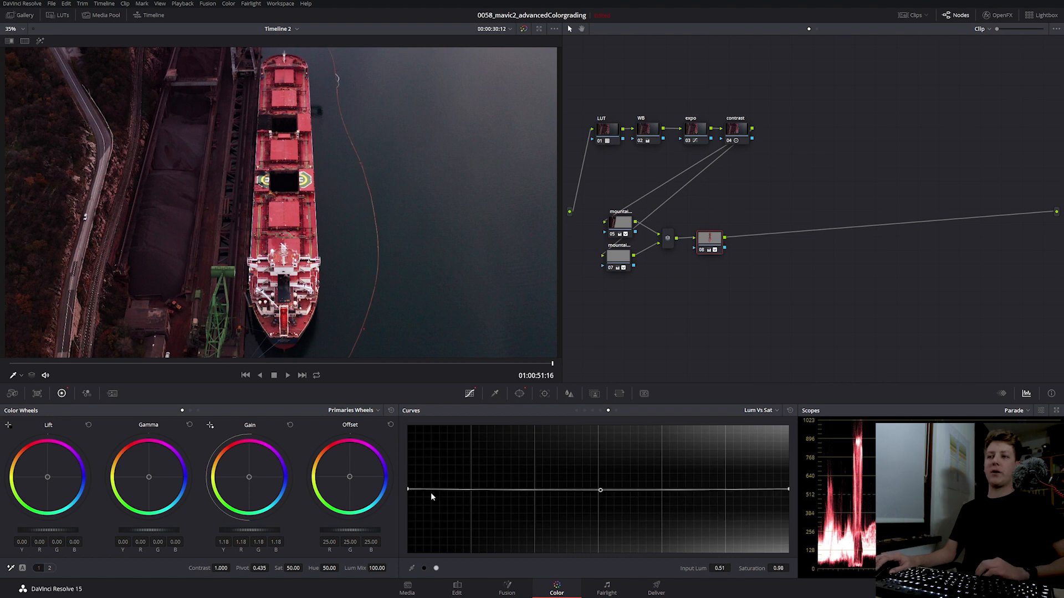
left_click(790, 411)
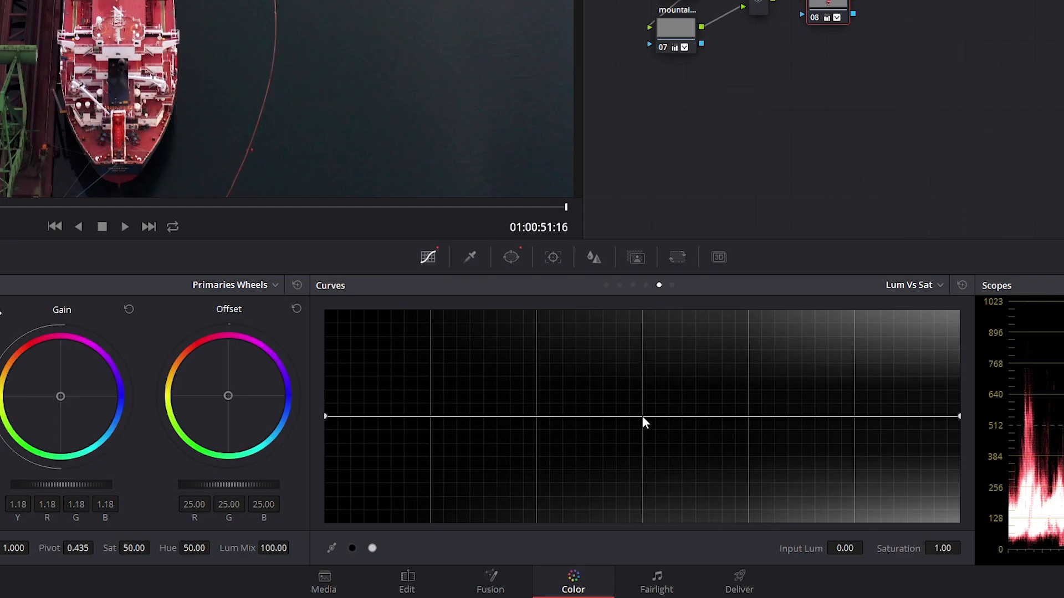
Add a midpoint to the Lum Vs Sat curve and lower both its black and white ends to 0.00 saturation.
left_click(642, 416)
left_click_drag(327, 417, 355, 543)
left_click_drag(960, 418, 956, 563)
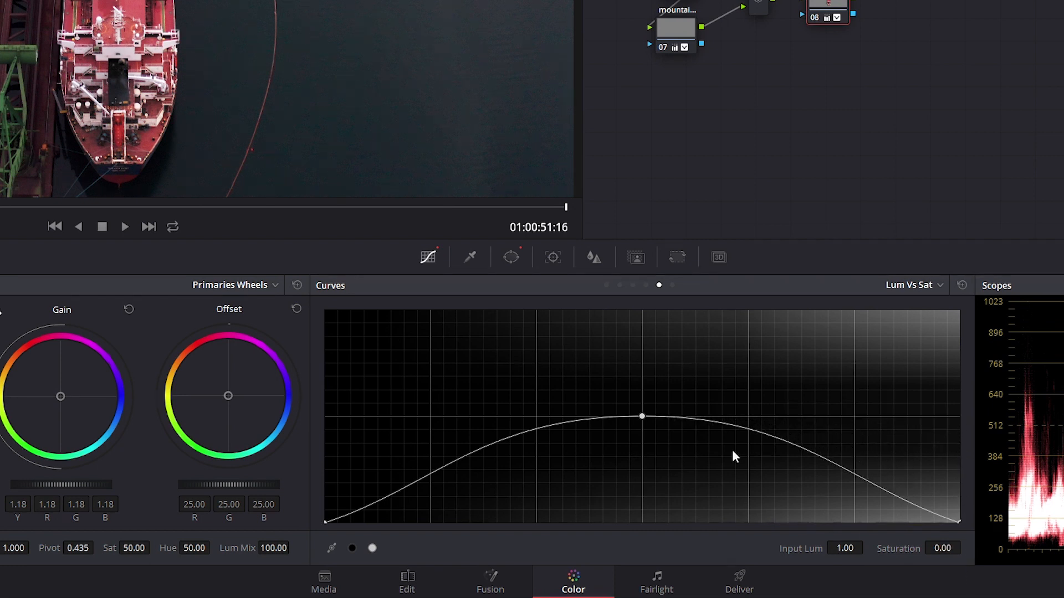
Set the saturation of the Lum Vs Sat curve's midpoint to 1.5.
left_click(643, 416)
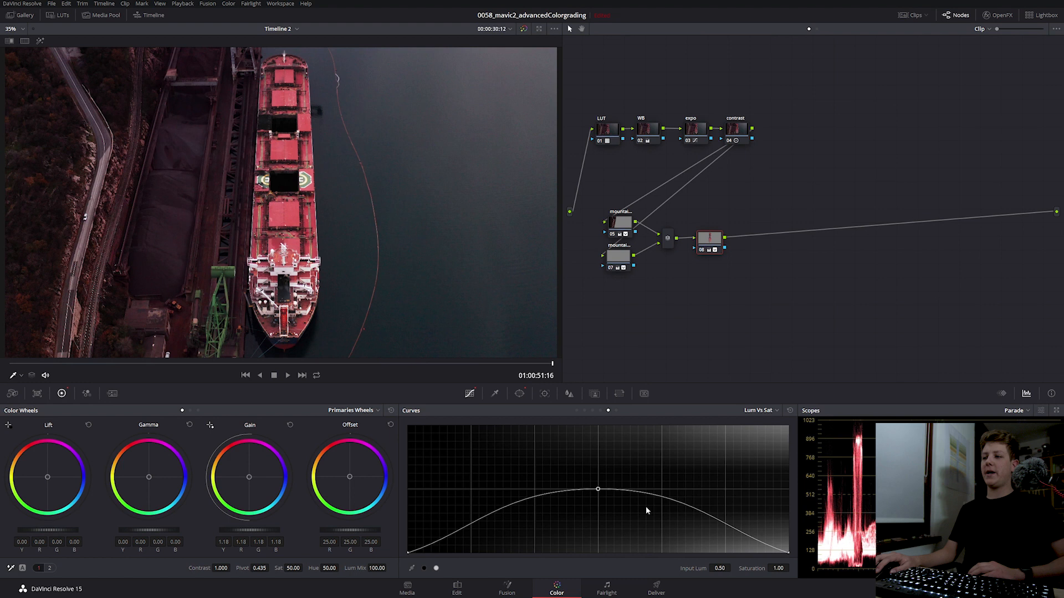
mouse_move(778, 569)
left_mouse_down()
mouse_move(791, 568)
mouse_move(778, 569)
left_mouse_up()
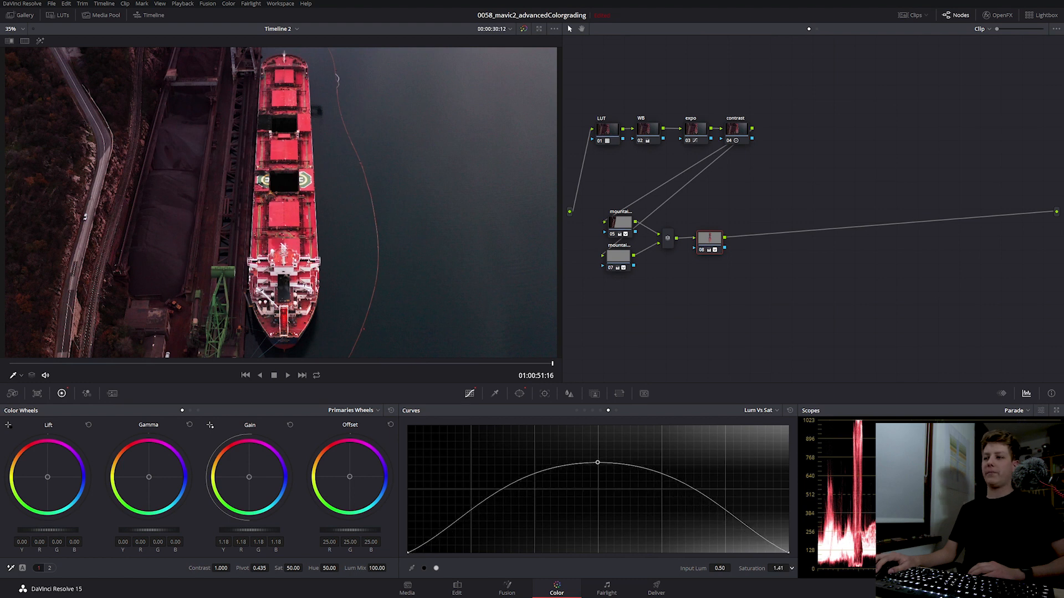
double_click(779, 568)
type("1.5")
key("Return")
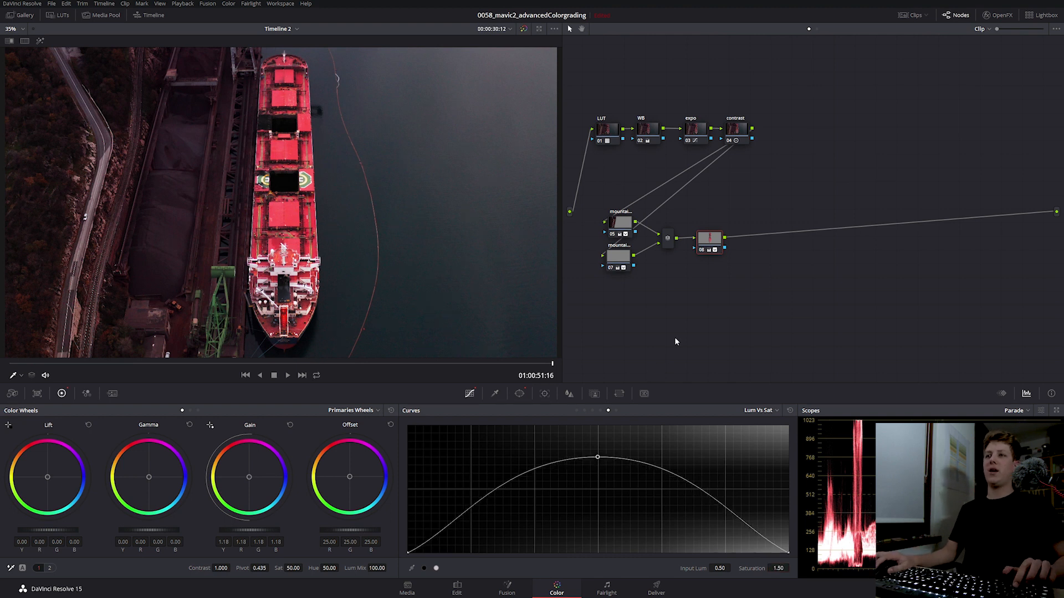
Compare the ship with its node off and on, and inspect the helipad area up close.
key("ctrl+d")
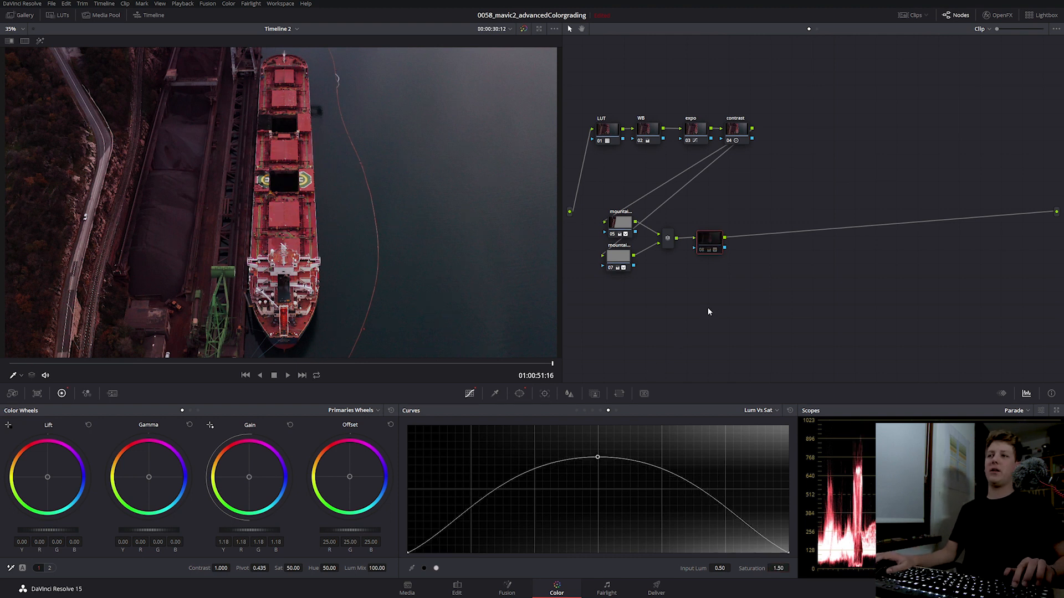
key("ctrl+d")
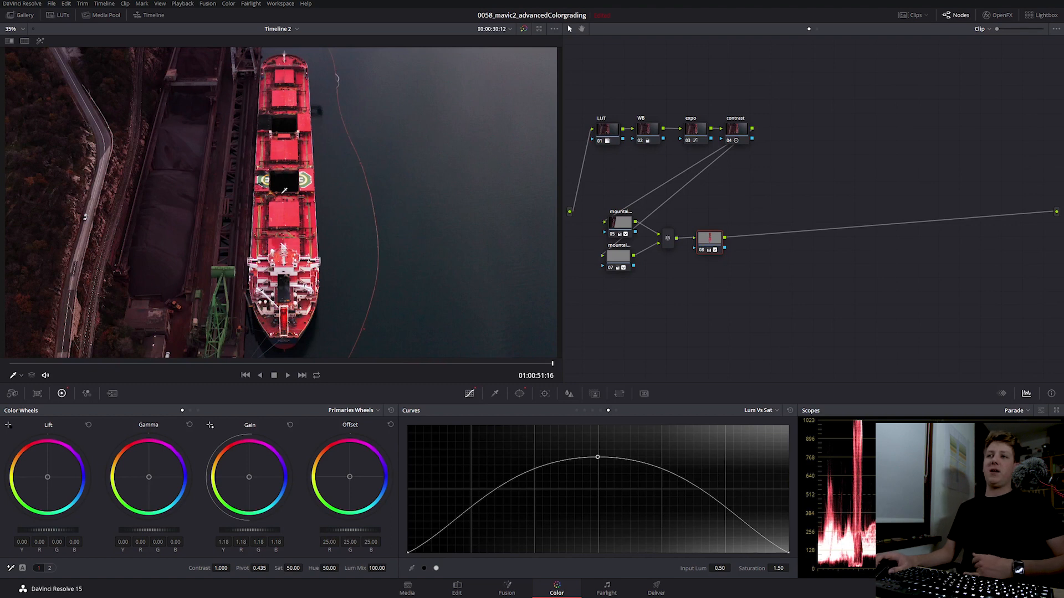
scroll(284, 190, "up", 10)
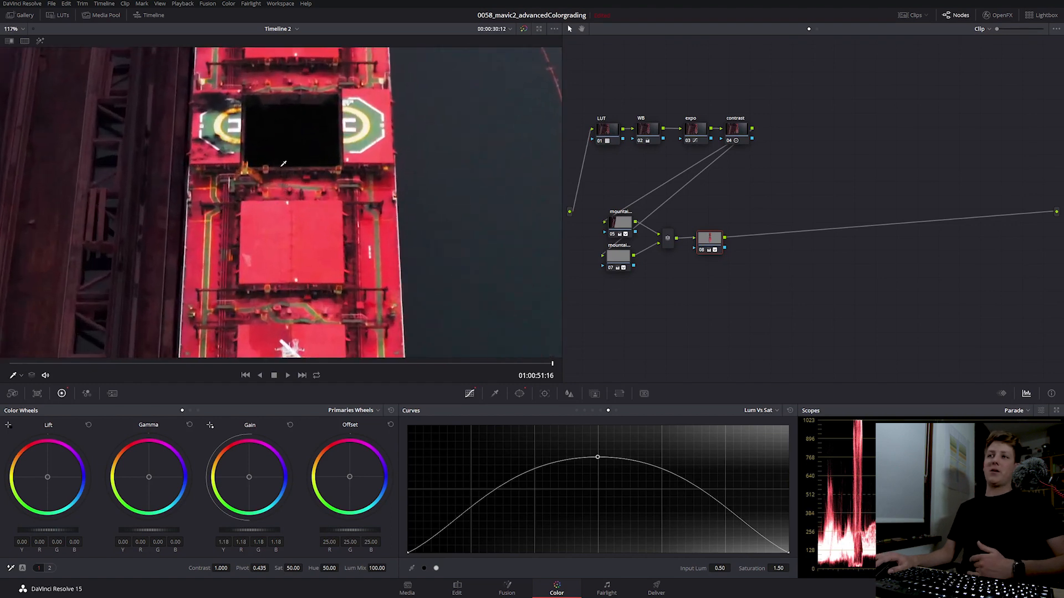
left_click_drag(283, 164, 289, 269)
scroll(294, 268, "up", 3)
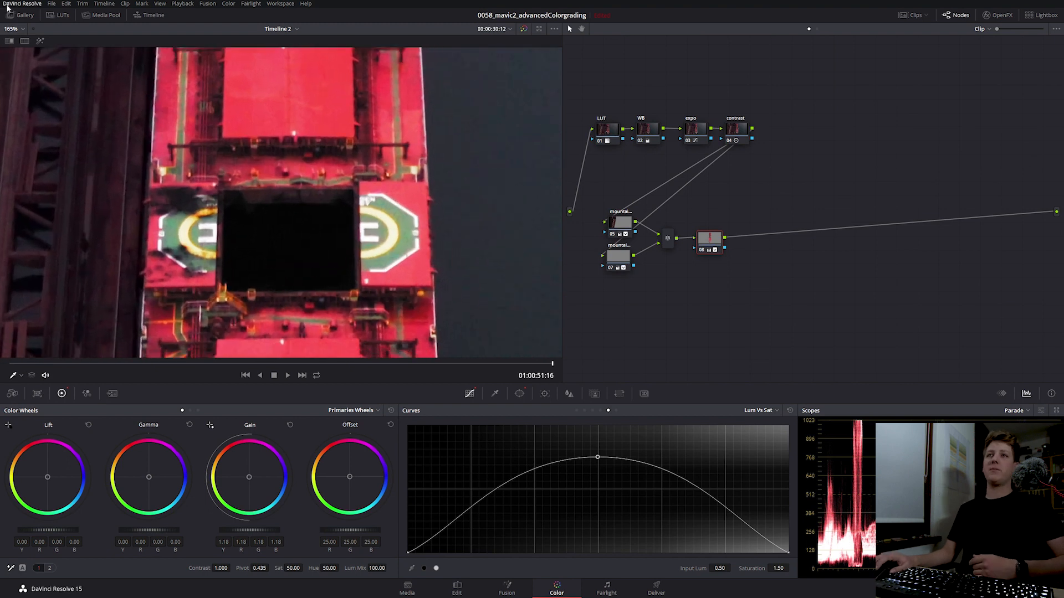
Fit the clip in the viewer, compare the ship node off and on, and add a parallel node alongside it.
left_click(20, 28)
left_click(22, 47)
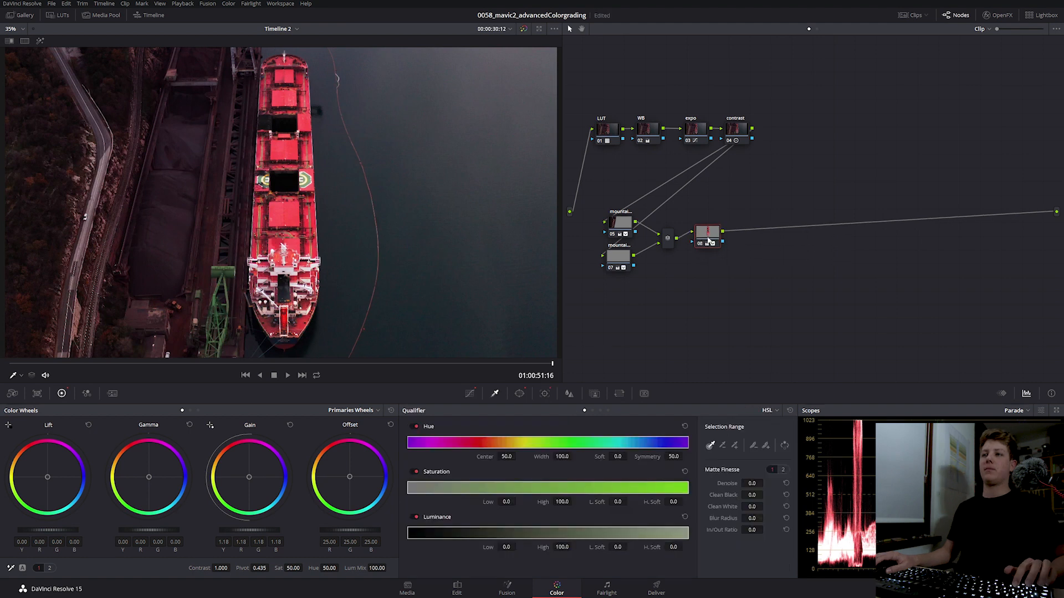
key("ctrl+d")
key("ctrl+d")
left_click_drag(708, 241, 717, 239)
right_click(718, 234)
mouse_move(763, 271)
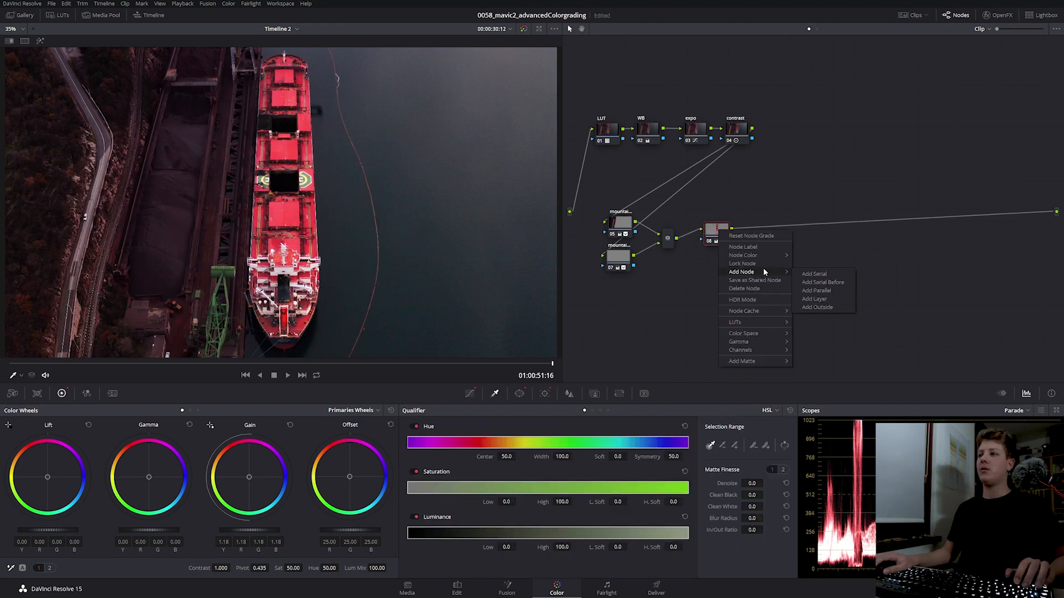
left_click(830, 292)
left_click_drag(768, 244, 768, 247)
left_click(716, 260)
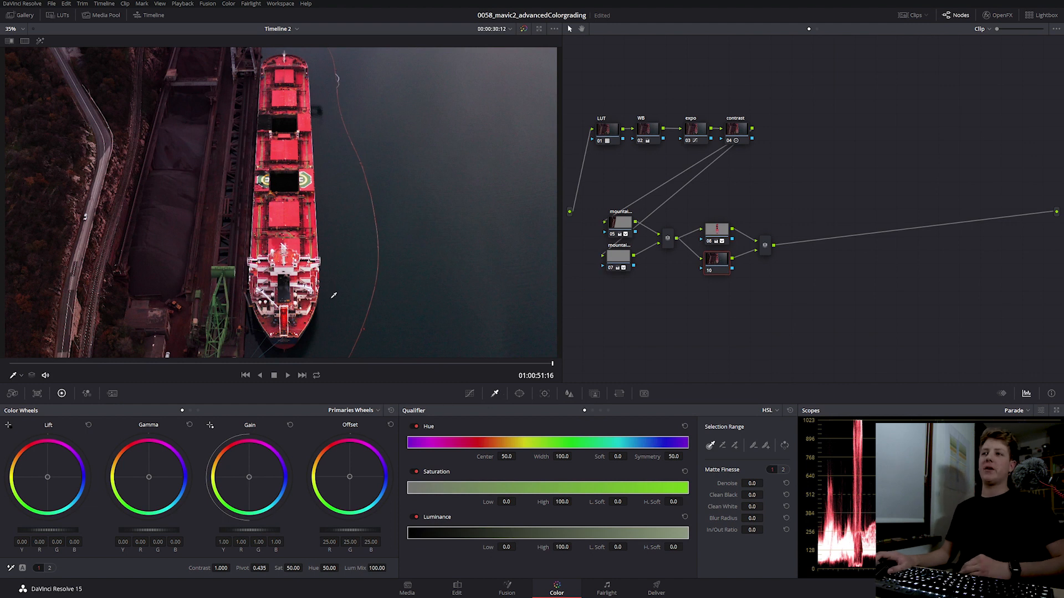
Sample a red hatch cover with the new parallel node's qualifier and highlight the selected colour range.
scroll(334, 295, "up", 5)
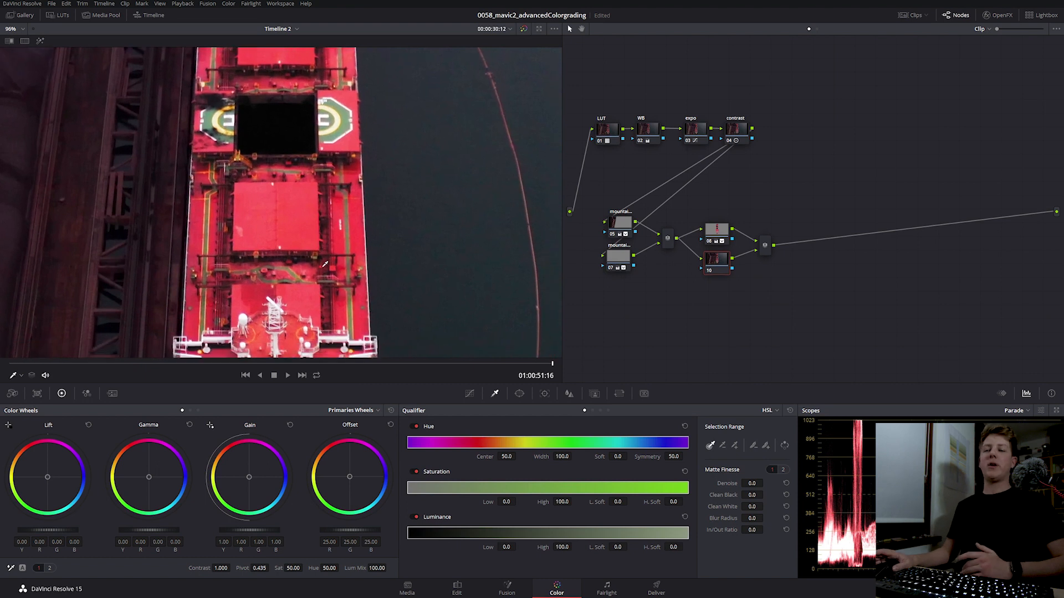
left_click(278, 188)
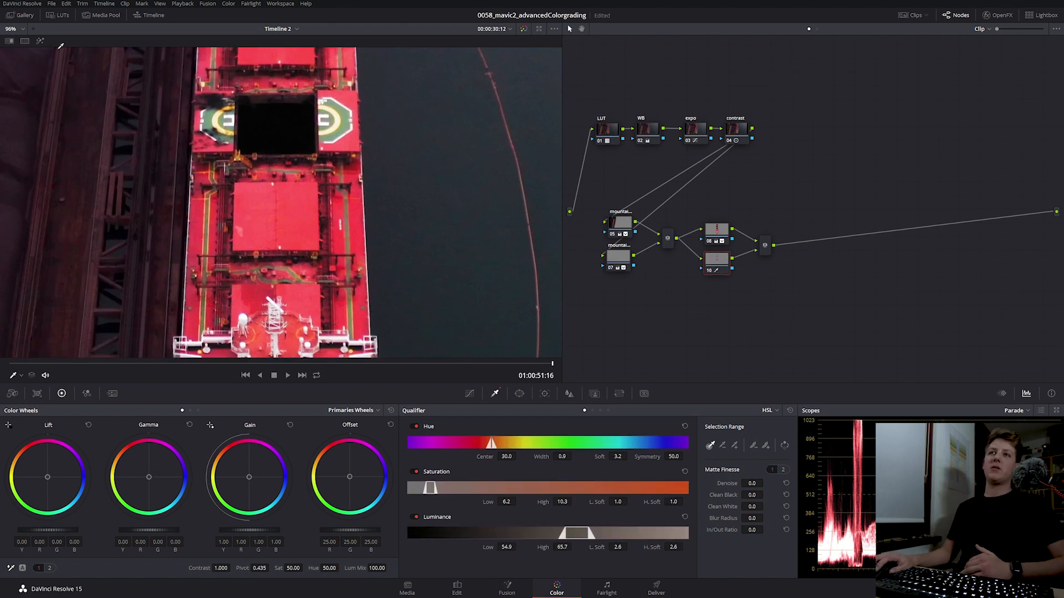
left_click(40, 40)
scroll(331, 238, "down", 3)
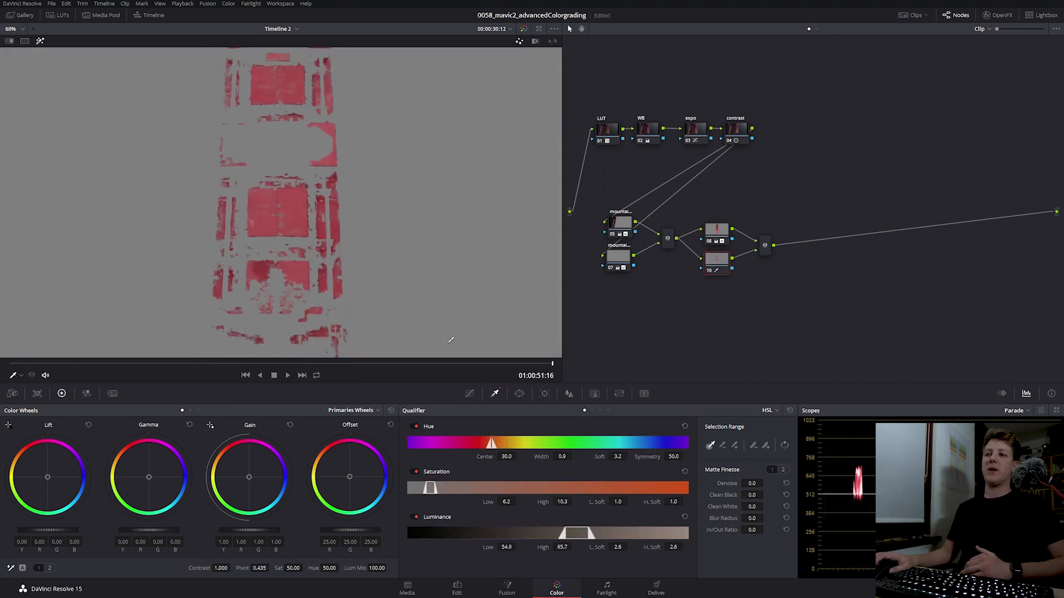
Refine the red key to hue width 7.4, saturation 0.0 to 12.6 with low softness 3.7, and luminance 49.2 to 67.1.
left_click_drag(574, 456, 588, 456)
left_click_drag(617, 456, 622, 456)
left_click_drag(507, 502, 493, 502)
left_click_drag(562, 502, 570, 502)
left_click_drag(513, 547, 566, 547)
left_click(40, 40)
left_click(40, 41)
left_click_drag(507, 502, 503, 502)
left_click_drag(507, 548, 493, 547)
key("ctrl+z")
left_click_drag(515, 502, 518, 502)
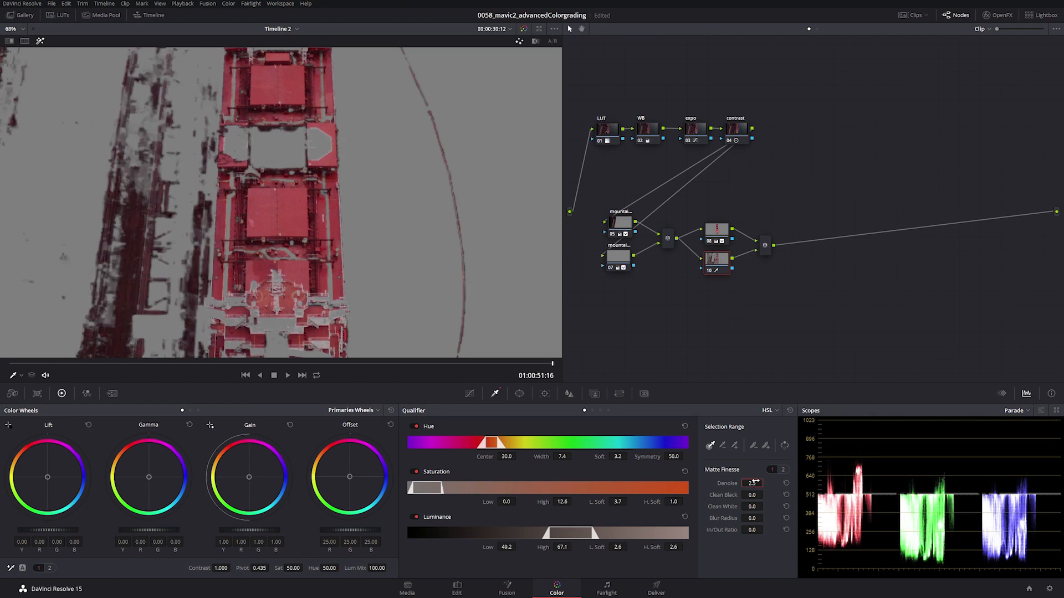
Set the key's matte finesse to Denoise 2.5, Clean Black 6.7, Clean White 7.0 and Blur Radius 7.8, and check the highlighted matte.
left_click_drag(752, 518, 765, 518)
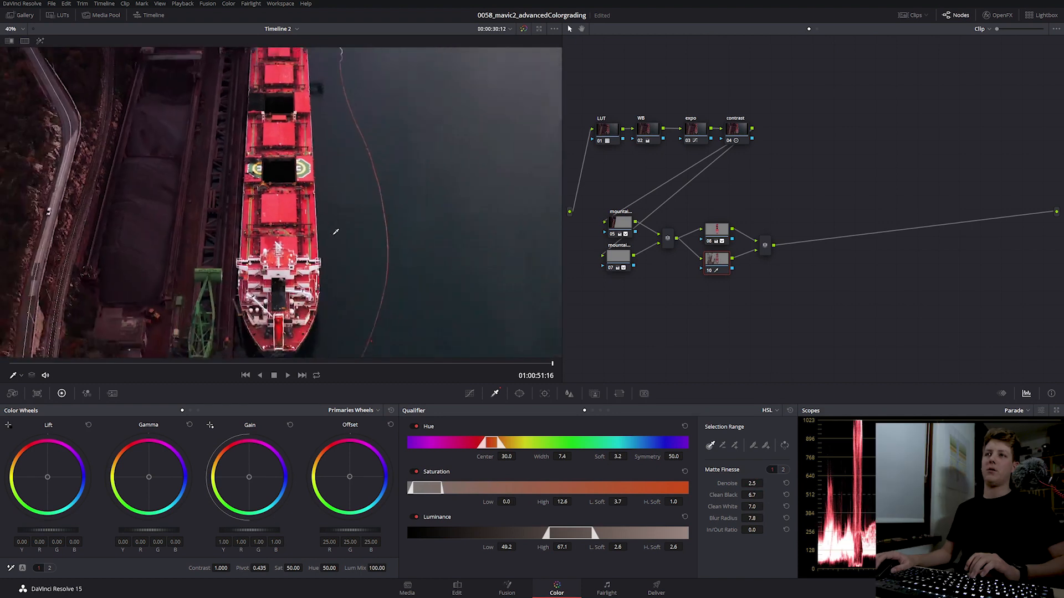
key("shift+h")
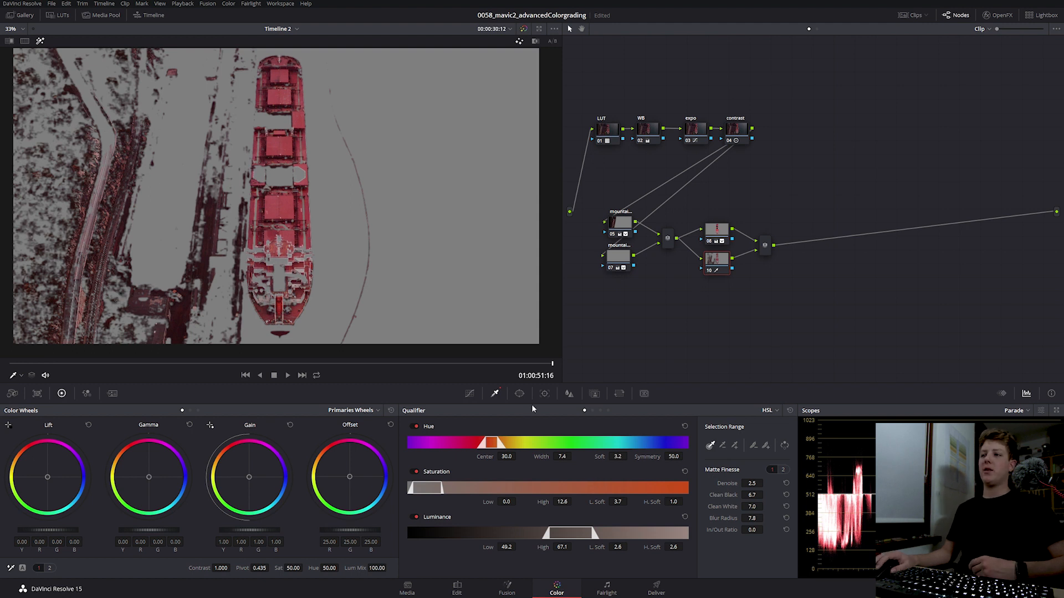
Draw a closed curve power window around the whole ship to limit the red key to the hull.
left_click(519, 394)
left_click(417, 518)
key("shift+h")
scroll(284, 338, "up", 8)
left_click(192, 226)
left_click(328, 228)
scroll(328, 228, "down", 2)
left_click_drag(319, 235, 336, 295)
left_click_drag(336, 253, 377, 333)
left_click(348, 111)
left_click_drag(262, 64, 183, 64)
left_click(180, 111)
left_click_drag(181, 332, 183, 190)
left_click_drag(171, 239, 172, 300)
left_click_drag(183, 321, 183, 200)
left_click_drag(190, 247, 212, 293)
left_click_drag(244, 327, 228, 281)
left_click(233, 295)
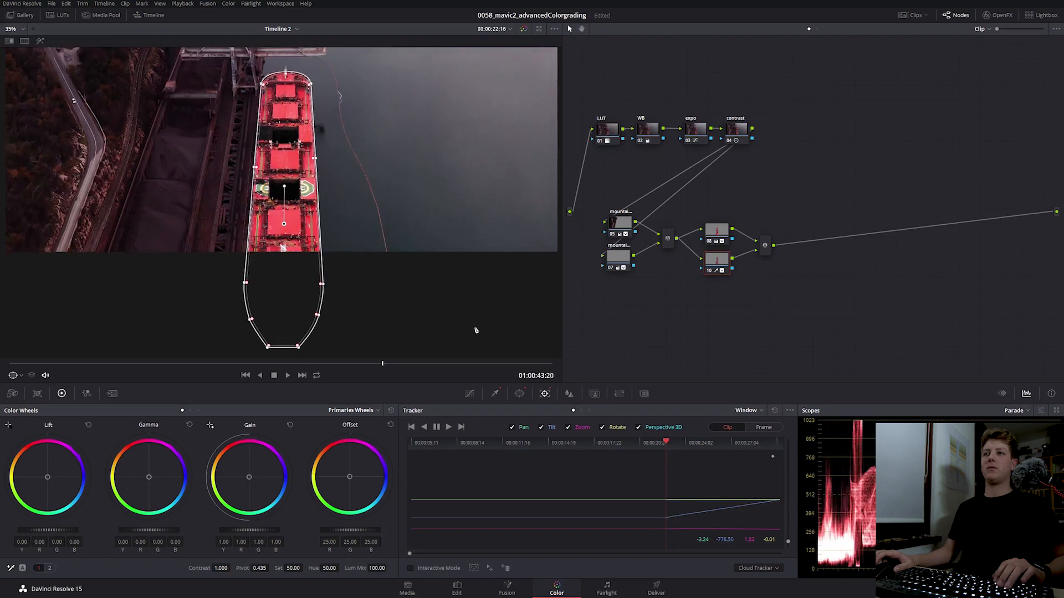
Track the ship window backward through the clip and, in Frame mode, move it lower below the picture at 01:00:28:13.
scroll(356, 290, "up", 5)
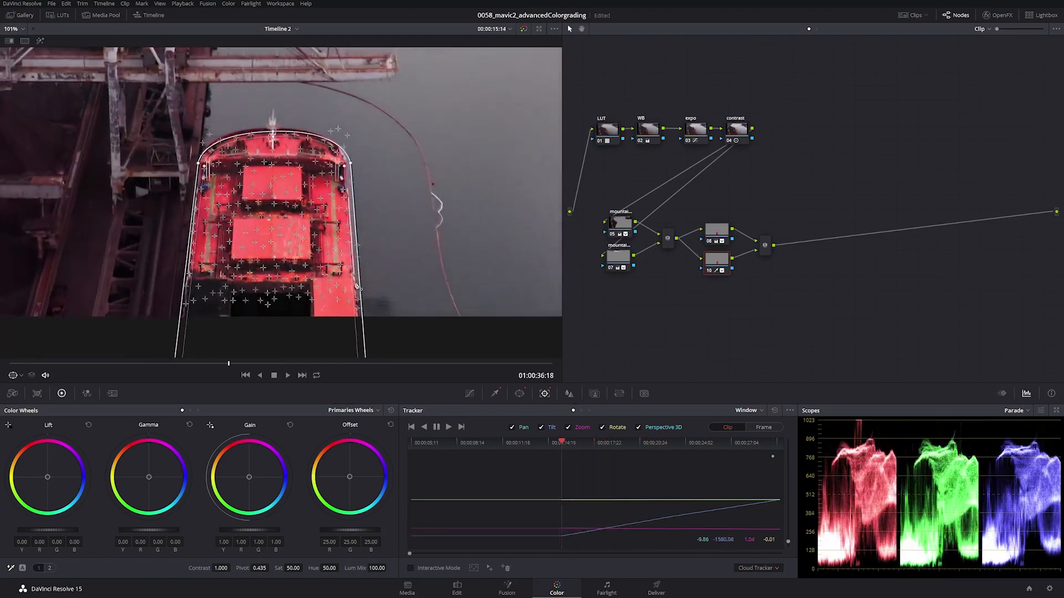
scroll(487, 266, "up", 4)
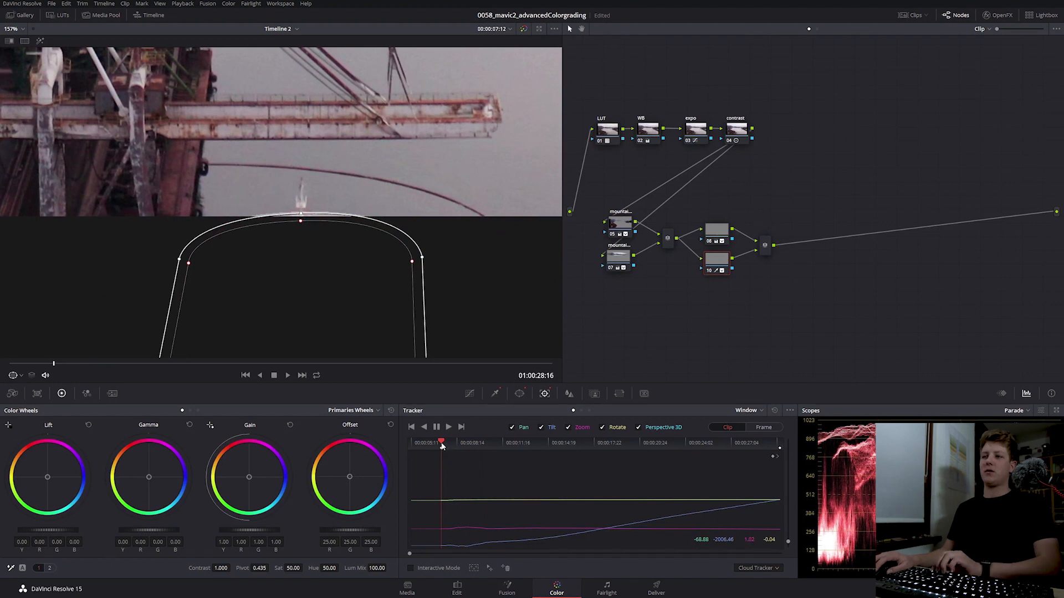
left_click(761, 430)
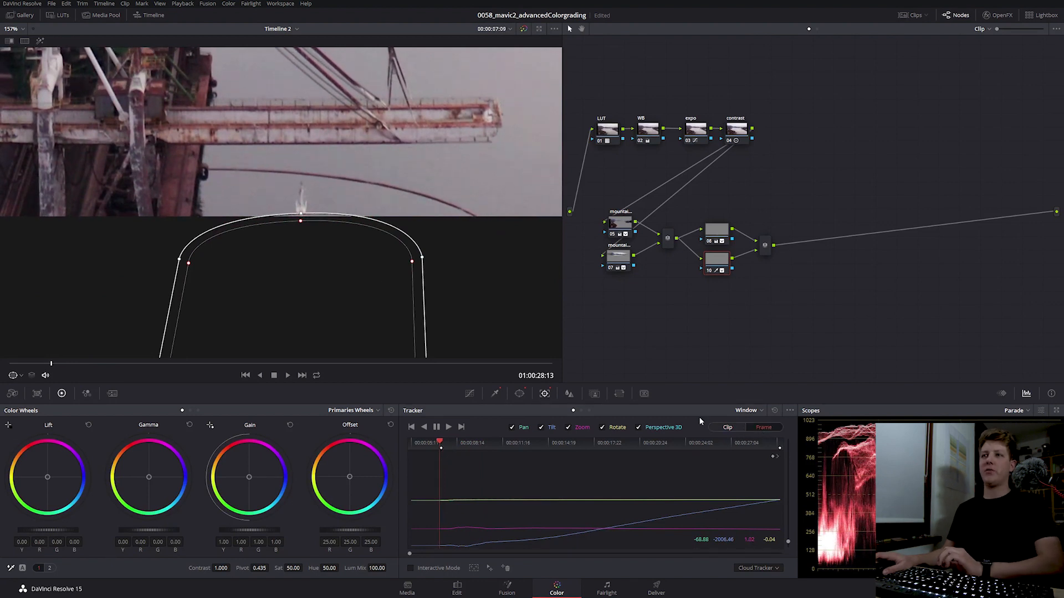
left_click_drag(299, 244, 301, 266)
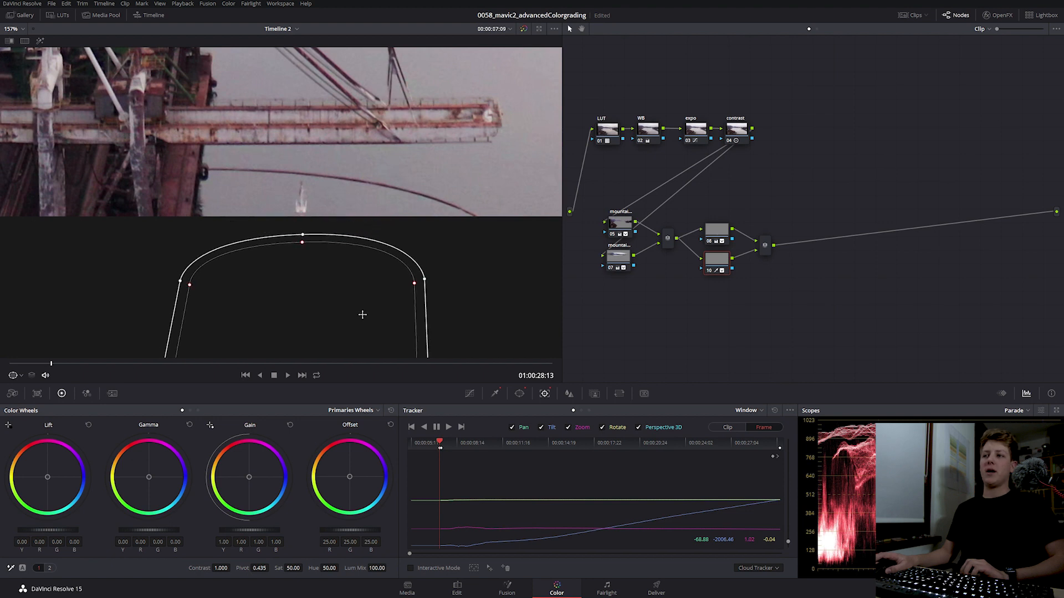
Fit the clip in the viewer and set the keyed hull node's Hue to 39.20 for an orange ship.
left_click(519, 393)
left_click(13, 28)
left_click(24, 46)
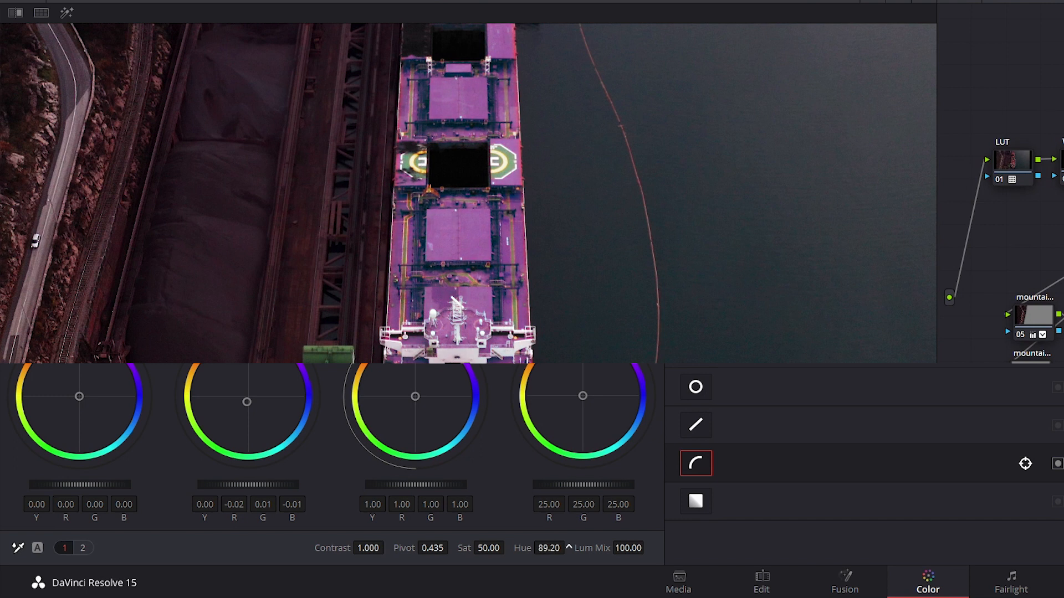
left_click_drag(549, 548, 569, 548)
double_click(565, 548)
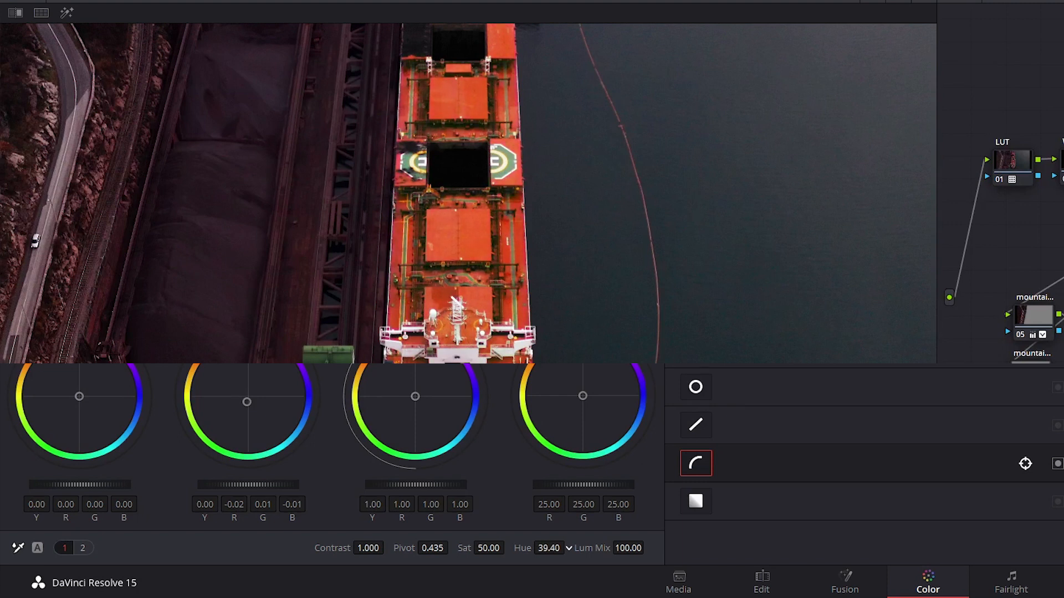
left_click_drag(569, 548, 567, 548)
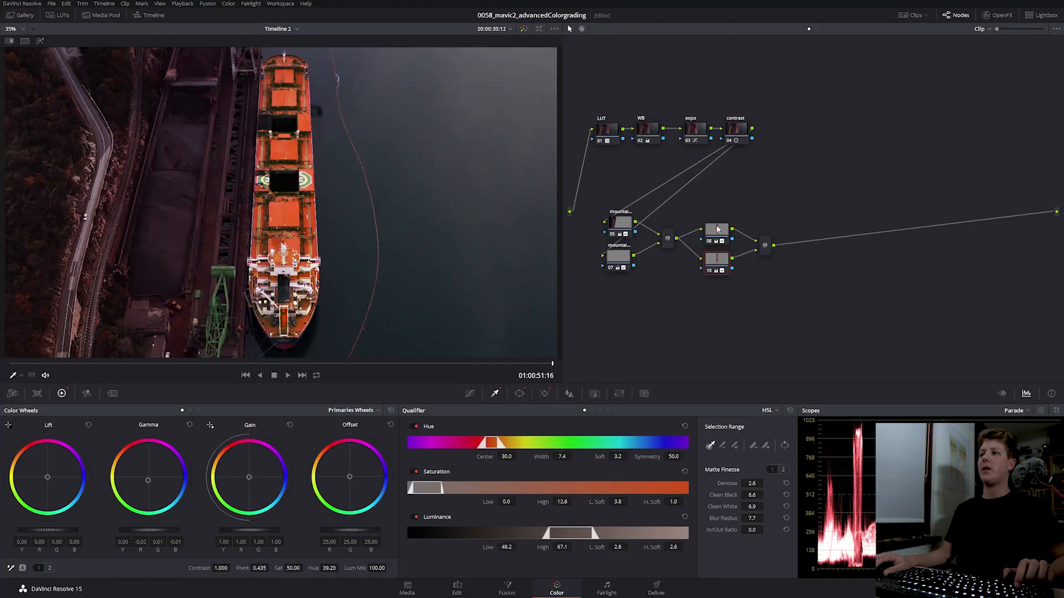
Select ship node 08, examine the helipad up close, and switch the node's curve editor to Hue Vs Sat.
left_click(718, 229)
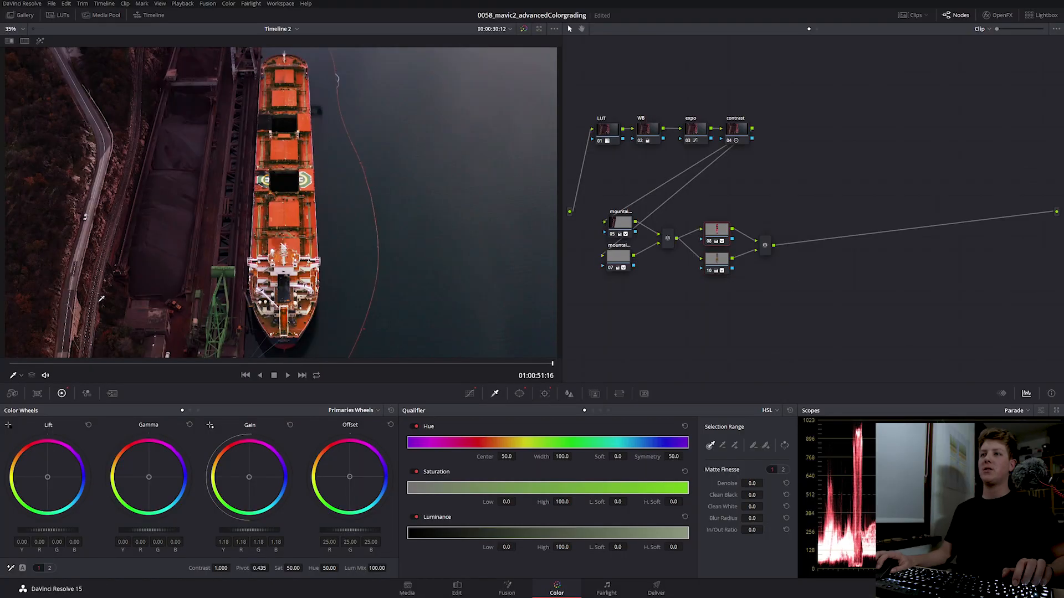
scroll(306, 210, "up", 5)
scroll(307, 211, "up", 4)
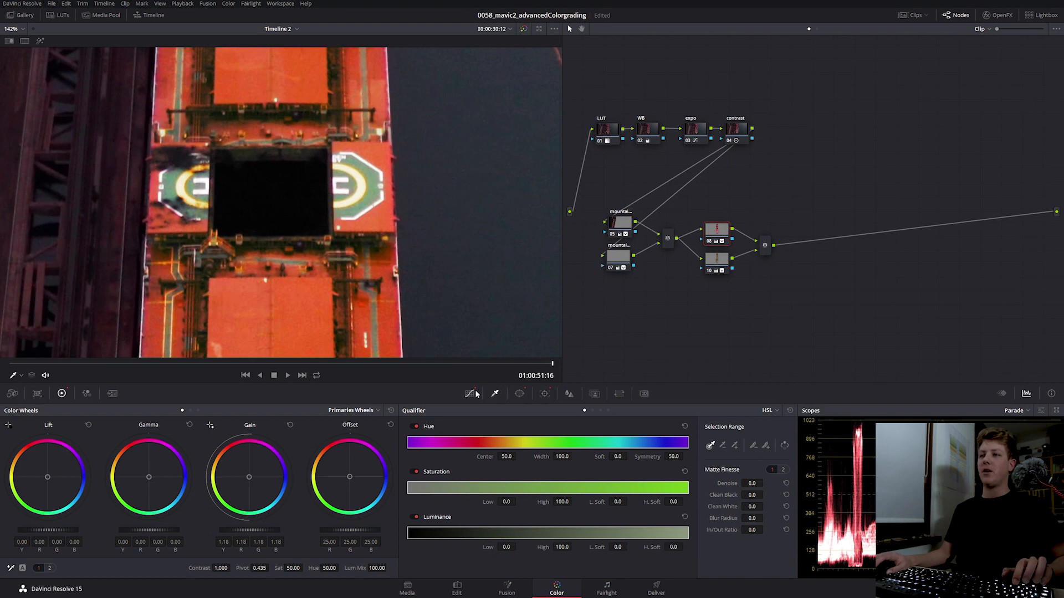
left_click(519, 393)
left_click(471, 394)
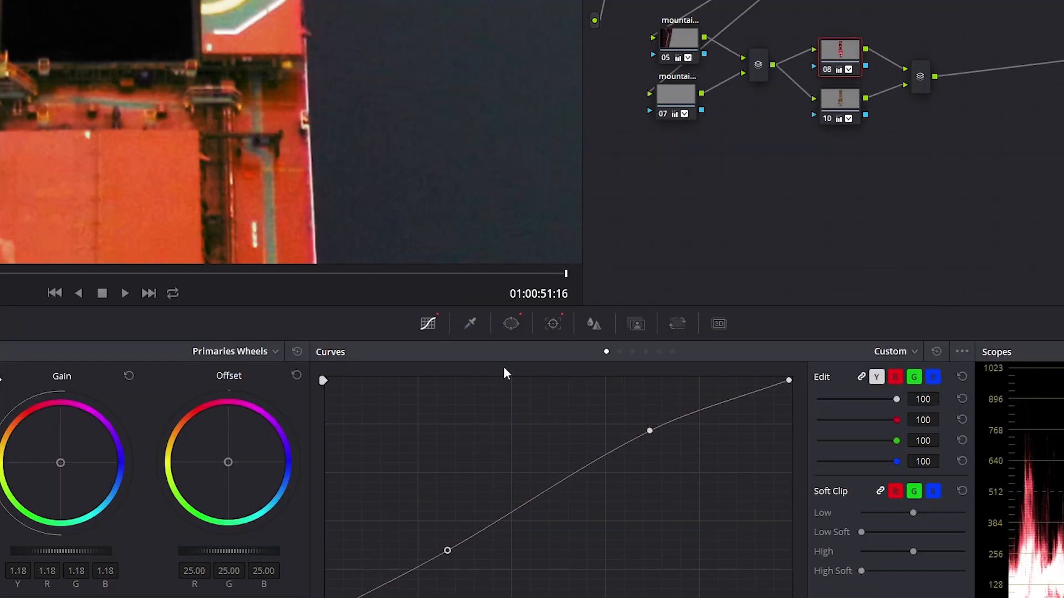
left_click(757, 411)
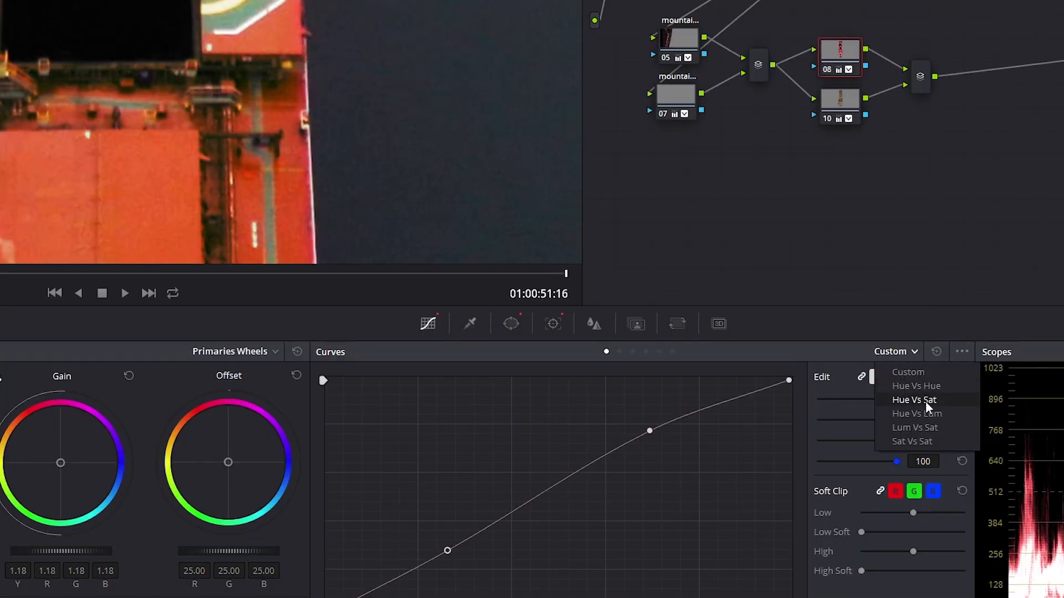
left_click(927, 406)
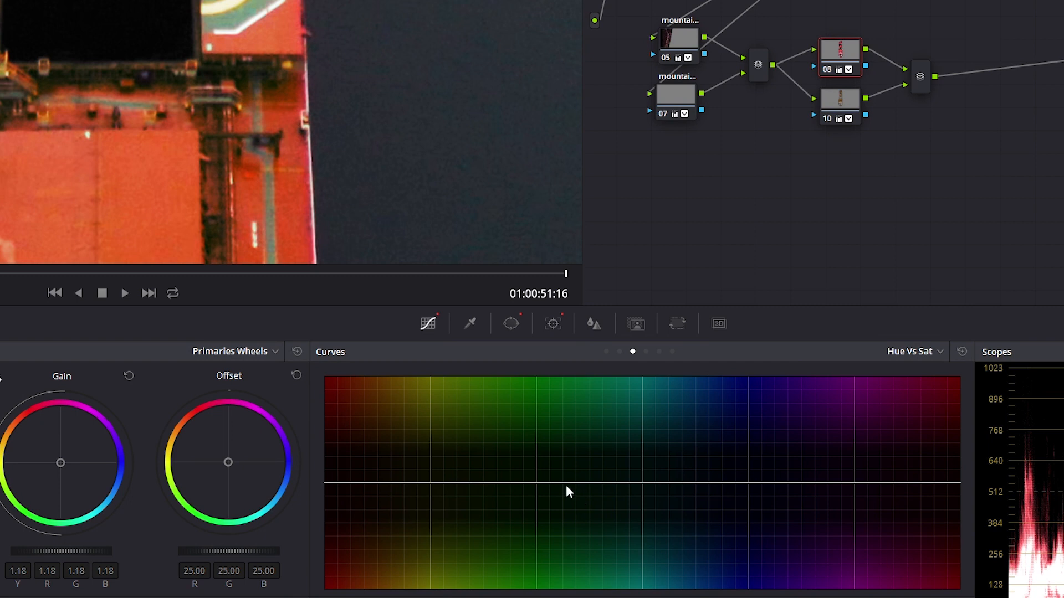
Undo a trial point on the Hue Vs Sat curve and sample the helipad's green with the Qualifier picker instead.
mouse_move(549, 485)
left_mouse_down()
mouse_move(549, 432)
mouse_move(544, 503)
mouse_move(549, 443)
mouse_move(547, 480)
mouse_move(537, 481)
left_mouse_up()
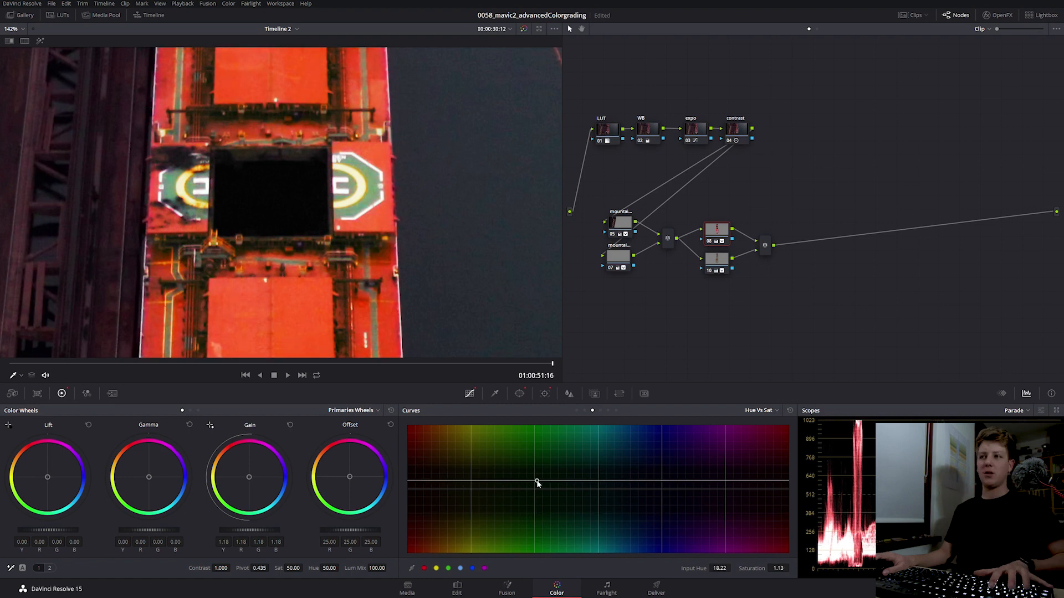
key("ctrl+z")
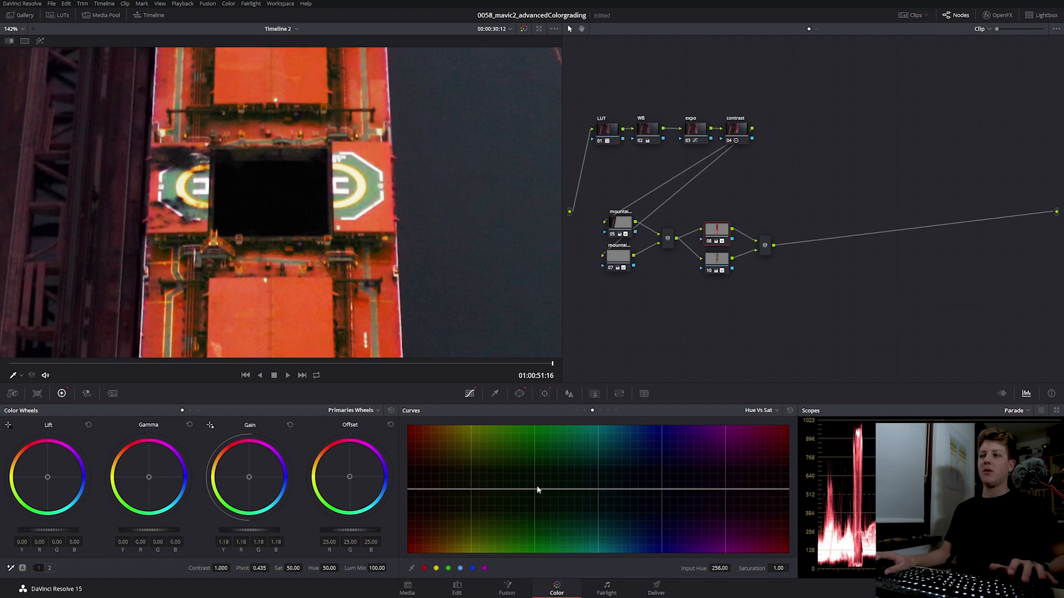
left_click(21, 376)
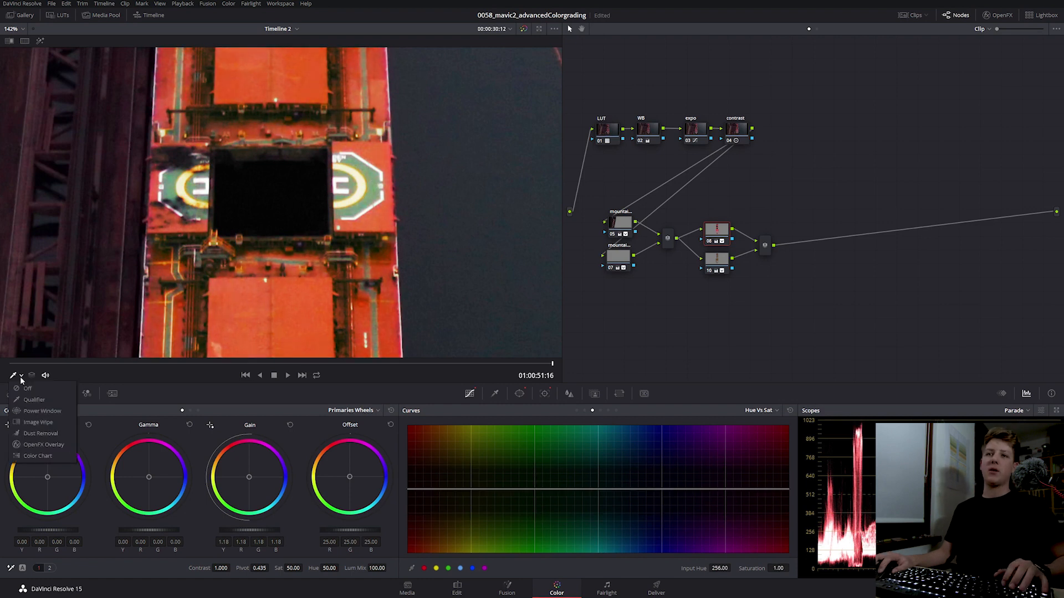
left_click(36, 402)
left_click(371, 184)
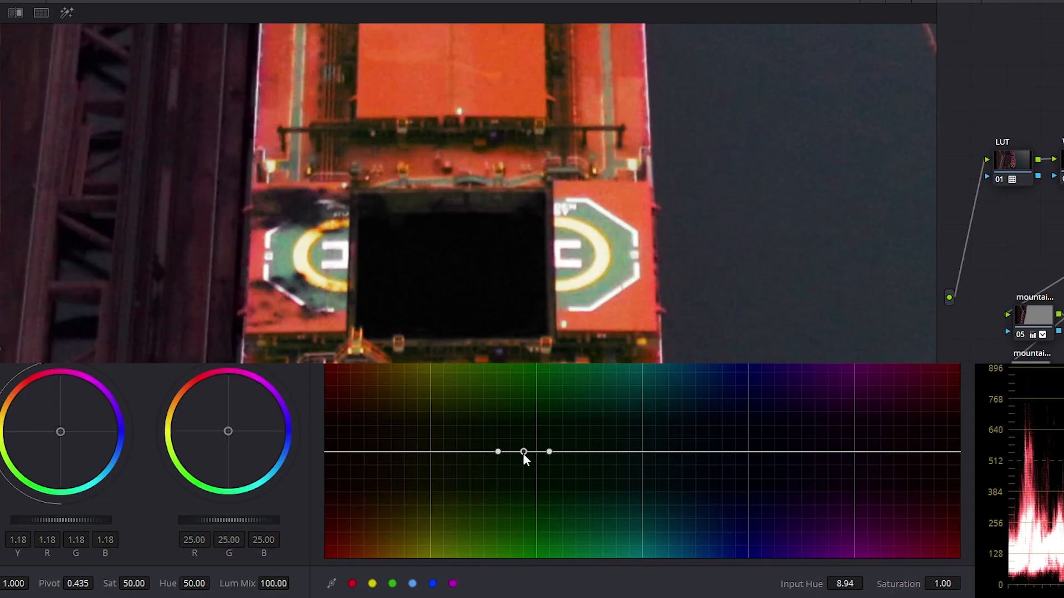
Raise the sampled green's saturation on the Hue Vs Sat curve and adjust the neighbouring points that bound its range.
left_click_drag(525, 454, 529, 418)
left_click(550, 452)
mouse_move(819, 582)
left_mouse_down()
mouse_move(857, 582)
mouse_move(816, 584)
left_mouse_up()
left_click(499, 453)
left_click_drag(529, 413, 536, 368)
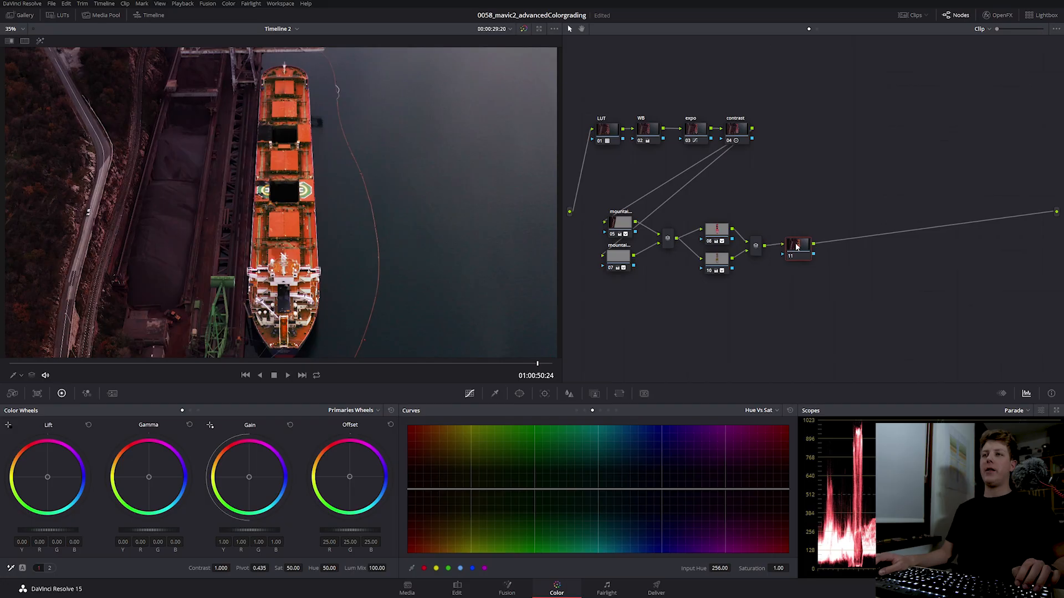
Add serial node 11 after the ship nodes' parallel mixer and arrange it in the node graph.
left_click_drag(797, 247, 804, 245)
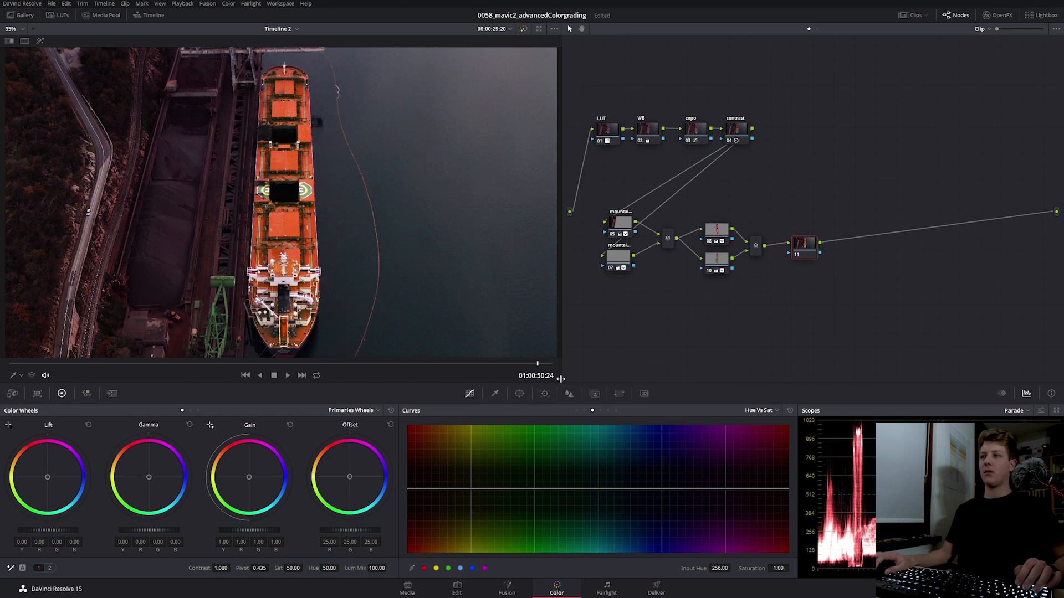
mouse_move(537, 371)
left_mouse_down()
mouse_move(52, 365)
mouse_move(487, 382)
mouse_move(524, 370)
left_mouse_up()
left_click_drag(814, 237, 806, 236)
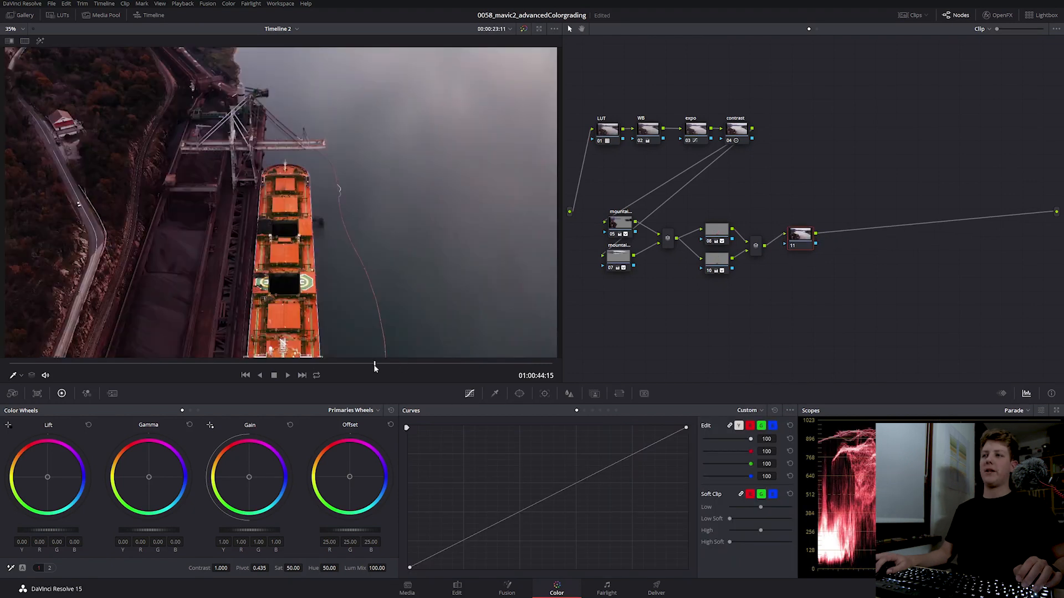
Shift the Offset colour of mountains node 05 toward green, to red 20.97, green 26.28 and blue 21.27.
mouse_move(373, 363)
left_mouse_down()
mouse_move(533, 364)
mouse_move(96, 379)
mouse_move(366, 364)
left_mouse_up()
left_click(620, 223)
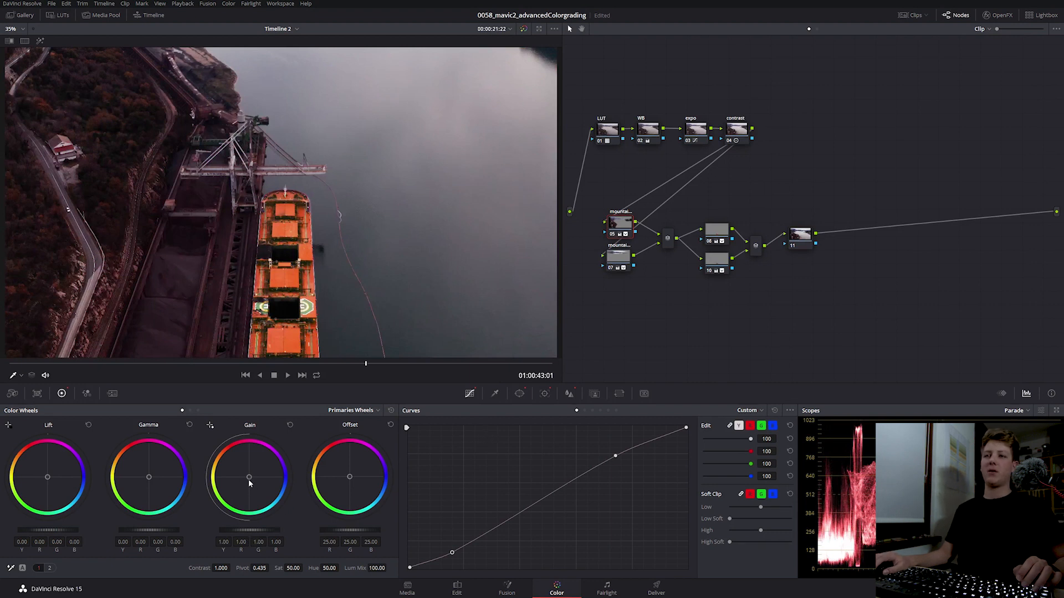
left_click_drag(352, 480, 350, 481)
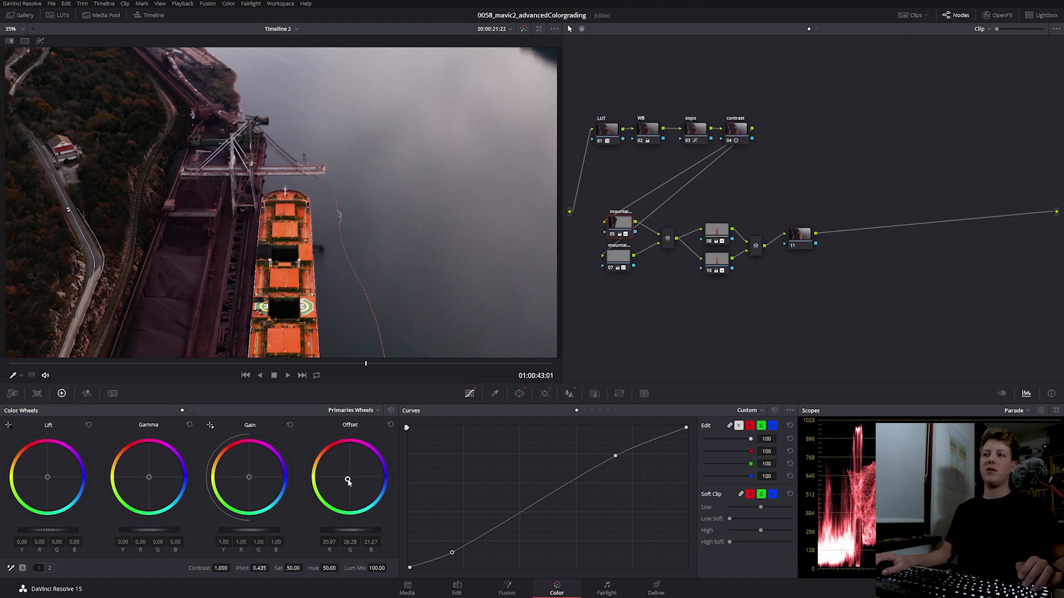
Brighten the highlights of mountains node 05 by moving its custom curve's upper point toward the midtones, and check another frame.
left_click_drag(272, 366, 328, 370)
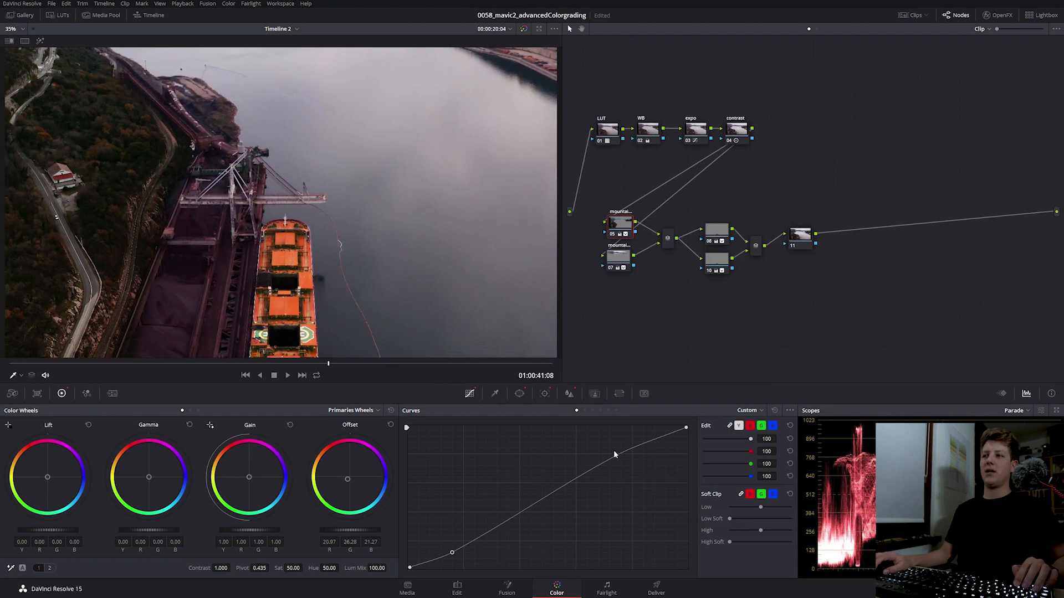
left_click_drag(615, 456, 589, 459)
mouse_move(401, 366)
left_mouse_down()
mouse_move(475, 368)
mouse_move(100, 349)
mouse_move(410, 353)
left_mouse_up()
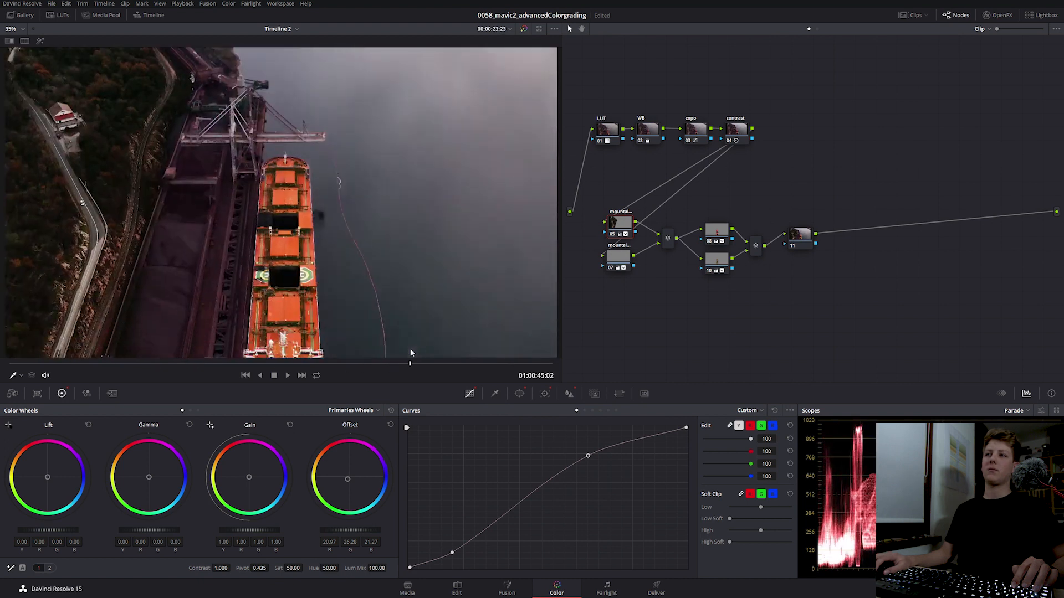
Warm overall node 11's Gain to red 1.06, green 0.99, blue 0.94 and cool its Lift to red -0.03, green 0.01, blue 0.02.
left_click_drag(804, 236, 806, 244)
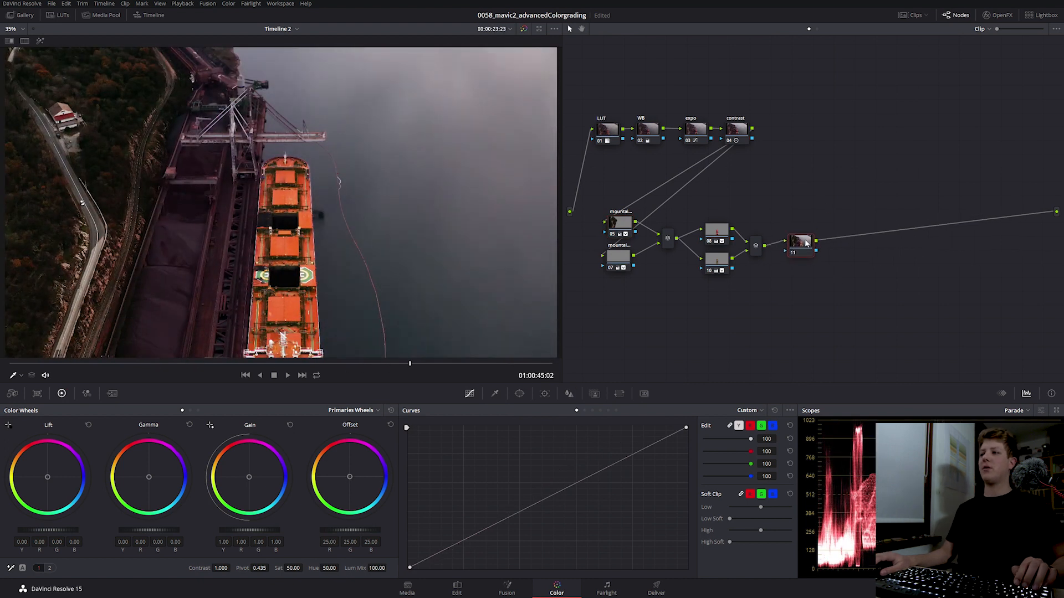
left_click_drag(139, 364, 524, 398)
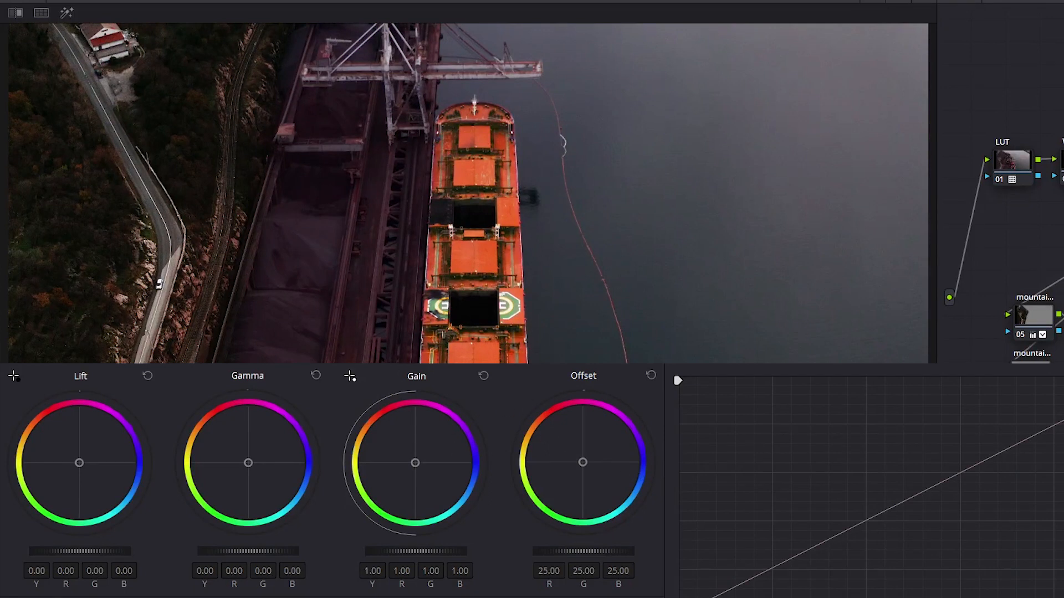
left_click_drag(418, 467, 417, 465)
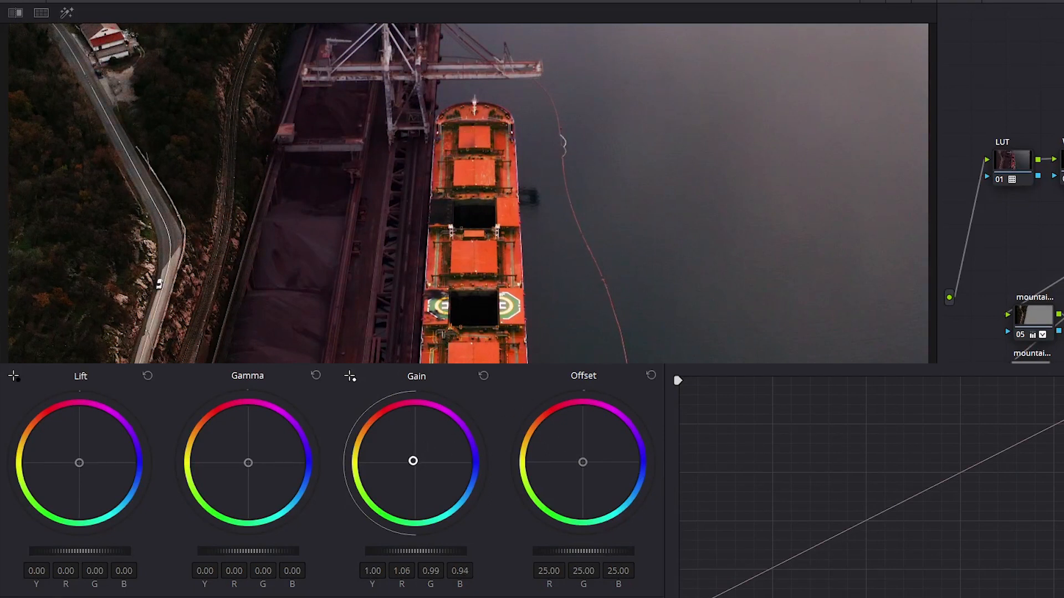
left_click_drag(79, 463, 81, 465)
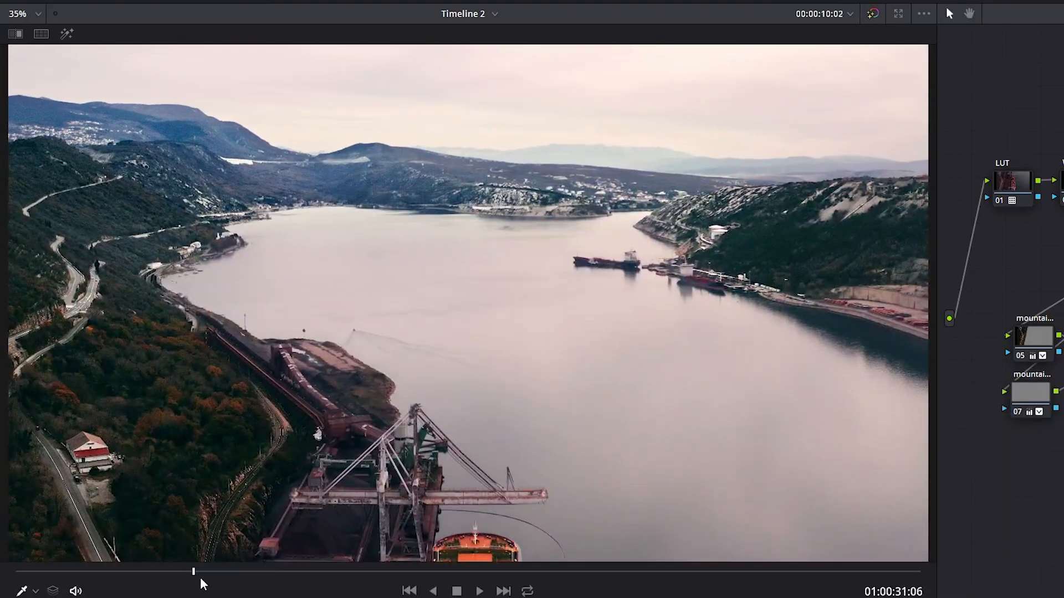
Set the hue of ship node 10 to 45 and check the ship's colour across the clip.
left_click_drag(200, 576, 675, 585)
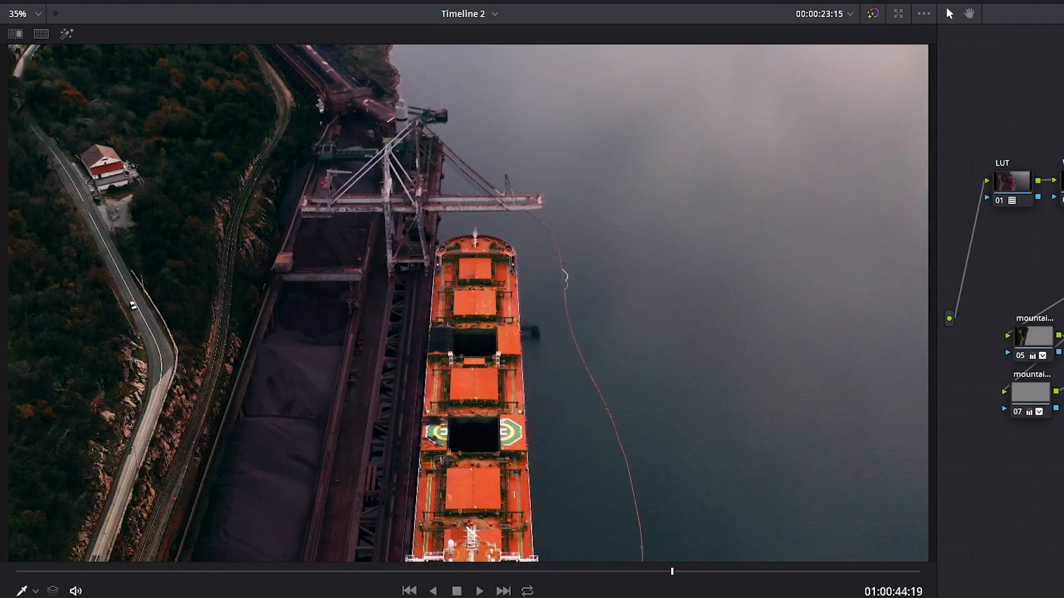
left_click_drag(677, 578, 756, 576)
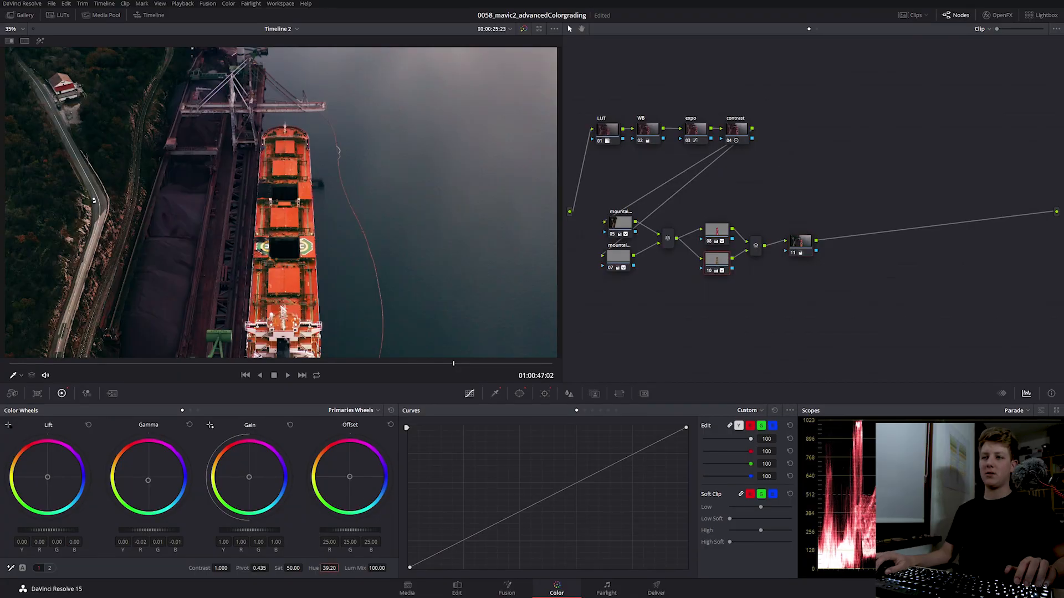
type("45")
key("Return")
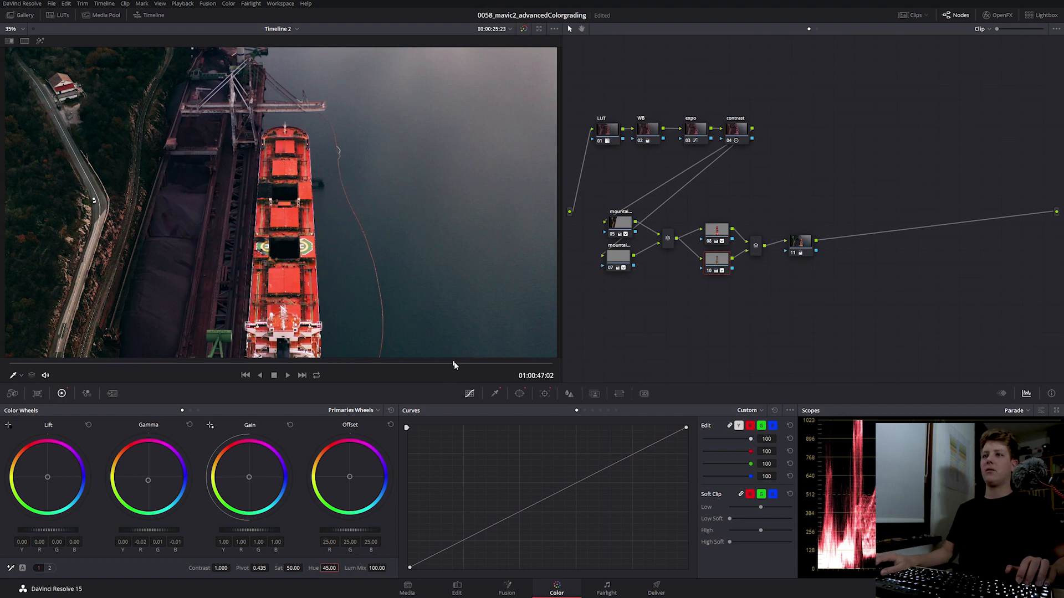
left_click_drag(264, 370, 561, 366)
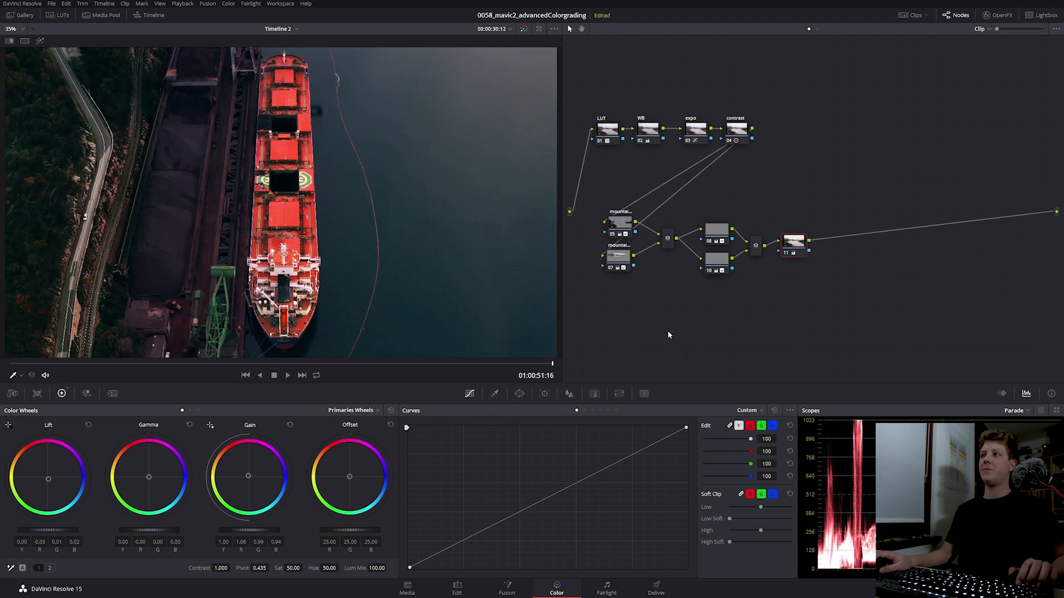
Show the clip thumbnails and open bridge clip 04 for grading, comparing it with clip 02.
left_click(910, 15)
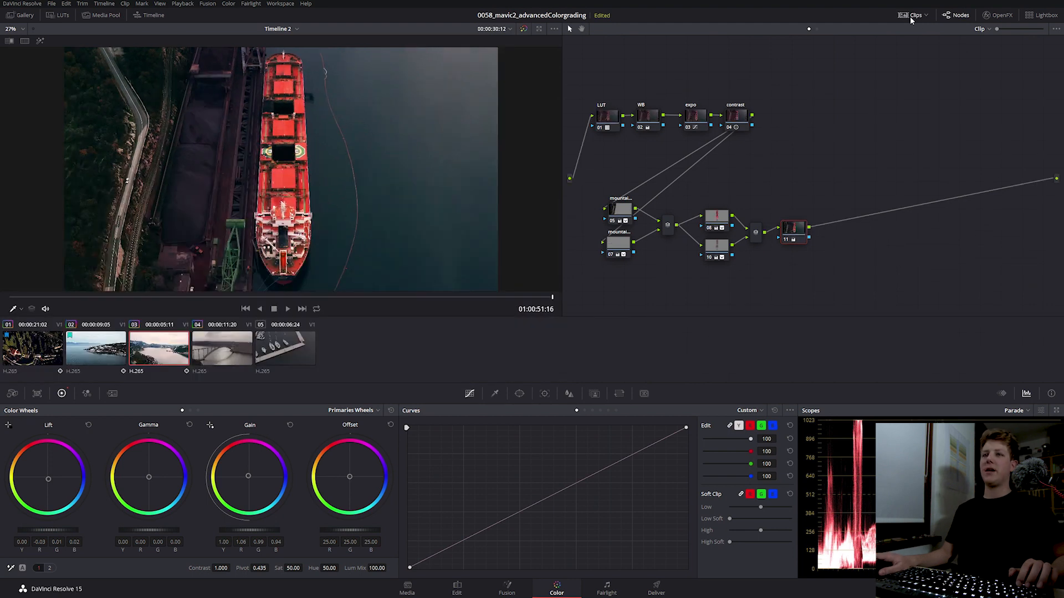
left_click(222, 348)
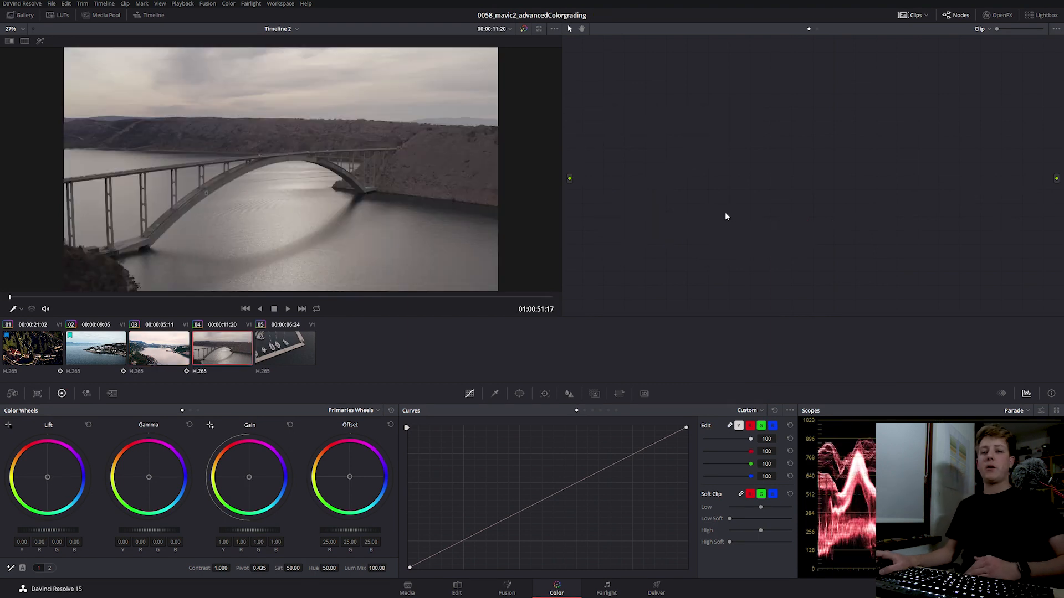
left_click(118, 350)
left_click(221, 348)
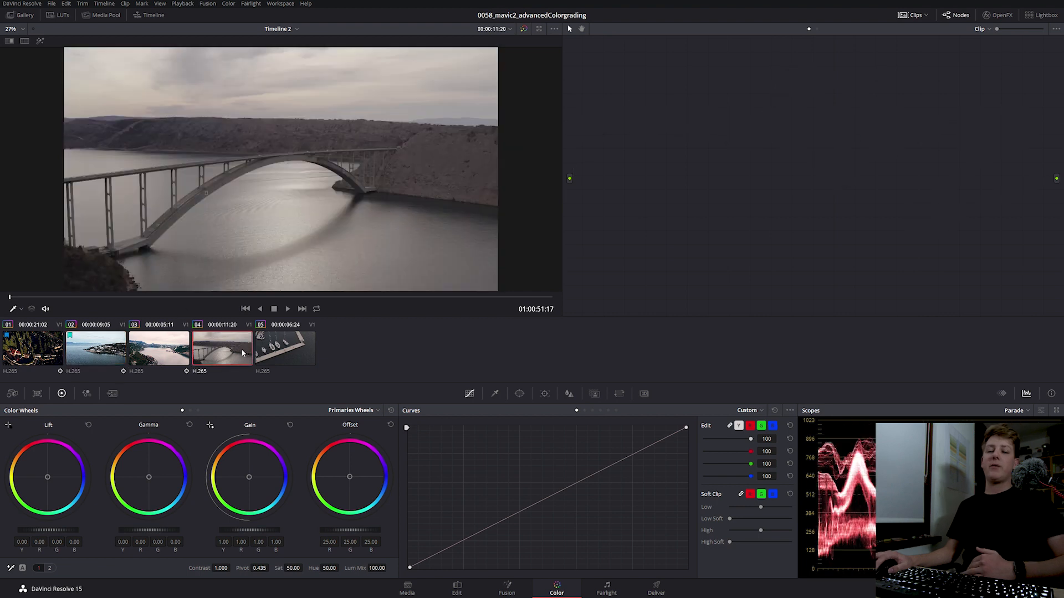
left_click(105, 350)
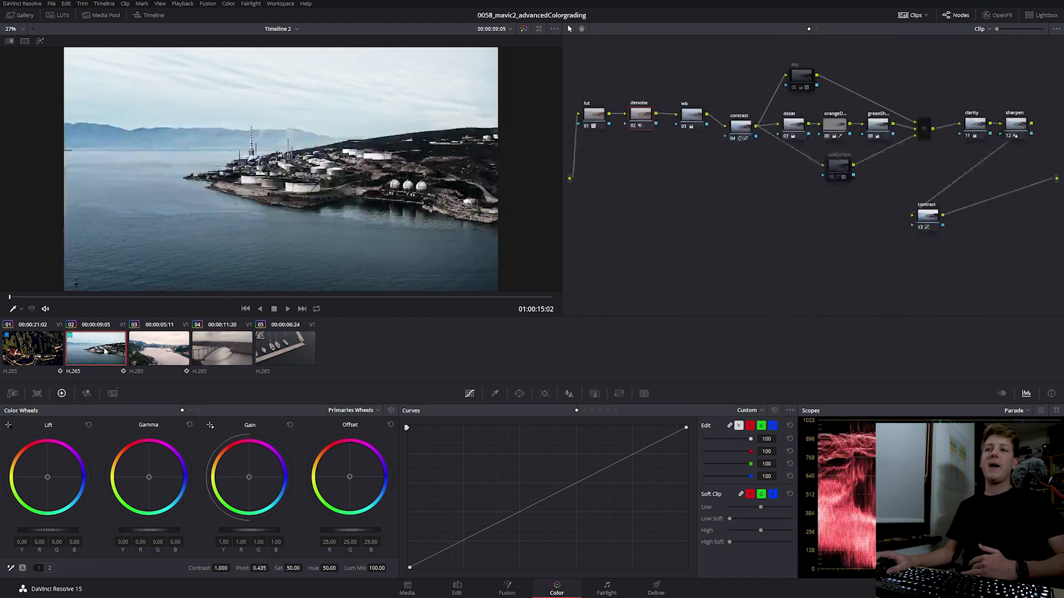
left_click(217, 347)
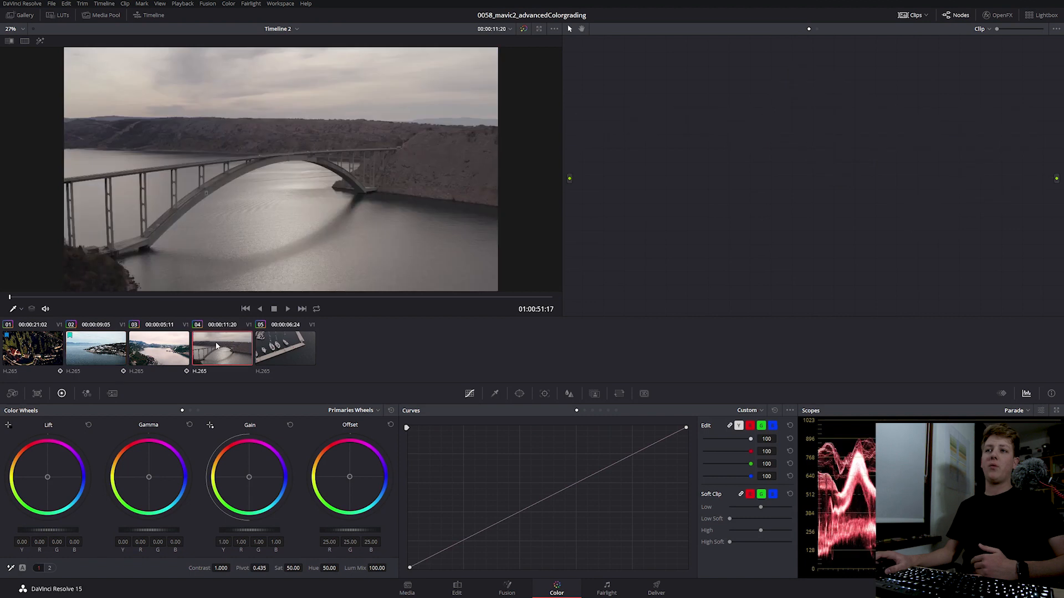
Add a first node to the bridge clip, label it lut and apply the footage's conversion LUT to it.
key("alt+s")
left_click_drag(677, 116, 594, 131)
right_click(614, 128)
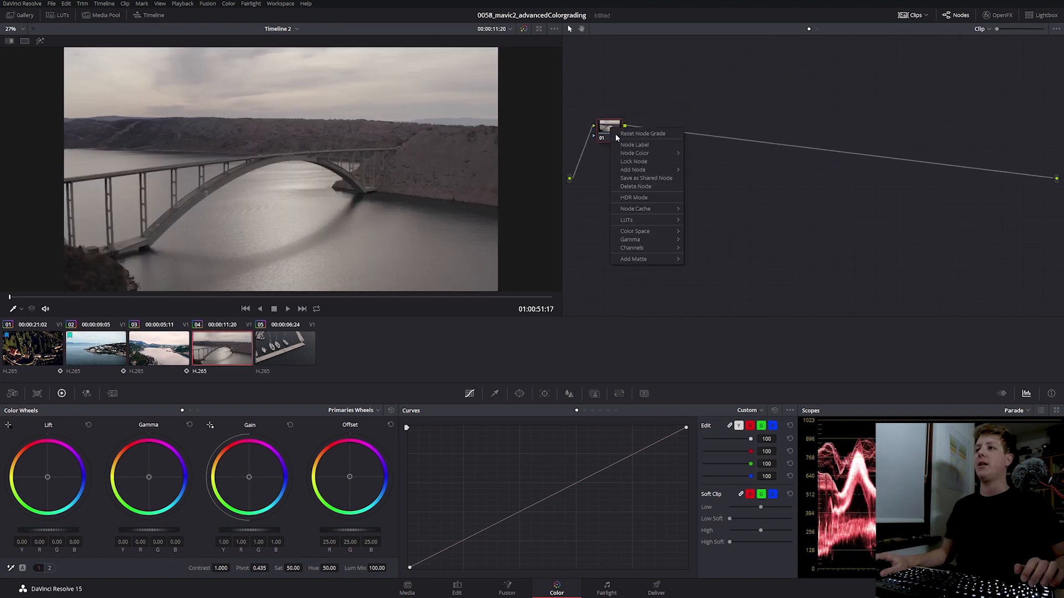
mouse_move(667, 220)
mouse_move(706, 248)
mouse_move(808, 317)
left_click(861, 327)
Add serial node 02, cool its temperature to about -610 and label it wb.
key("alt+s")
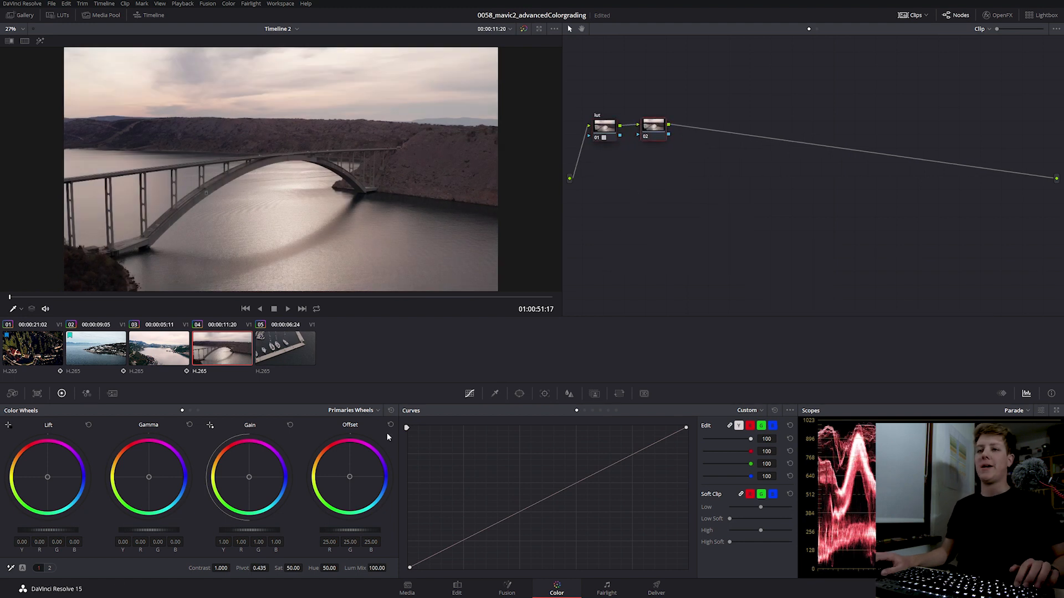
left_click(49, 568)
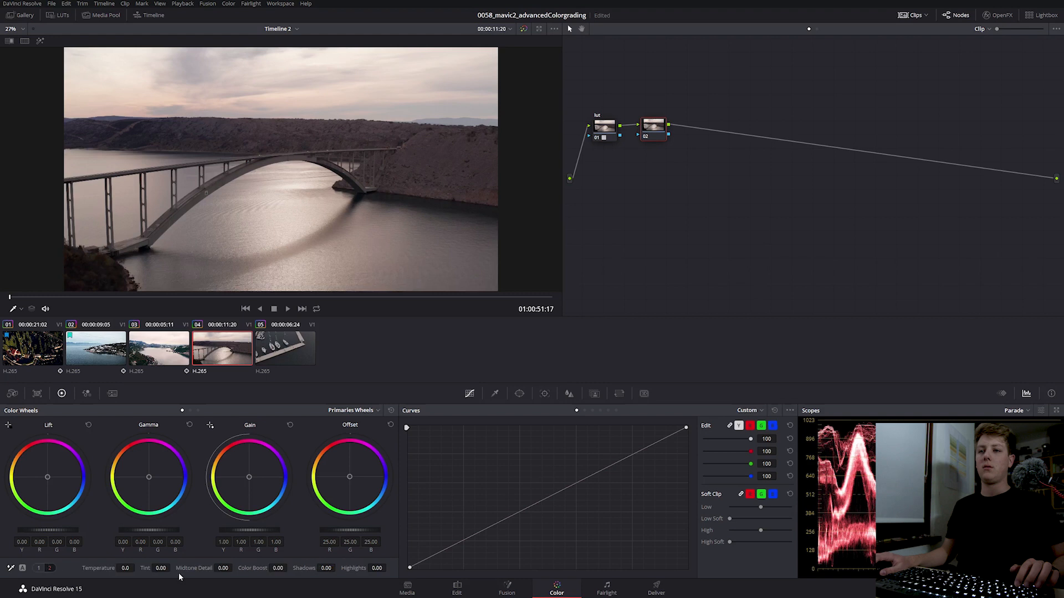
left_click_drag(128, 568, 113, 568)
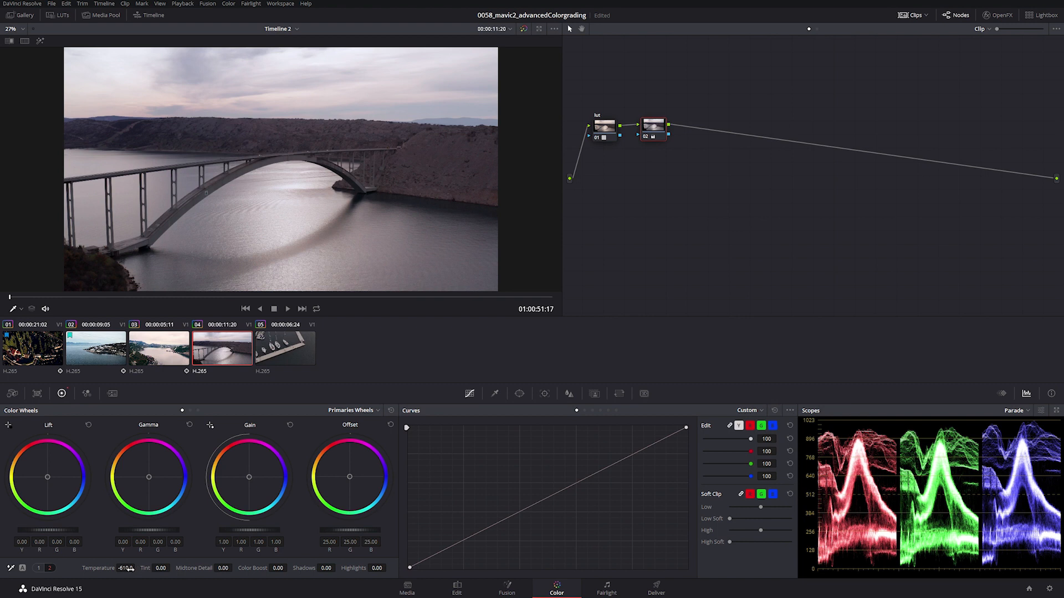
right_click(653, 128)
Add serial node 03 labelled contrast and shape its custom curve into an S with raised highlights and lowered shadows.
key("alt+s")
right_click(464, 155)
left_click(486, 176)
type("contrsa")
key("BackSpace")
key("BackSpace")
type("ast")
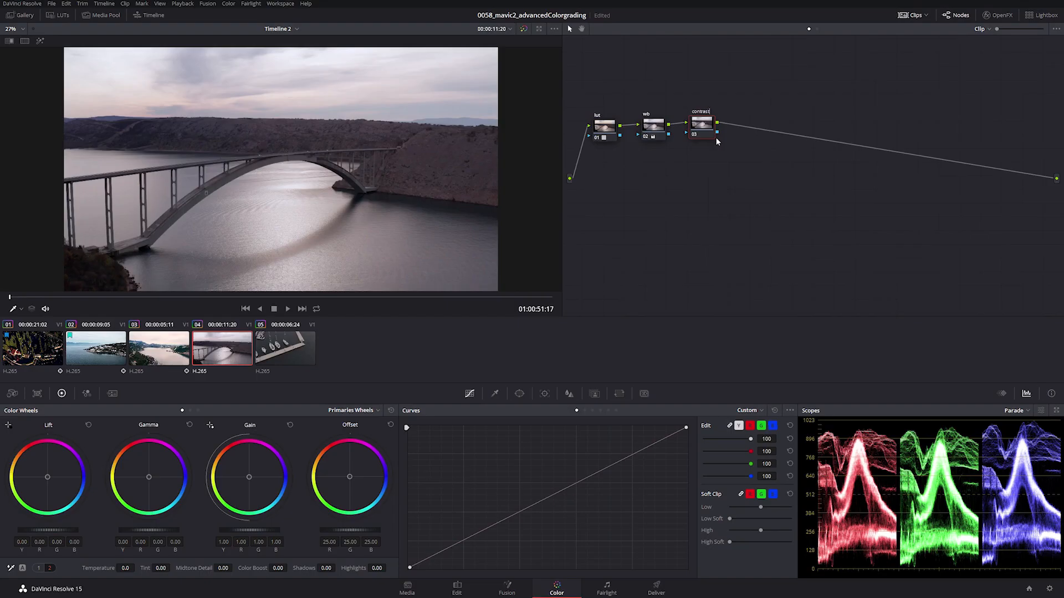
left_click_drag(633, 453, 589, 450)
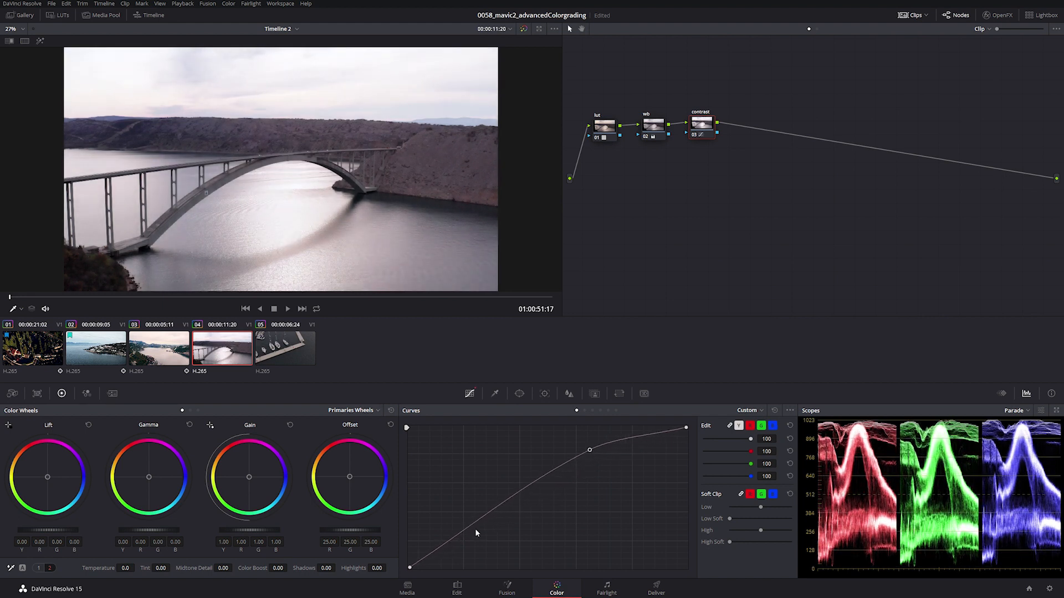
mouse_move(455, 537)
left_mouse_down()
mouse_move(449, 564)
mouse_move(461, 551)
left_mouse_up()
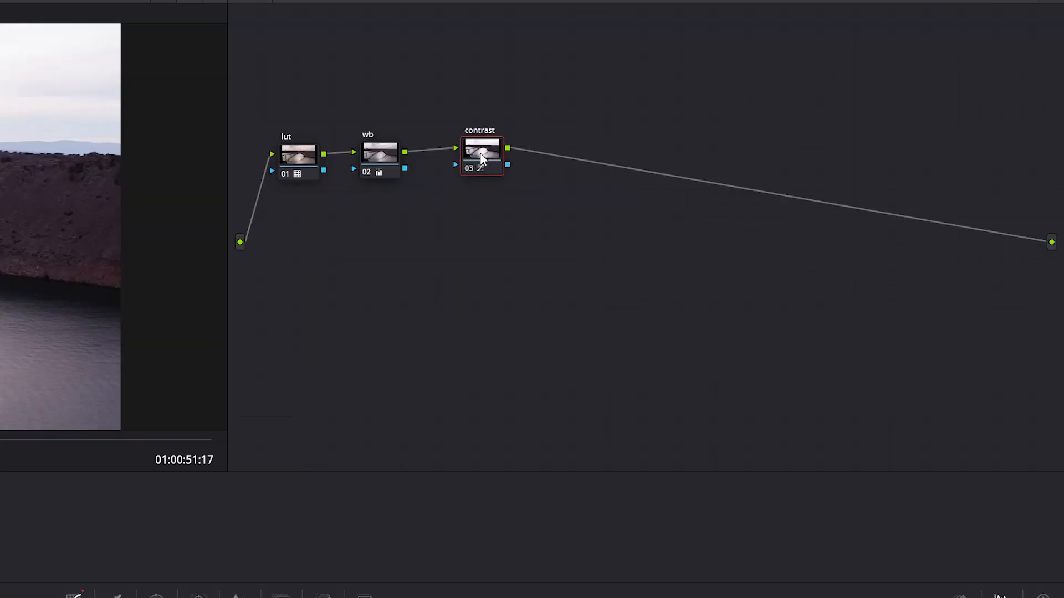
Add a parallel node alongside the contrast node.
right_click(488, 149)
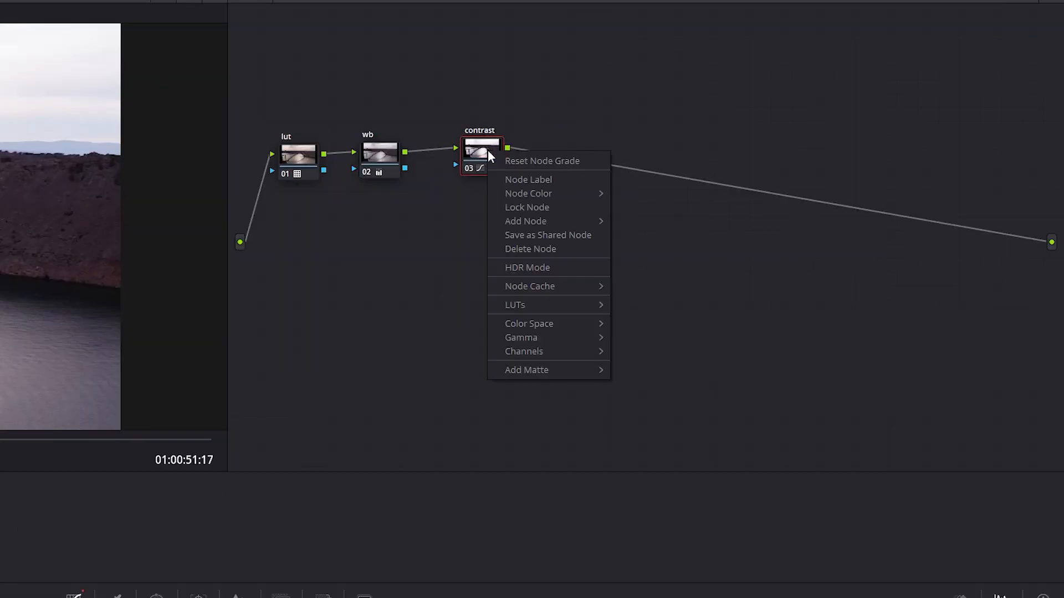
mouse_move(540, 220)
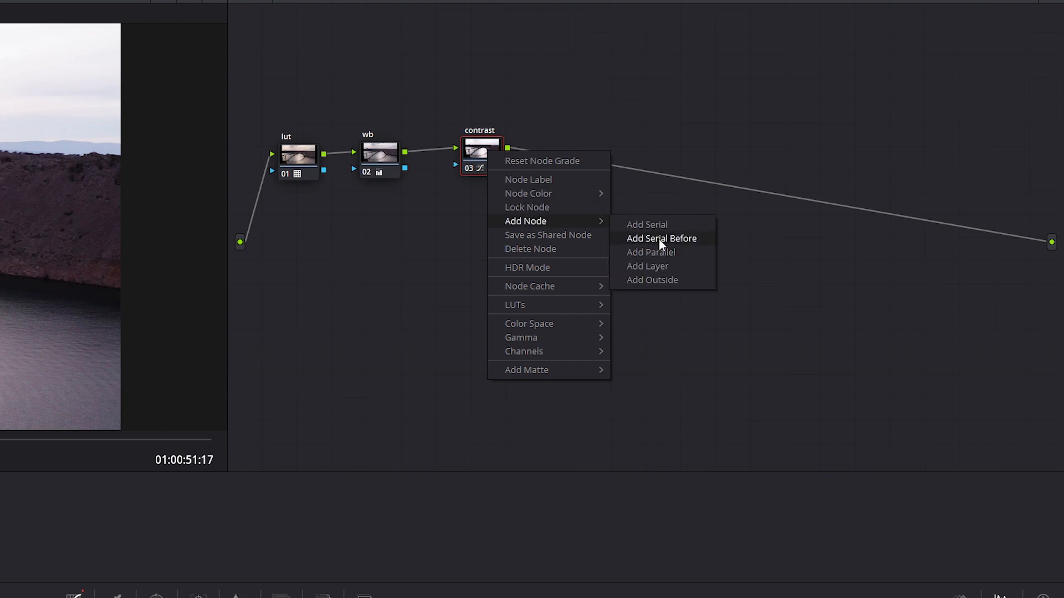
left_click(677, 253)
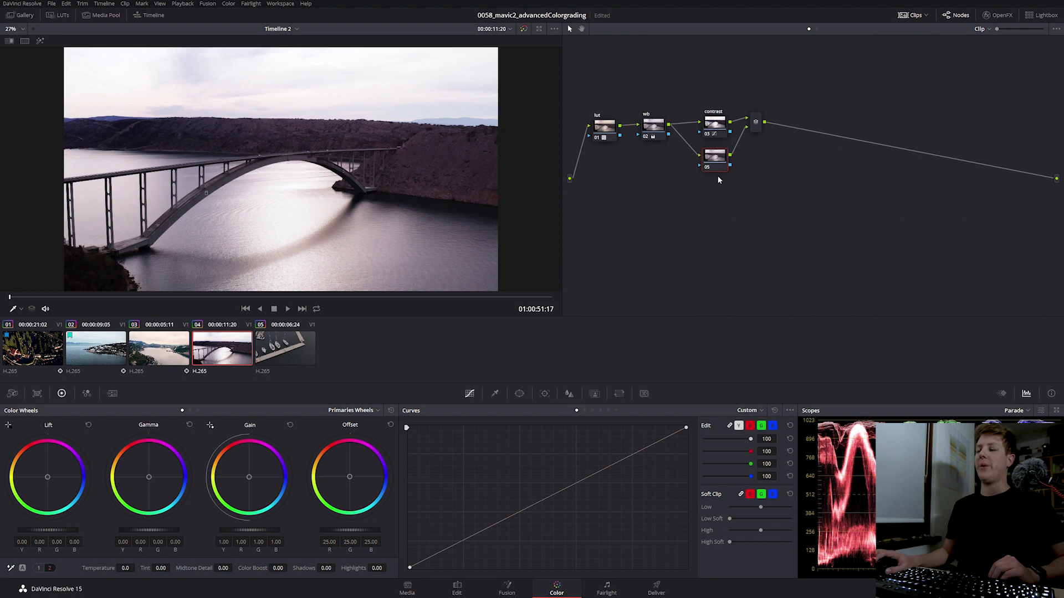
Add a gradient window to parallel node 05, highlight its selection and position the gradient over the sky down to the horizon.
left_click(519, 394)
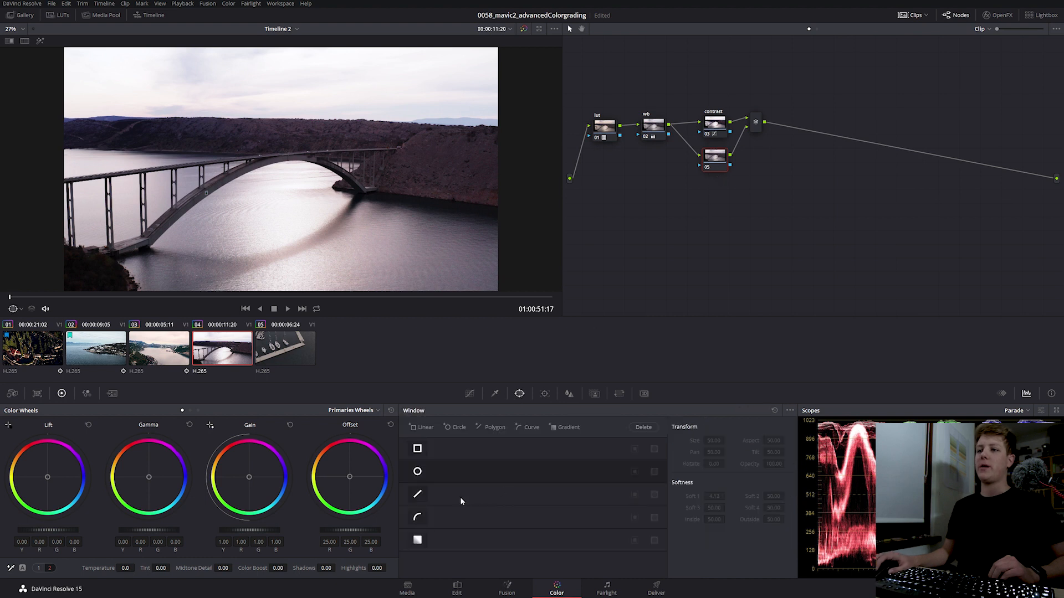
left_click(419, 543)
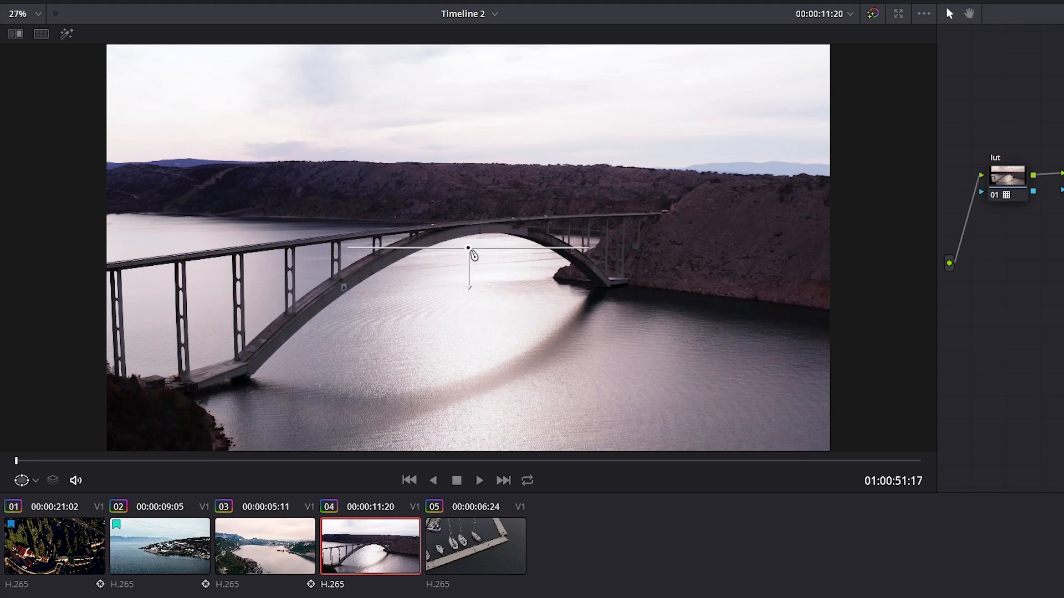
left_click_drag(474, 255, 476, 139)
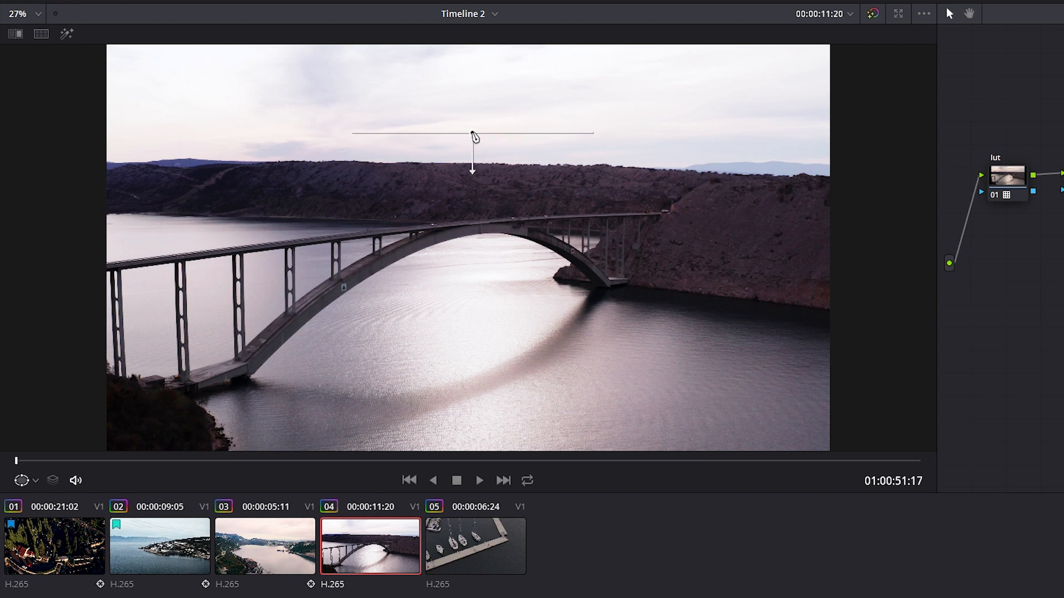
left_click(67, 36)
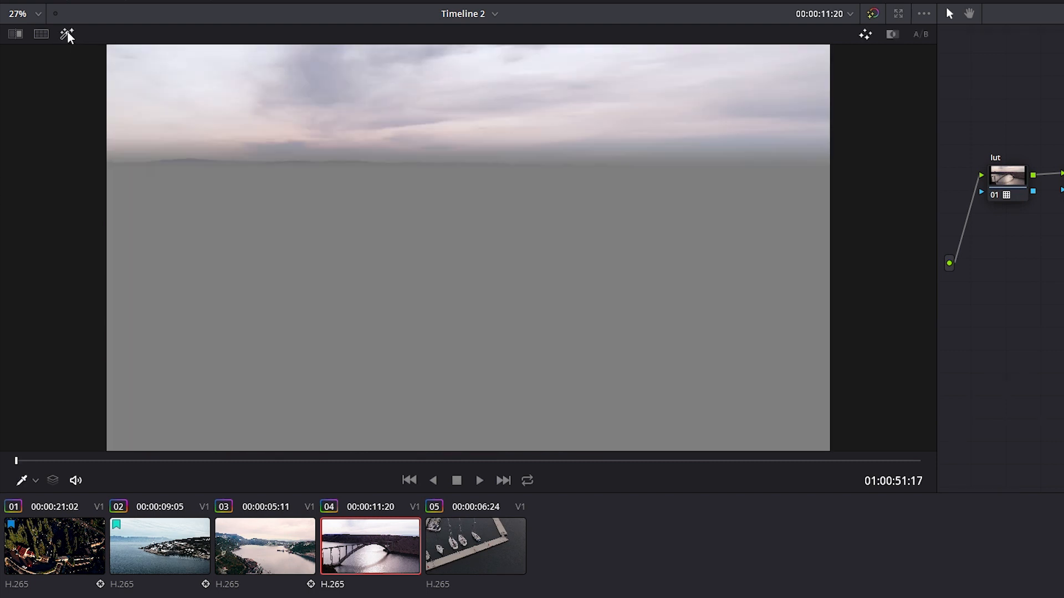
left_click(35, 481)
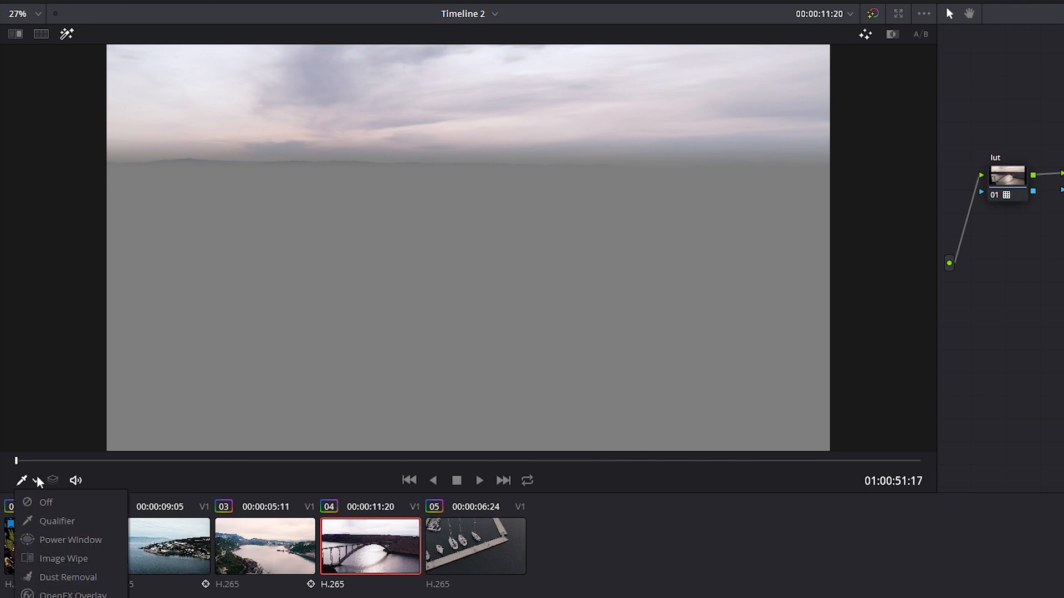
left_click(79, 544)
mouse_move(475, 135)
left_mouse_down()
mouse_move(471, 176)
mouse_move(475, 125)
mouse_move(474, 150)
left_mouse_up()
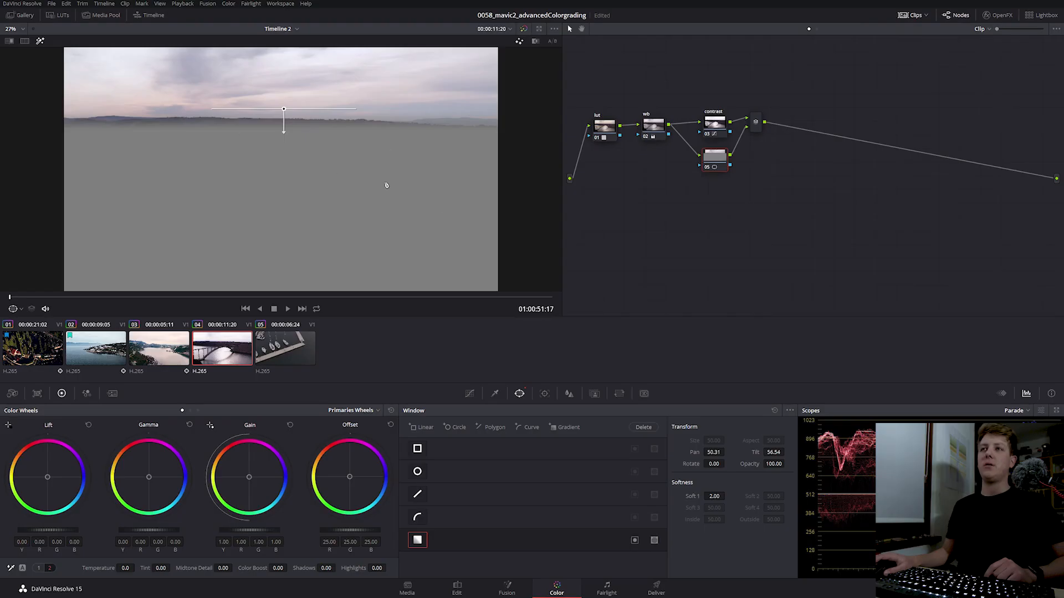
mouse_move(284, 109)
left_mouse_down()
mouse_move(286, 99)
mouse_move(284, 110)
left_mouse_up()
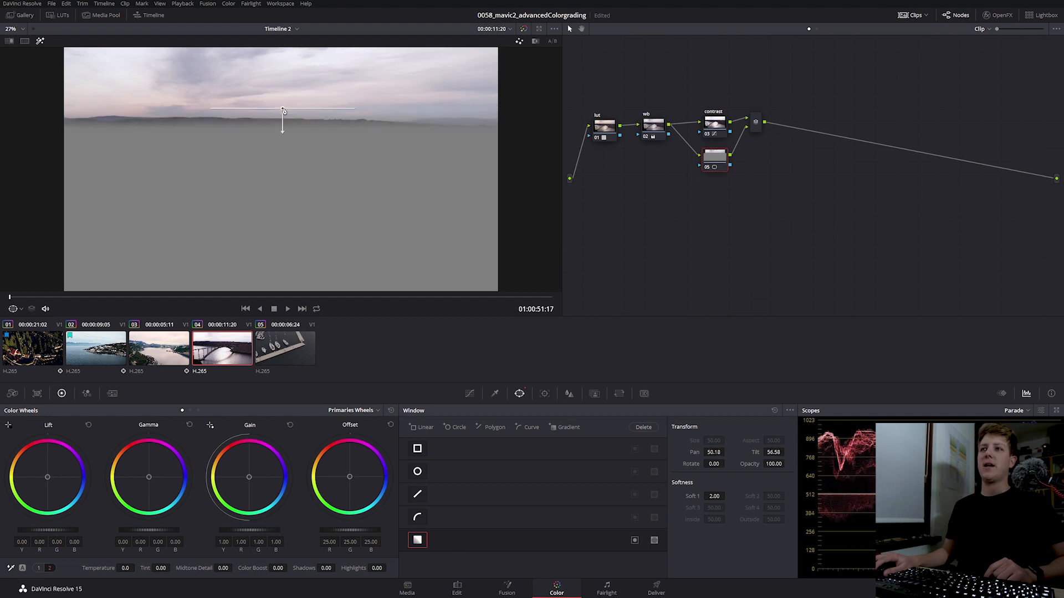
Limit the sky selection with the qualifier by raising the luminance Low to 61.0 so the hills are excluded.
left_click(496, 394)
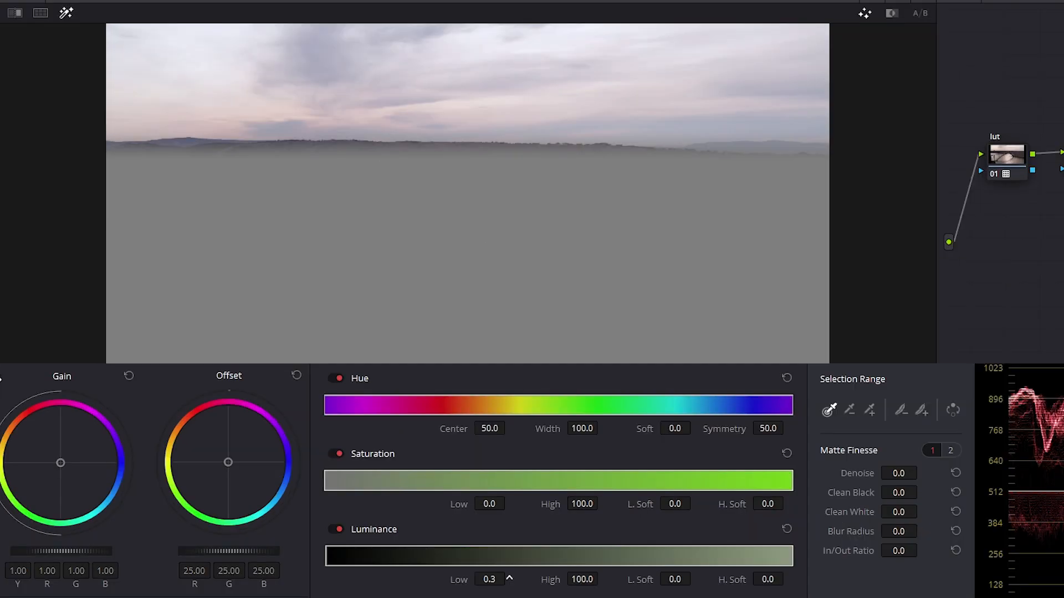
left_click_drag(519, 546, 509, 578)
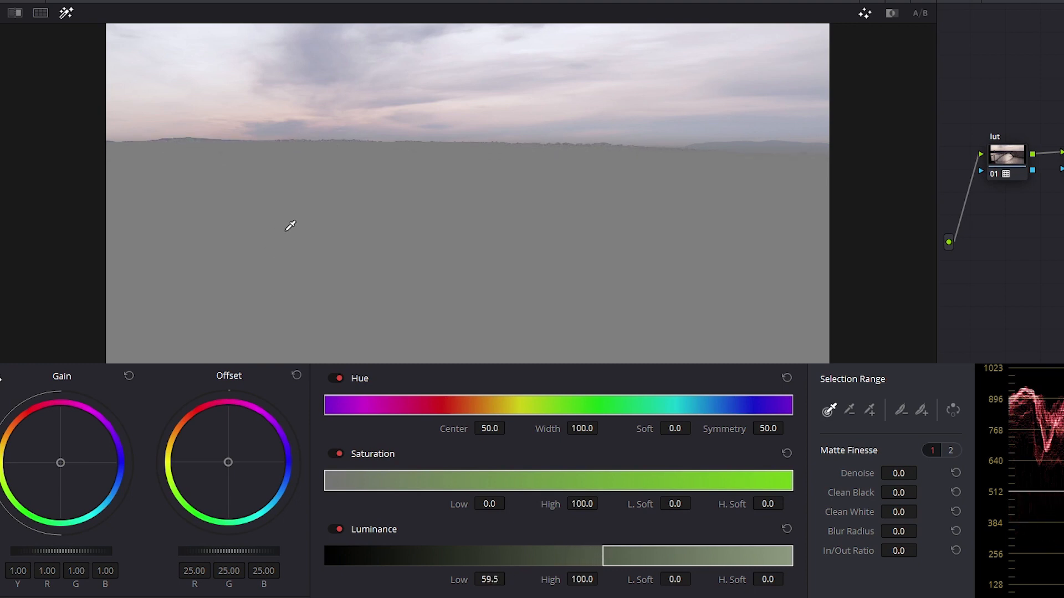
scroll(358, 162, "up", 4)
left_click_drag(369, 163, 501, 302)
scroll(500, 302, "up", 5)
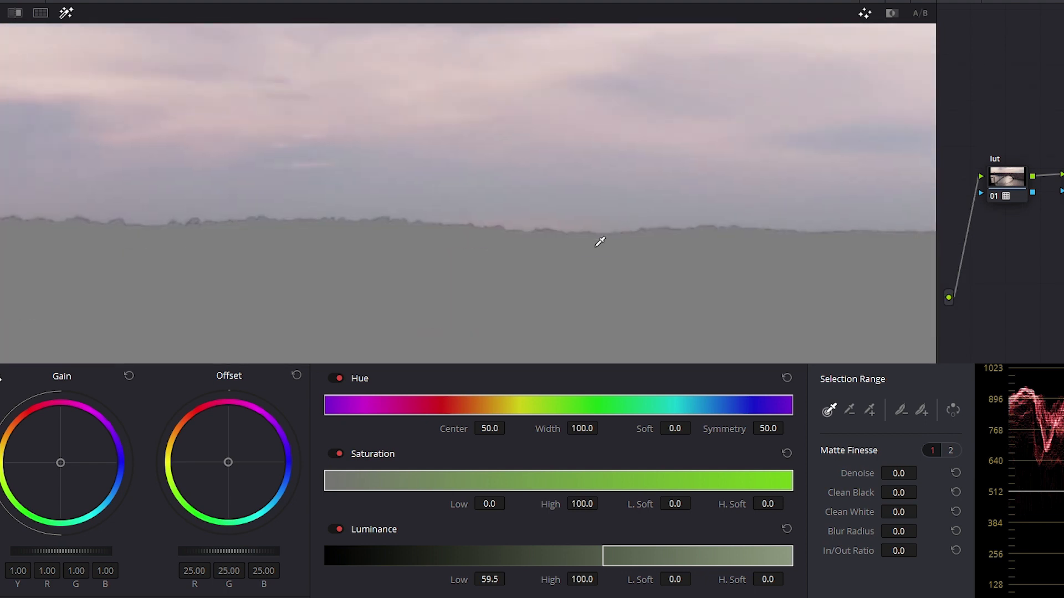
left_click_drag(508, 578, 510, 578)
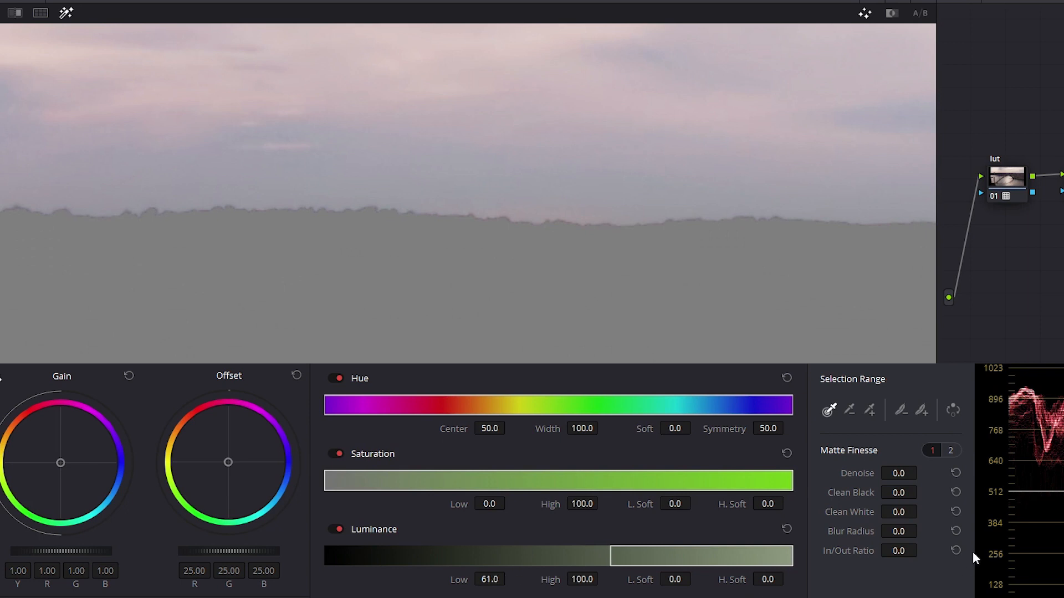
Refine the sky matte's edges by adjusting its Denoise, Blur Radius and In/Out Ratio, and inspect the whole frame.
left_click(909, 473)
left_click_drag(900, 530, 921, 530)
left_click_drag(921, 550, 921, 551)
left_click(33, 3)
left_click(32, 21)
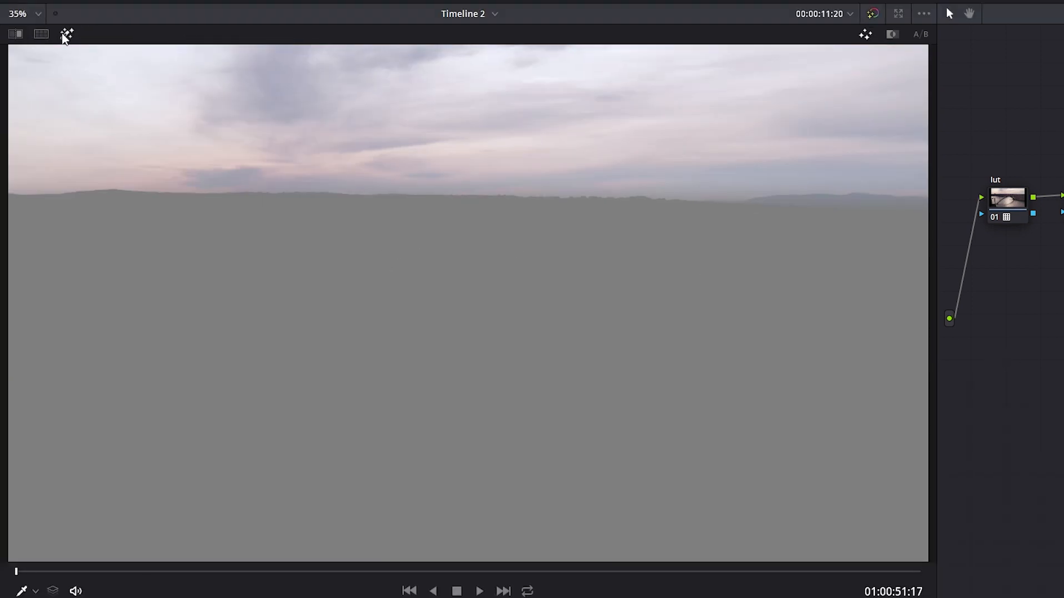
Darken the sky in node 05 by pulling down the custom curve's midtones, and lower its gradient window onto the hill ridge.
left_click(67, 13)
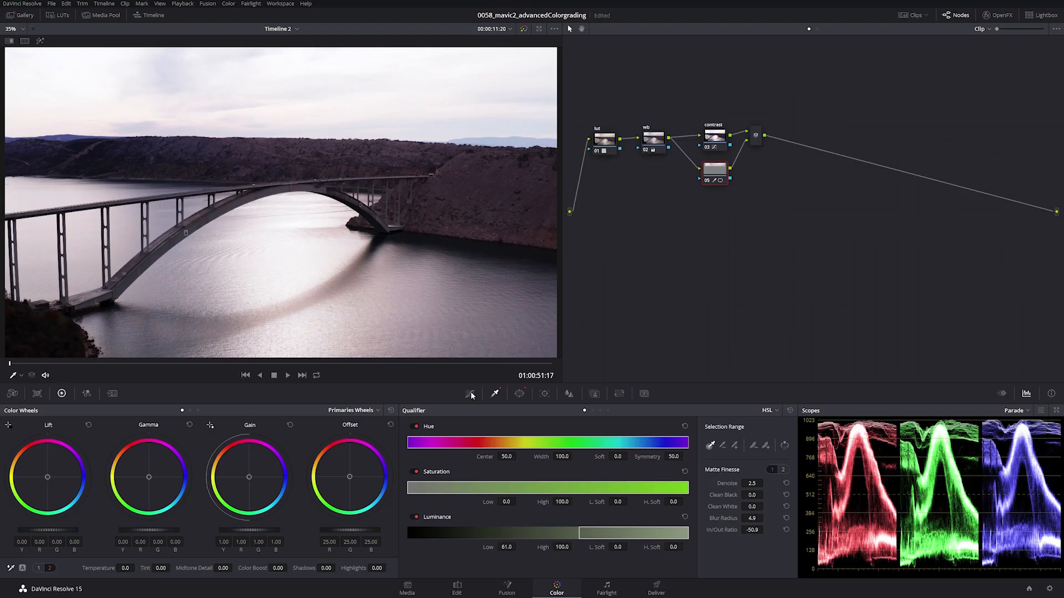
left_click(470, 394)
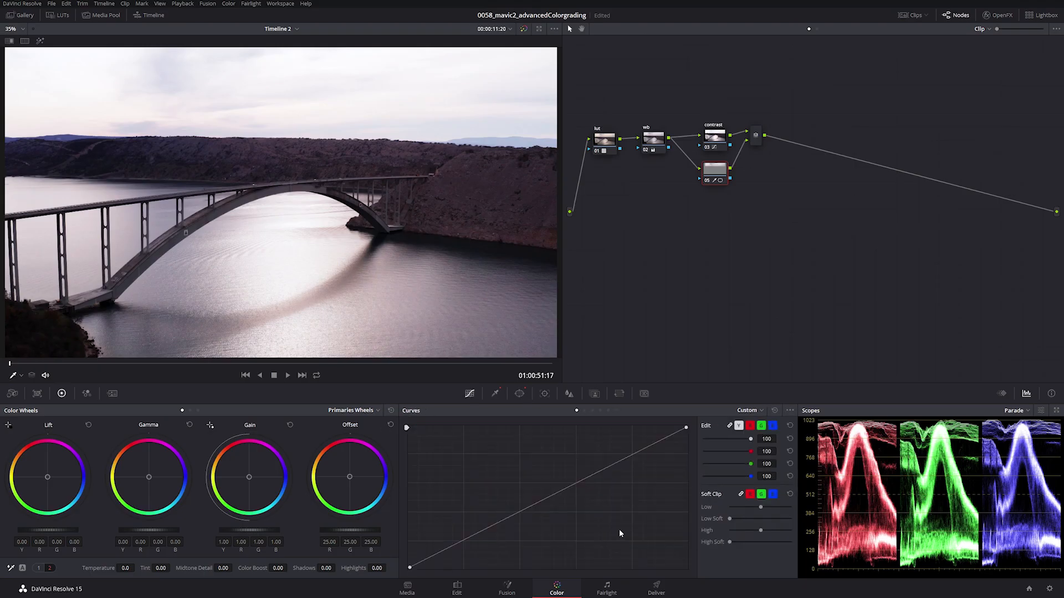
left_click_drag(545, 499, 571, 544)
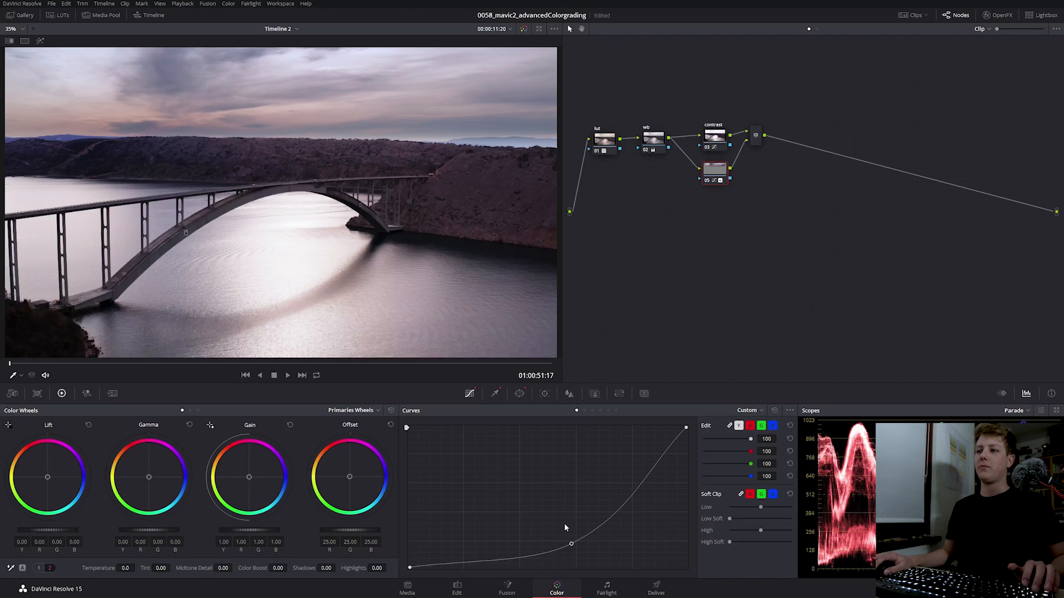
left_click_drag(572, 544, 558, 535)
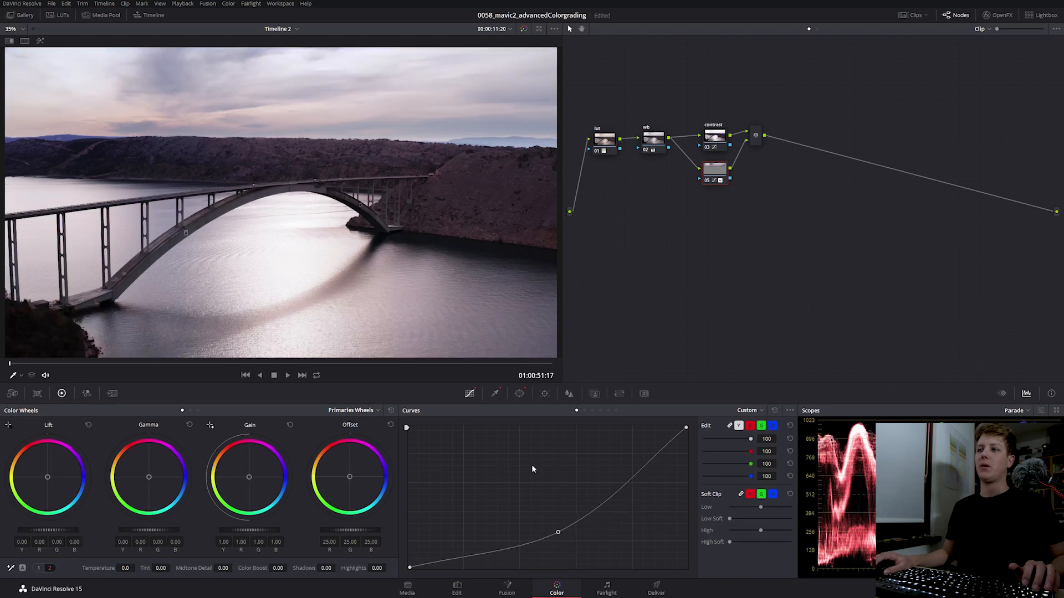
left_click(519, 394)
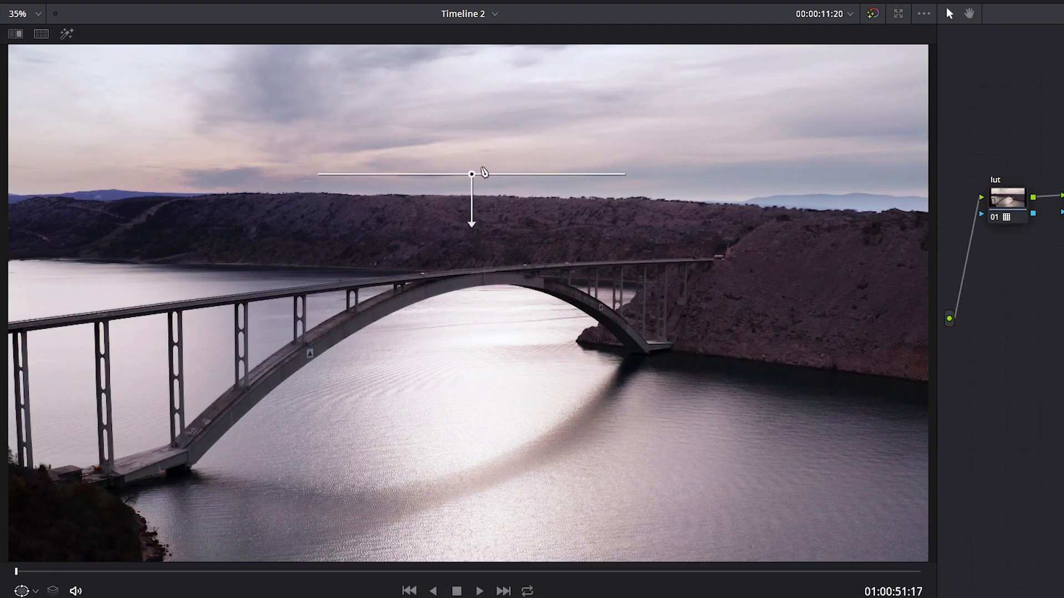
left_click_drag(471, 175, 478, 195)
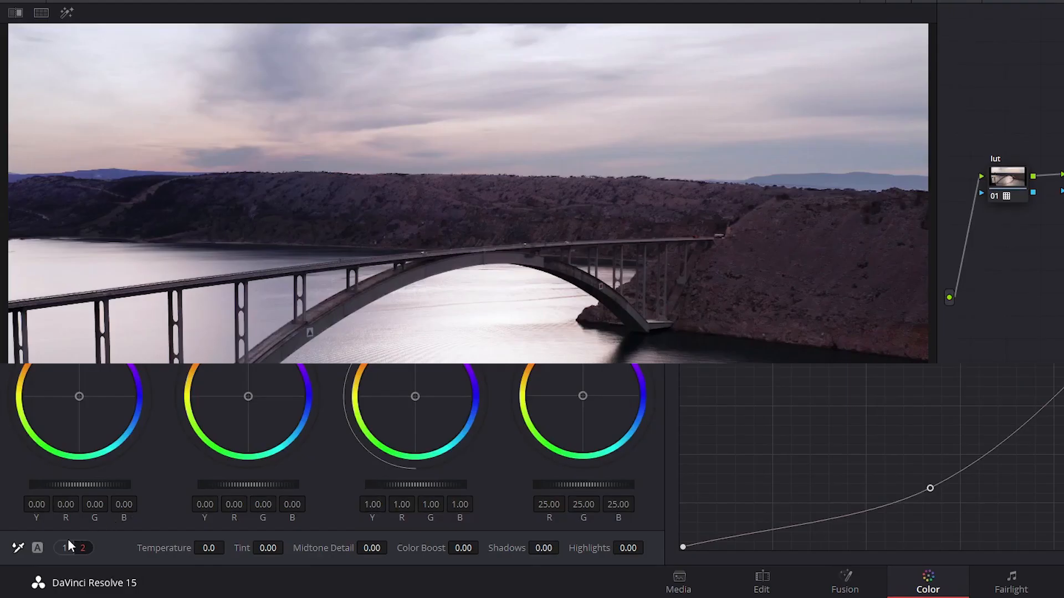
Reduce the sky's saturation to 30.40 and sharpen it by setting the linked Radius to 0.44.
left_click(65, 548)
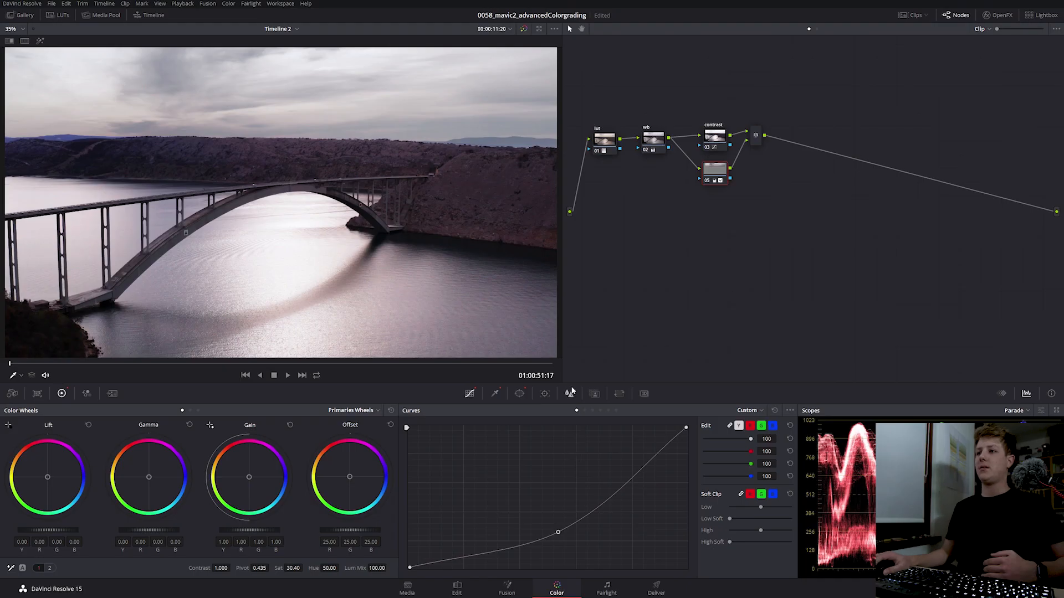
left_click(703, 406)
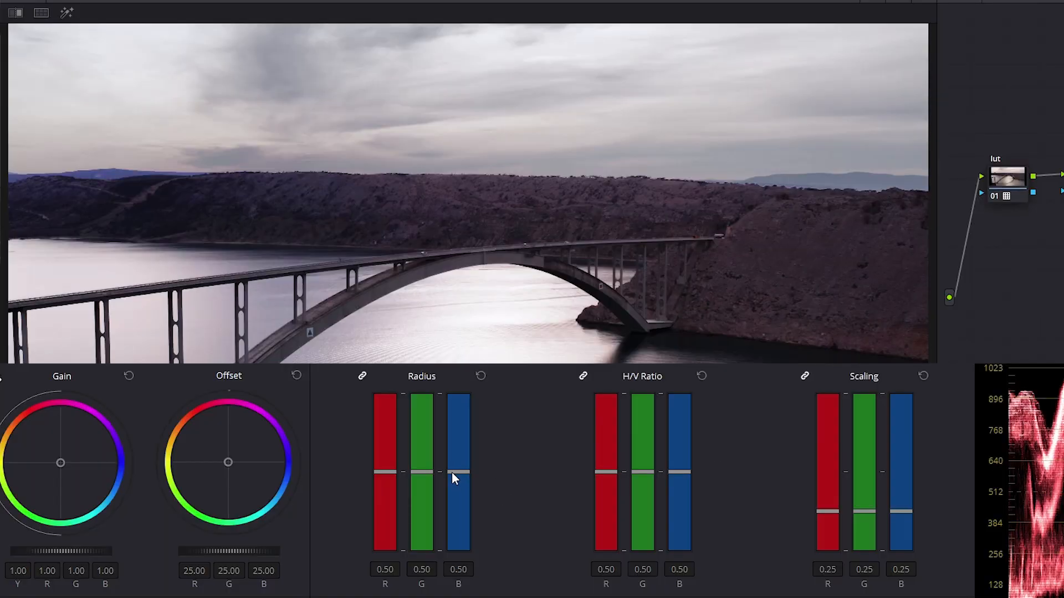
mouse_move(452, 472)
left_mouse_down()
mouse_move(457, 491)
mouse_move(458, 482)
left_mouse_up()
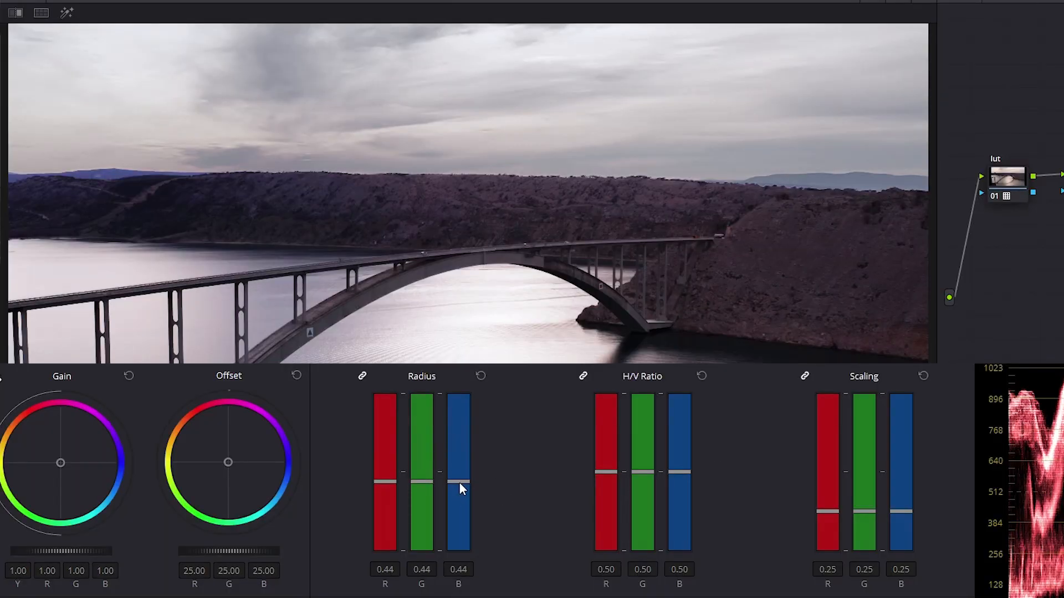
Raise the sky's Midtone Detail to 63.50 and compare the picture with the node disabled and enabled.
left_click(49, 568)
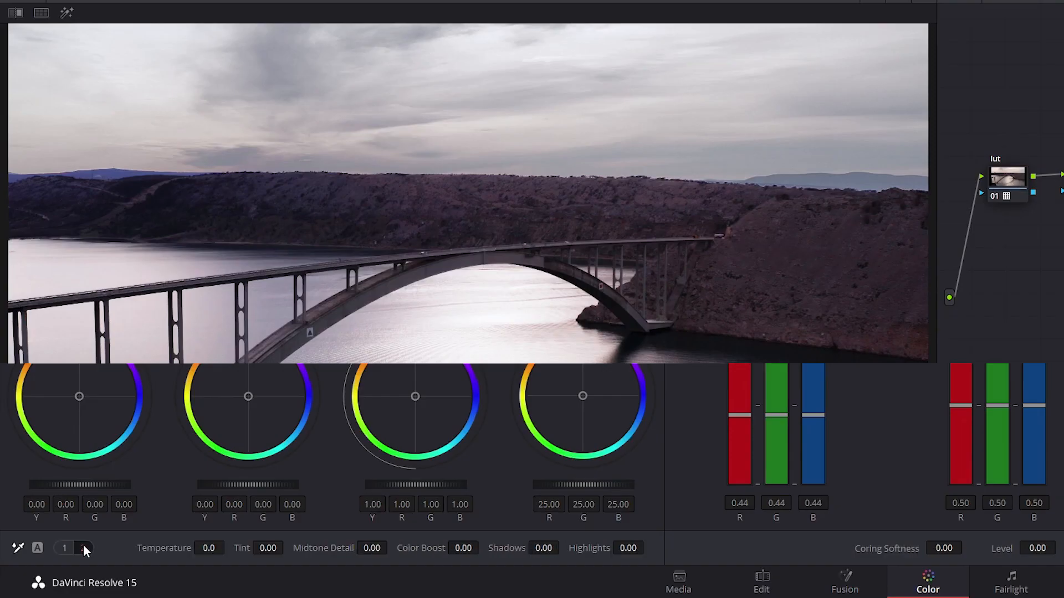
left_click_drag(232, 567, 233, 568)
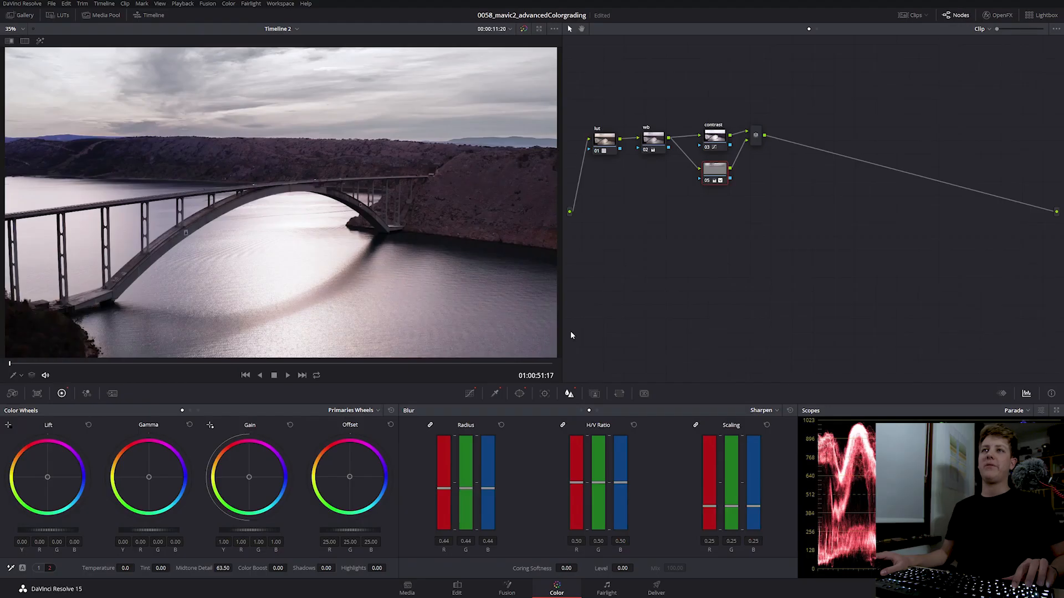
key("ctrl+d")
key("ctrl+d")
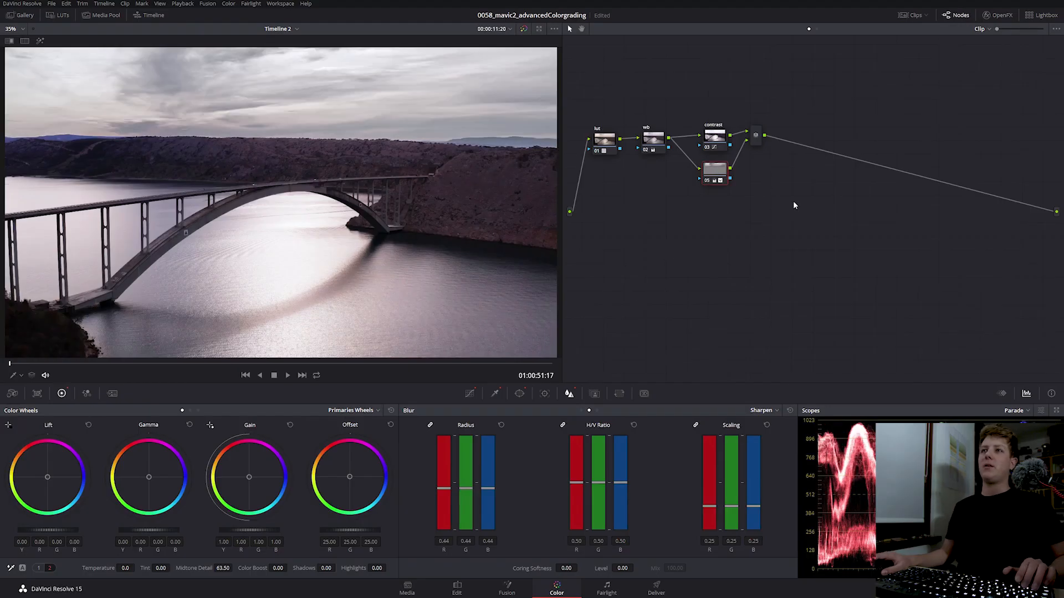
Label node 05 "sky".
left_click(757, 137)
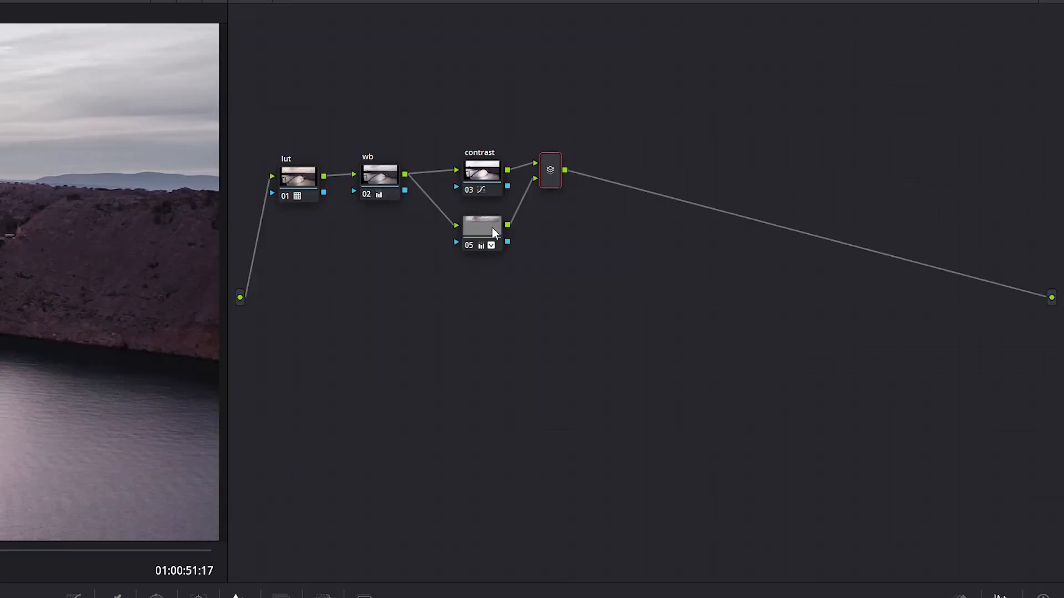
right_click(720, 171)
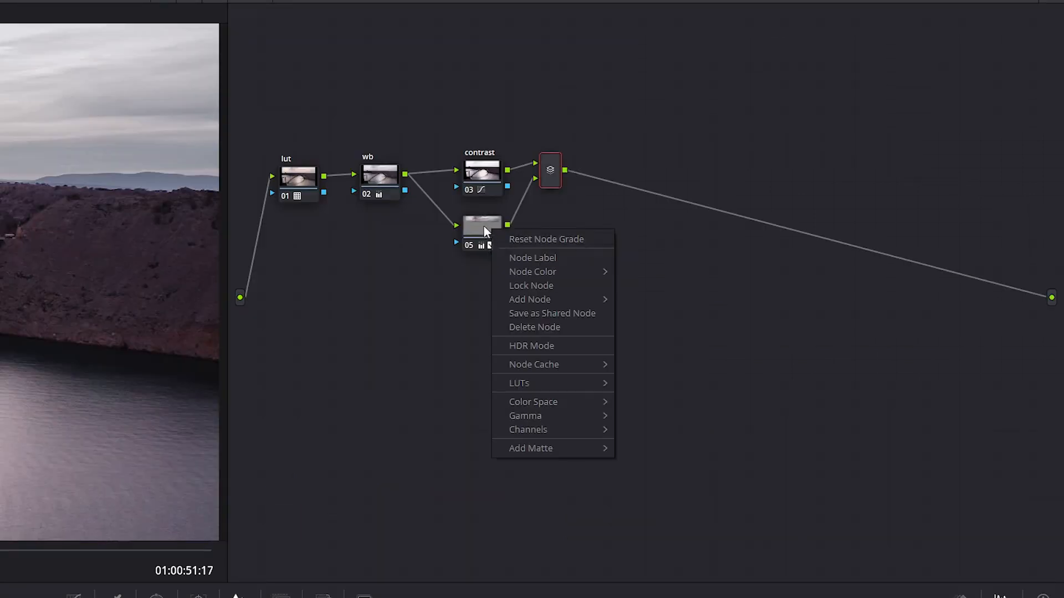
left_click(502, 256)
type("sky")
key("Return")
Add a serial node after the mixer node and label it "seaRefl".
left_click(550, 171)
key("alt+s")
mouse_move(481, 245)
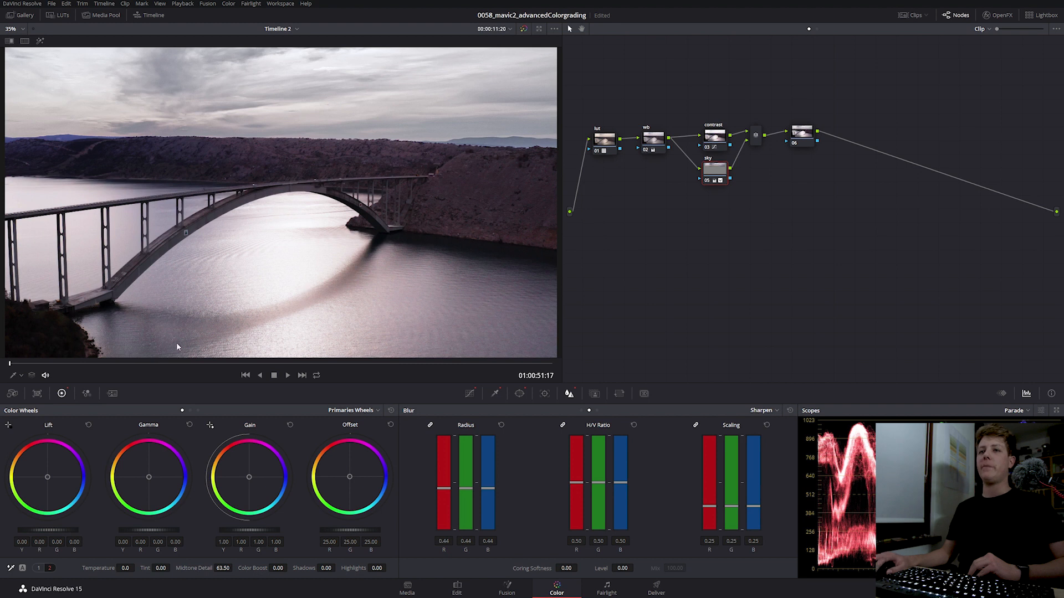
left_click_drag(167, 361, 7, 366)
left_click(802, 133)
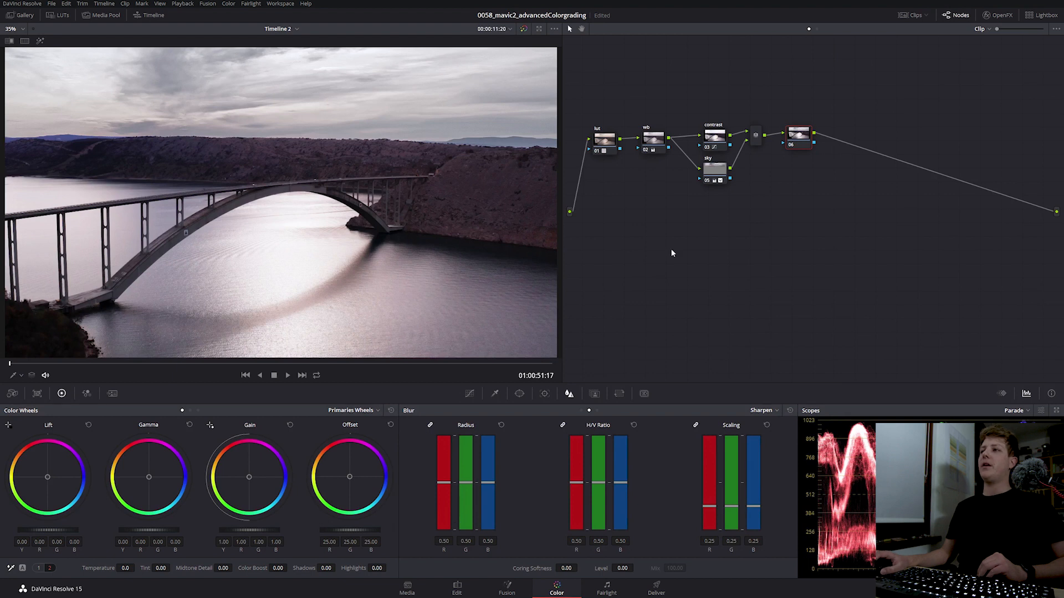
right_click(799, 134)
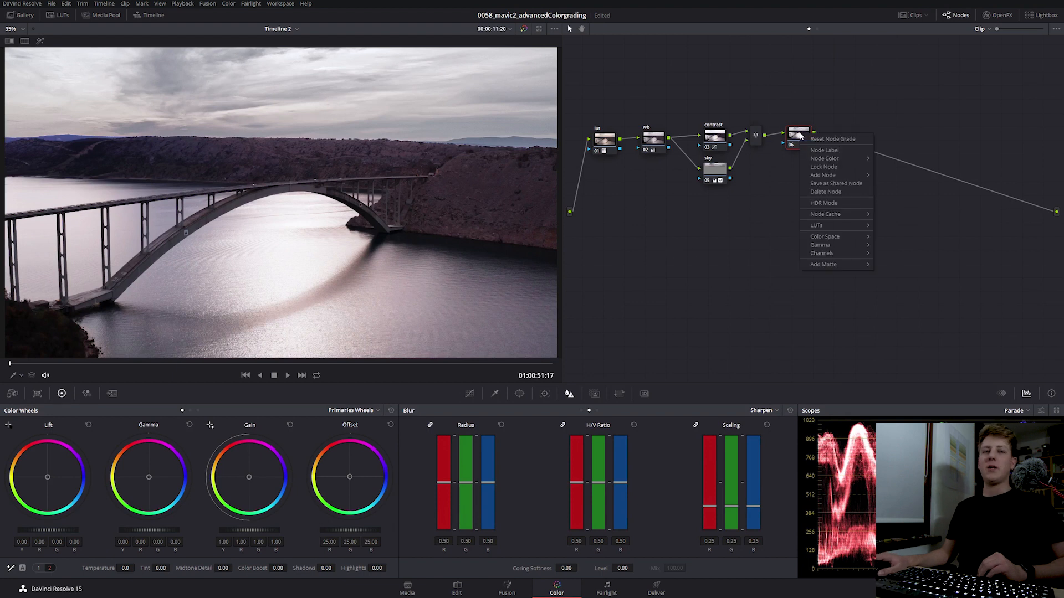
right_click(799, 133)
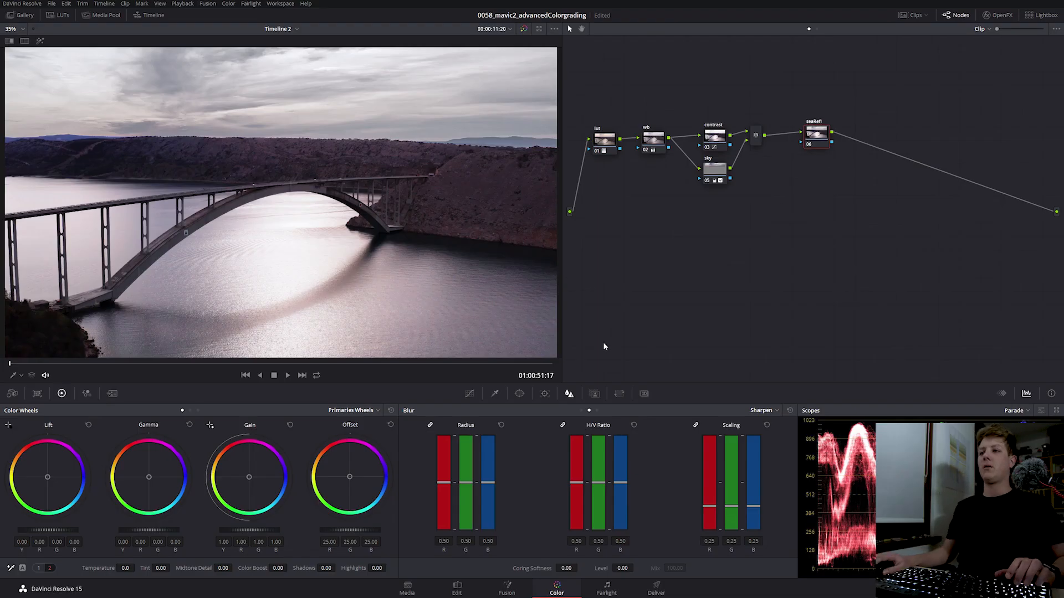
Add a circle window to seaRefl over the bright water below the arch, with Size 54.77, Aspect 48.02 and Soft 1 at 8.64.
left_click(519, 393)
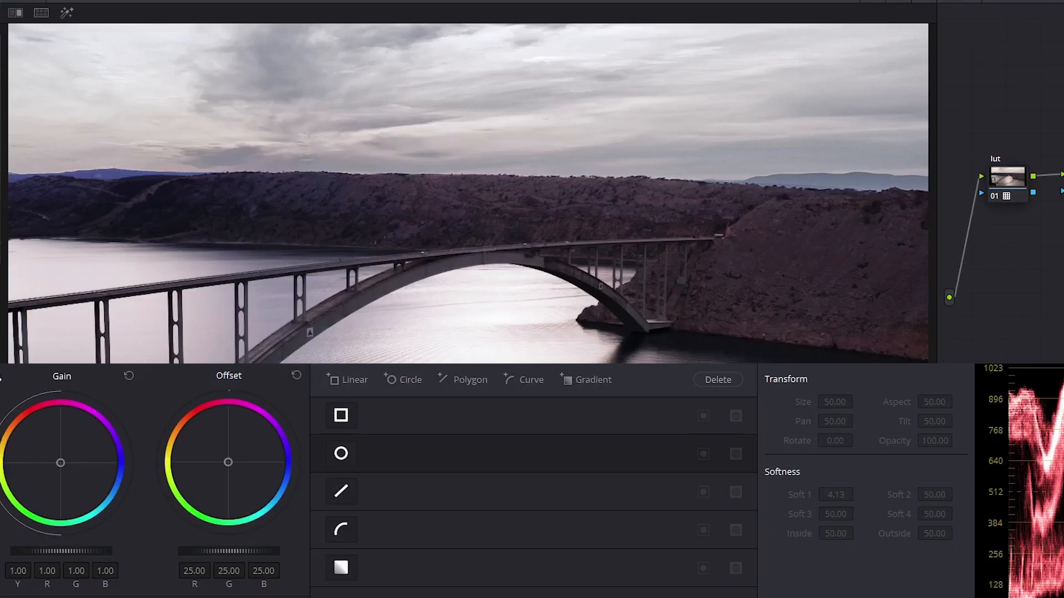
left_click(339, 461)
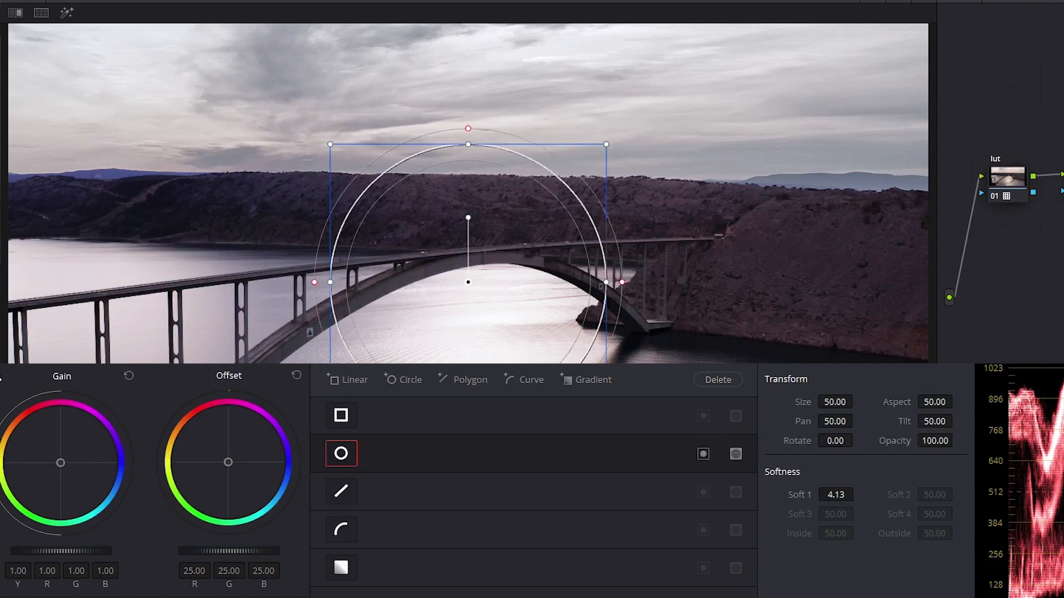
left_click_drag(487, 312, 497, 452)
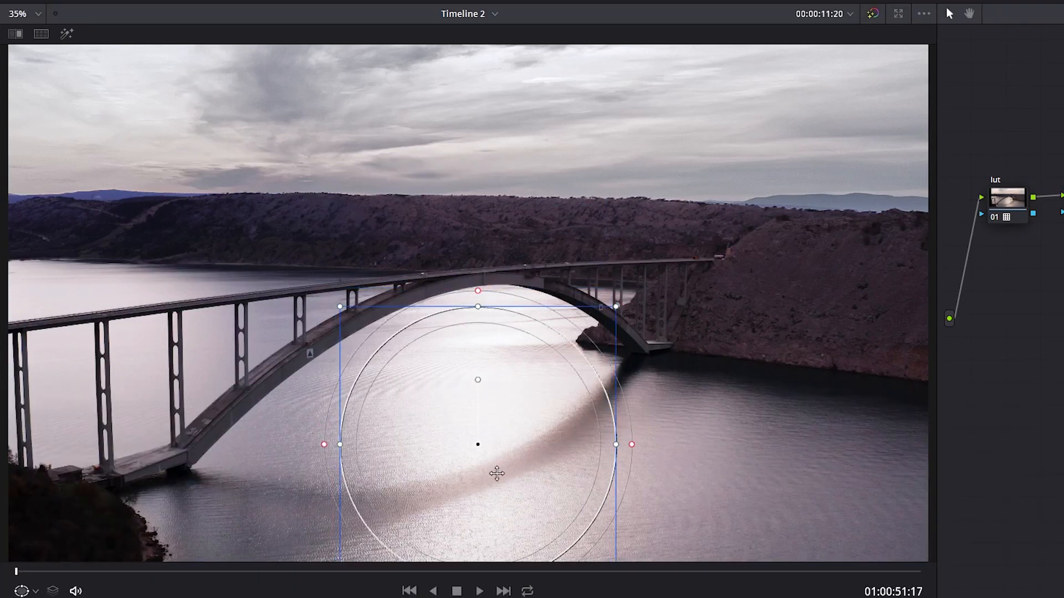
left_click_drag(477, 307, 478, 289)
left_click(67, 34)
left_click_drag(630, 444, 647, 445)
left_click_drag(611, 433, 668, 424)
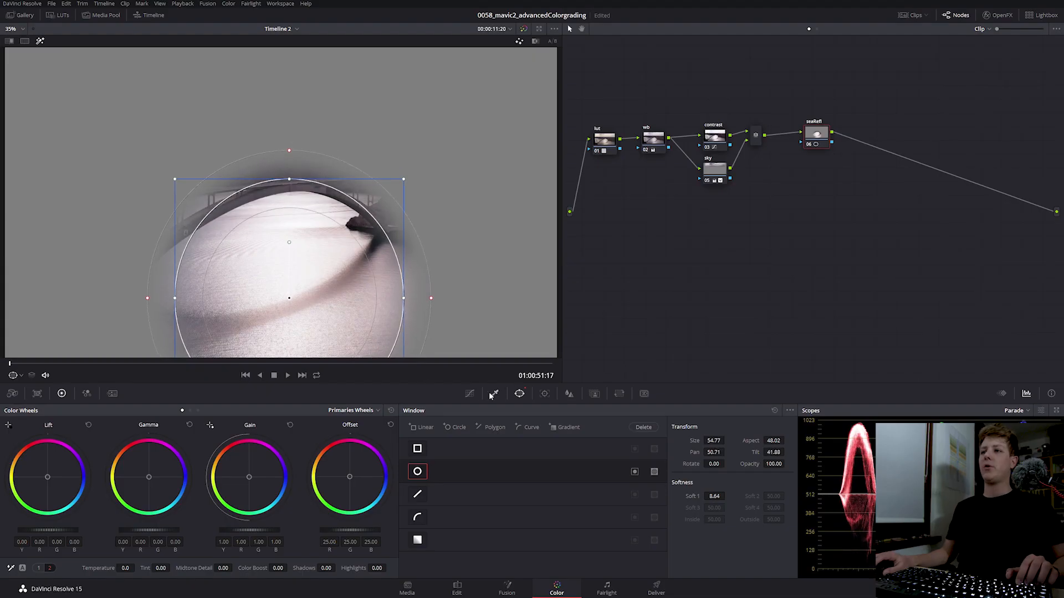
Limit the reflection selection with the qualifier by setting the luminance Low to 59.7 and the matte Denoise to 2.5.
left_click(493, 394)
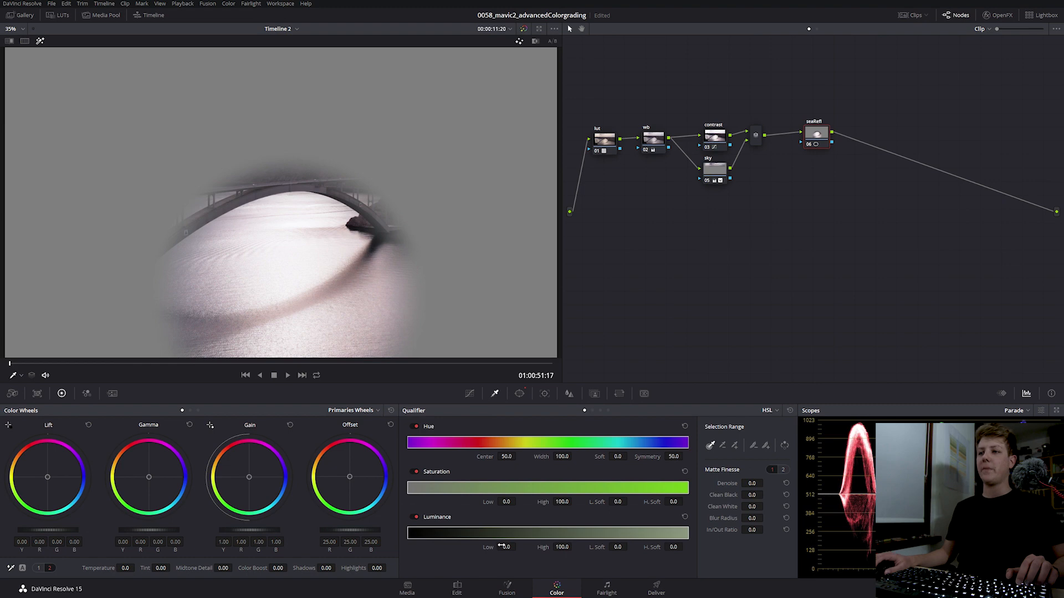
left_click_drag(502, 547, 604, 556)
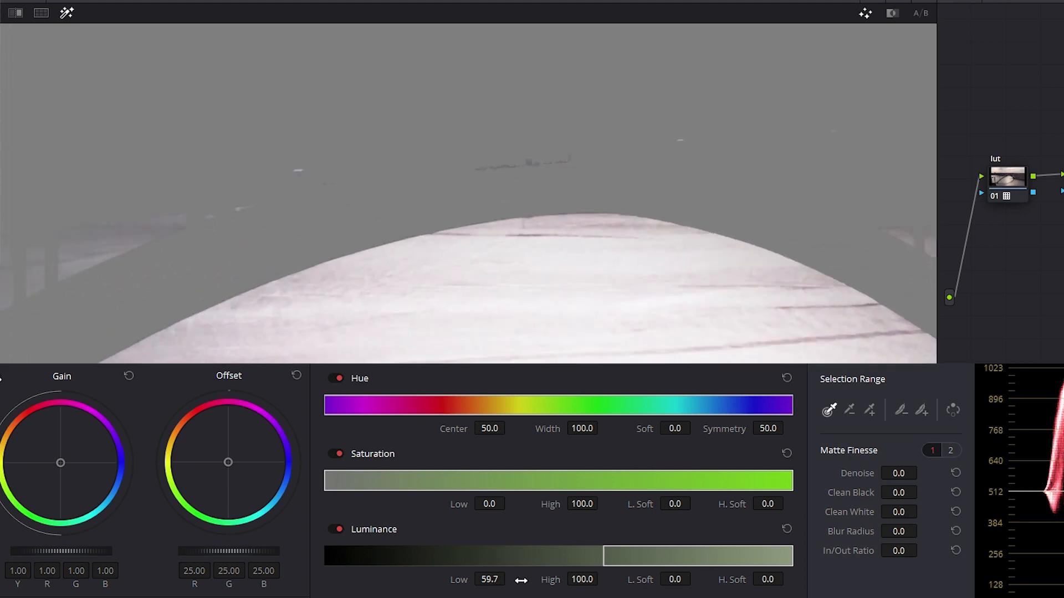
double_click(910, 472)
type("2.5")
key("Return")
Refine the reflection matte with In/Out Ratio -36.5, Clean Black 58.0 and Blur Radius 46.6, inspecting its edges up close.
left_click_drag(902, 531, 921, 530)
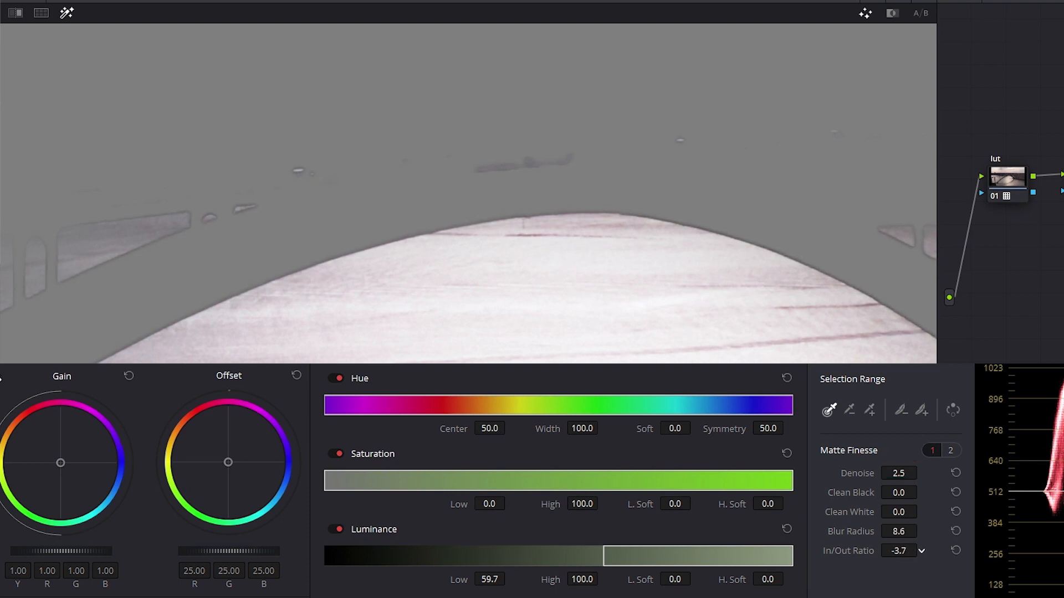
left_click_drag(899, 551, 876, 551)
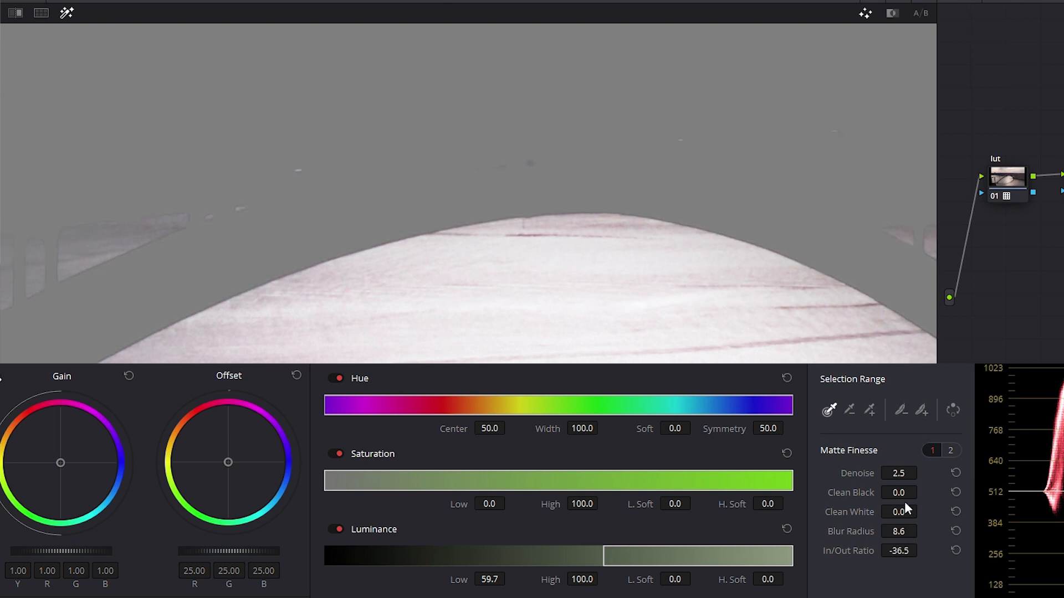
left_click_drag(921, 492, 921, 492)
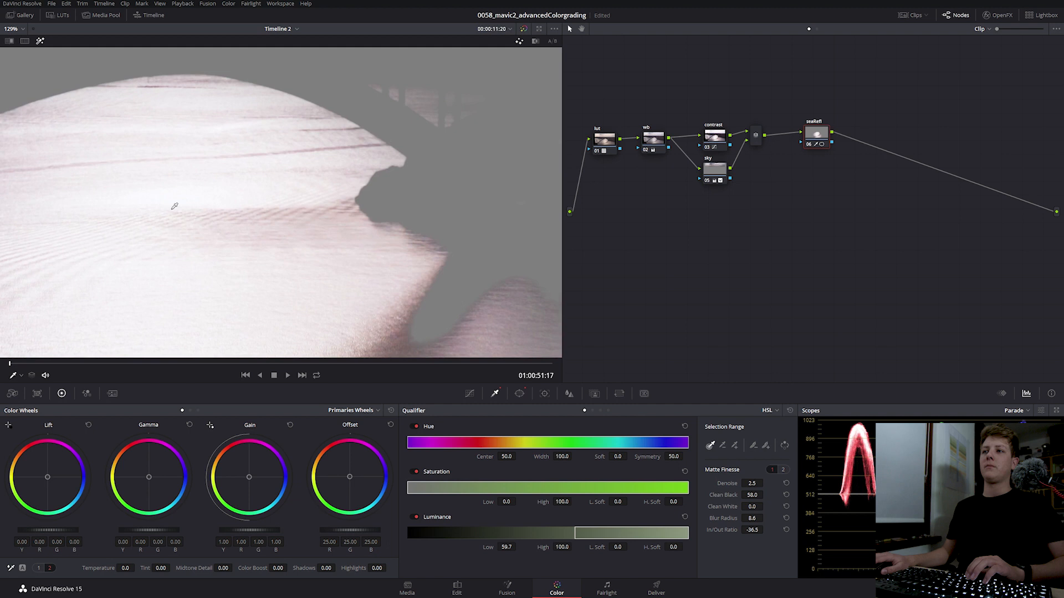
mouse_move(19, 364)
left_mouse_down()
mouse_move(82, 365)
mouse_move(8, 365)
left_mouse_up()
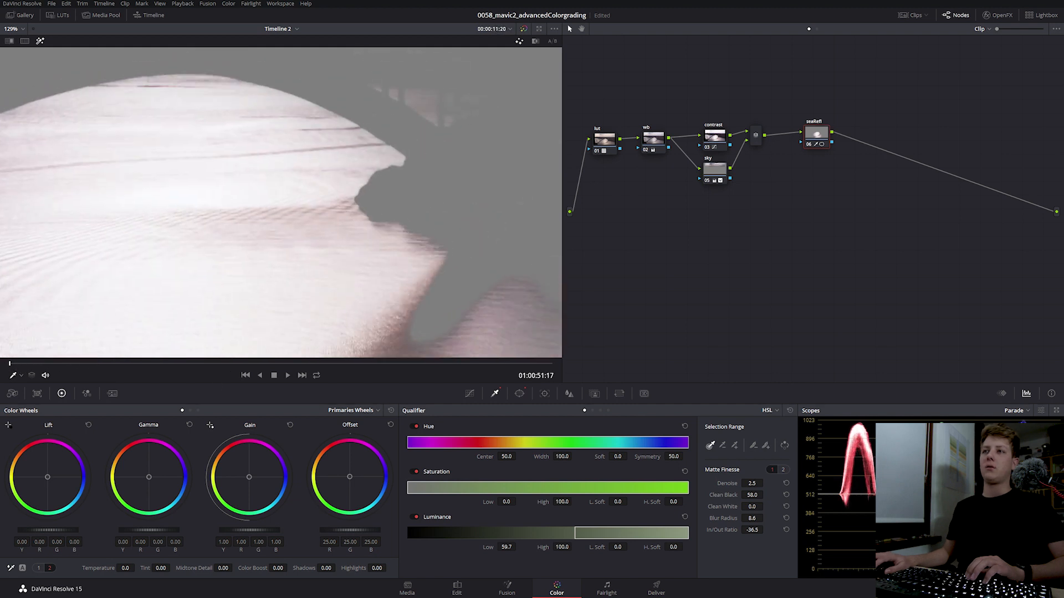
left_click_drag(753, 518, 762, 518)
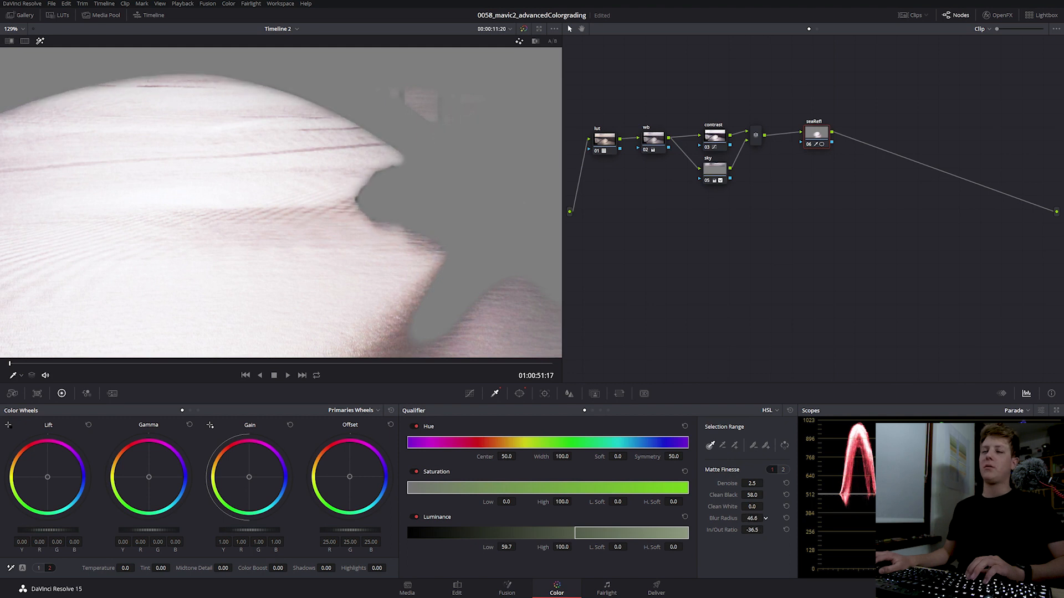
left_click(17, 29)
left_click(20, 42)
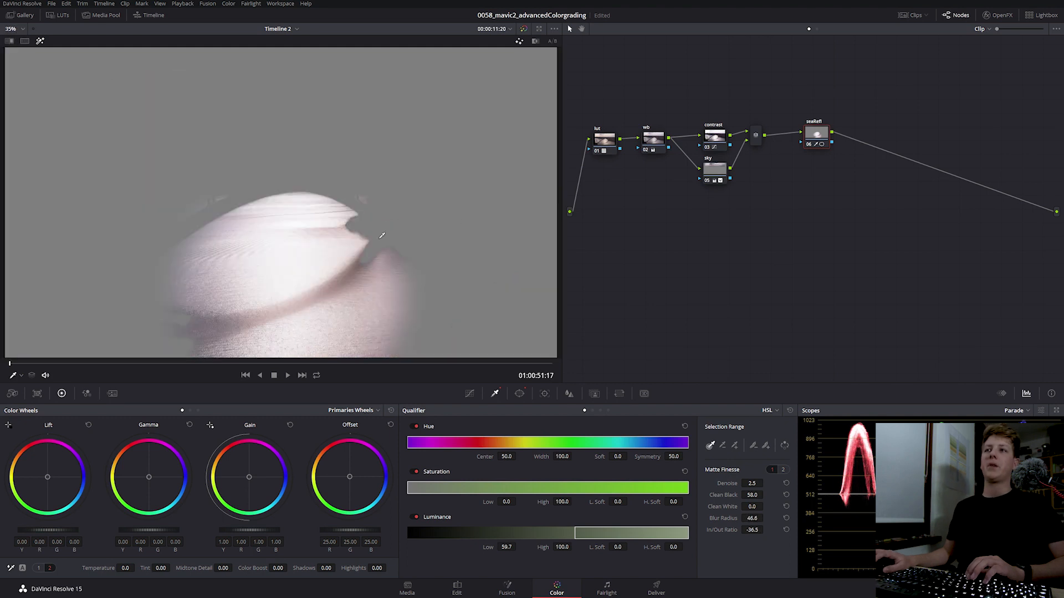
Try to track the reflection's circle window forward through the clip from its first frame, and clear the resulting tracking data.
left_click(520, 393)
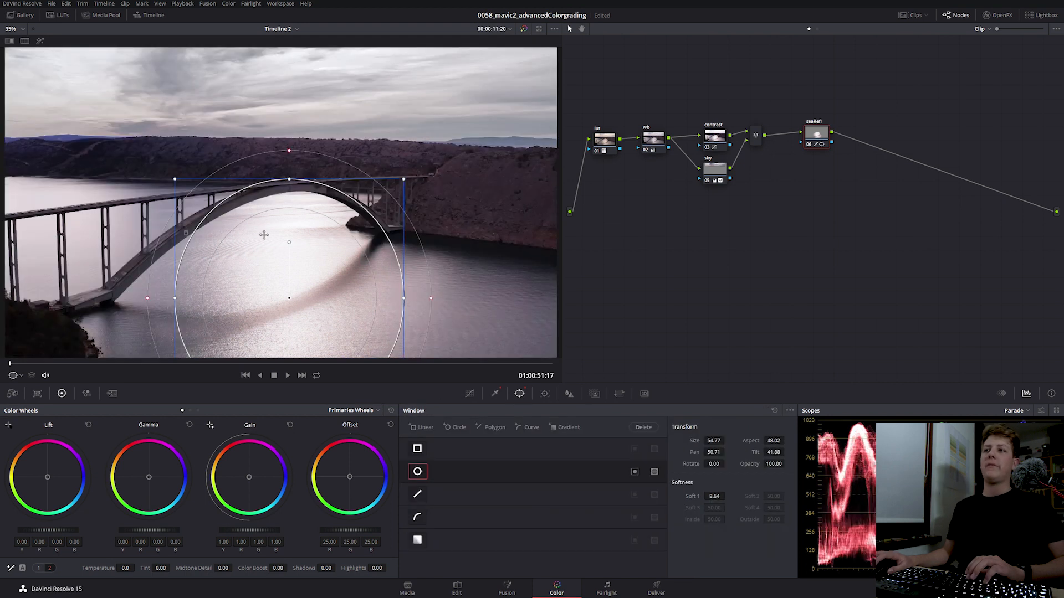
left_click(544, 394)
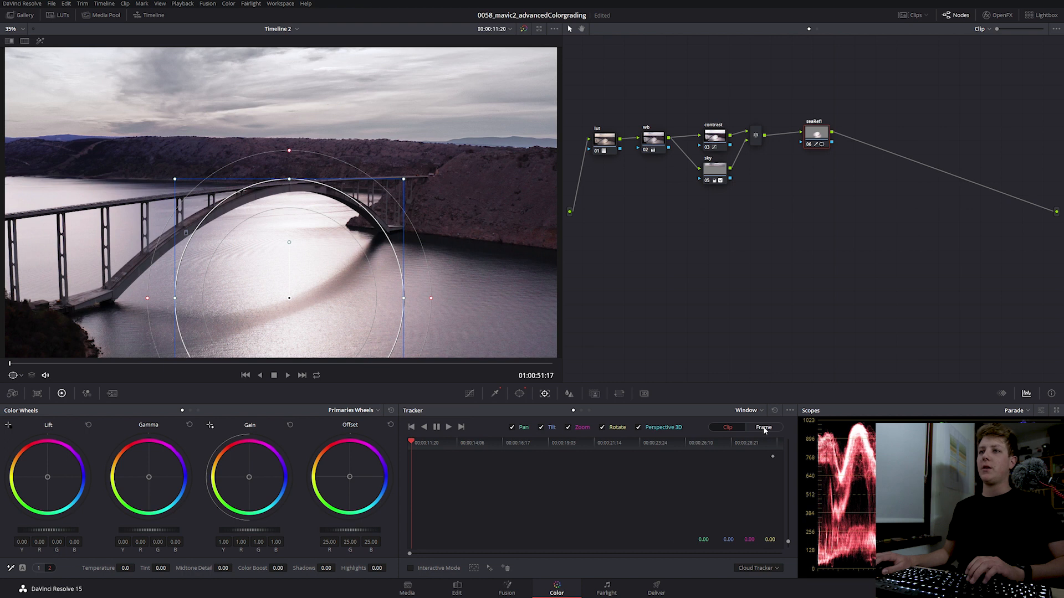
left_click(450, 426)
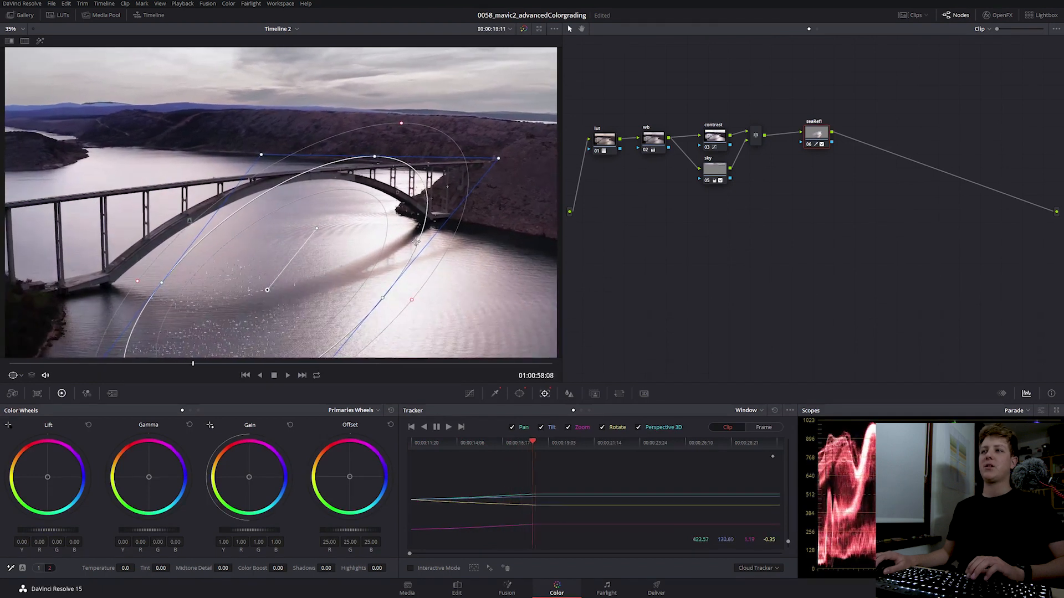
left_click_drag(484, 443, 396, 442)
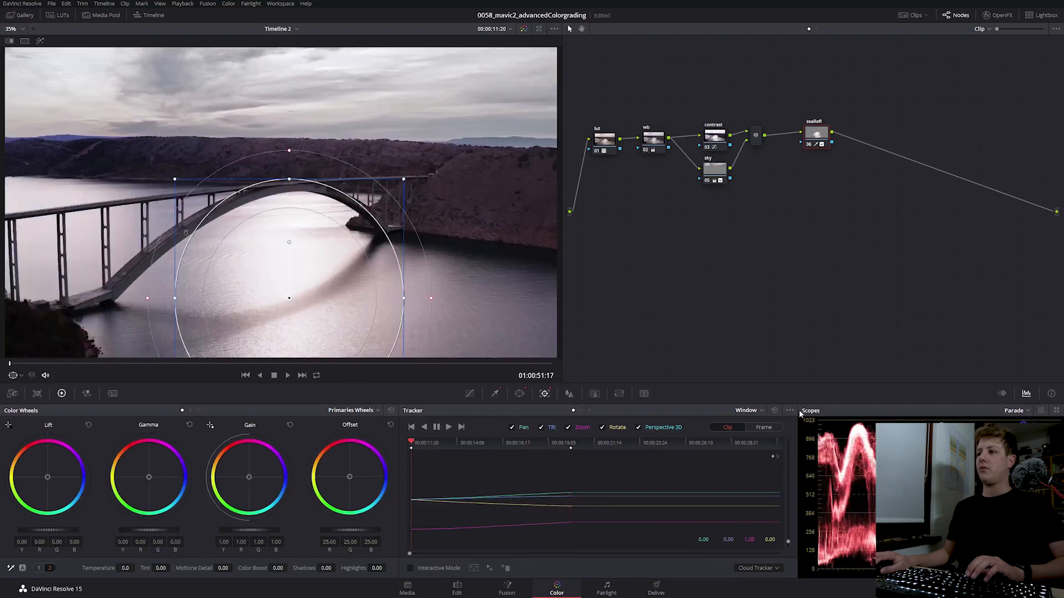
left_click(775, 410)
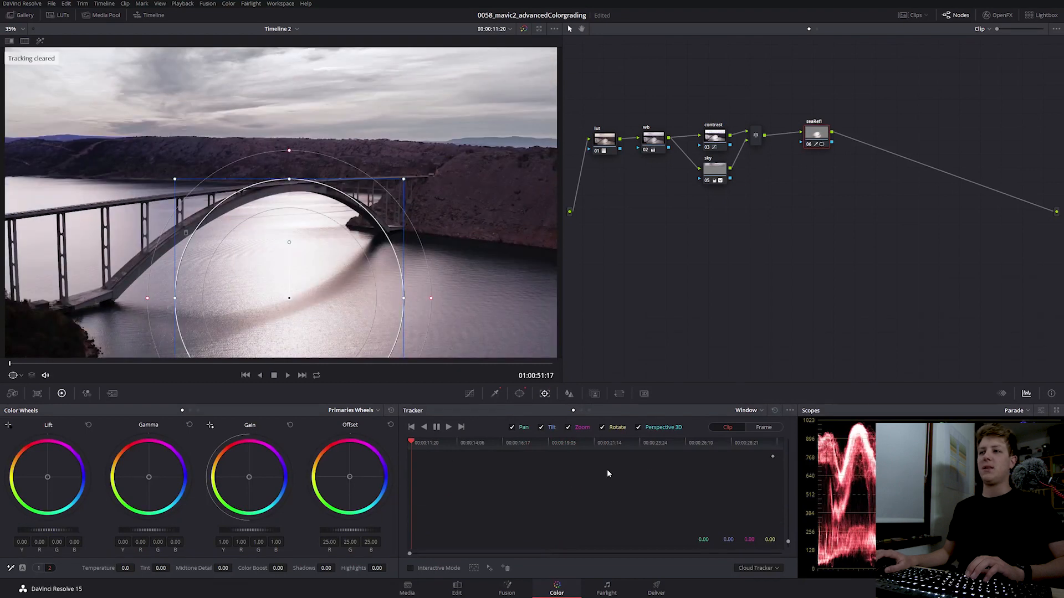
Switch the window tracker to Frame mode and keyframe the circle, slightly narrowed, over the bright water at about 00:00:16:17.
left_click(772, 428)
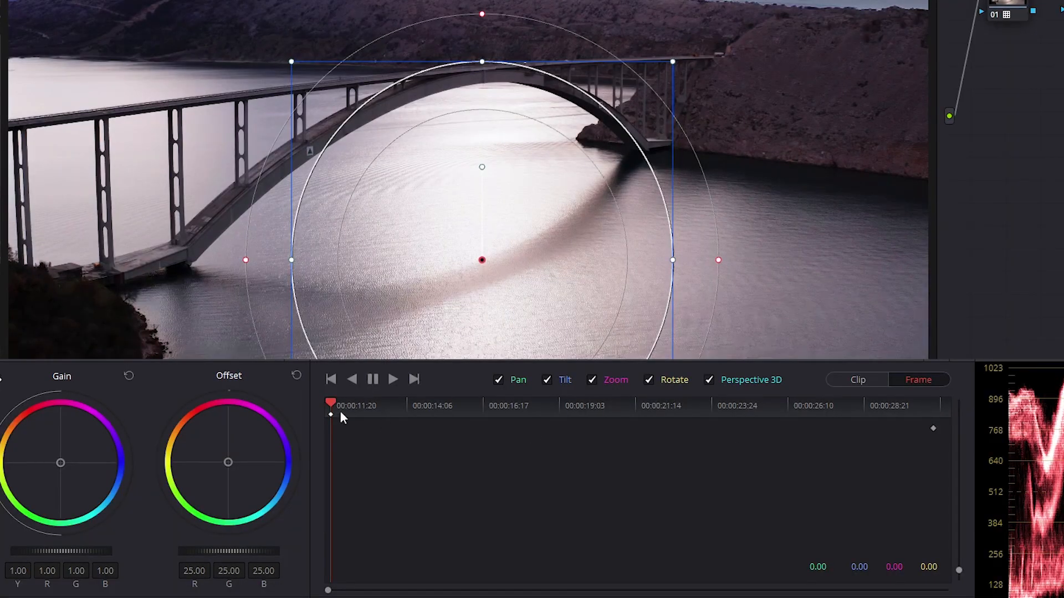
left_click_drag(423, 417, 494, 408)
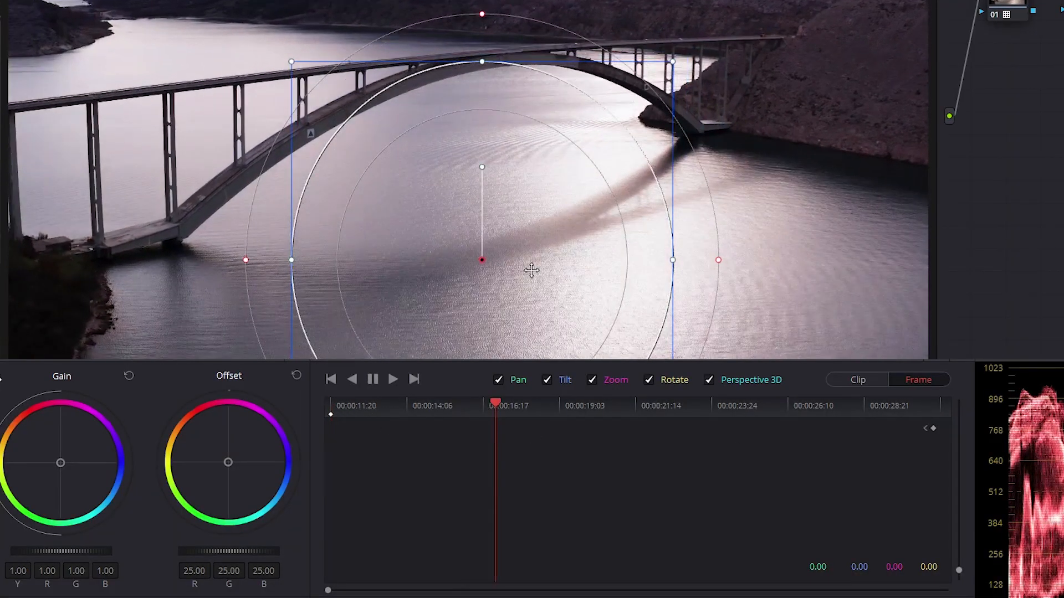
left_click_drag(678, 286, 719, 253)
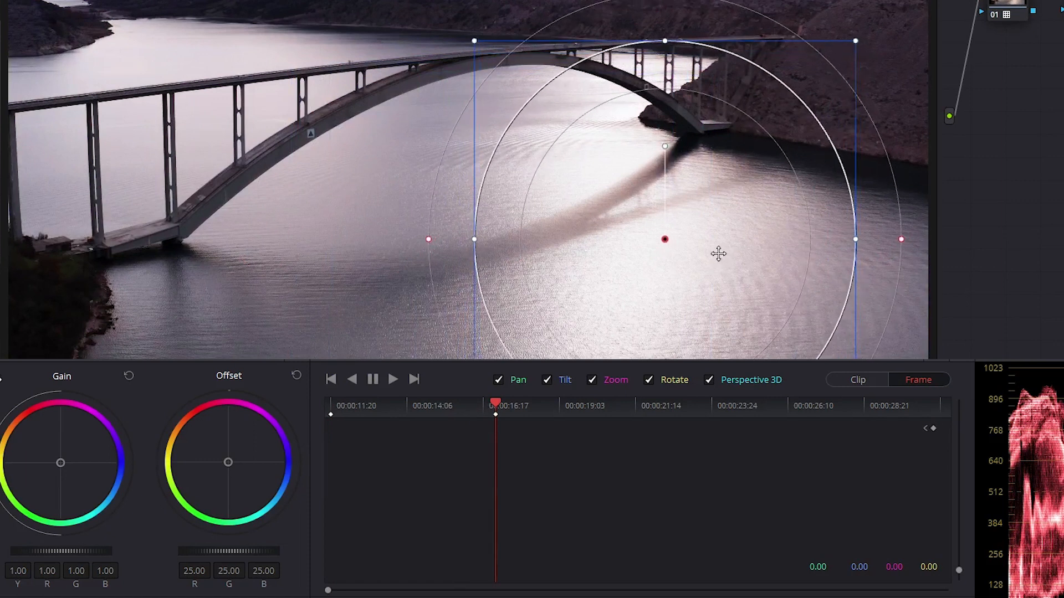
left_click_drag(858, 243, 833, 240)
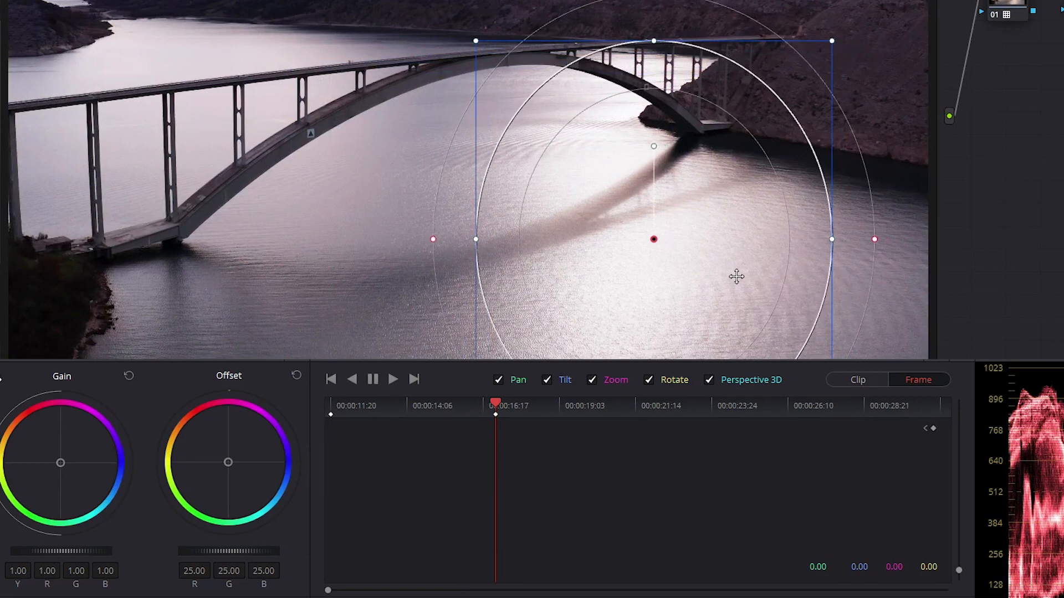
left_click_drag(654, 144, 657, 138)
left_click_drag(701, 186, 694, 183)
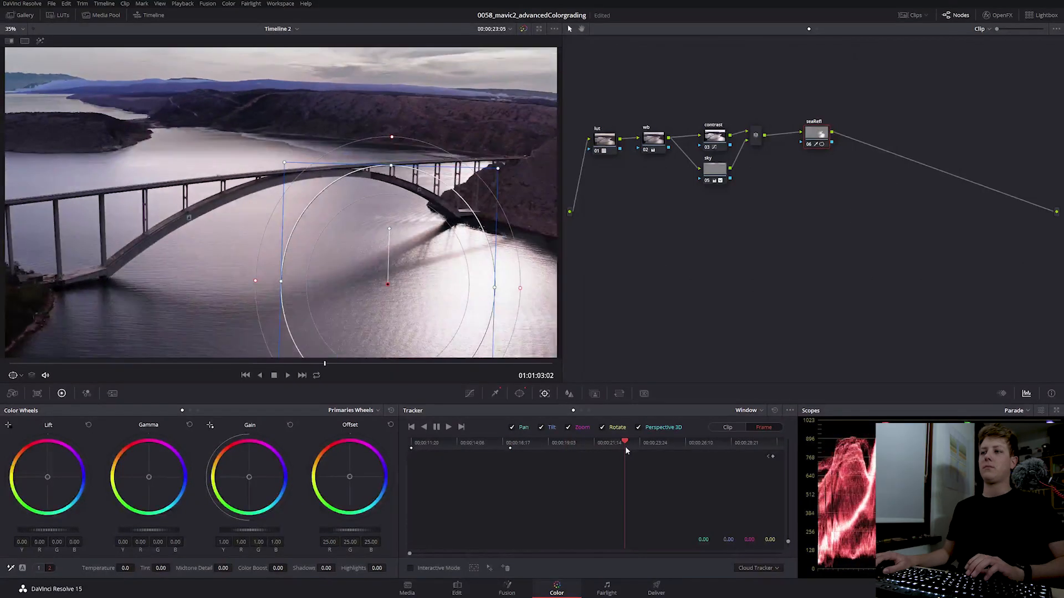
Keyframe the circle window over the moving reflection at about 00:00:21:14 and again at 00:00:25:15.
left_click(593, 448)
left_click_drag(428, 313, 500, 314)
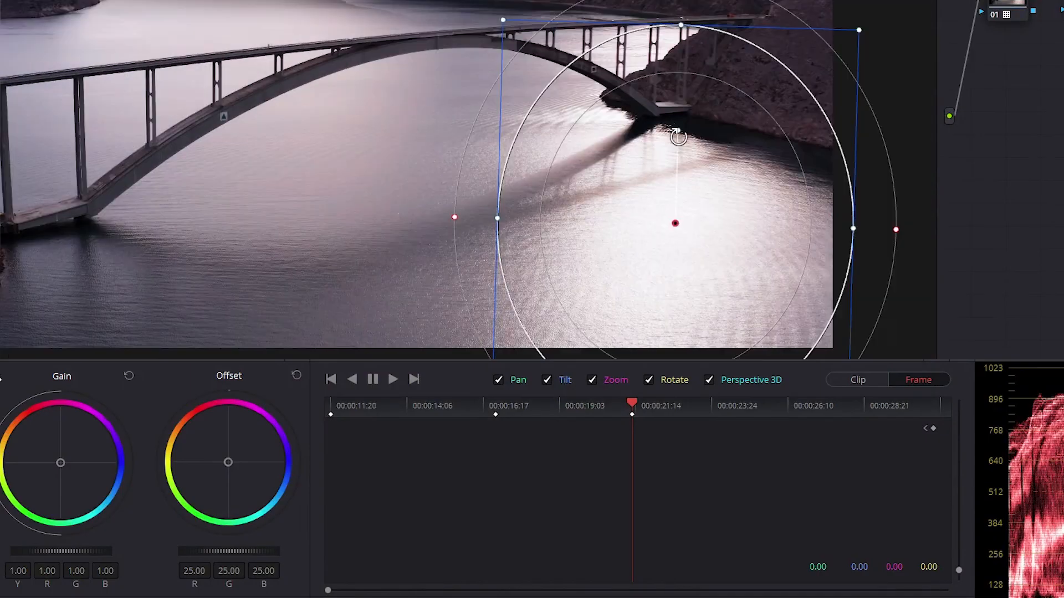
left_click_drag(679, 136, 676, 137)
mouse_move(741, 409)
left_mouse_down()
mouse_move(630, 403)
mouse_move(763, 404)
left_mouse_up()
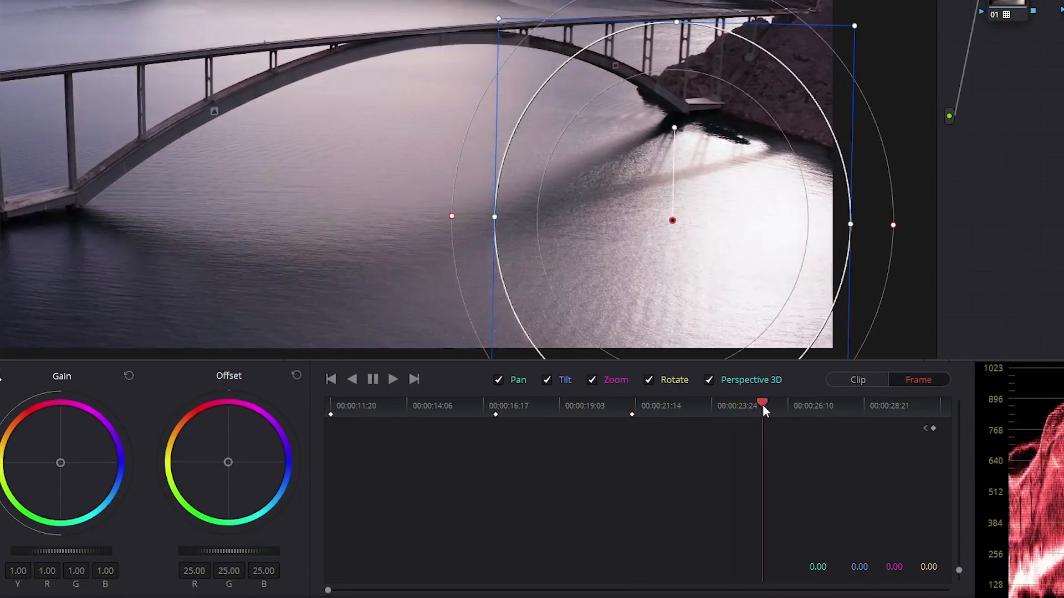
left_click_drag(756, 238, 843, 241)
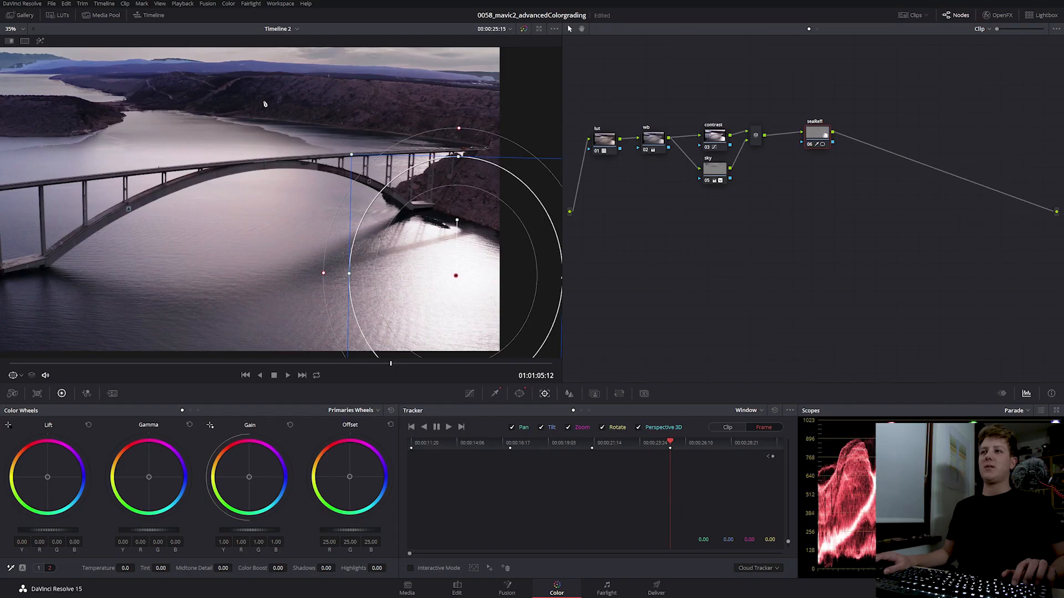
Disable the sky node and return to the seaRefl node.
left_click(716, 174)
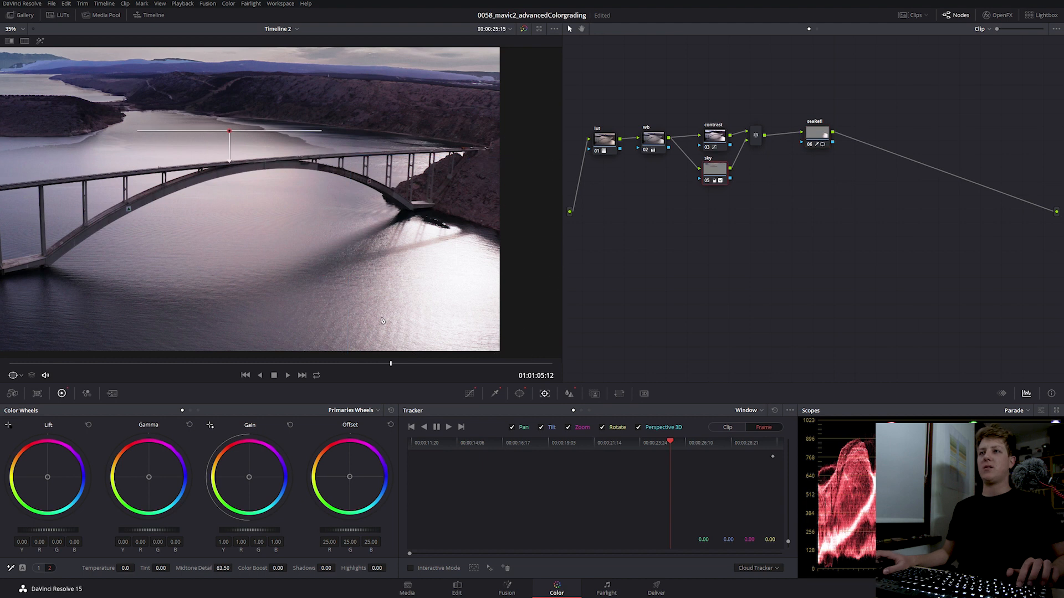
key("ctrl+d")
left_click(820, 141)
Keyframe the circle window farther along the reflection at about 00:00:28:21 and check the end of the clip.
left_click(736, 443)
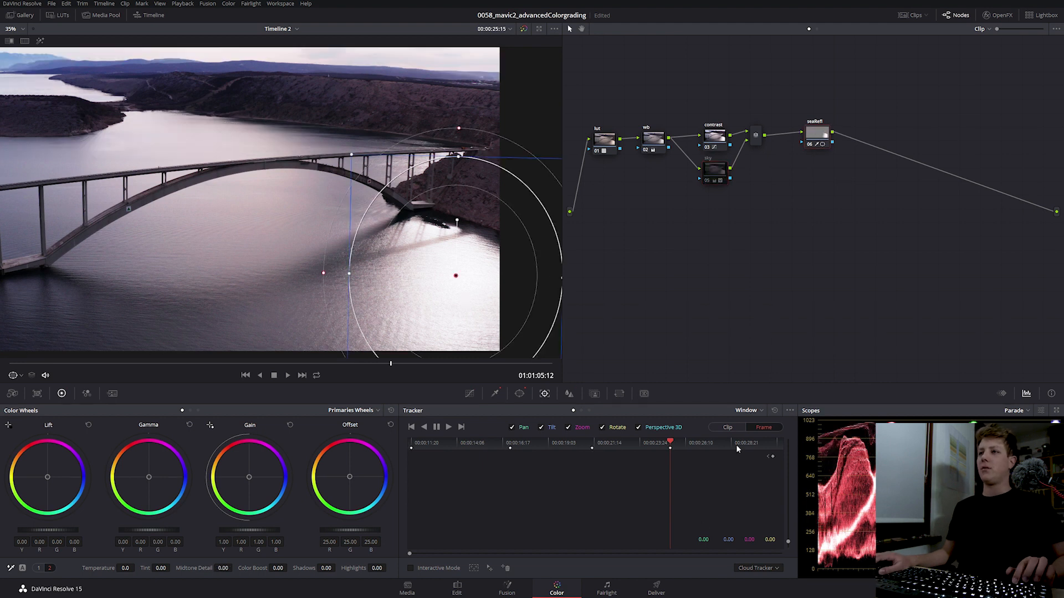
left_click_drag(439, 302, 524, 314)
left_click(780, 443)
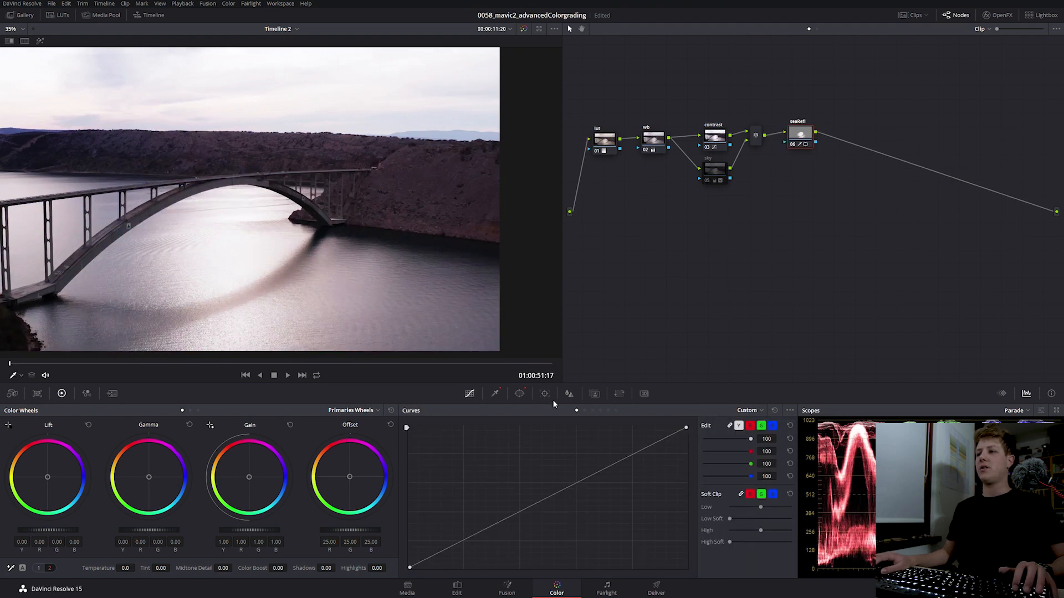
Sharpen the reflection with a Radius of 0.47 and Midtone Detail of 40.50, inspecting the water texture up close.
left_click(568, 394)
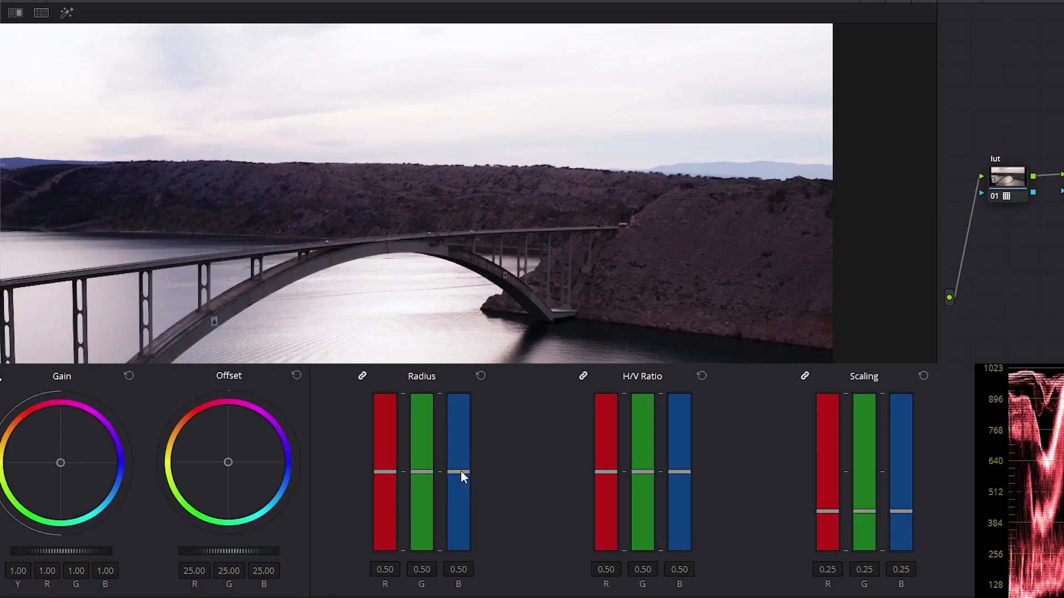
left_click_drag(488, 486, 487, 491)
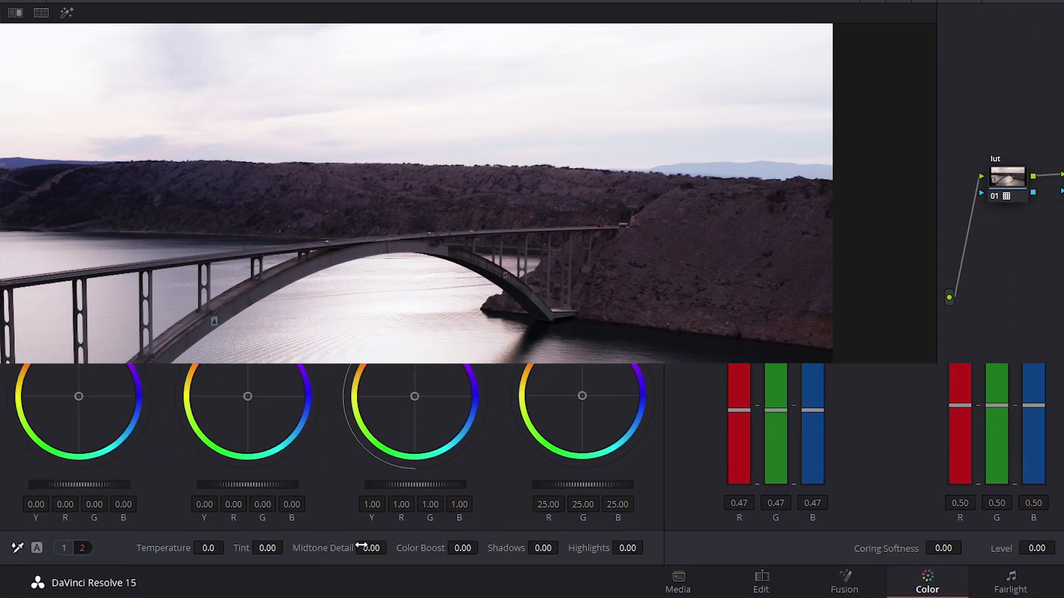
scroll(368, 223, "up", 5)
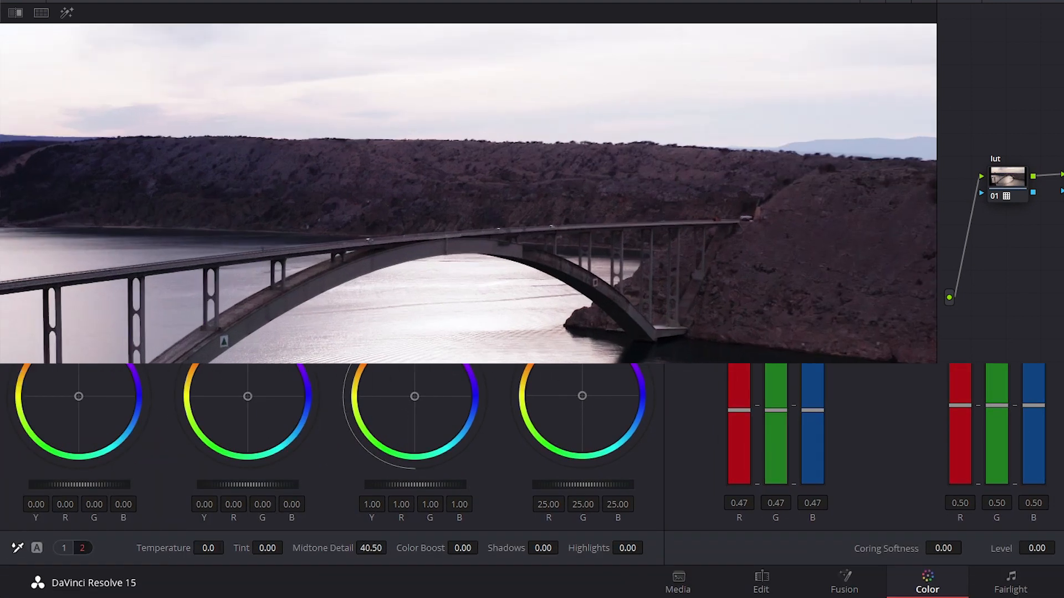
left_click_drag(390, 378, 396, 321)
scroll(362, 424, "up", 1)
scroll(361, 424, "up", 1)
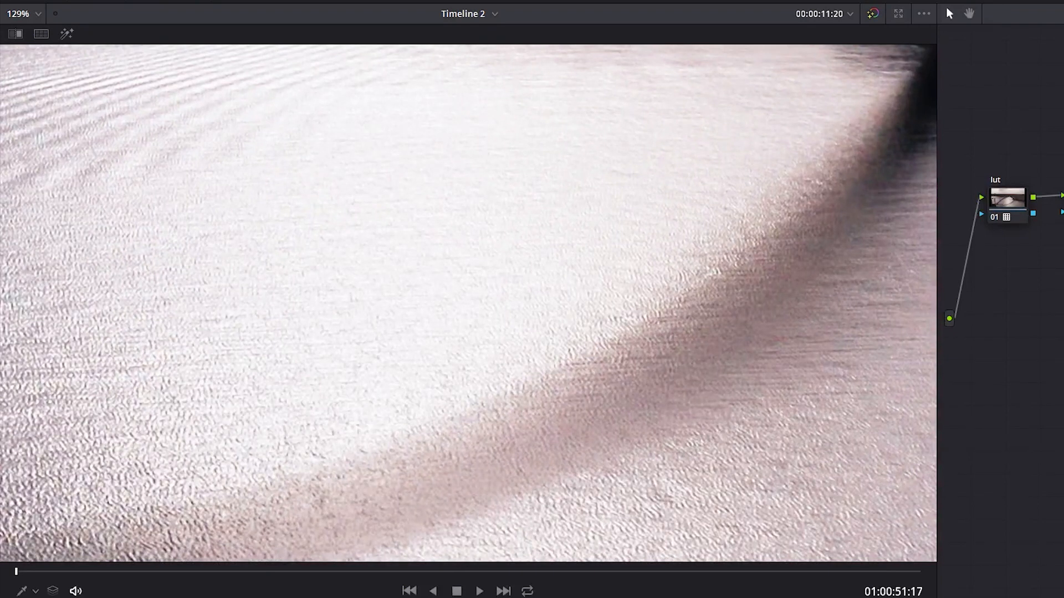
left_click(20, 14)
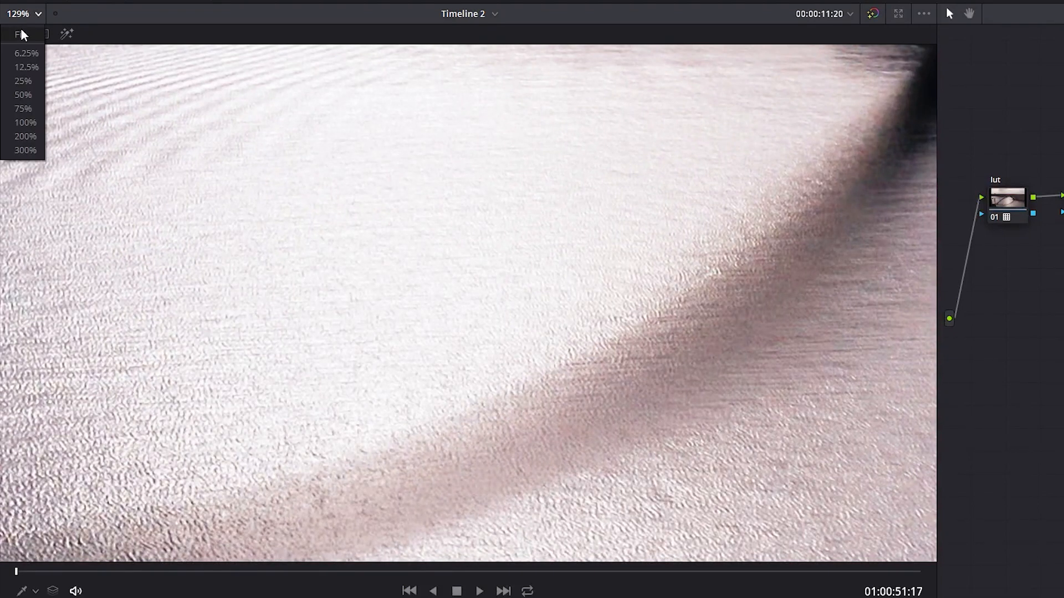
left_click(21, 37)
Add contrast to the reflection with a gentle S-curve on the custom curve and adjust the circle window's softness.
left_click(474, 393)
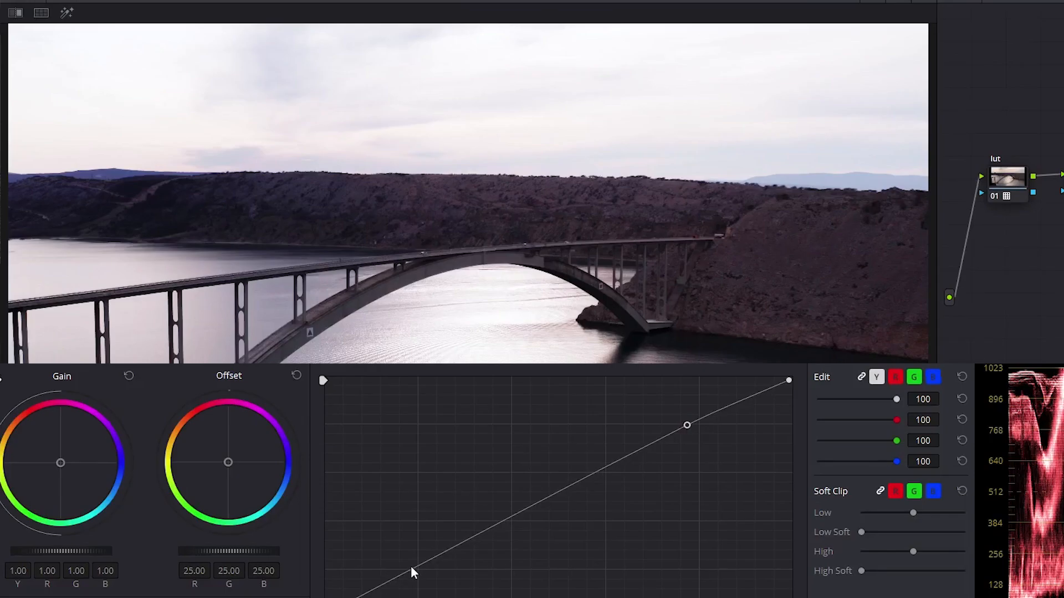
mouse_move(475, 537)
left_mouse_down()
mouse_move(480, 549)
mouse_move(468, 554)
mouse_move(490, 549)
mouse_move(483, 545)
left_mouse_up()
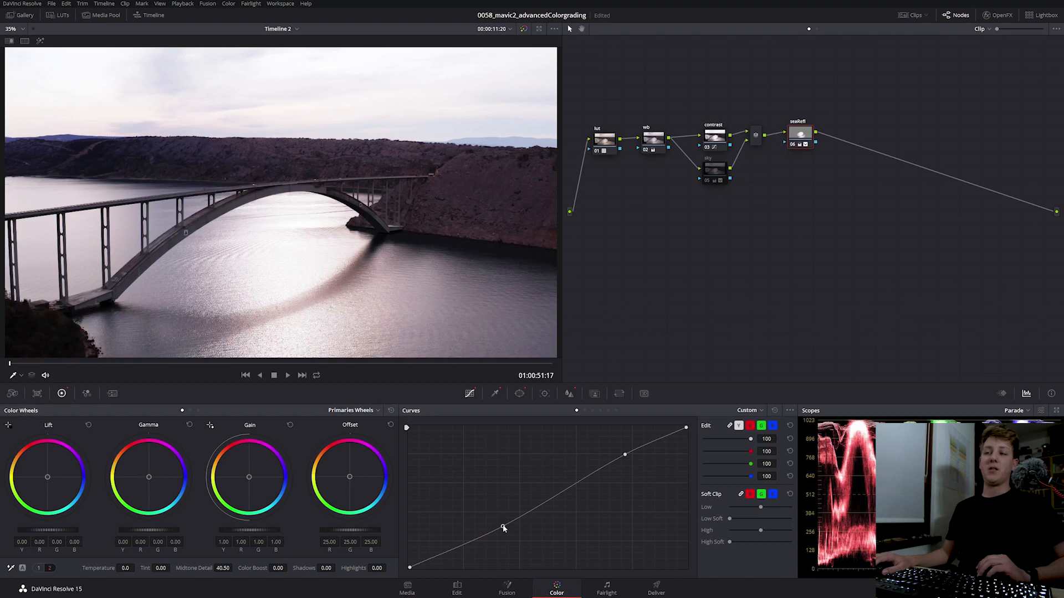
mouse_move(503, 528)
left_mouse_down()
mouse_move(534, 561)
mouse_move(504, 527)
left_mouse_up()
left_click(519, 394)
left_click_drag(722, 465, 736, 464)
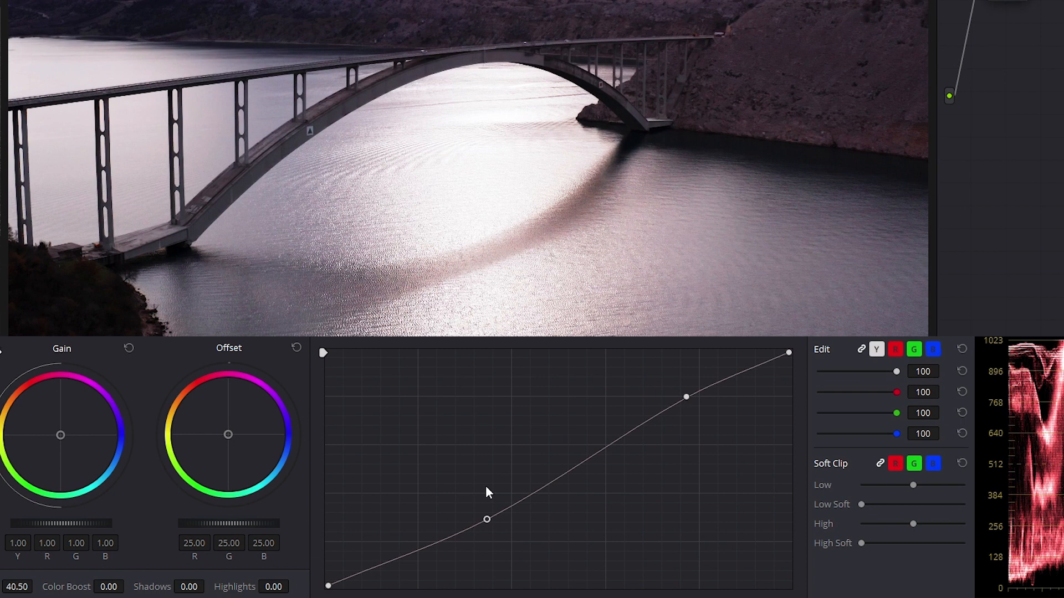
left_click_drag(486, 519, 493, 525)
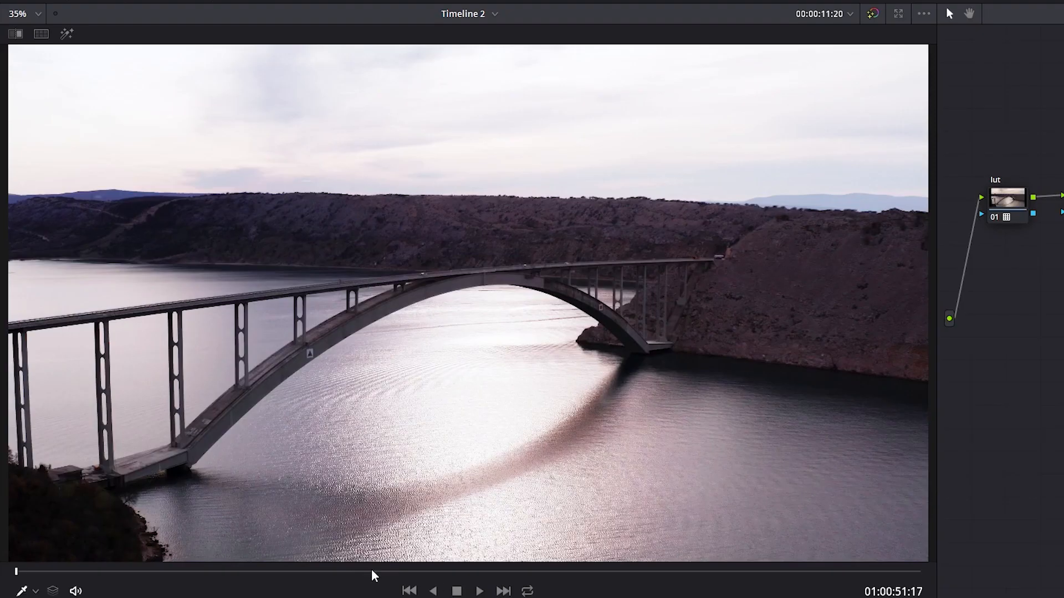
left_click_drag(373, 571, 17, 572)
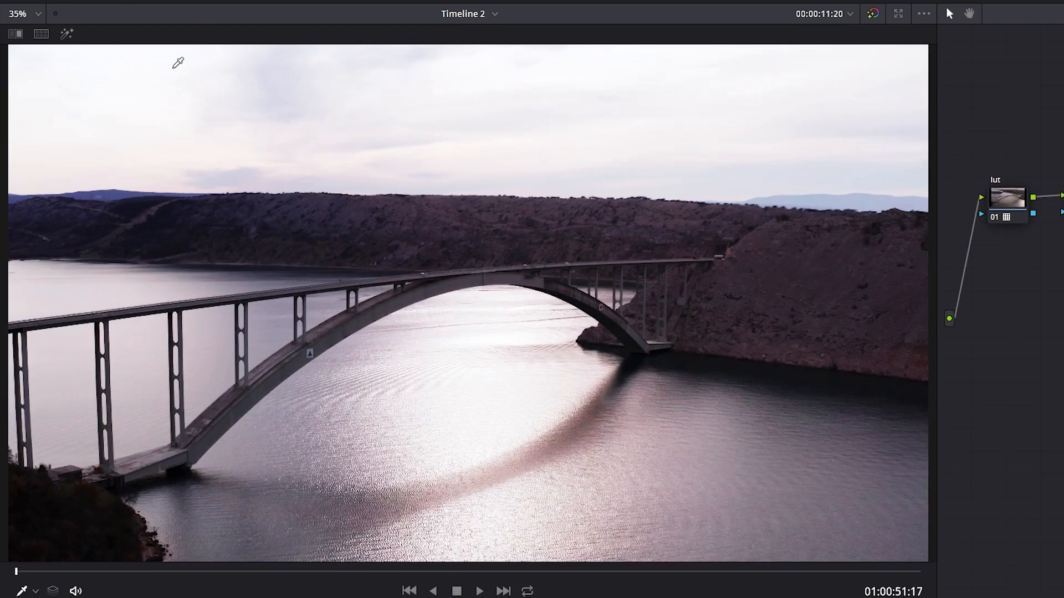
Highlight the seaRefl selection and examine the water texture and matte edges up close.
left_click(66, 34)
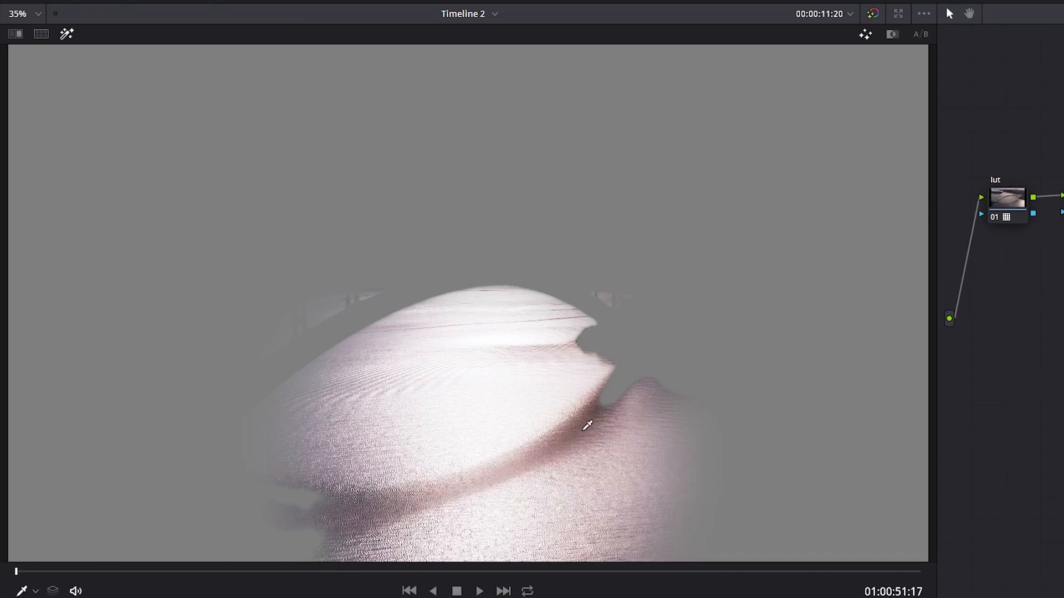
scroll(554, 360, "up", 5)
left_click_drag(526, 260, 526, 245)
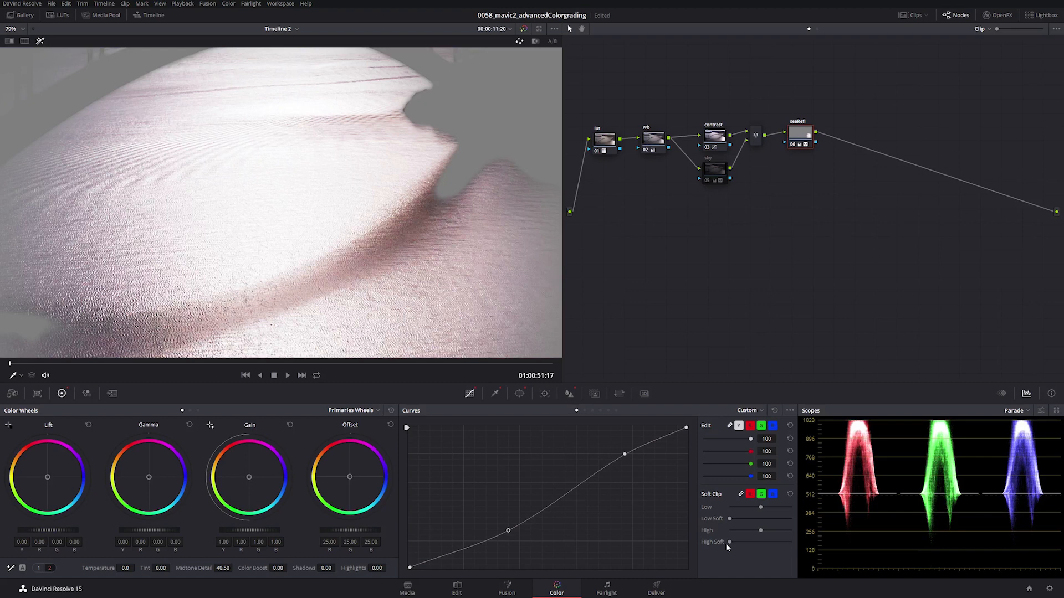
left_click_drag(745, 541, 754, 542)
double_click(754, 542)
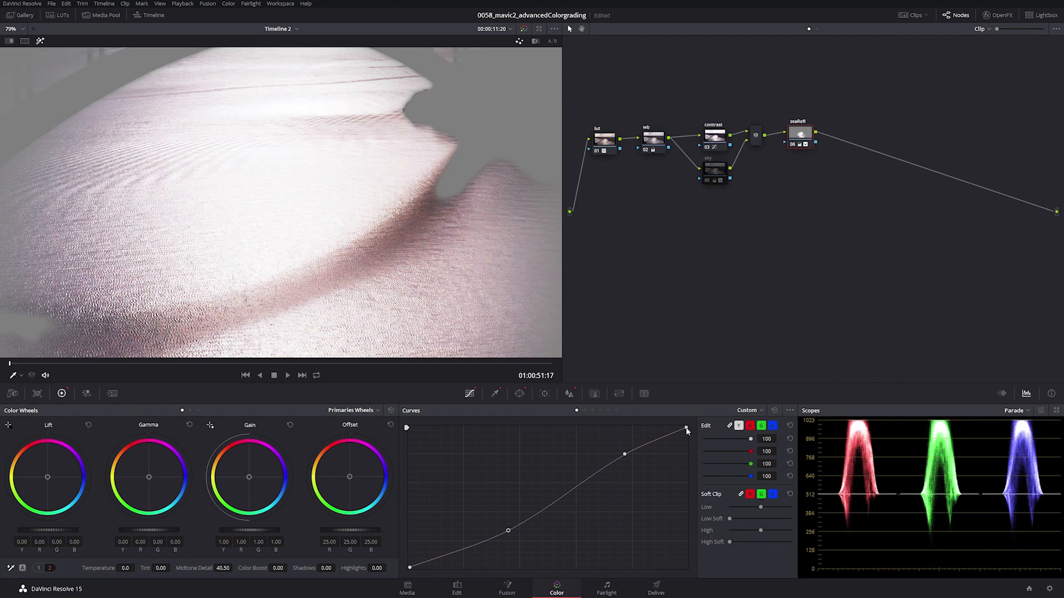
left_click_drag(686, 431, 687, 441)
key("ctrl+z")
Raise the soft clip's High Soft and set the qualifier's luminance L. Soft to 15.0, leaving the highlight view.
mouse_move(742, 541)
left_mouse_down()
mouse_move(760, 542)
mouse_move(750, 544)
left_mouse_up()
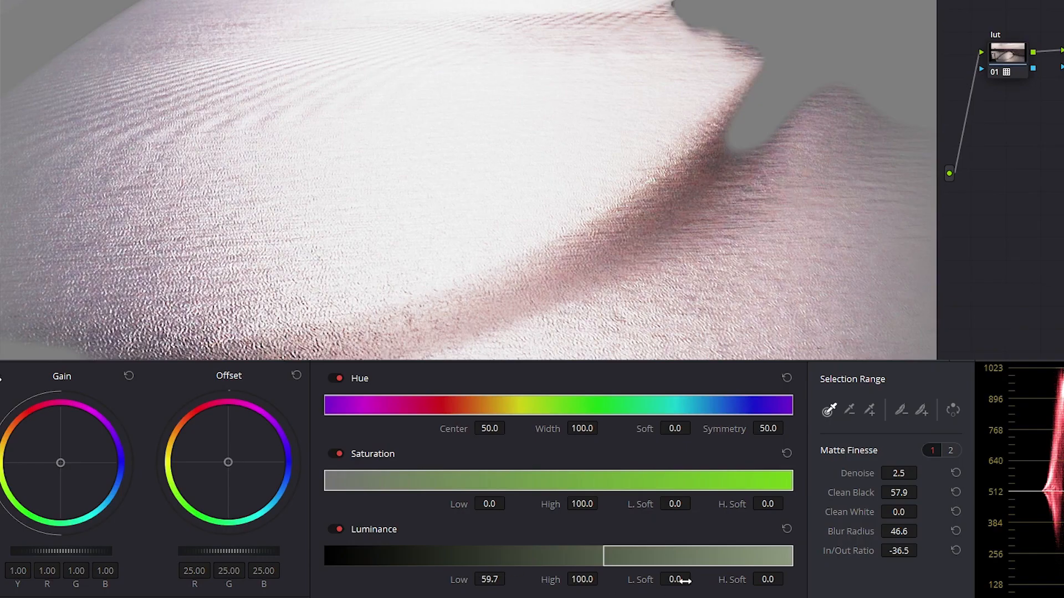
left_click_drag(687, 582, 695, 578)
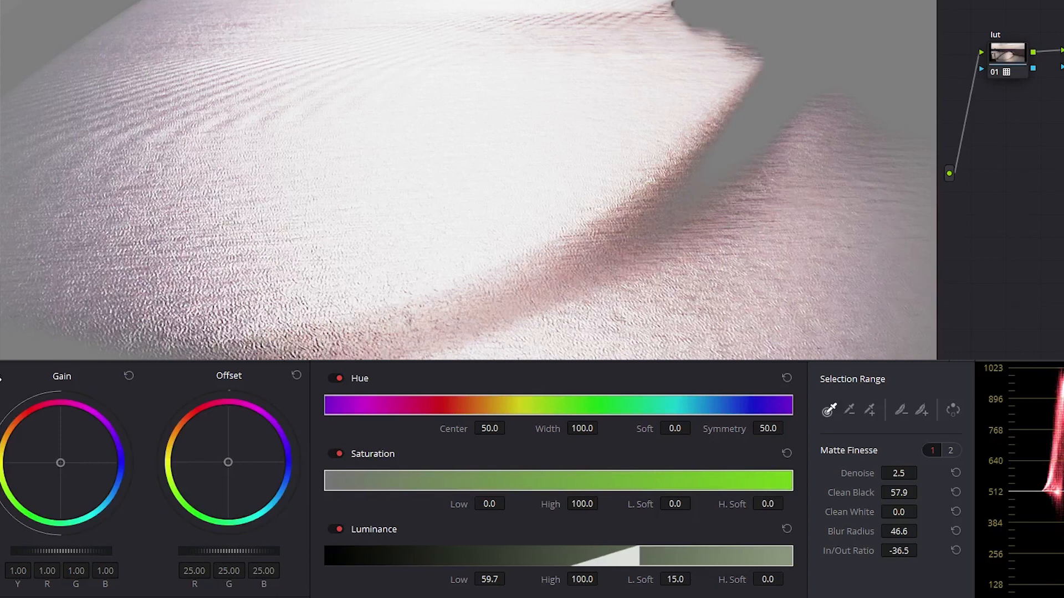
key("shift+h")
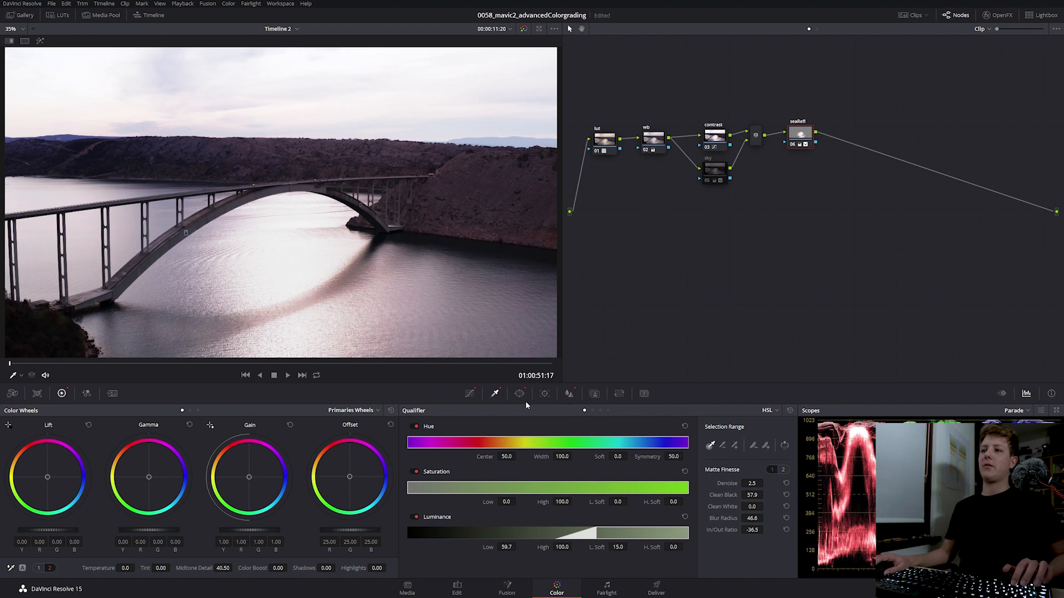
Reduce the soft clip's High Soft slightly and compare the image with the seaRefl node off and on.
left_click(470, 394)
left_click_drag(750, 543, 747, 543)
key("ctrl+d")
key("ctrl+d")
key("ctrl+d")
key("ctrl+d")
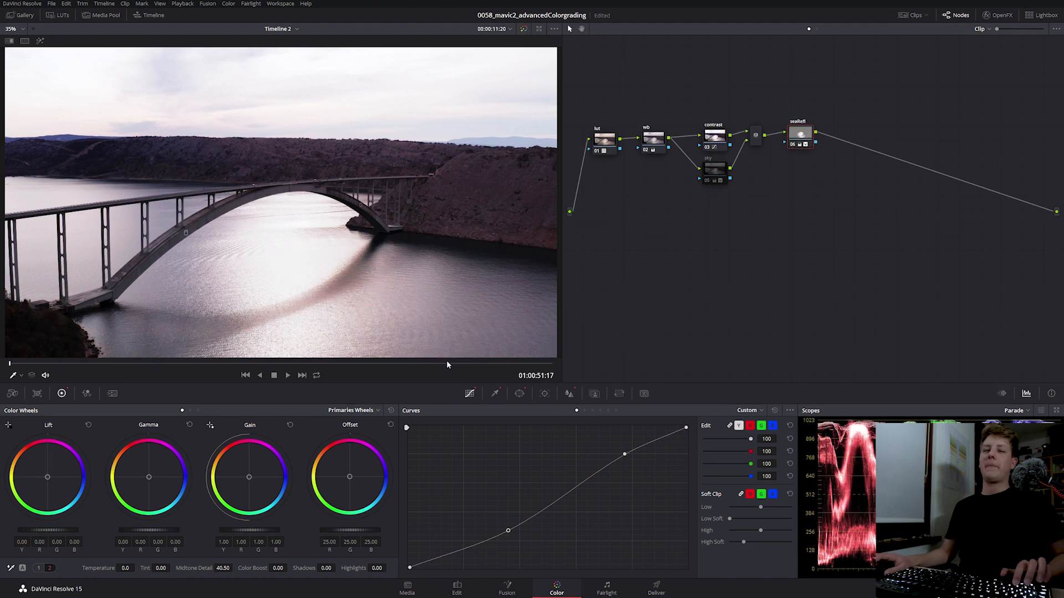
Add a serial node after seaRefl and set its saturation to 30, using clip 02 as reference.
key("alt+s")
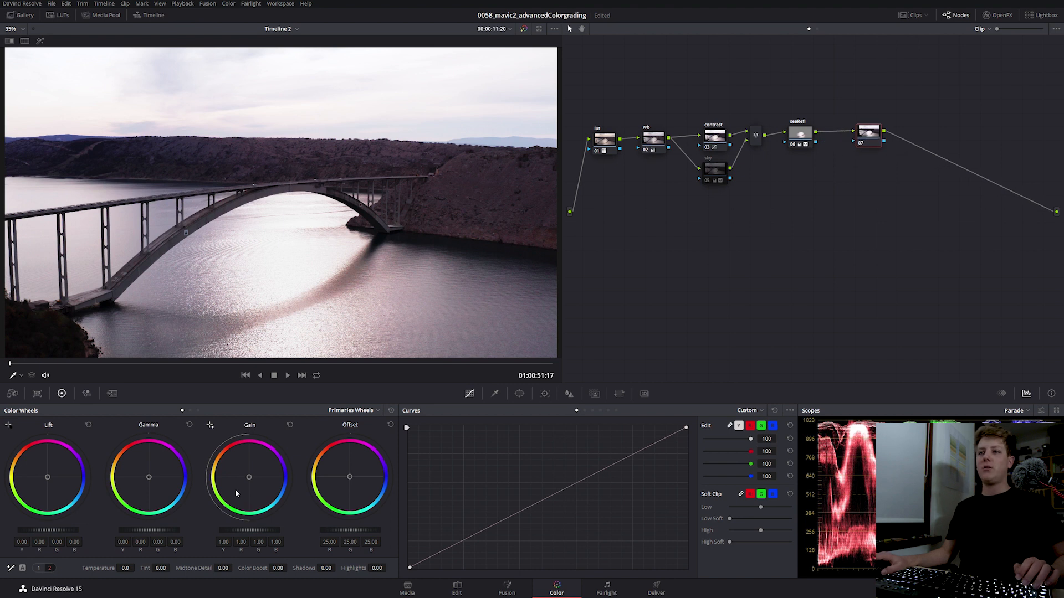
left_click(913, 19)
left_click(101, 351)
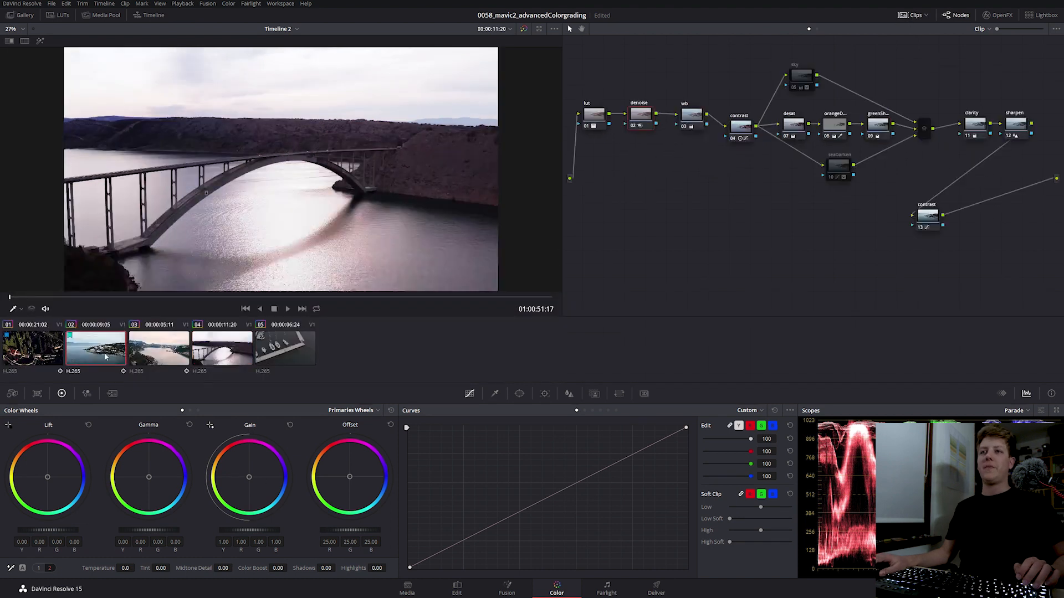
left_click(211, 350)
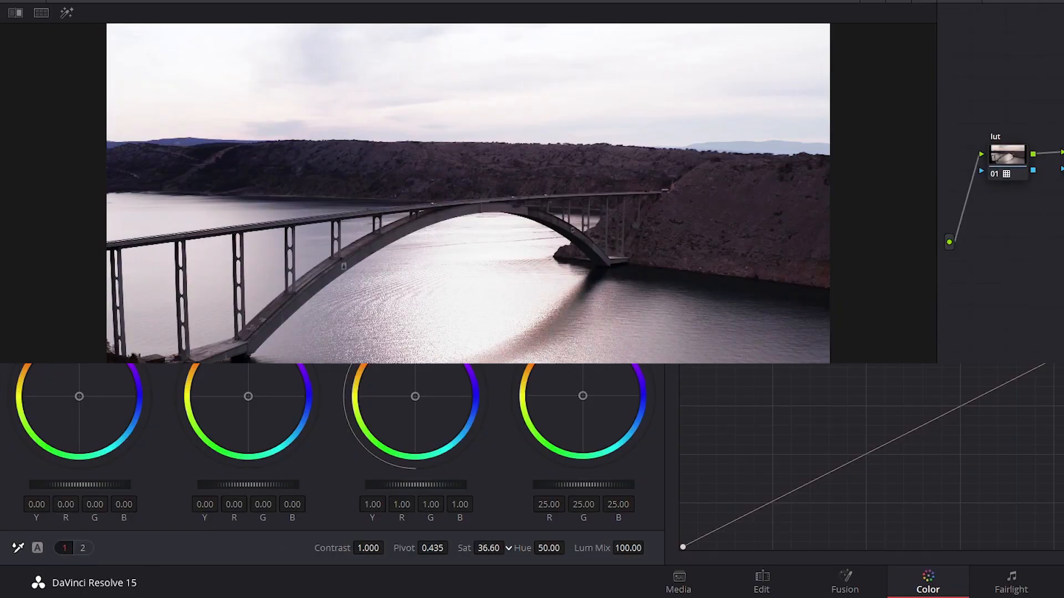
left_click(489, 548)
type("30")
key("Return")
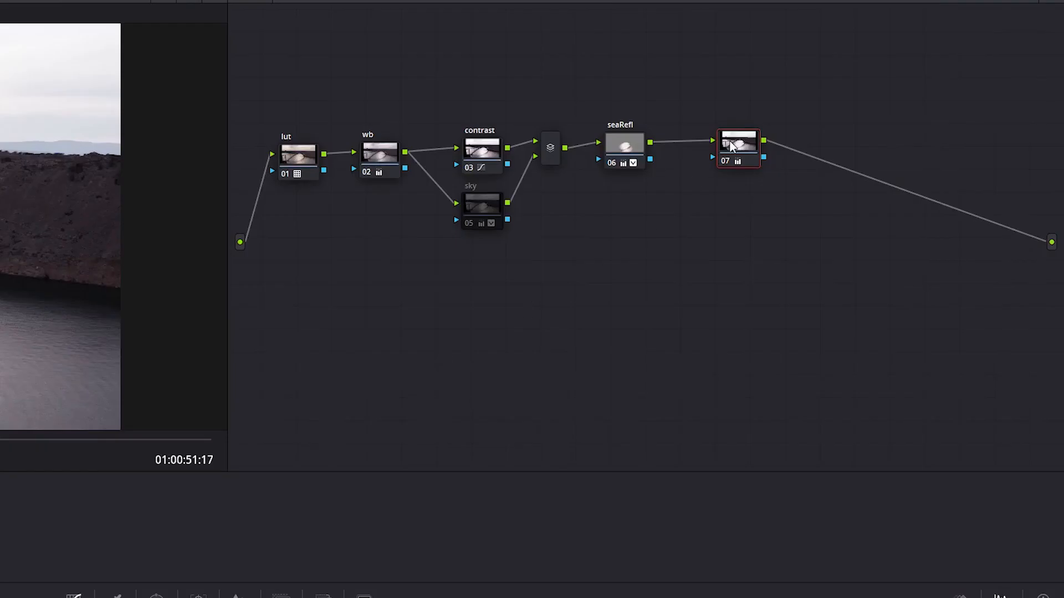
Label the new saturation node desat.
right_click(731, 145)
left_click(745, 170)
type("desat")
key("Return")
Add a serial node after desat with Lift red at -0.02 and blue at 0.01, and compare the look with clip 02.
key("alt+s")
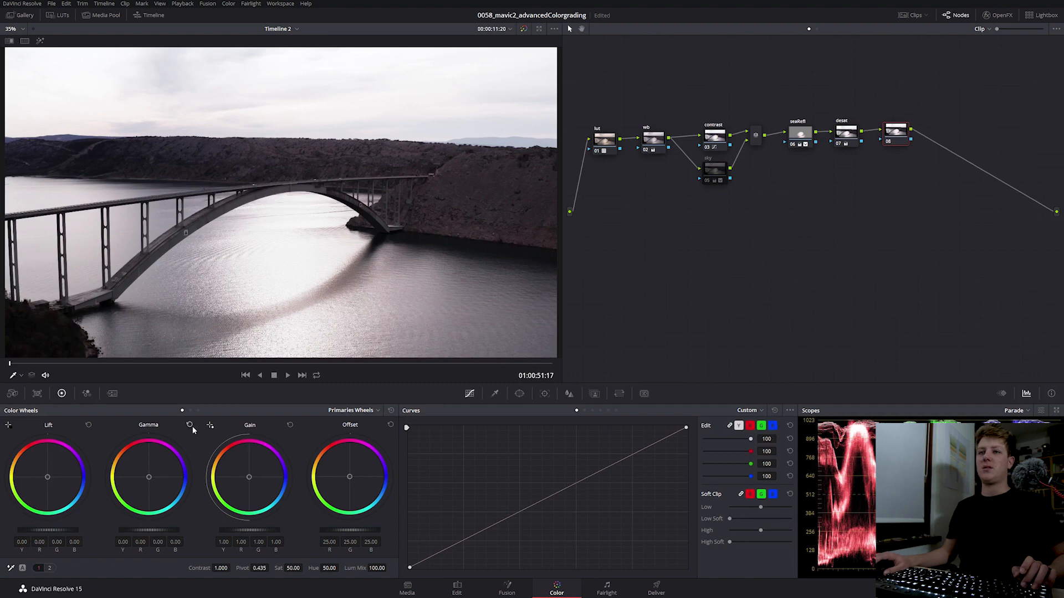
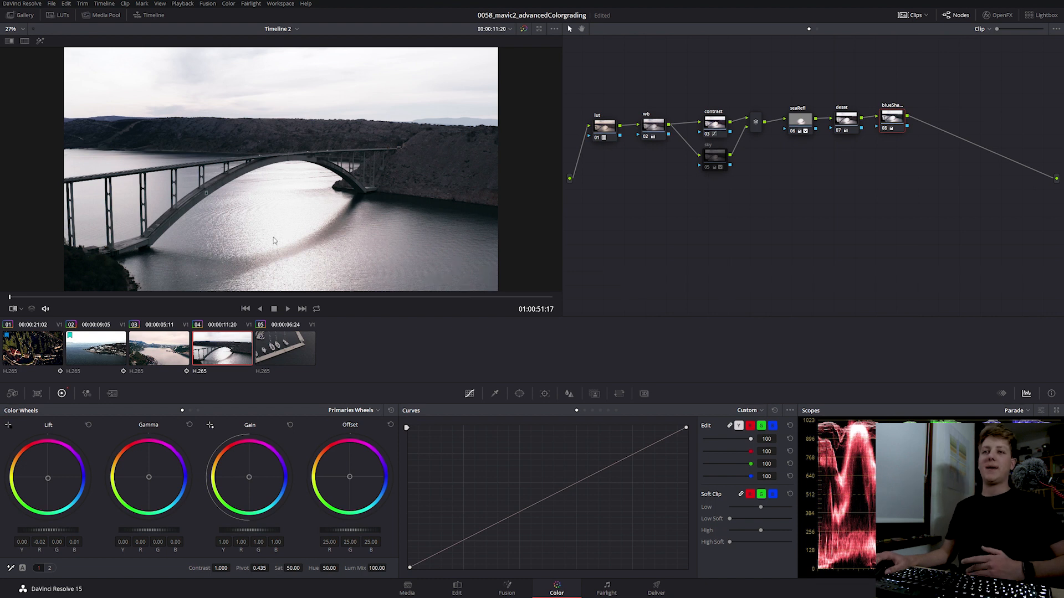
left_click(114, 347)
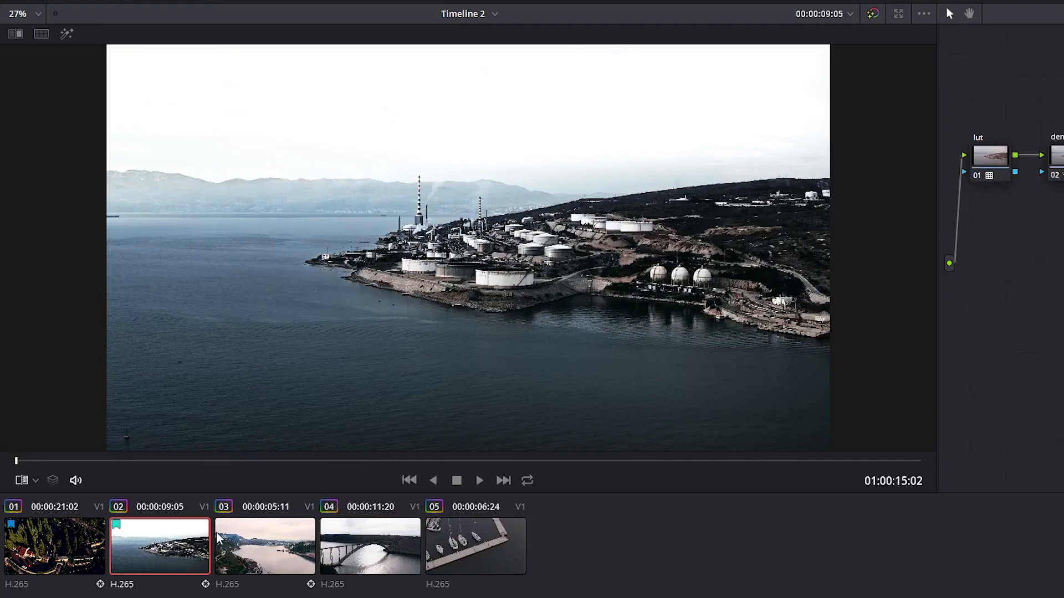
Grab a reference still of clip 02, check it in the stills gallery, and return to bridge clip 04.
right_click(472, 227)
left_click(481, 237)
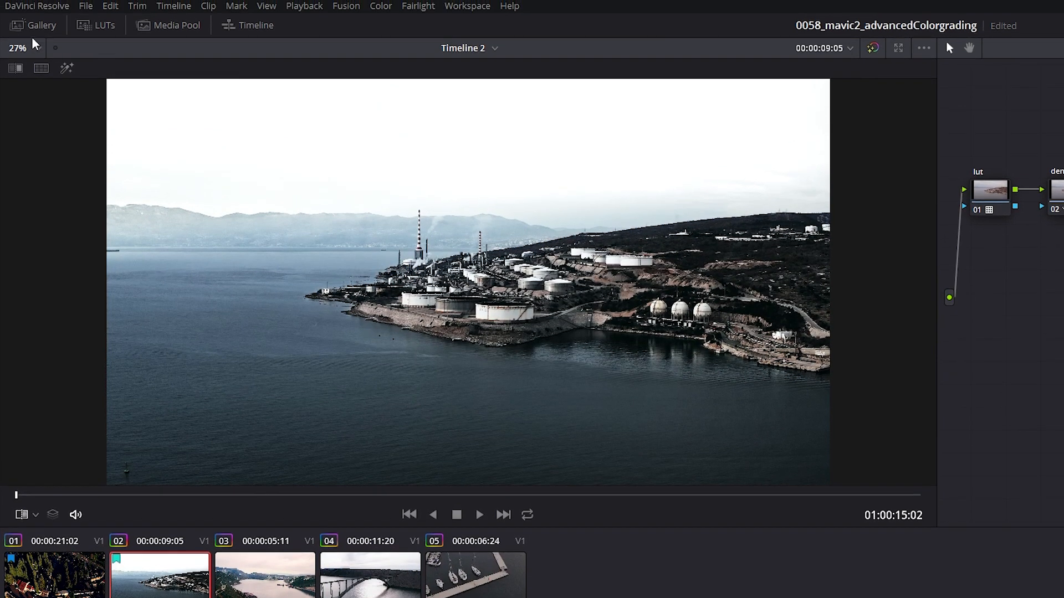
left_click(33, 26)
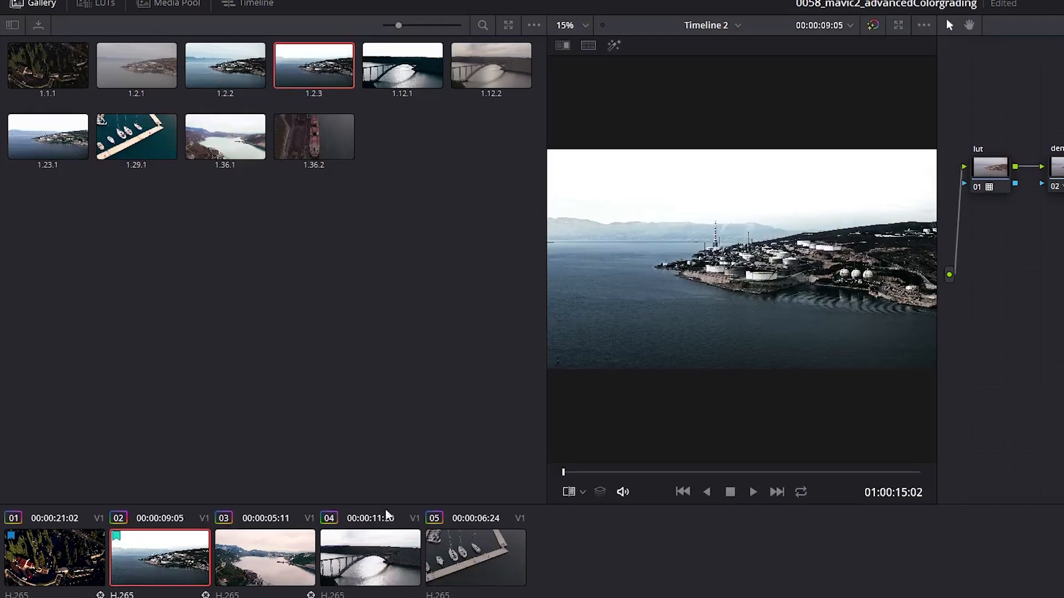
left_click(375, 590)
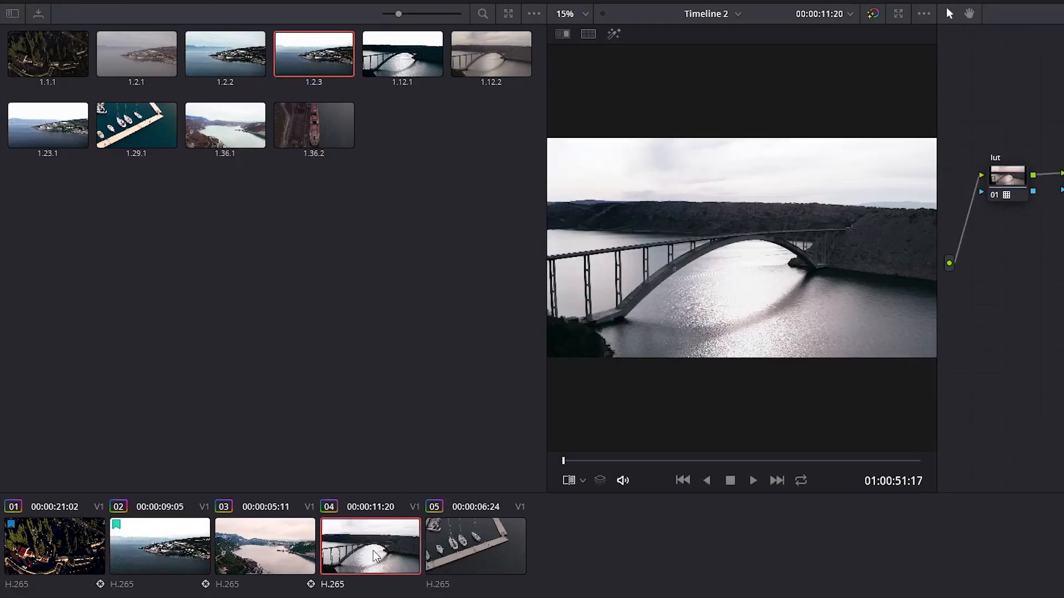
left_click(37, 0)
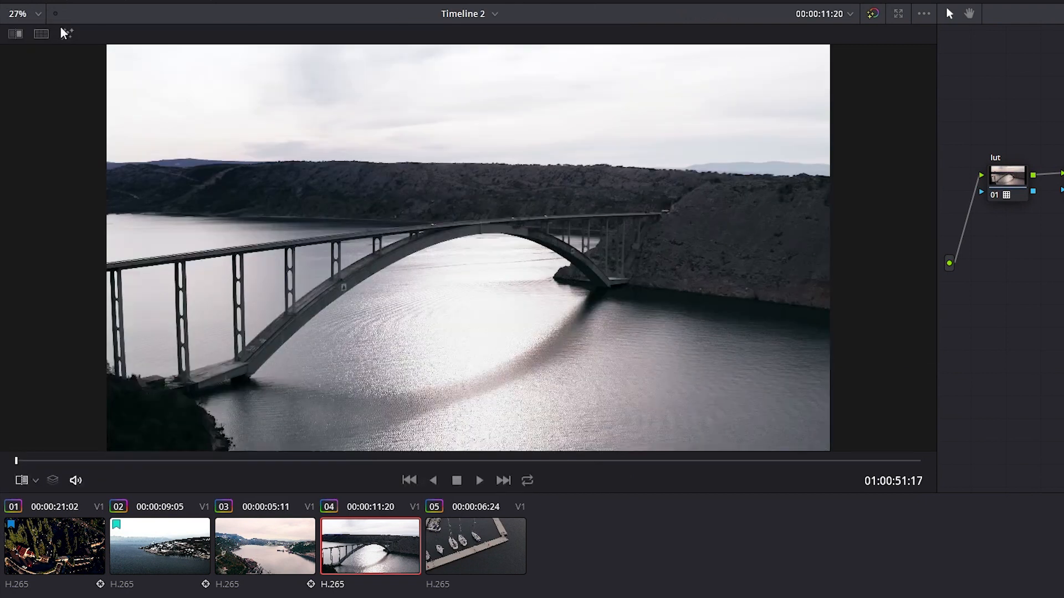
Show a reference wipe of the clip 02 still on clip 04 and sweep the dividing line across the image to compare both grades.
right_click(422, 235)
right_click(403, 176)
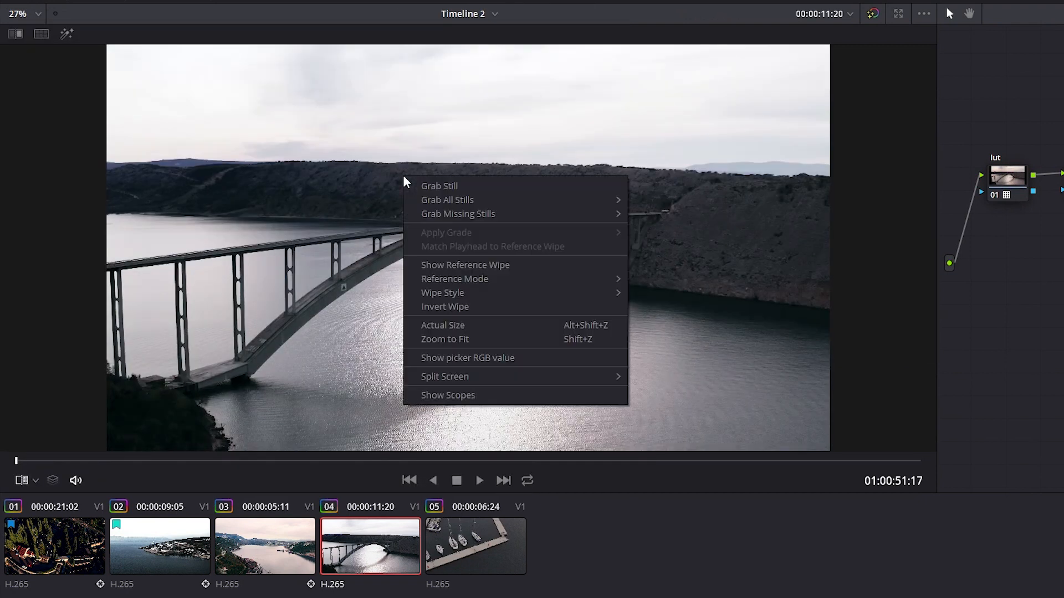
left_click(466, 265)
left_click_drag(486, 272, 504, 332)
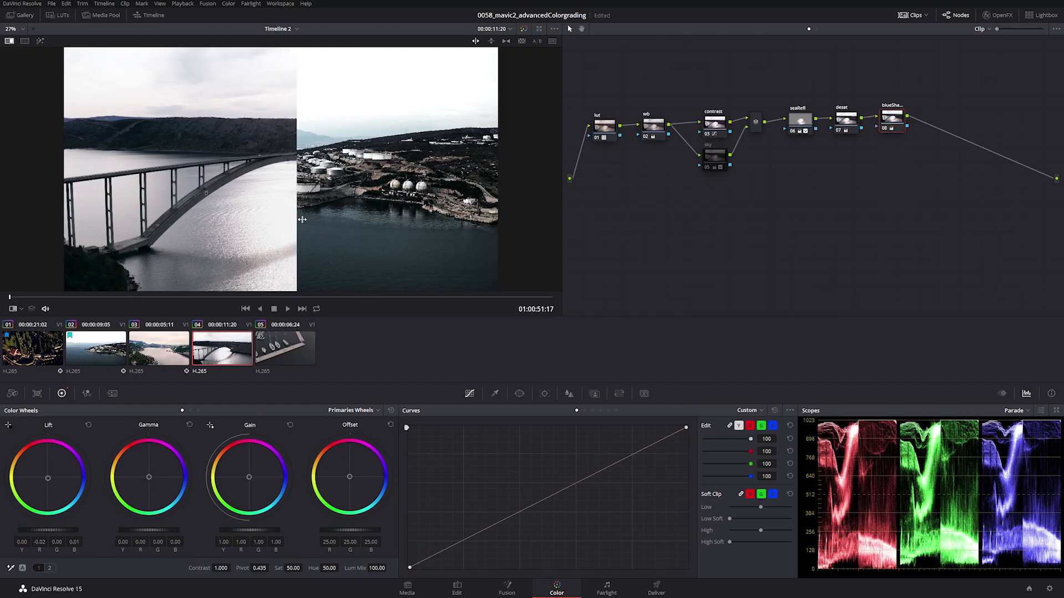
left_click_drag(302, 220, 113, 215)
left_click_drag(112, 141, 317, 141)
left_click_drag(219, 280, 577, 402)
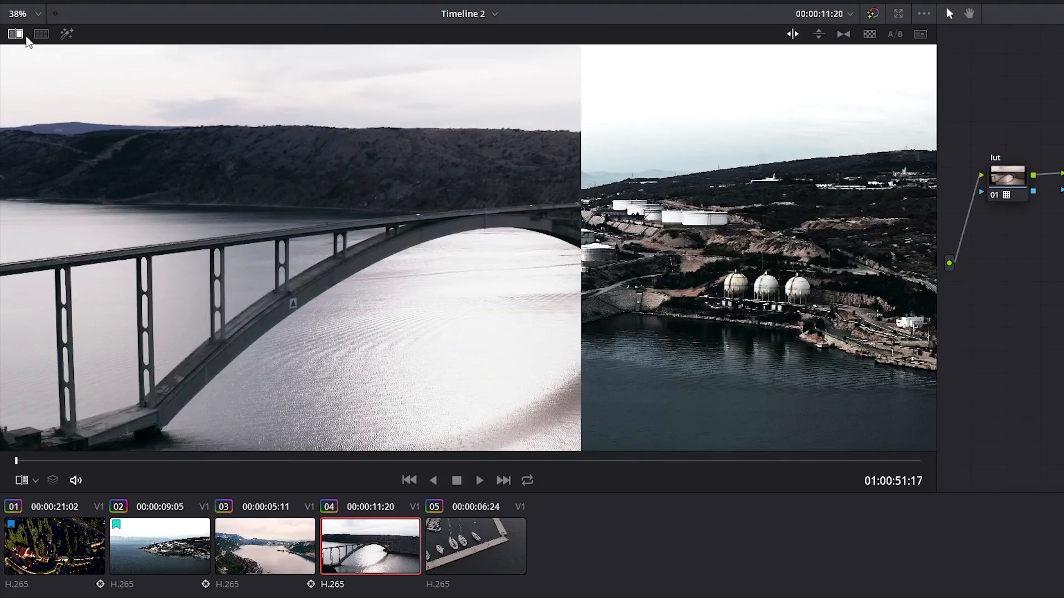
Turn off the reference wipe and hide the clip thumbnails to give the bridge shot a larger view.
left_click(15, 34)
key("alt+f")
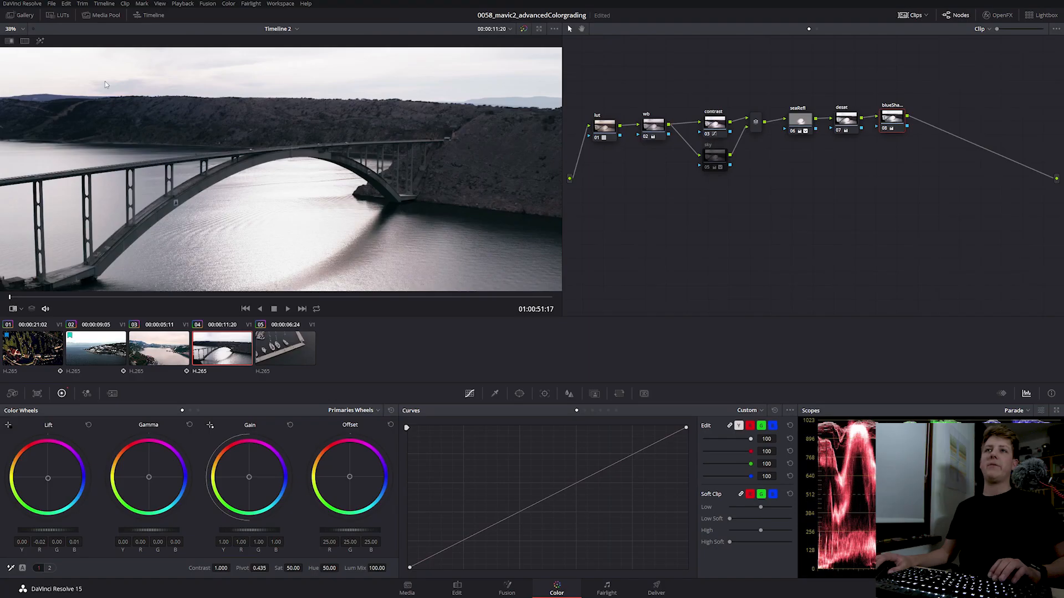
left_click(22, 30)
left_click(21, 40)
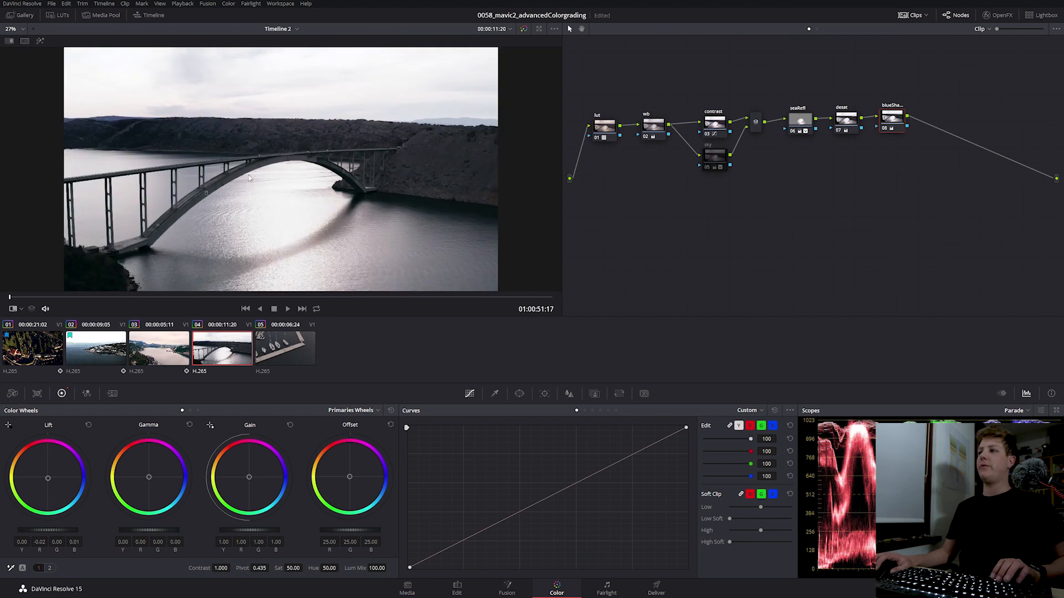
left_click(912, 15)
left_click_drag(898, 133, 894, 134)
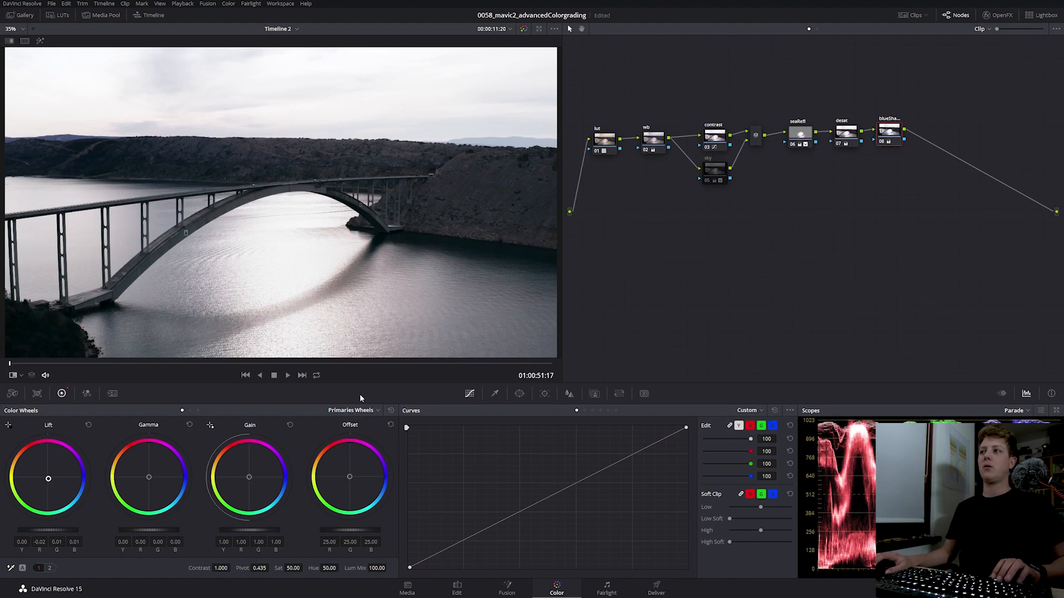
Set the saturation of the desat node to 25.
left_click(853, 131)
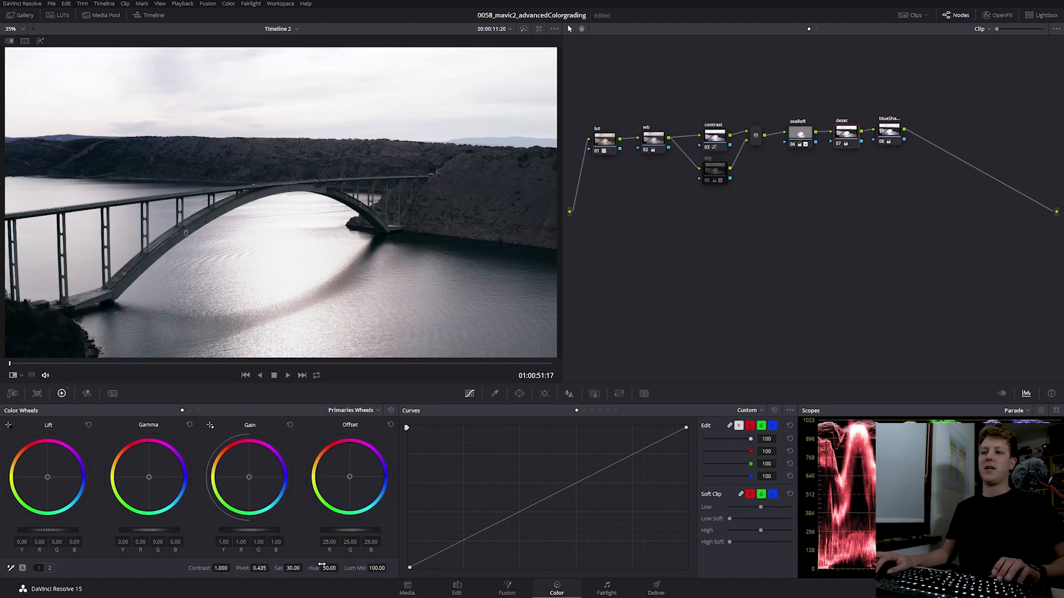
double_click(293, 568)
type("25")
key("Return")
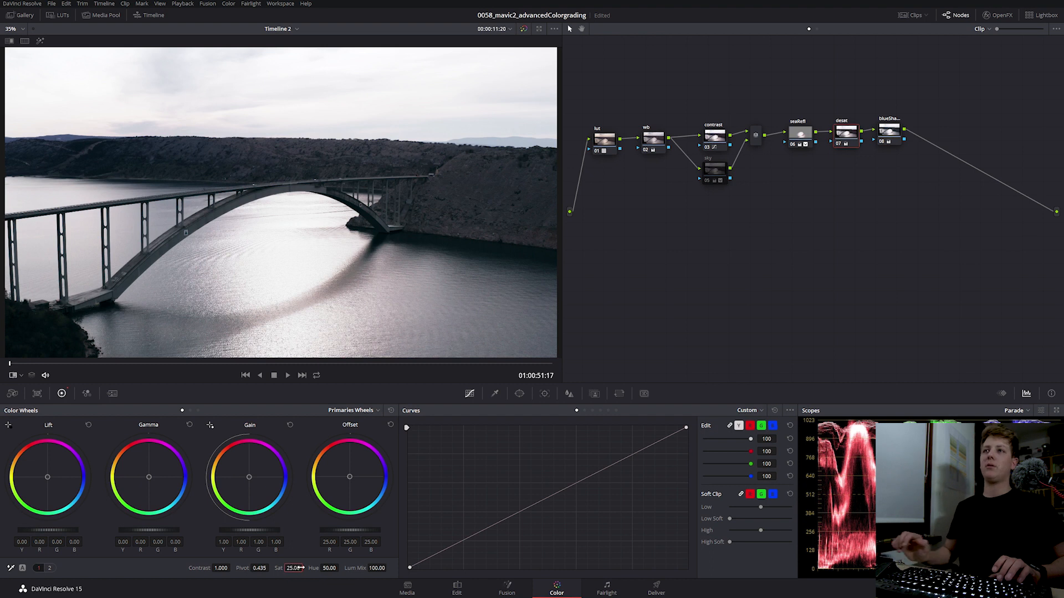
Add a serial node after the blue shadows node and label it "clarity".
left_click_drag(893, 135, 945, 134)
key("alt+s")
right_click(944, 134)
left_click(960, 150)
type("clarity")
key("Return")
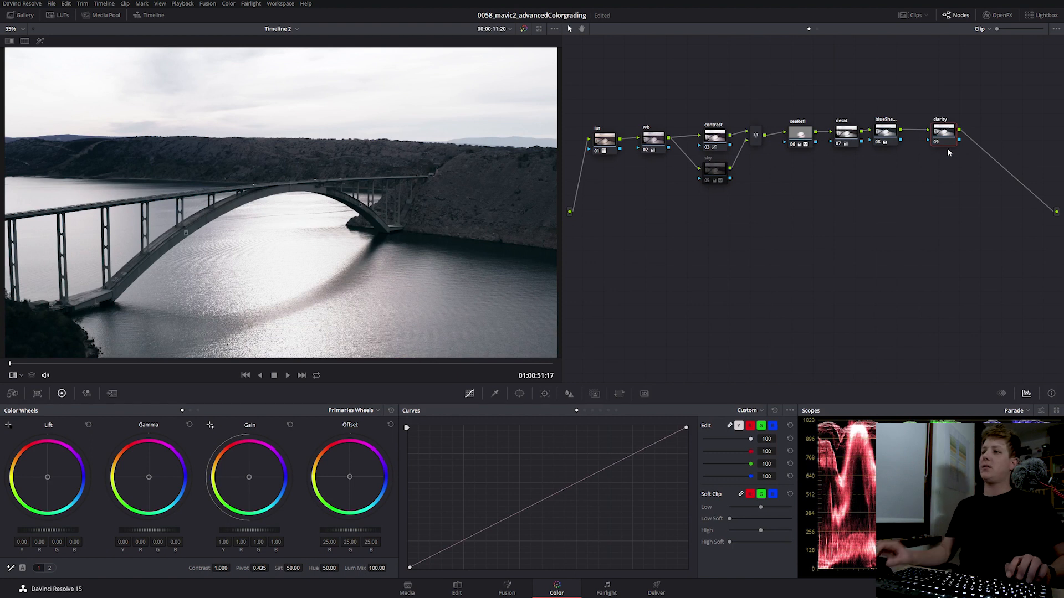
Raise the clarity node's Midtone Detail to 72.50.
left_click(50, 568)
left_click_drag(197, 568, 235, 567)
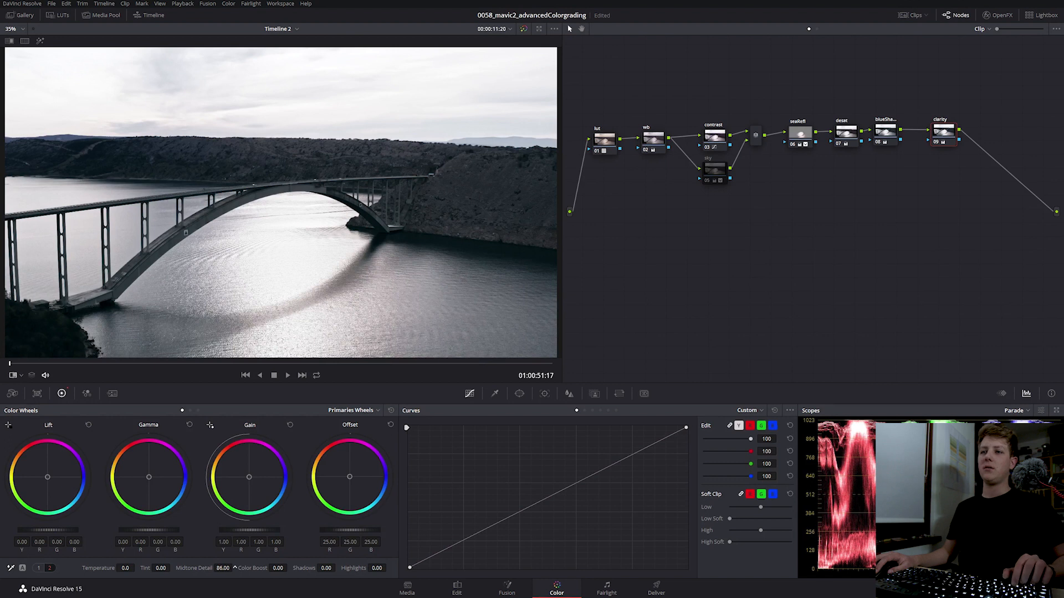
Extend the clarity node's label to cover sharpening and sharpen the image with a radius of 0.45.
right_click(947, 130)
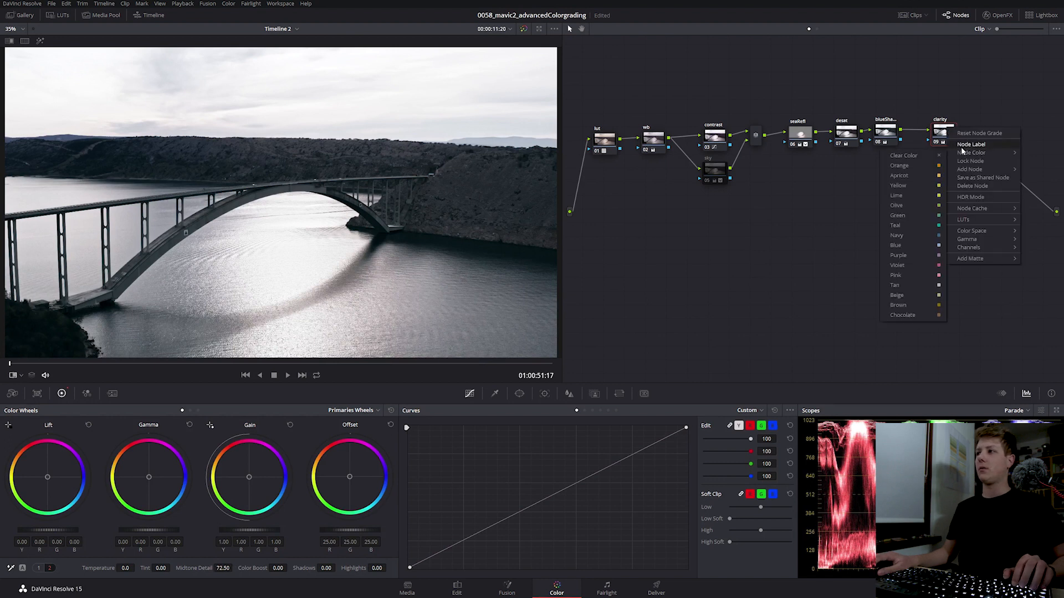
left_click(958, 145)
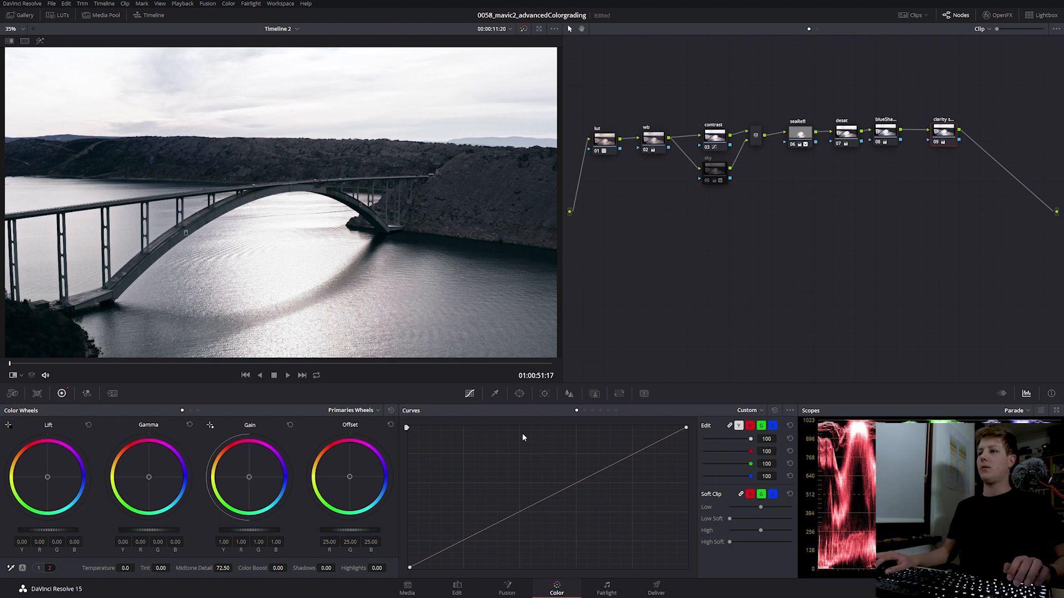
left_click(569, 394)
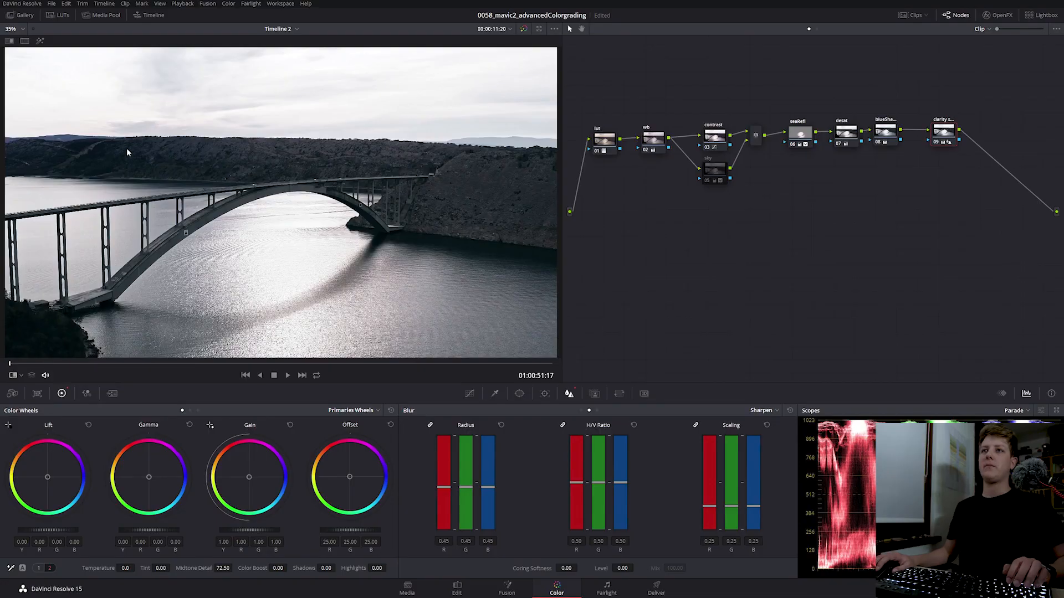
Compare the bridge shot with the reference still by sweeping the reference wipe across the image.
right_click(127, 152)
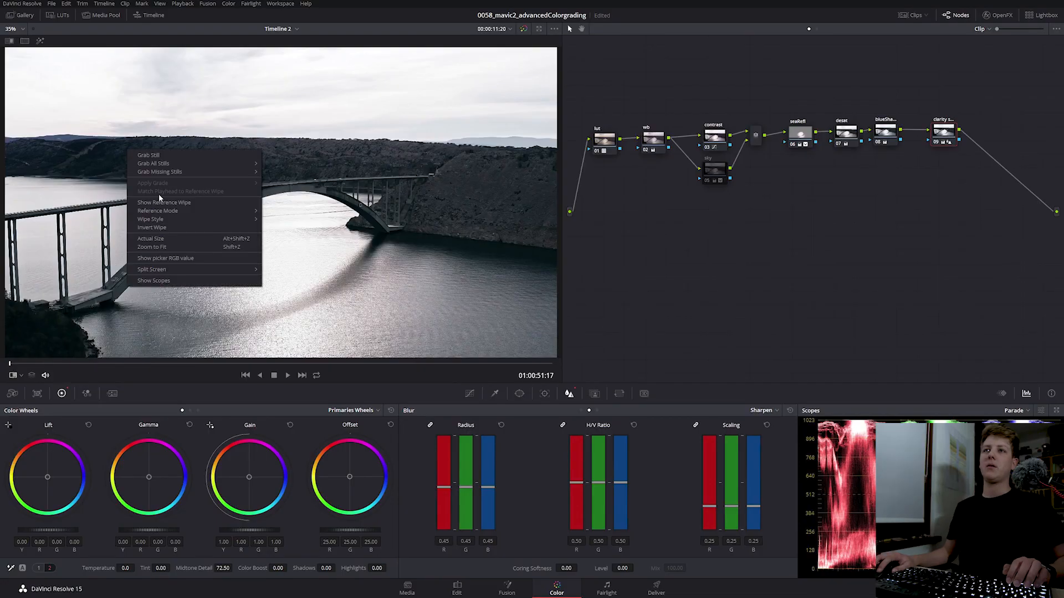
left_click(188, 231)
left_click_drag(343, 191, 376, 244)
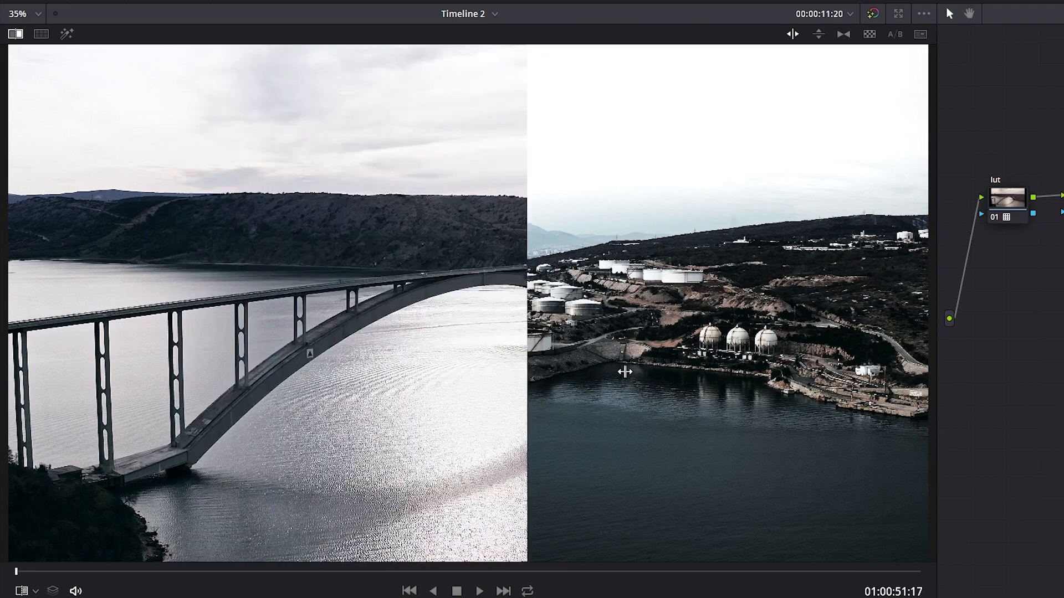
left_click_drag(625, 372, 281, 404)
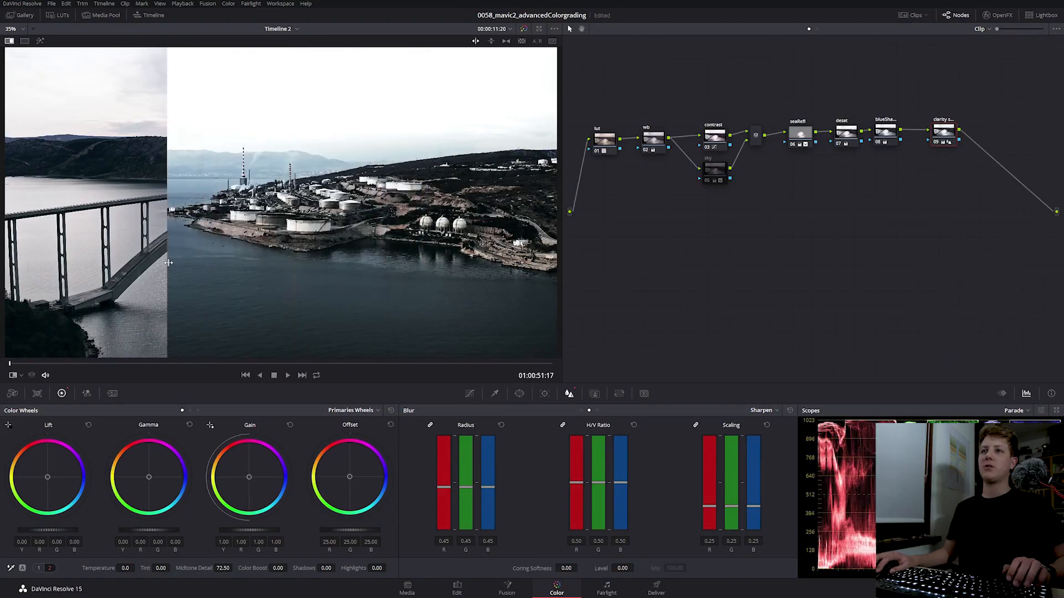
left_click_drag(168, 263, 299, 254)
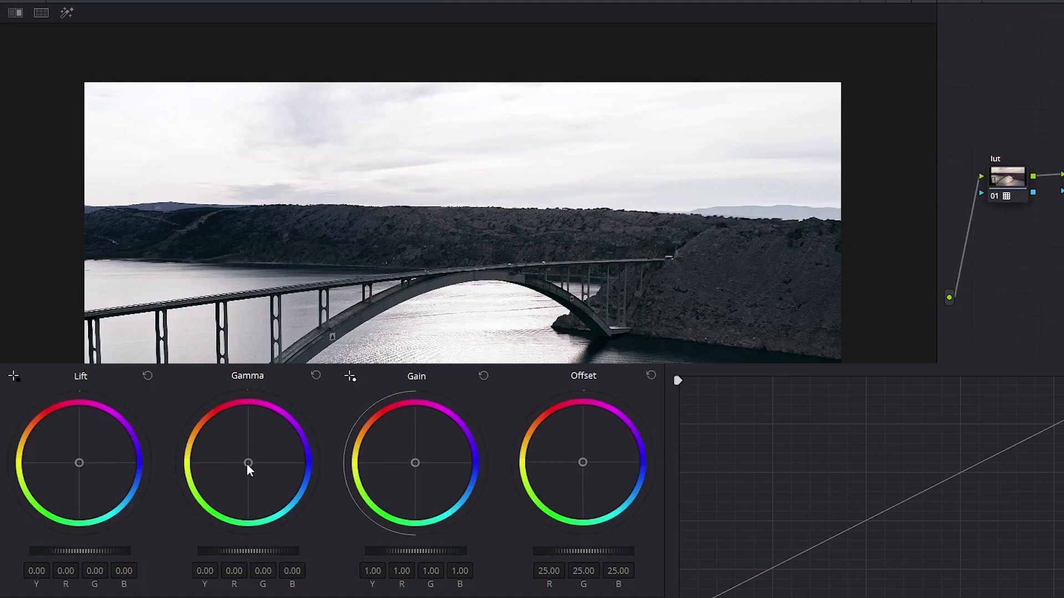
Warm the gamma to red 0.01 and blue -0.02 in the node after clarity and enable a curve window.
left_click_drag(248, 463, 245, 459)
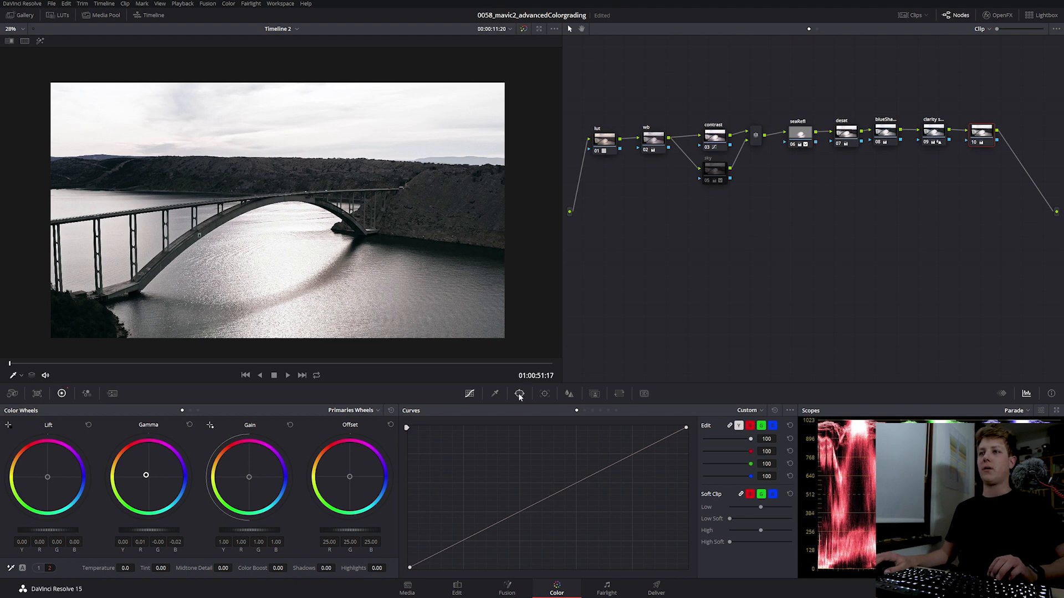
left_click(520, 394)
left_click(418, 518)
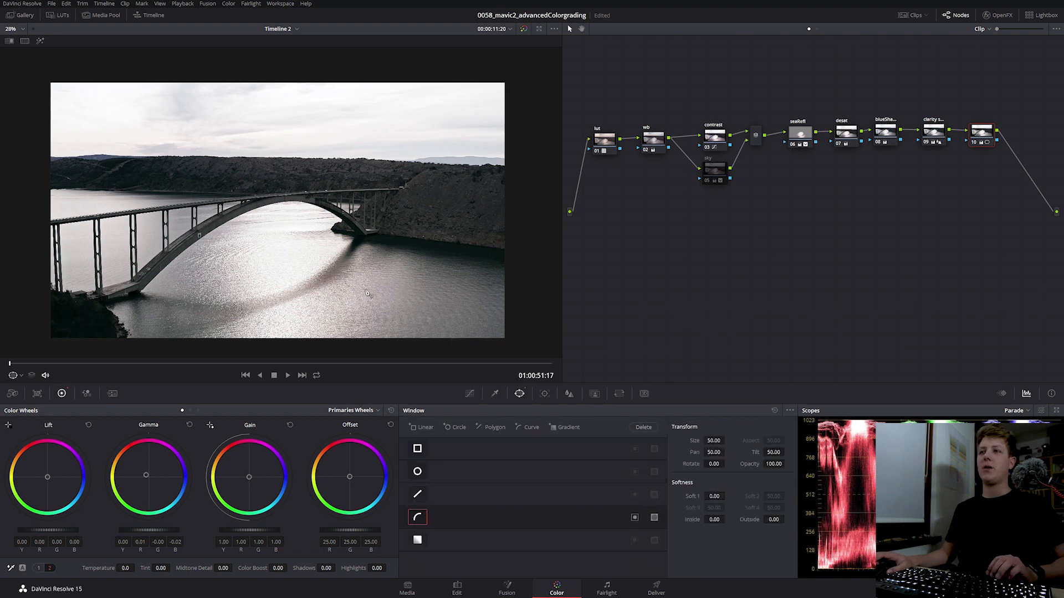
Outline the distant hills and the right bank above the waterline with the curve window, extending it beyond the frame.
left_click(335, 232)
left_click(412, 248)
left_click(542, 266)
scroll(513, 273, "down", 1)
left_click_drag(518, 263, 422, 258)
left_click(489, 256)
left_click(487, 164)
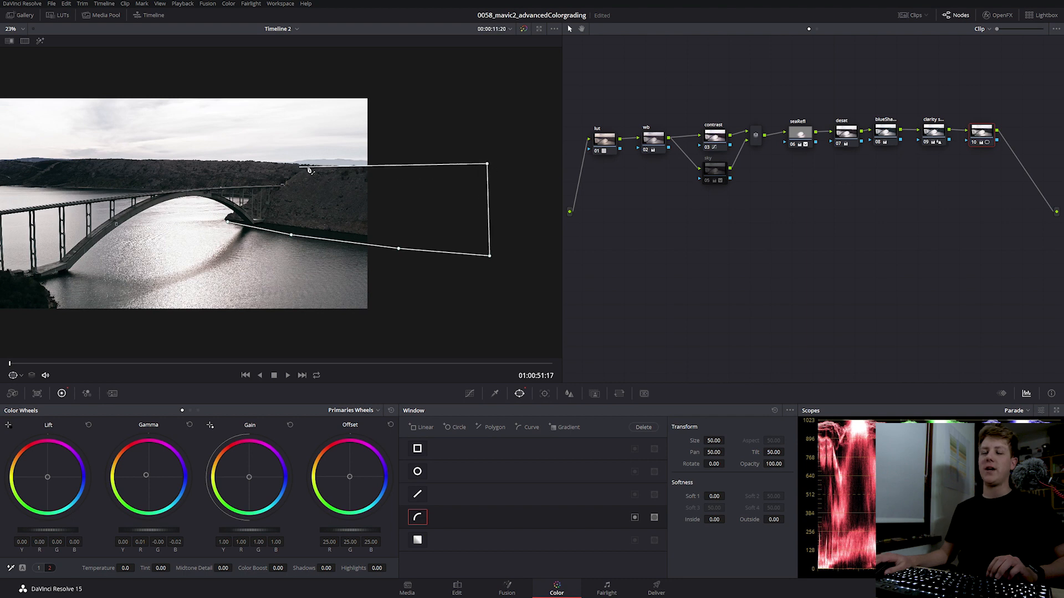
left_click_drag(307, 167, 396, 172)
left_click(395, 172)
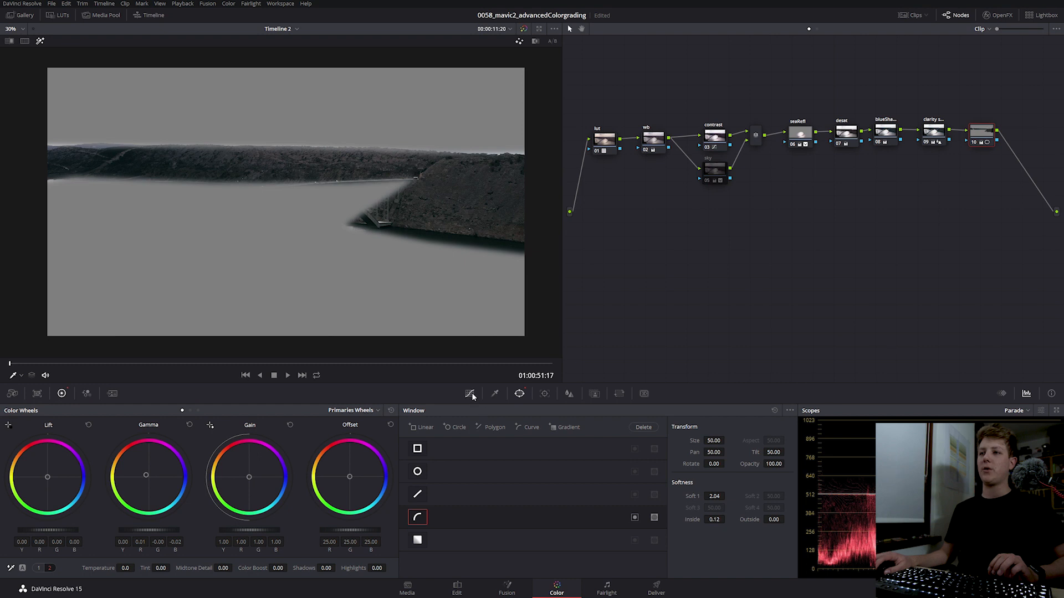
Limit the hill selection by luminance in the qualifier with High at 64.1 and High Soft at 6.3.
left_click(493, 393)
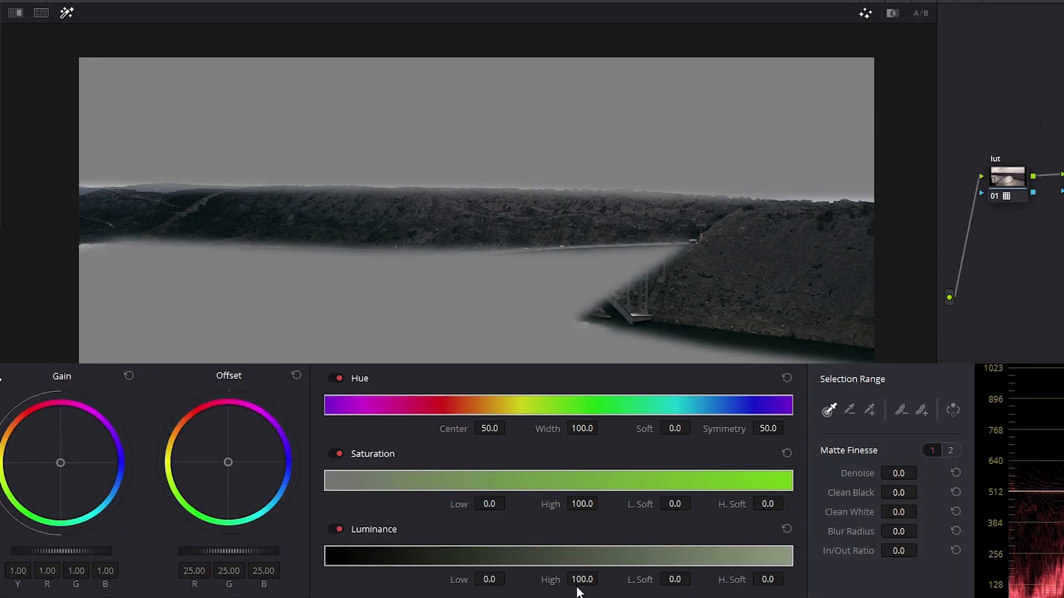
left_click_drag(587, 579, 559, 579)
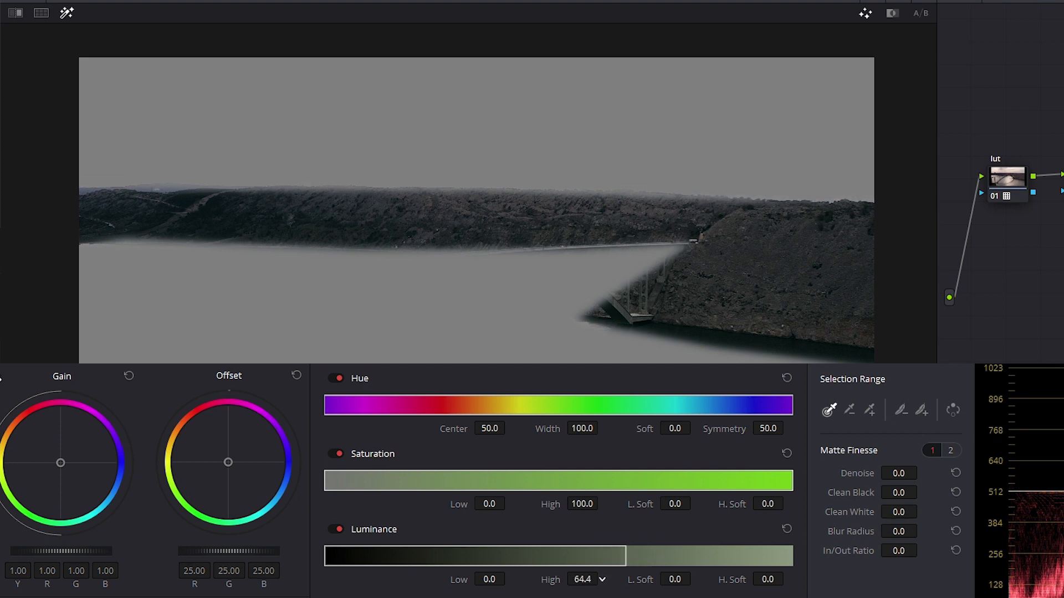
scroll(863, 271, "up", 3)
scroll(311, 351, "up", 4)
left_click_drag(895, 263, 399, 316)
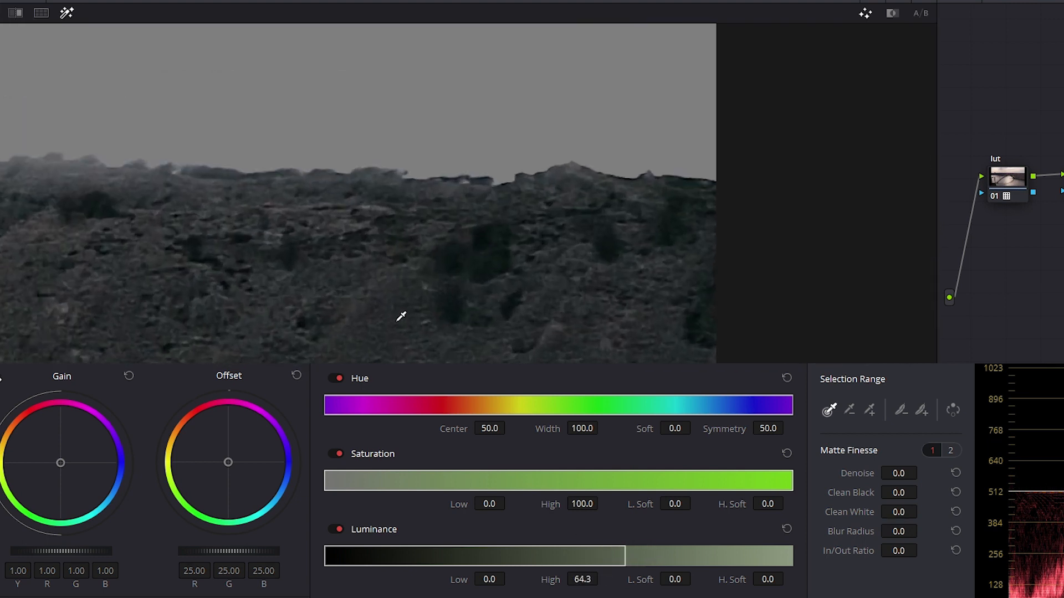
mouse_move(582, 579)
left_mouse_down()
mouse_move(602, 578)
mouse_move(583, 579)
left_mouse_up()
left_click_drag(767, 580, 797, 579)
left_click_drag(583, 579, 581, 580)
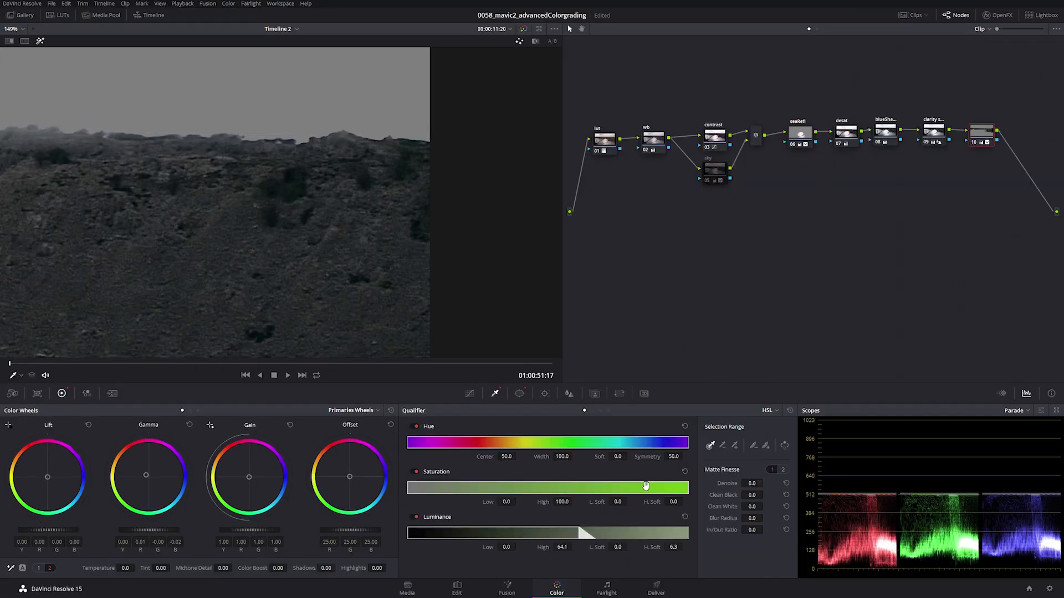
Refine the hill matte with Denoise 2.5, Blur Radius 6.7 and In/Out Ratio -38.3, and set luminance High to 60.9.
left_click_drag(899, 473, 900, 532)
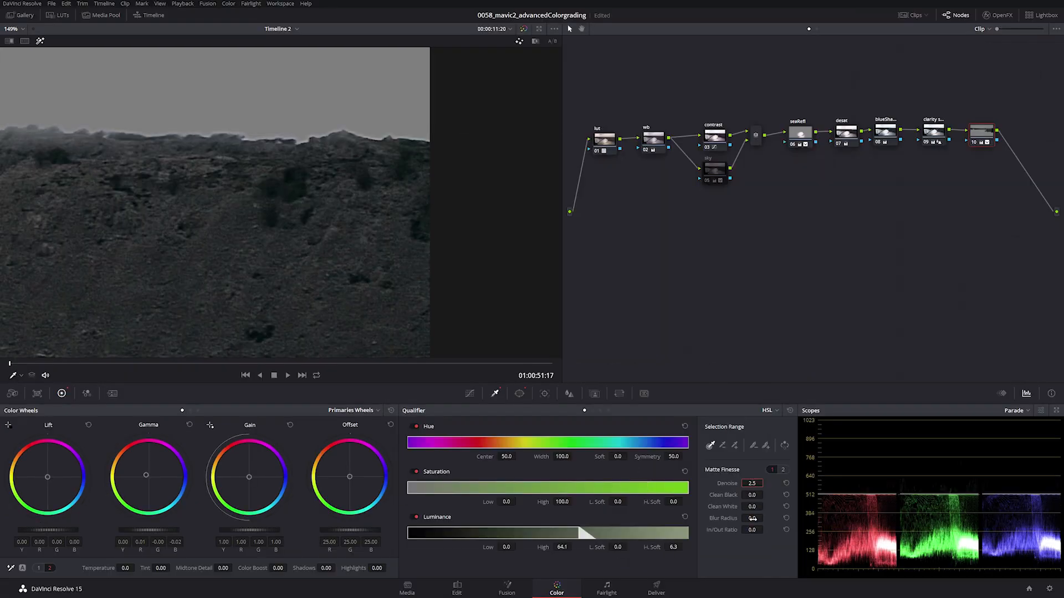
left_click_drag(562, 547, 558, 548)
key("shift+z")
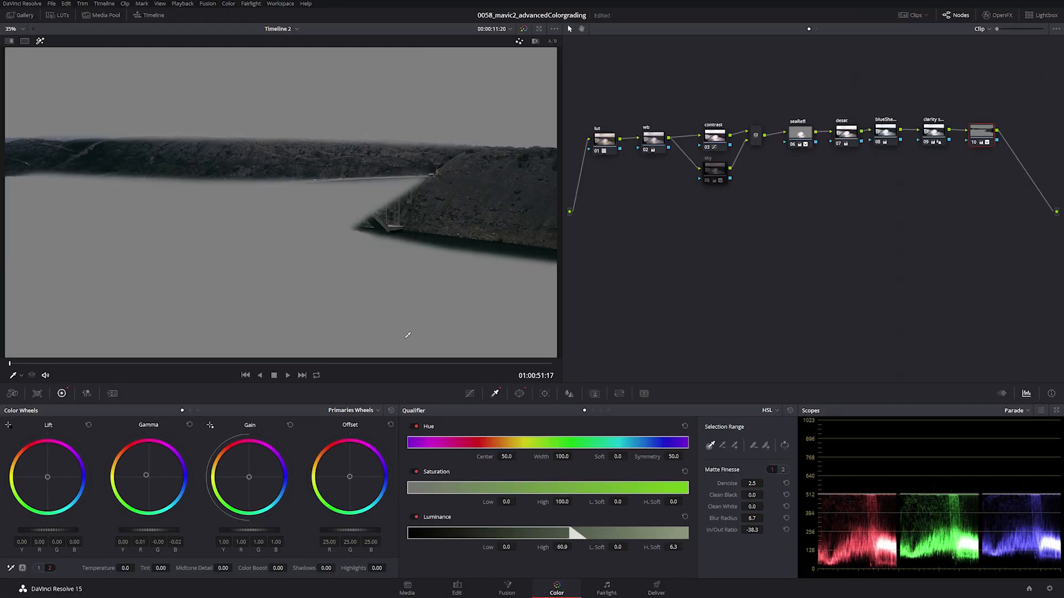
Fit the curve window's lower edge to the right bank's shoreline and turn off the highlight view.
left_click(519, 393)
left_click_drag(532, 266, 284, 260)
left_click_drag(375, 267, 375, 249)
key("shift+z")
left_click(40, 41)
Track the hill window forward through the clip and stop partway to correct it.
scroll(310, 221, "down", 3)
left_click(545, 393)
left_click(449, 427)
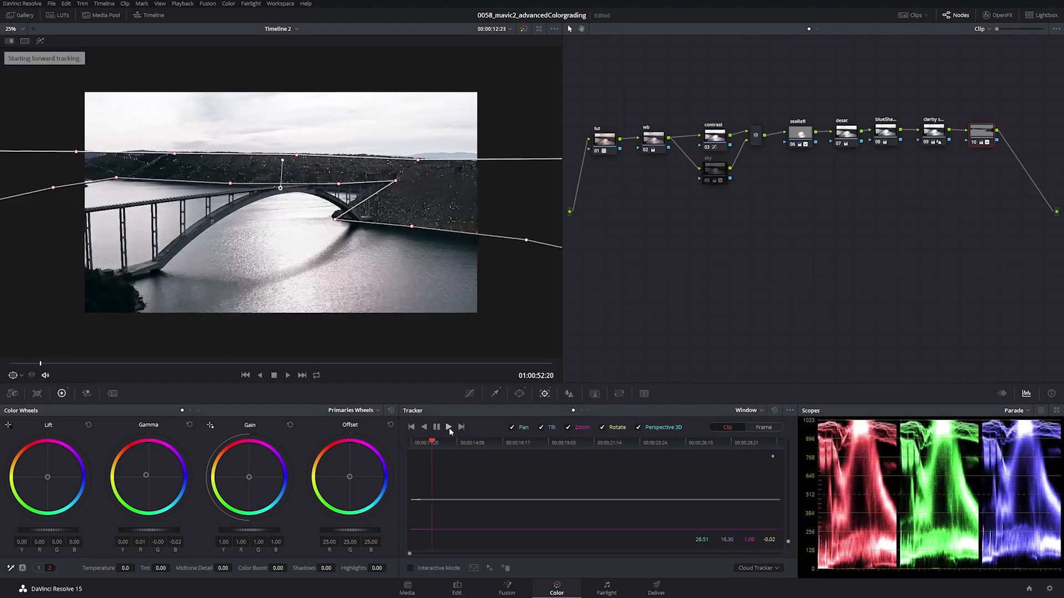
left_click(437, 428)
Switch the tracker to Frame mode, realign the window points with the hills and shoreline, and continue tracking forward.
scroll(281, 203, "up", 1)
left_click(770, 428)
left_click_drag(478, 162, 449, 166)
left_click_drag(281, 203, 400, 216)
left_click_drag(165, 187, 156, 177)
left_click_drag(40, 121, 36, 133)
left_click(449, 427)
left_click(436, 427)
At 01:00:57:03, refit the hill window's left shoreline point and the two corners near the bridge's far end.
left_click_drag(527, 444, 513, 442)
left_click_drag(165, 187, 155, 177)
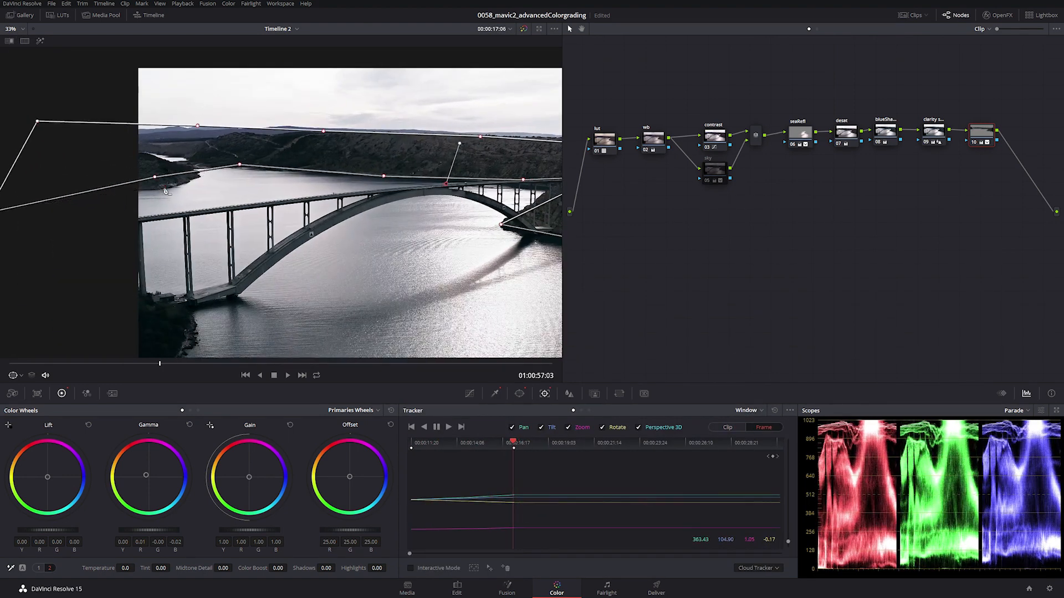
left_click_drag(416, 221, 281, 233)
left_click_drag(433, 191, 462, 188)
left_click_drag(366, 236, 369, 241)
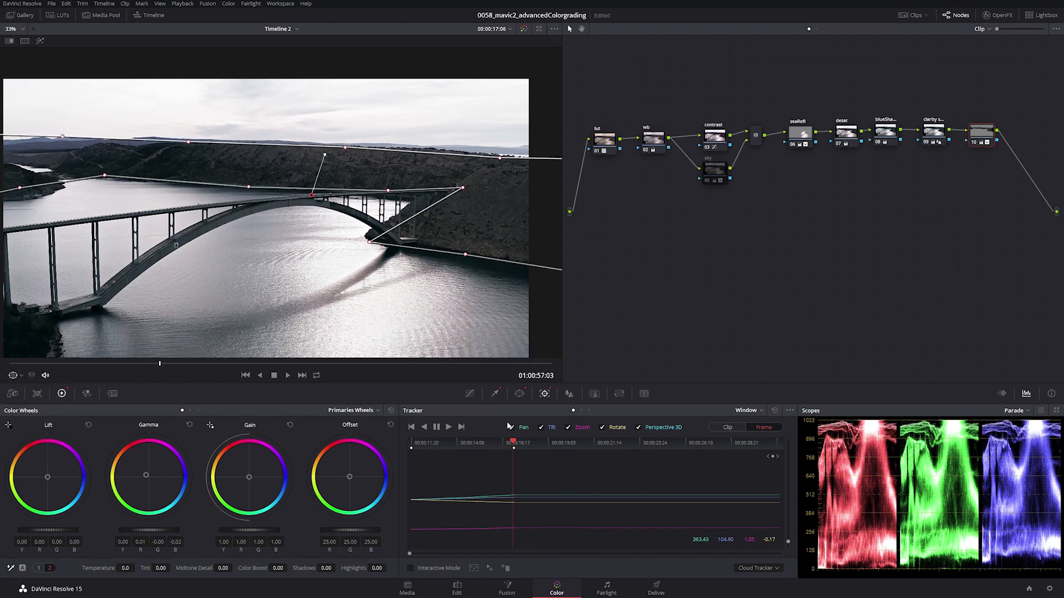
left_click_drag(463, 188, 461, 185)
left_click_drag(370, 242, 372, 239)
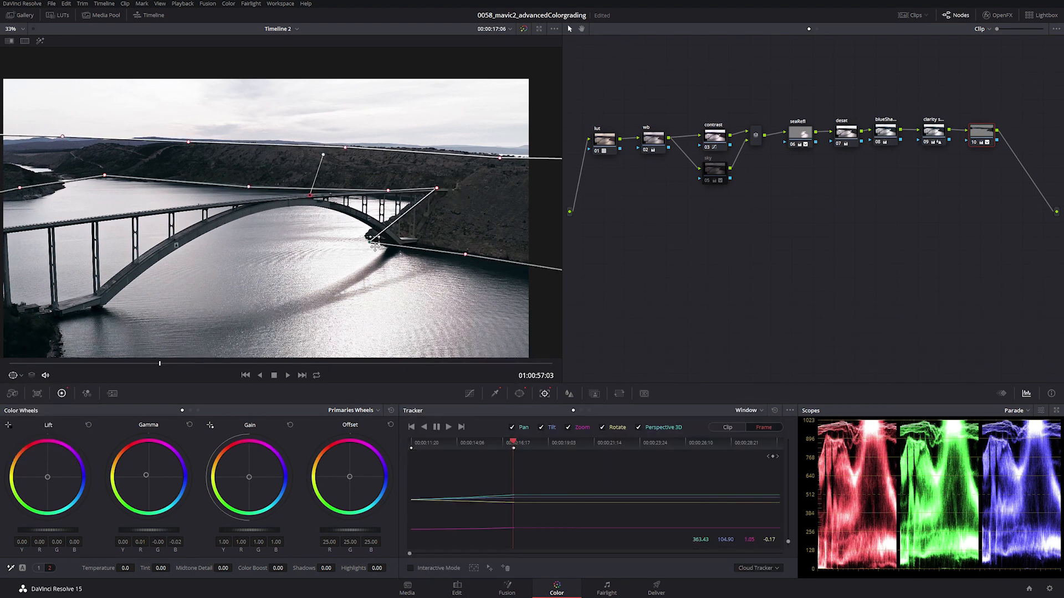
Reshape the hill window's left-hand points to follow the hills and track it forward through the remaining frames.
left_click_drag(172, 232, 418, 234)
left_click_drag(266, 189, 277, 199)
left_click_drag(148, 133, 146, 145)
left_click_drag(444, 233, 222, 228)
left_click_drag(513, 443, 590, 447)
scroll(281, 202, "down", 3)
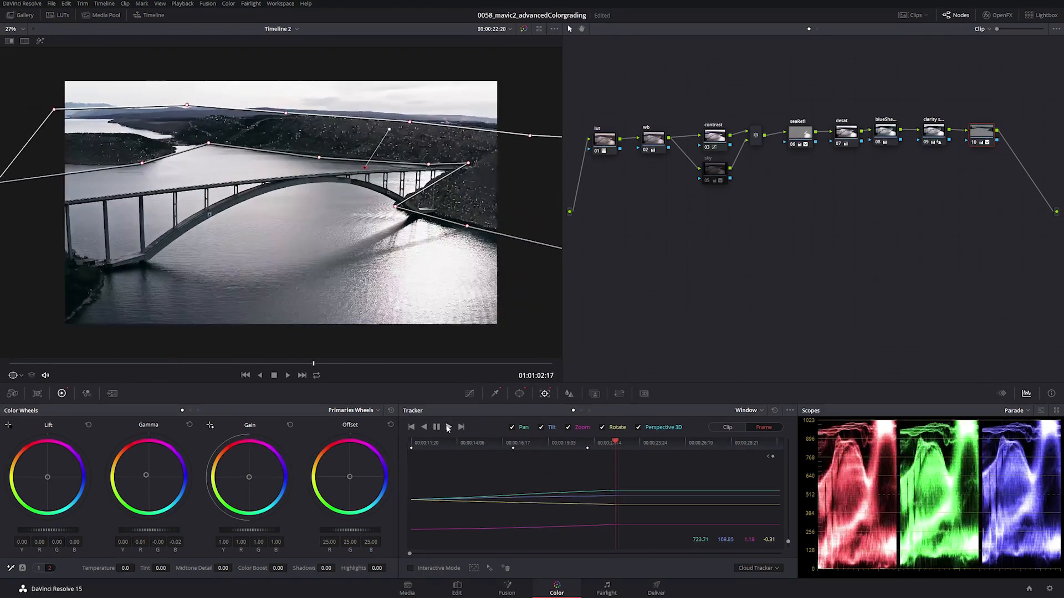
left_click(447, 427)
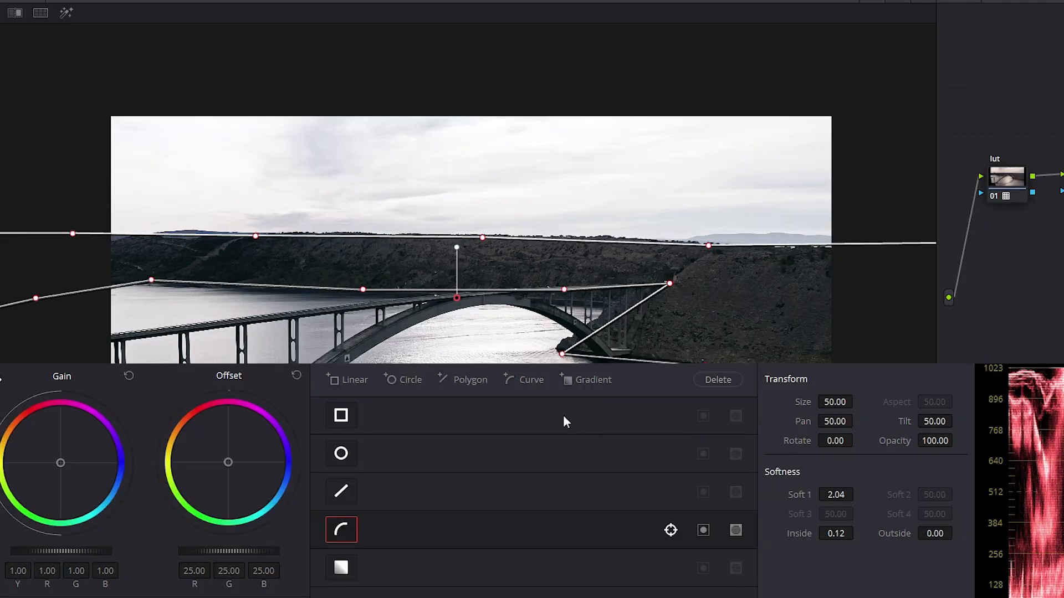
Add a second curve window outlining the dark foreground bank in the lower left of the bridge shot.
left_click(540, 382)
left_click_drag(407, 408, 577, 315)
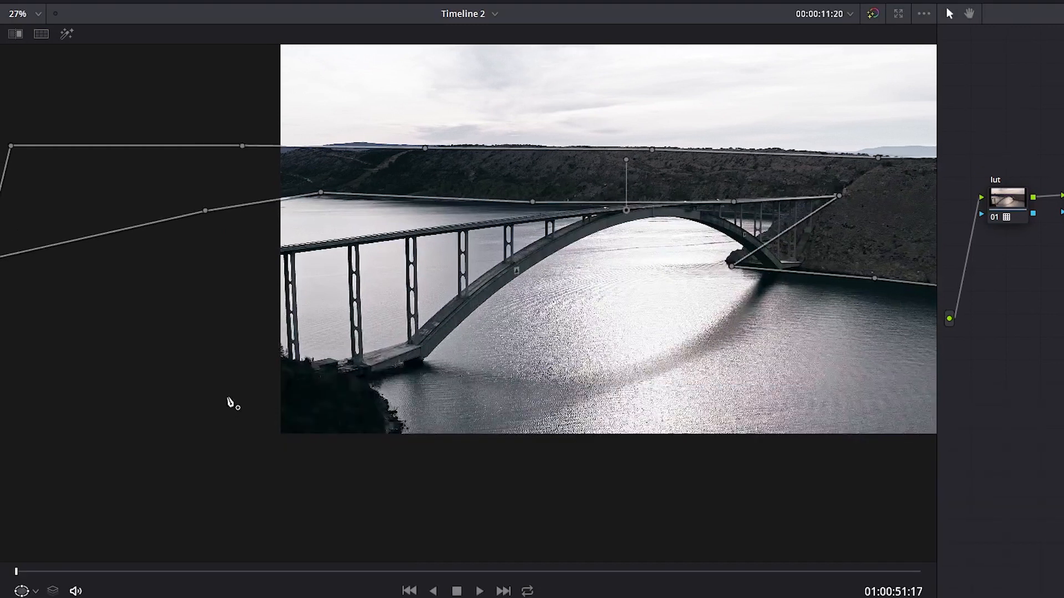
left_click(410, 469)
left_click(404, 421)
left_click(330, 363)
left_click(212, 303)
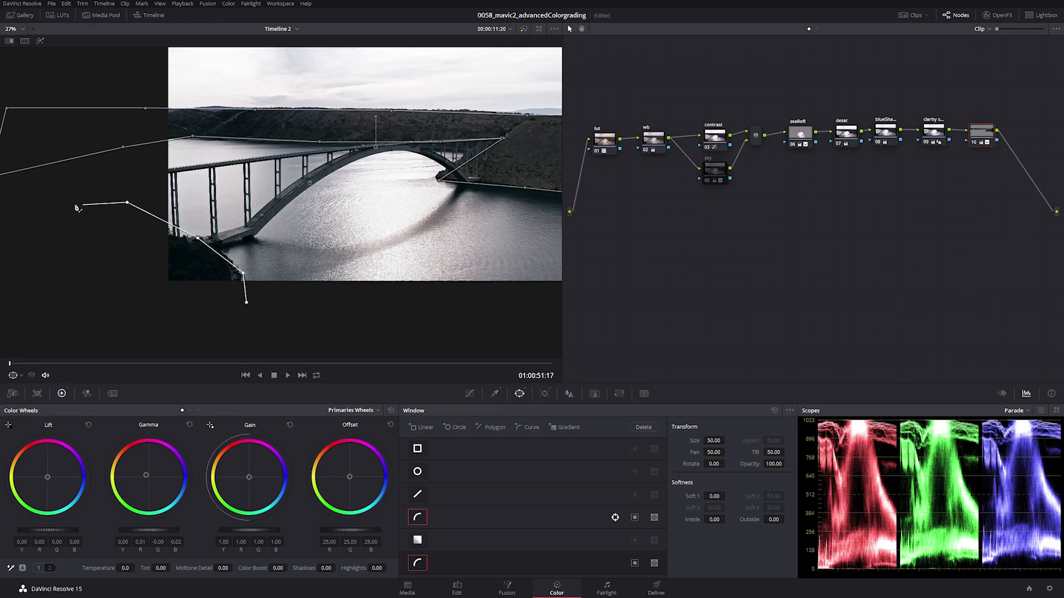
left_click(56, 205)
left_click(63, 325)
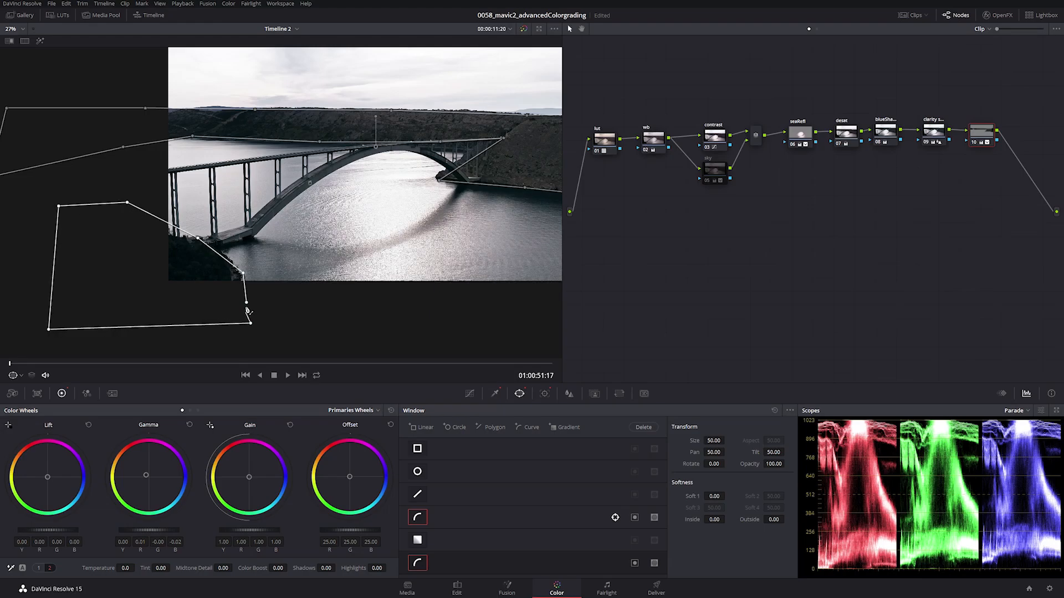
left_click(247, 303)
Highlight the node's selection and soften the edge of the foreground bank window.
left_click(41, 42)
left_click_drag(829, 494, 858, 494)
left_click(495, 393)
left_click(520, 393)
Track the foreground bank window forward through the clip.
left_click(545, 395)
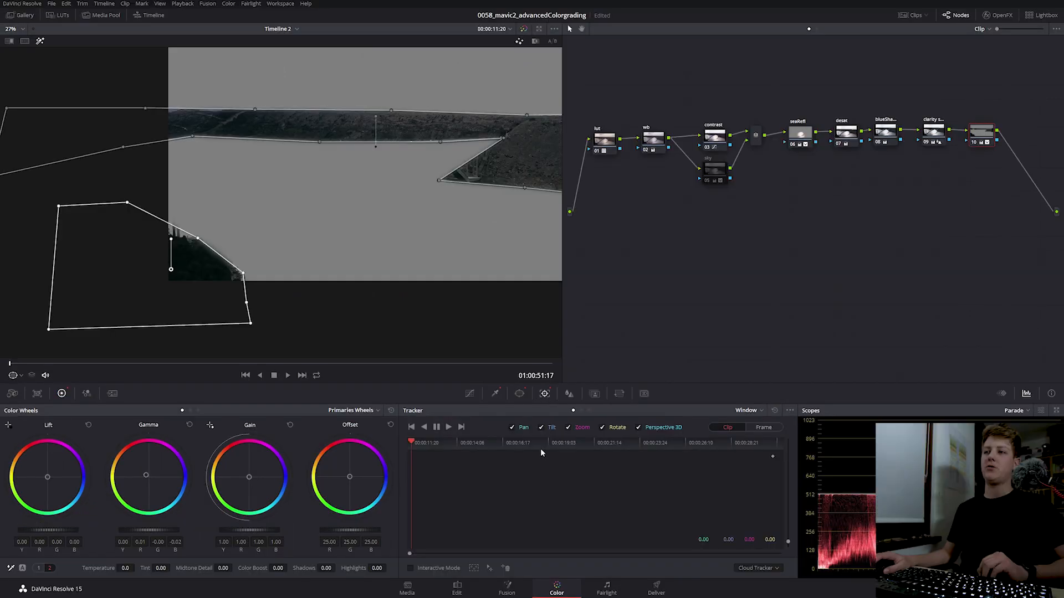
left_click(450, 427)
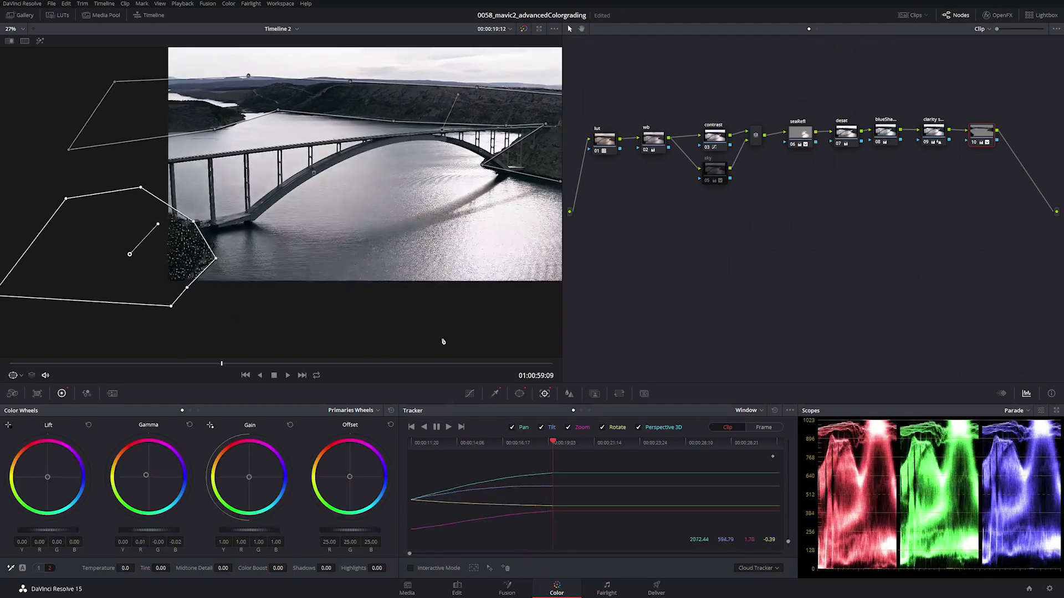
Return from the tracker to the window settings and hide the window outlines over the bridge shot.
left_click_drag(427, 292, 357, 328)
mouse_move(713, 442)
left_mouse_down()
mouse_move(684, 444)
mouse_move(713, 443)
left_mouse_up()
left_click_drag(121, 242, 134, 245)
left_click(447, 429)
left_click(17, 376)
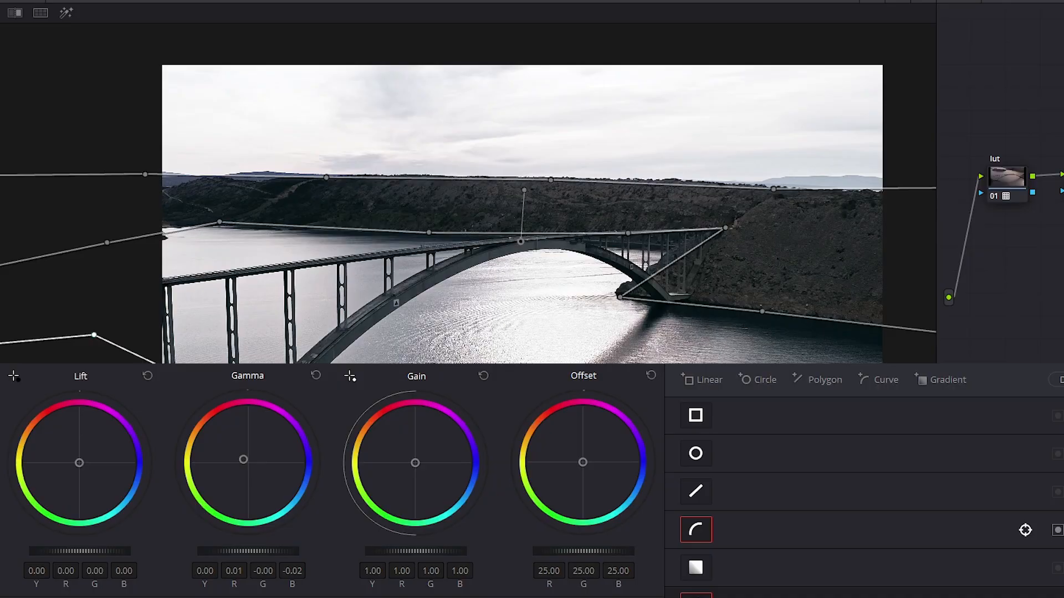
left_click(47, 314)
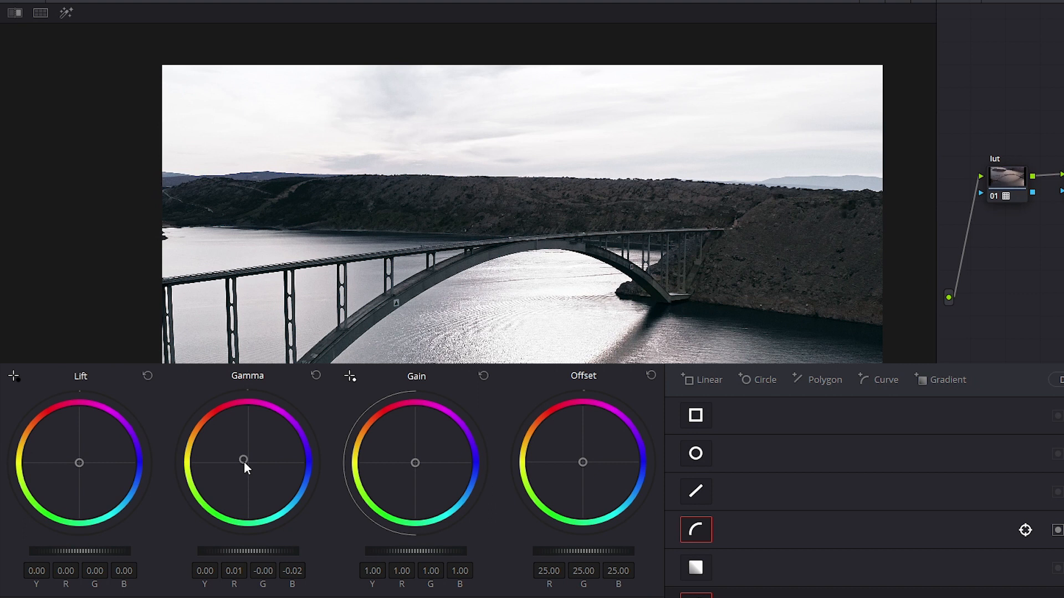
Push the land node's Gamma towards orange, to red 0.02 and blue -0.03, comparing it with the reference still through a wipe.
left_click_drag(242, 461, 243, 460)
right_click(417, 231)
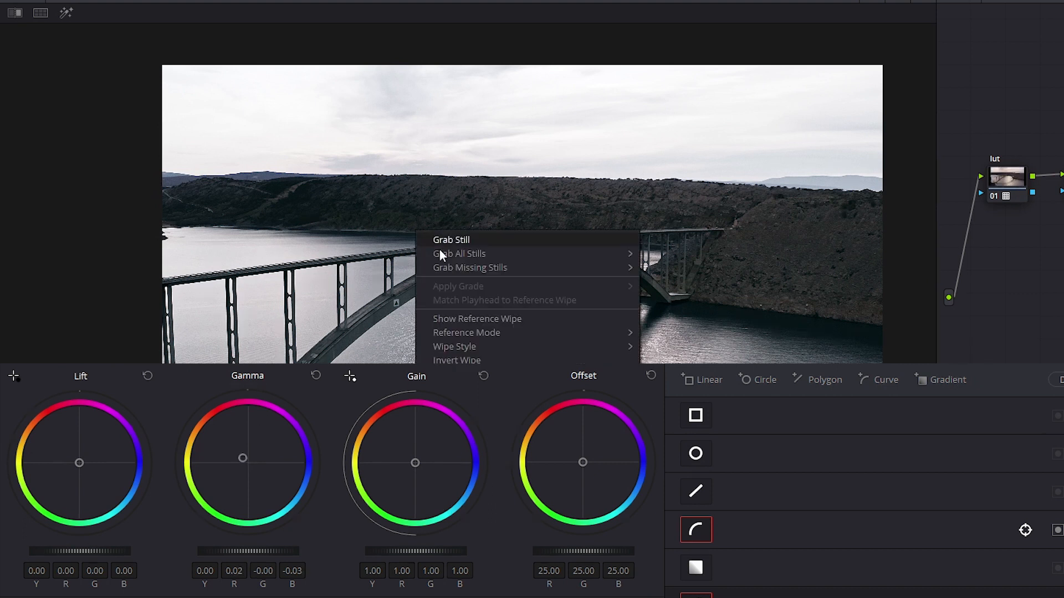
left_click(498, 320)
left_click_drag(548, 328, 642, 328)
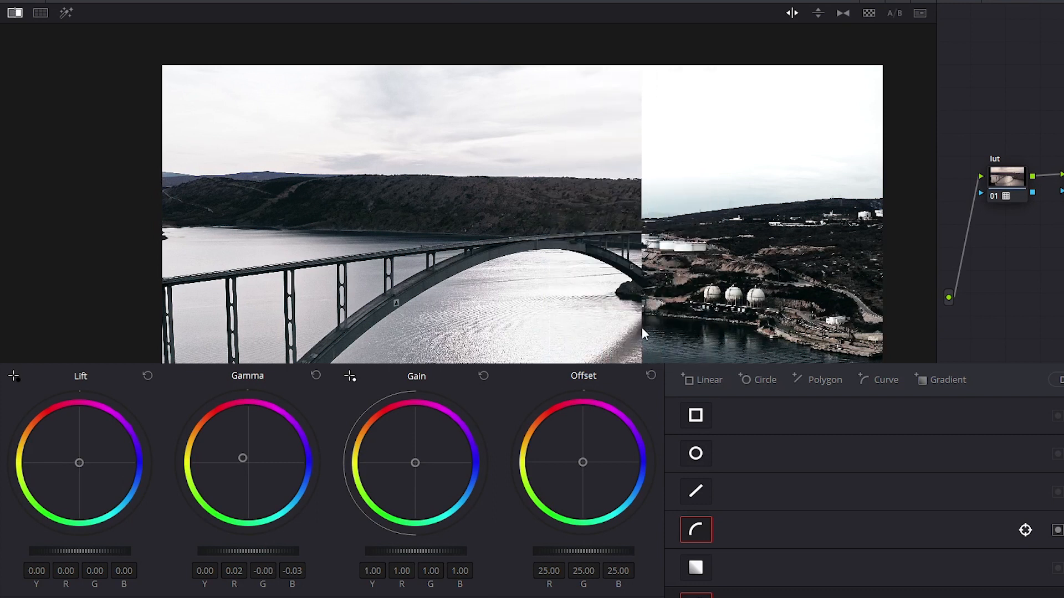
left_click_drag(245, 458, 243, 455)
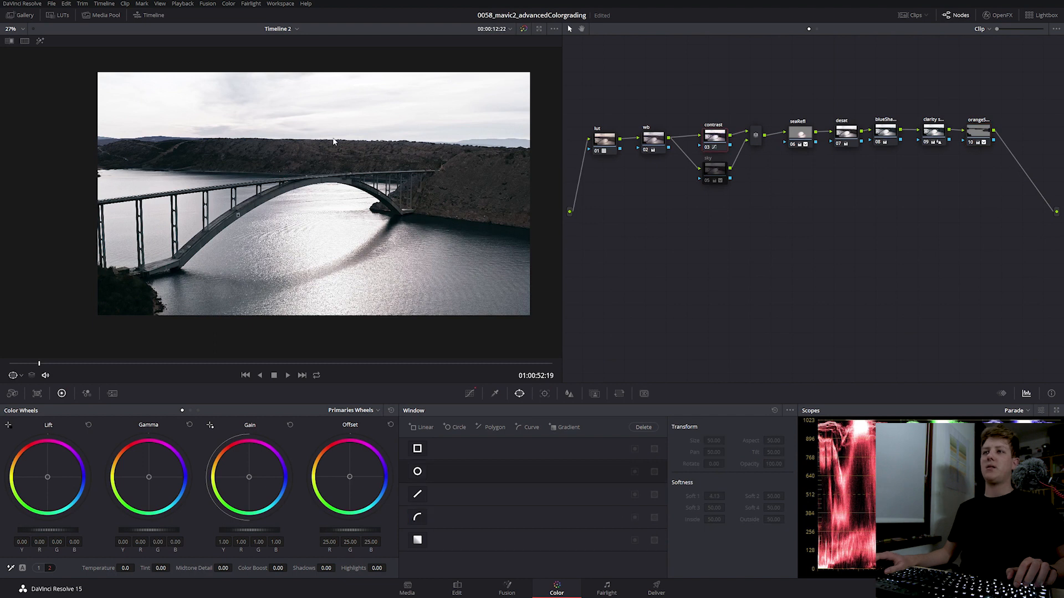
Strengthen the contrast node's S-curve by raising its highlight point slightly and shifting its shadow point to darken the shadows.
left_click(470, 393)
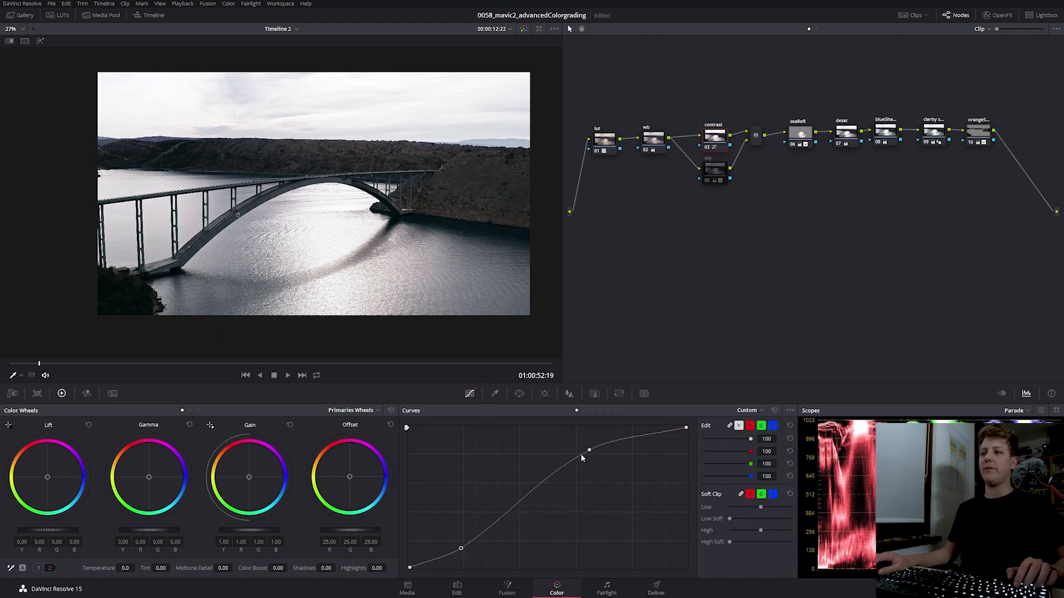
left_click_drag(589, 450, 588, 448)
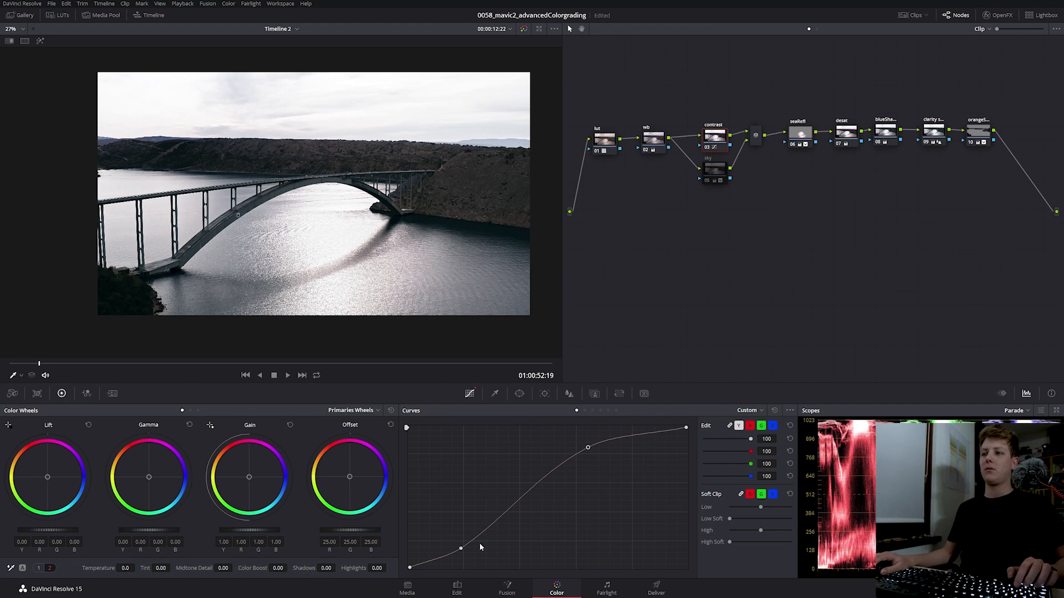
left_click_drag(460, 549, 472, 550)
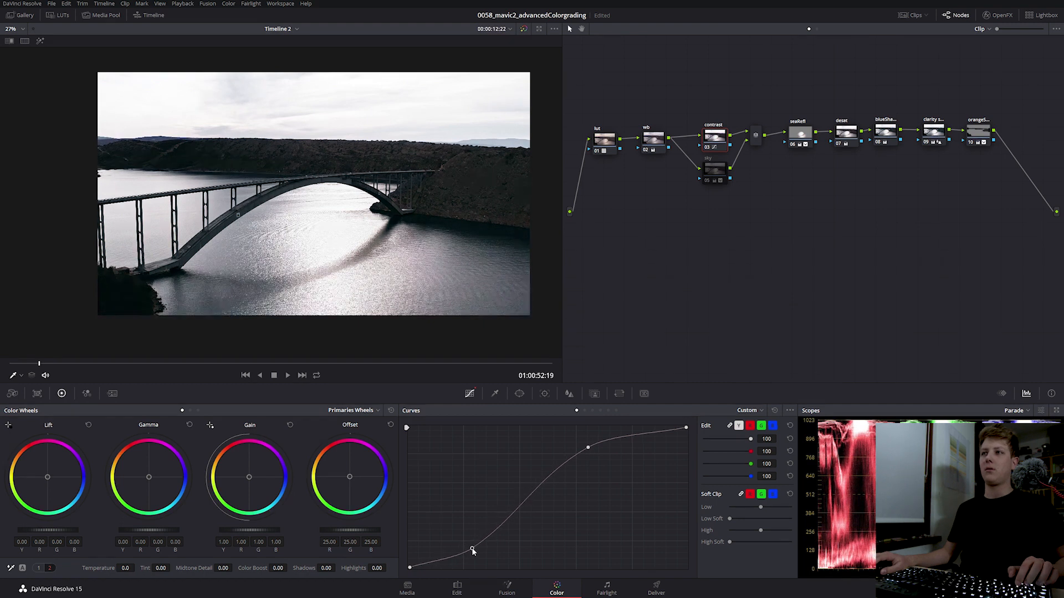
Compare the shot with the reference still through a moving wipe and lower the contrast curve's shadow point slightly.
right_click(338, 212)
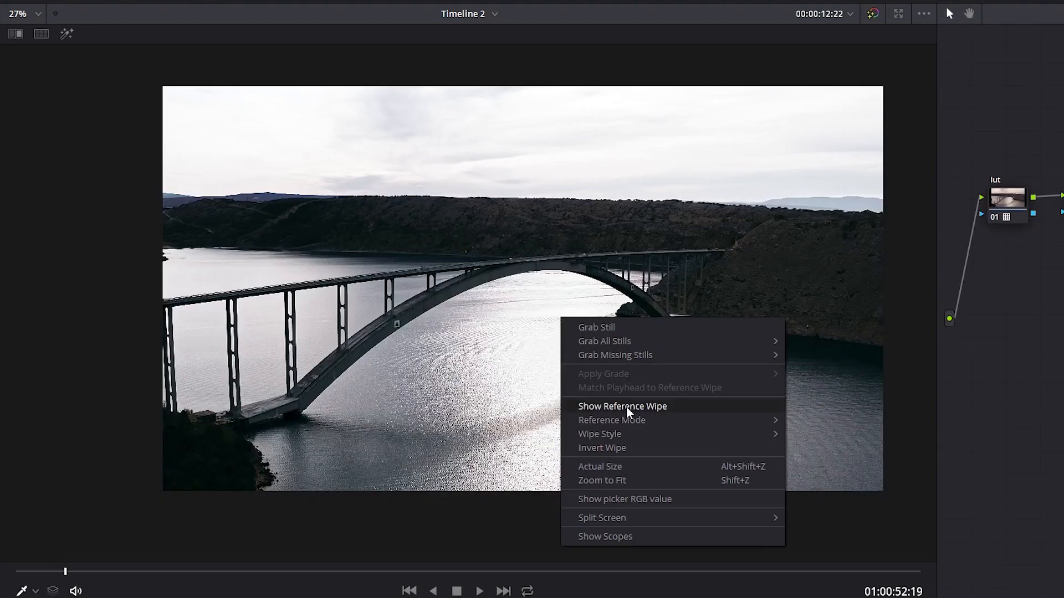
left_click(363, 264)
left_click_drag(645, 343, 580, 386)
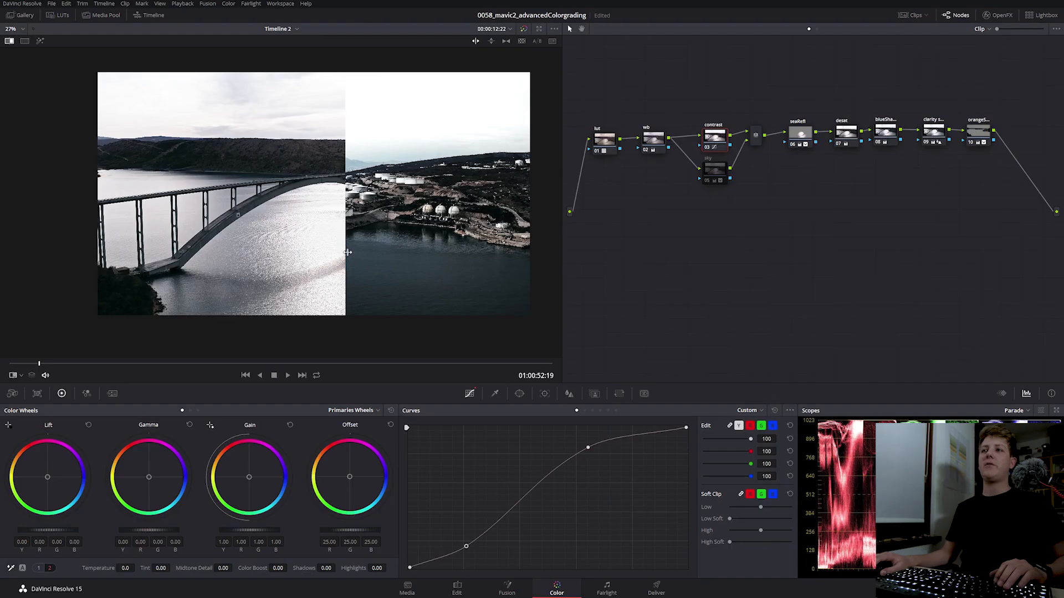
left_click_drag(348, 252, 499, 259)
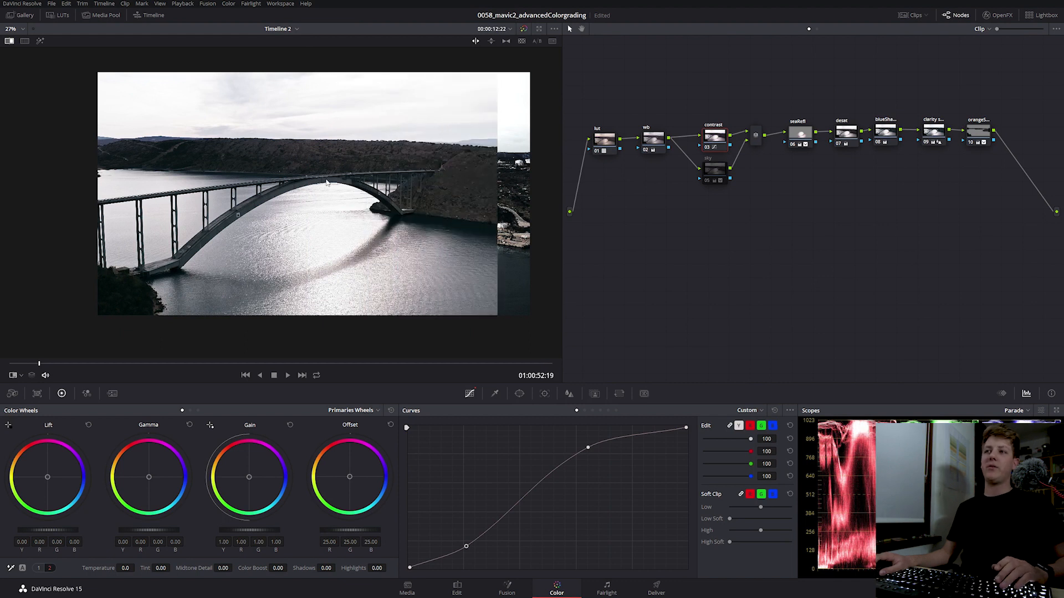
left_click_drag(327, 303, 412, 290)
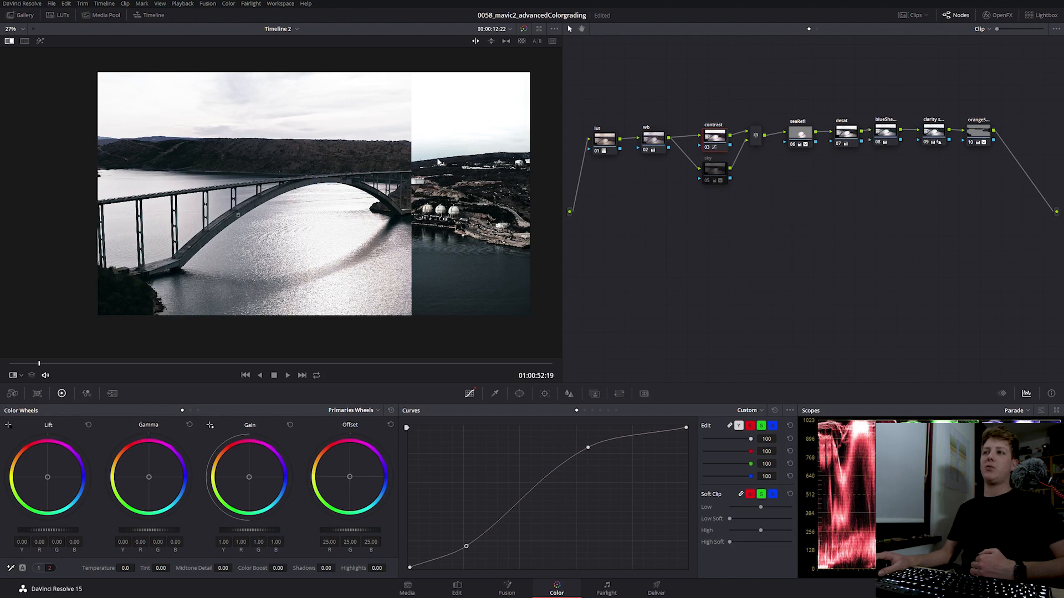
left_click_drag(415, 134, 317, 183)
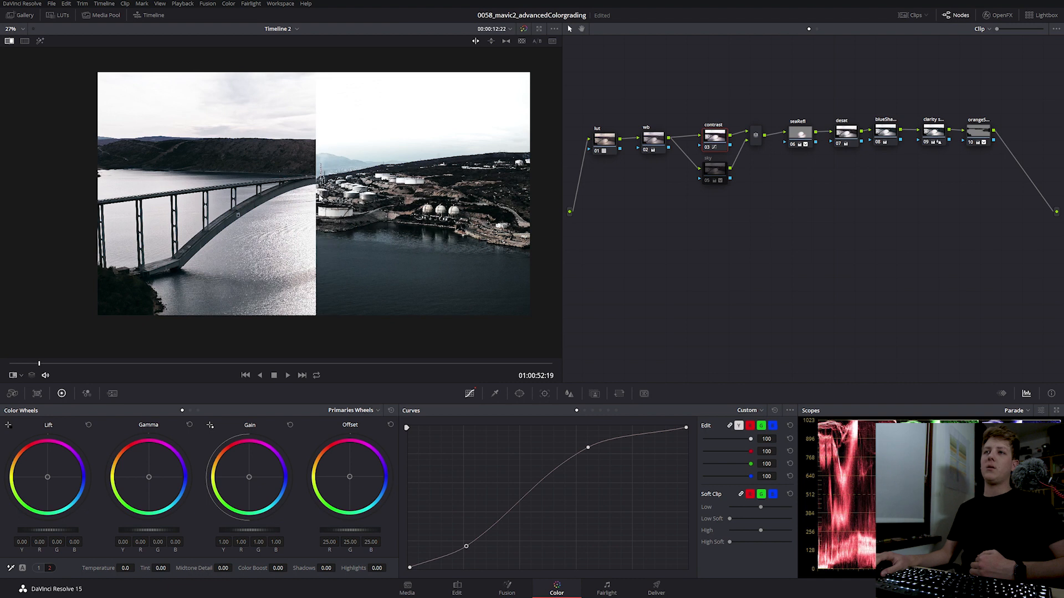
left_click_drag(342, 237, 354, 256)
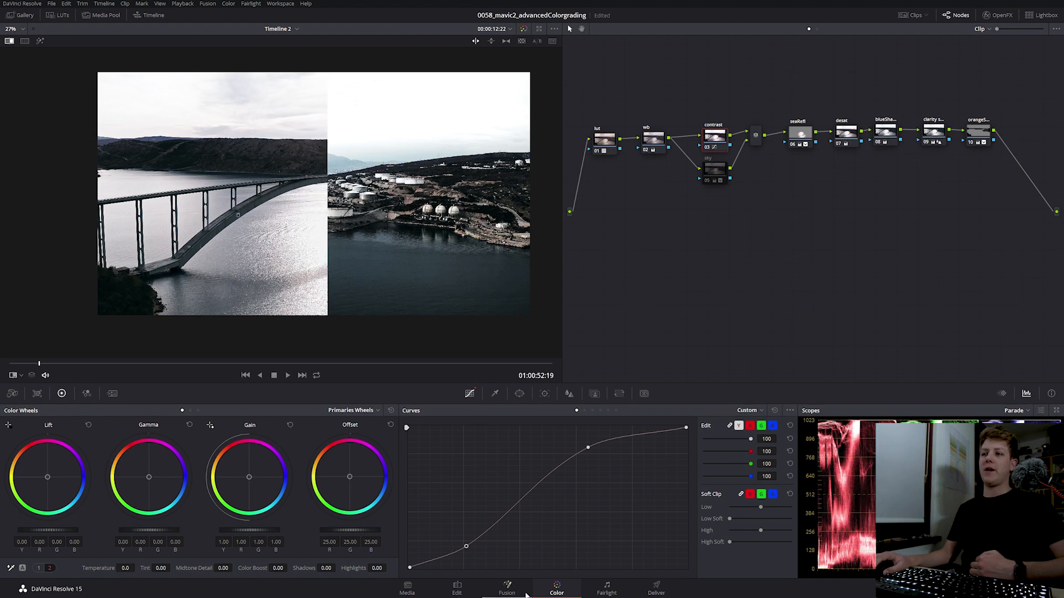
left_click_drag(467, 548, 468, 552)
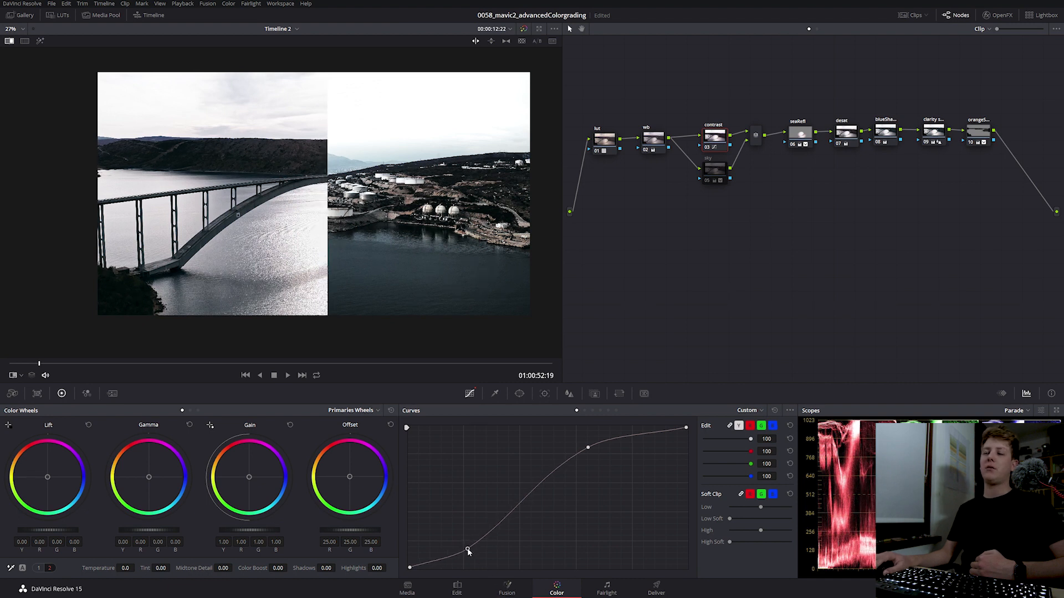
left_click_drag(330, 166, 313, 149)
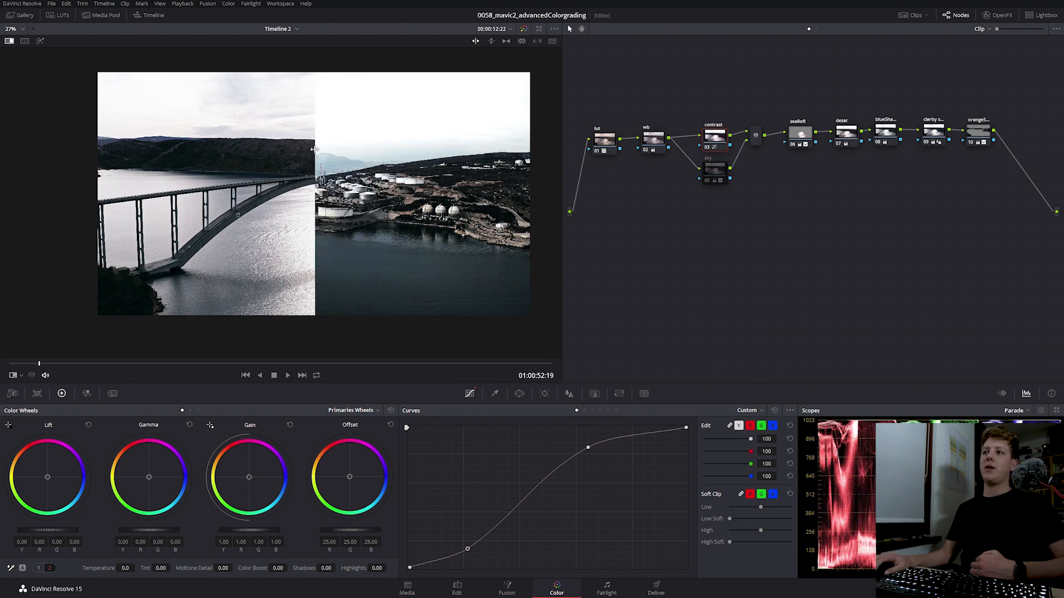
Push the blue shadows node's Lift further towards teal, to red -0.03, green 0.01 and blue 0.02.
left_click(887, 135)
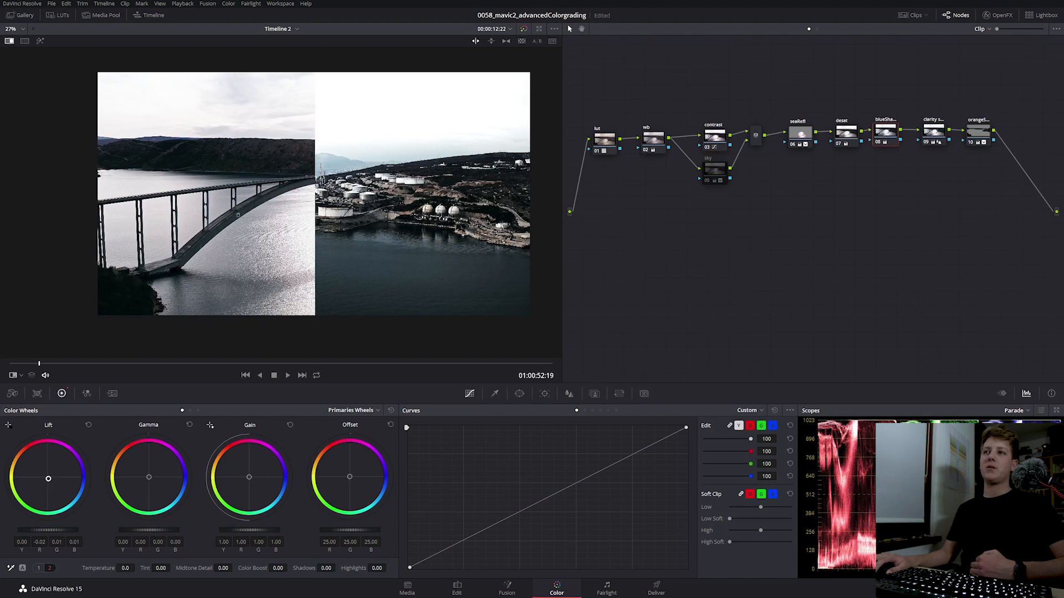
left_click_drag(48, 479, 48, 479)
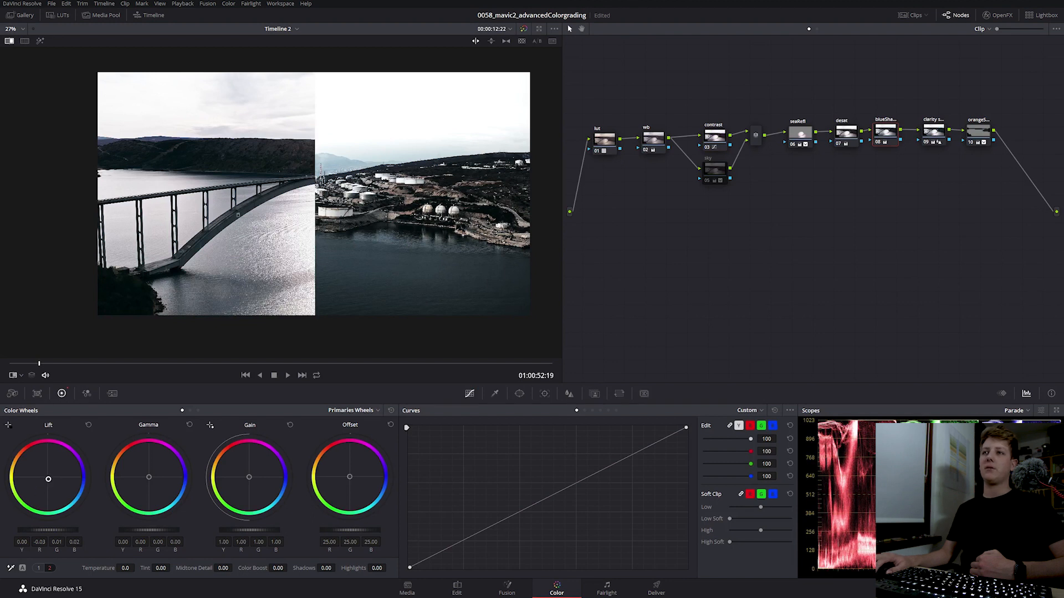
left_click_drag(316, 191, 426, 200)
Add a gentle S-curve to the orange land node and set its Midtone Detail to 33.
left_click(982, 134)
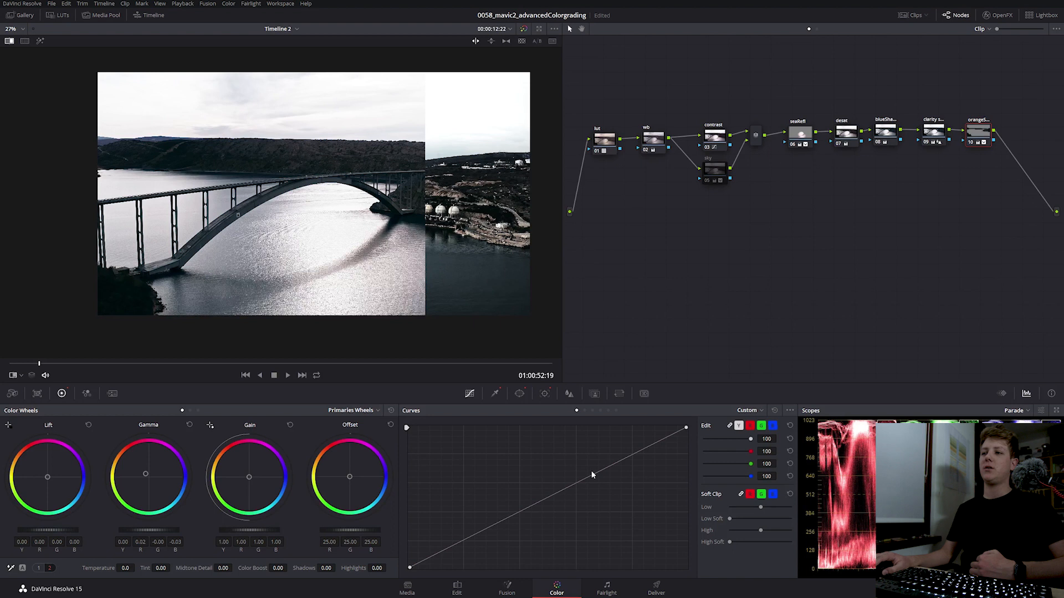
left_click_drag(599, 471, 589, 467)
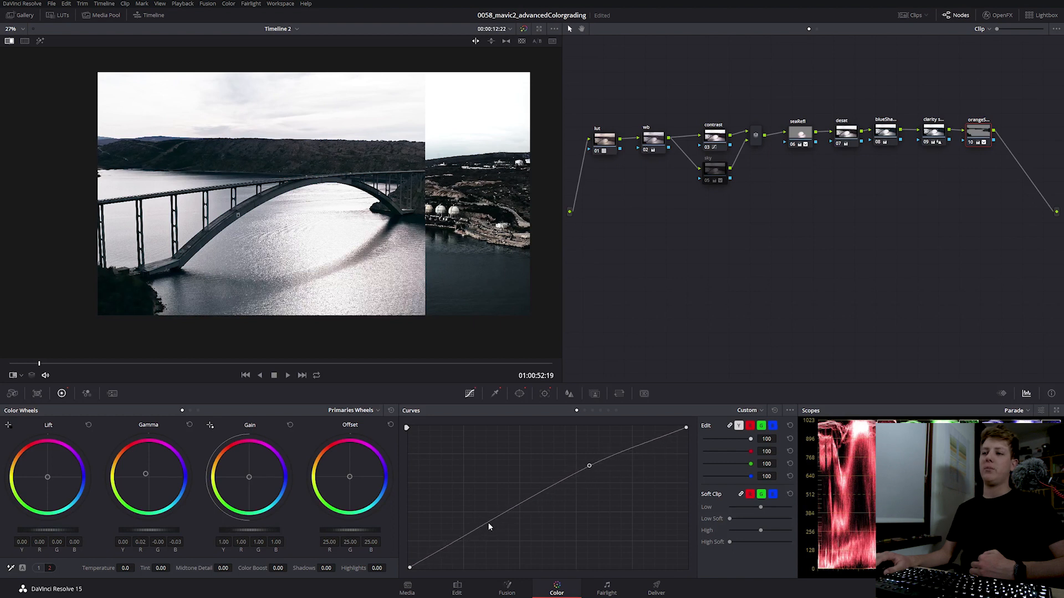
left_click_drag(490, 524, 496, 528)
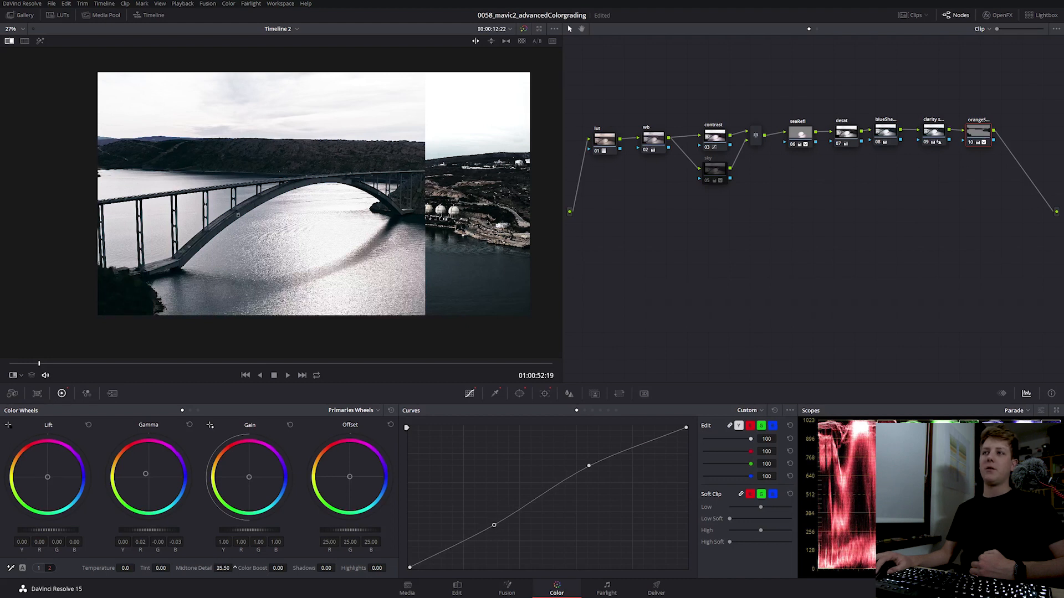
mouse_move(588, 466)
left_mouse_down()
mouse_move(577, 476)
mouse_move(560, 464)
mouse_move(581, 470)
left_mouse_up()
Examine the hillside detail up close against the reference still, turn off the reference wipe and inspect the bridge's far end.
scroll(257, 240, "up", 5)
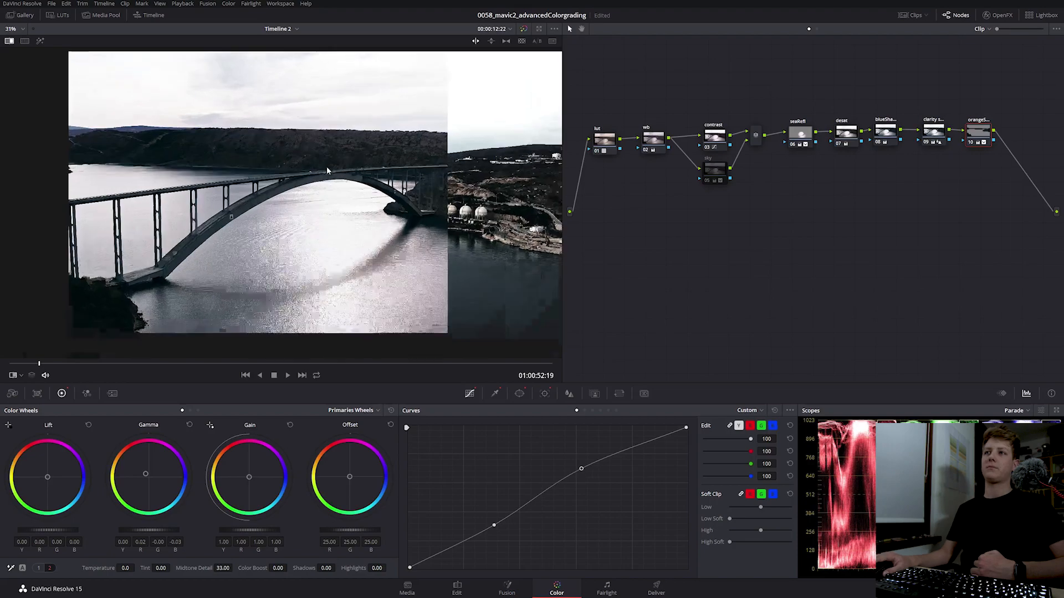
scroll(286, 225, "up", 5)
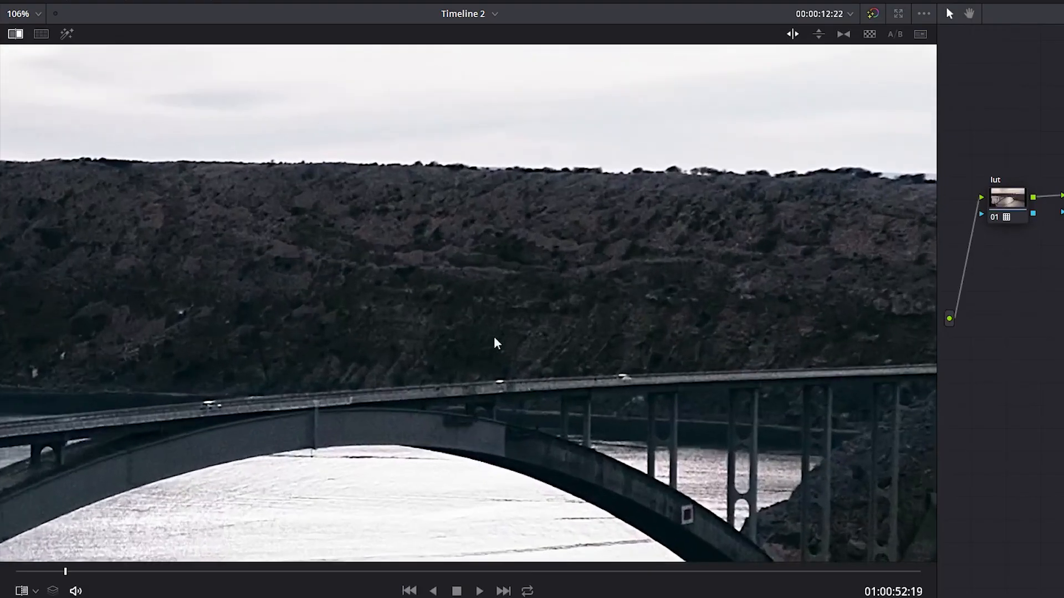
left_click_drag(340, 227, 98, 240)
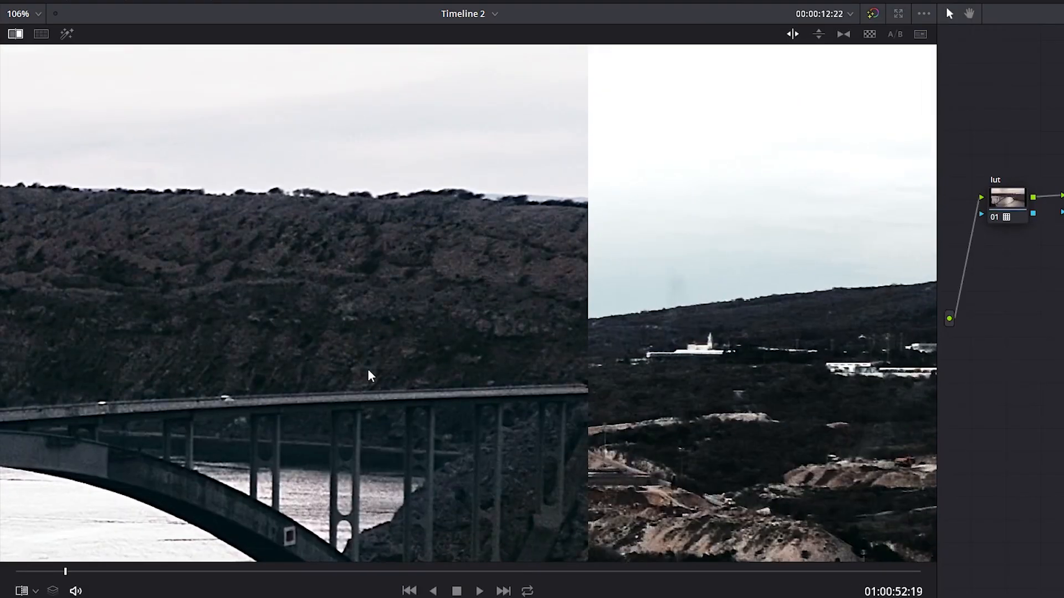
left_click_drag(364, 410, 696, 542)
left_click_drag(411, 419, 749, 428)
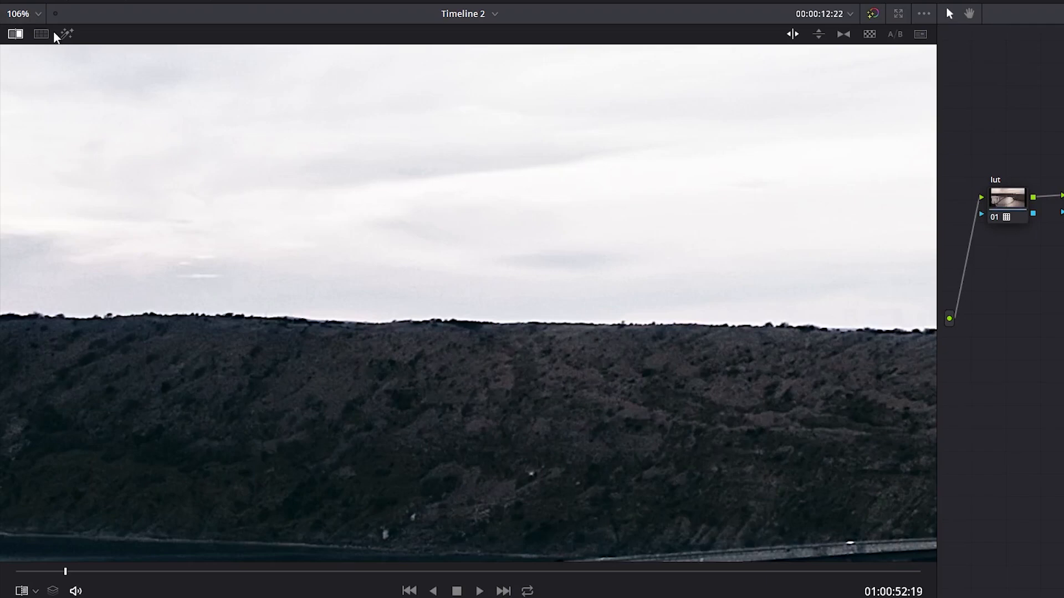
scroll(533, 340, "down", 10)
right_click(377, 204)
left_click(410, 257)
scroll(417, 233, "up", 5)
left_click_drag(426, 220, 196, 228)
scroll(196, 228, "up", 4)
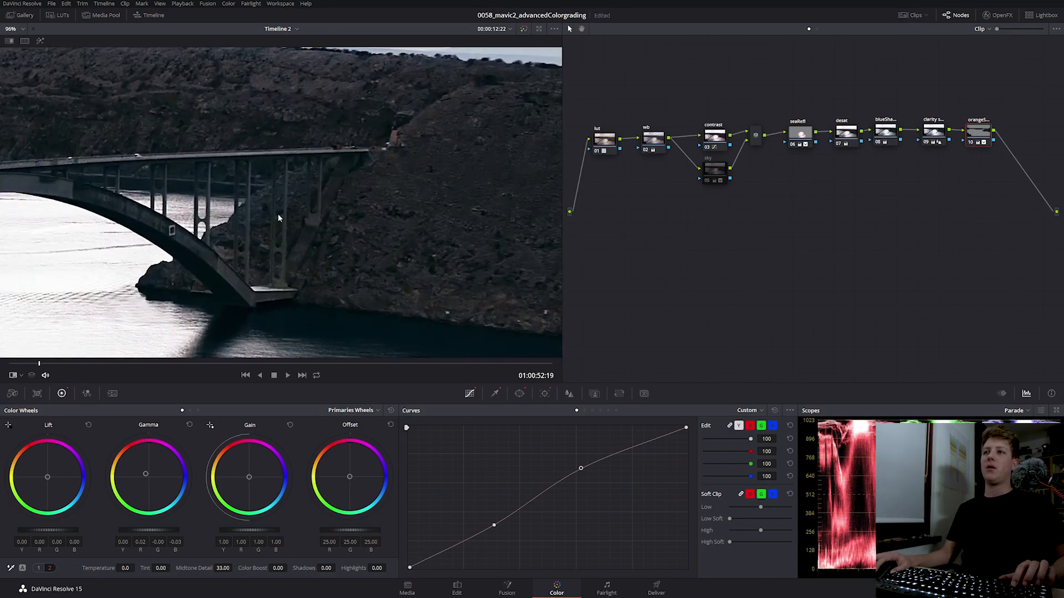
Move the blue shadows node to the end of the node chain, behind the orange land node, and reconnect the remaining nodes.
left_click(887, 130)
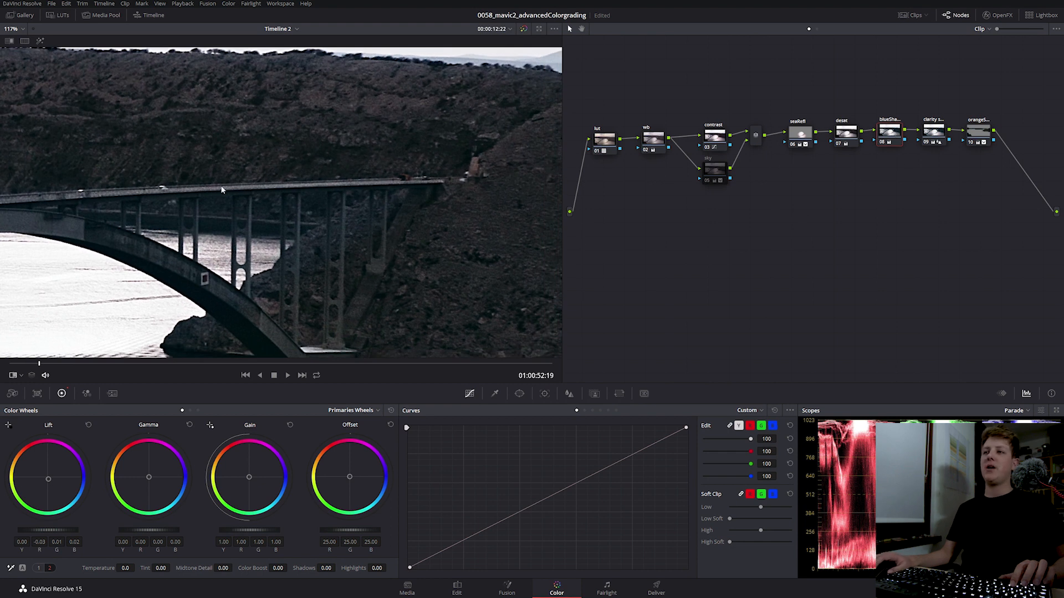
left_click(985, 136)
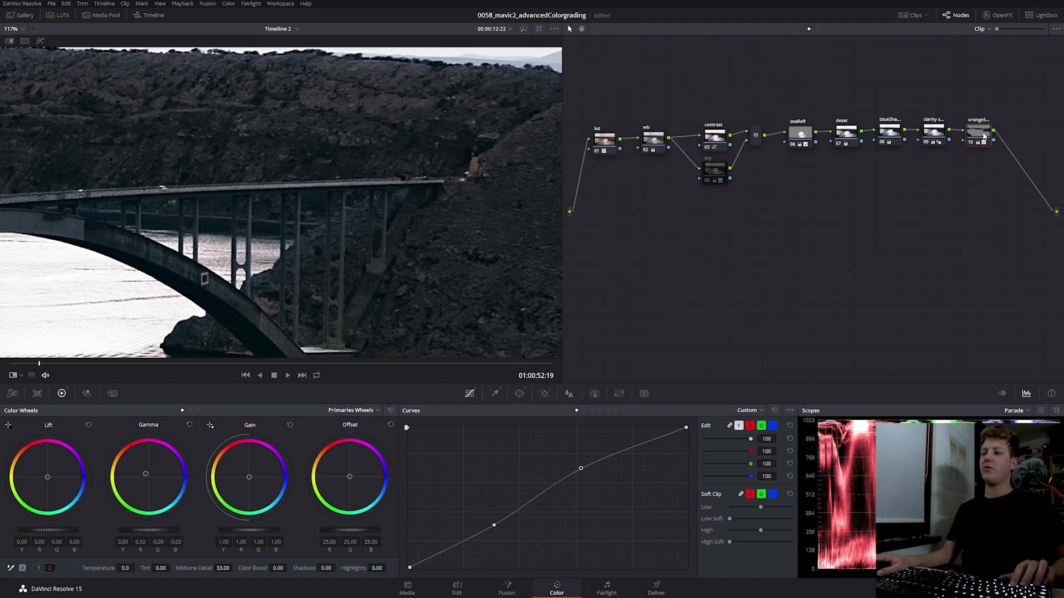
left_click(886, 136)
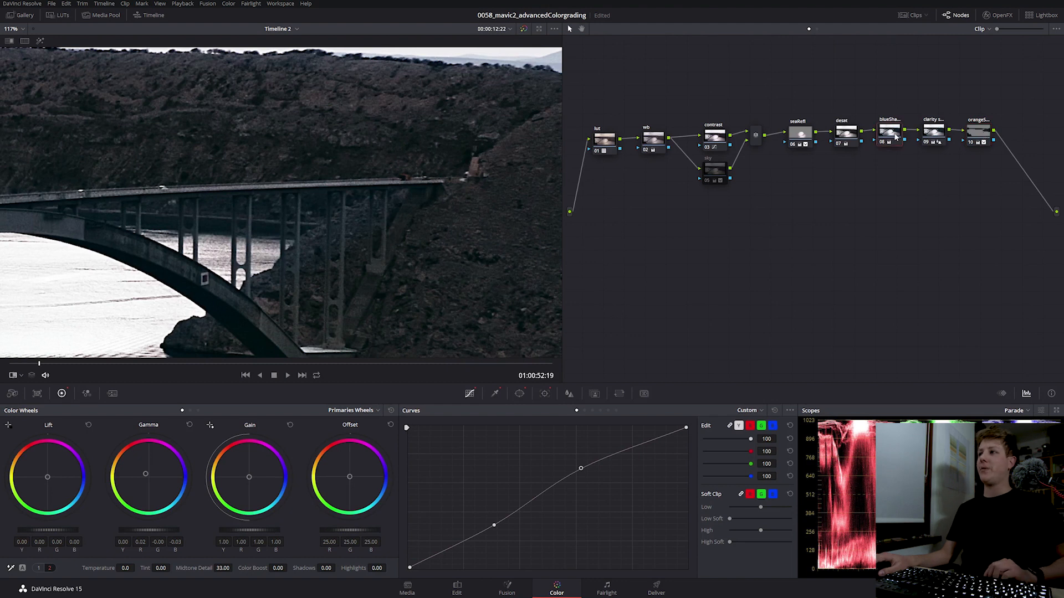
key("shift+d")
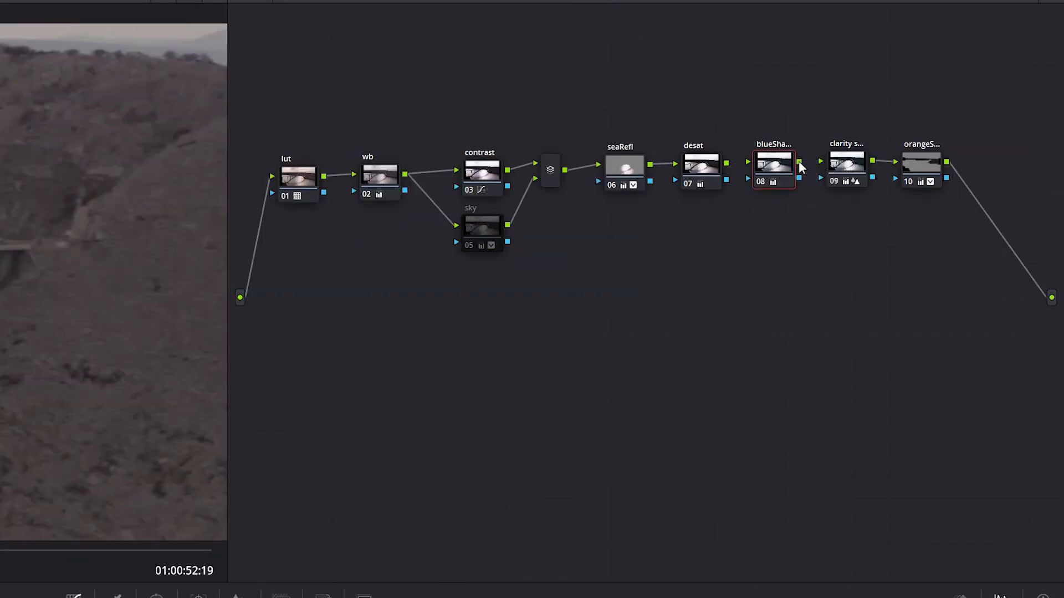
left_click_drag(775, 167, 792, 282)
left_click_drag(726, 164, 820, 162)
left_click_drag(807, 101, 850, 174)
left_click_drag(795, 282, 945, 175)
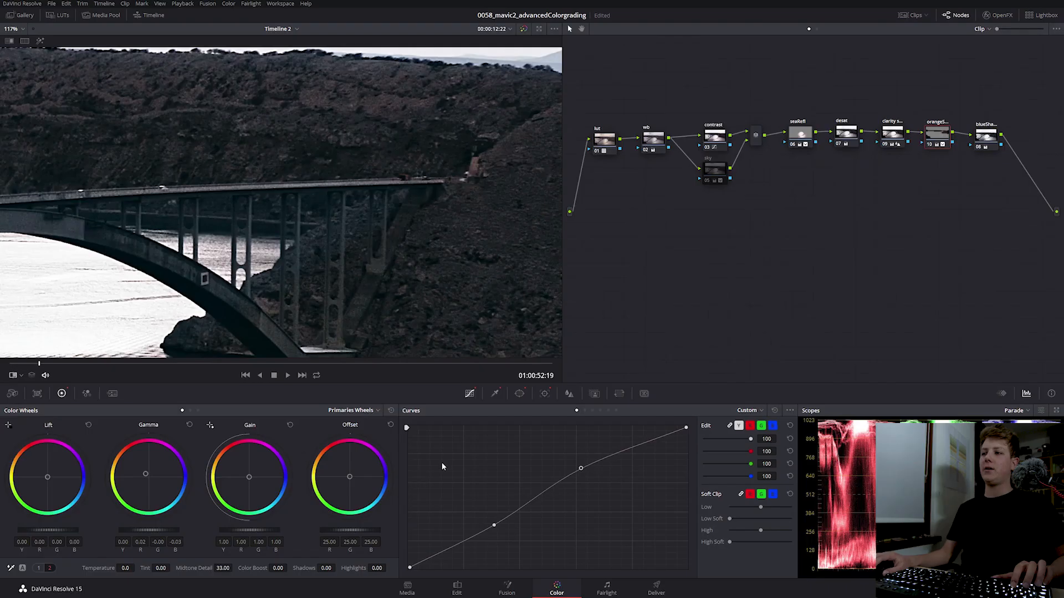
Set the hill window's Soft 1 to 5.24, check its edge along the hills and fit the whole frame in view.
left_click(519, 394)
left_click_drag(718, 495, 728, 496)
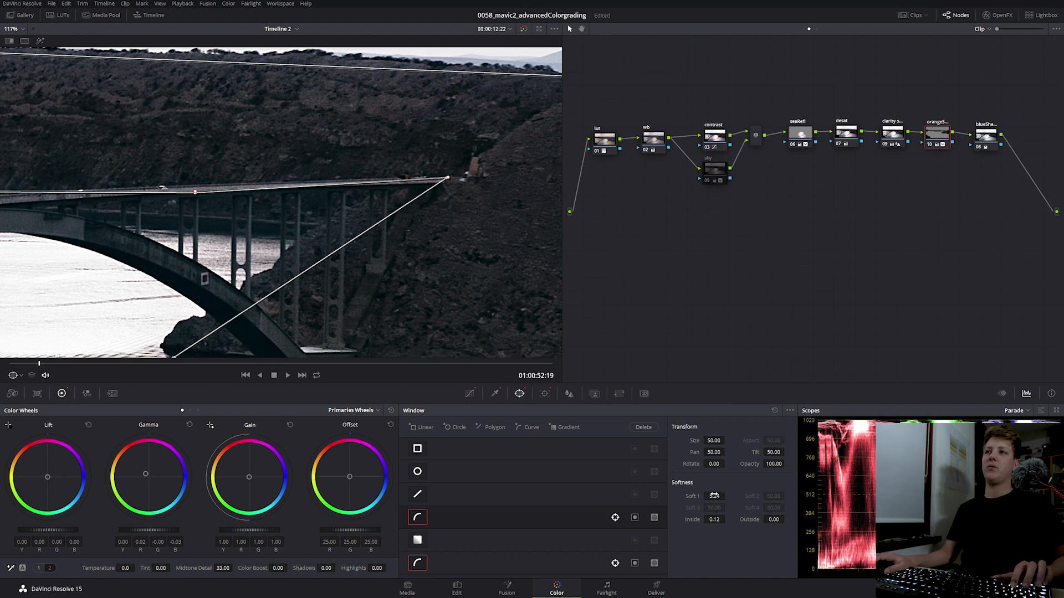
left_click_drag(52, 137, 388, 145)
left_click_drag(72, 145, 382, 190)
left_click_drag(80, 167, 367, 183)
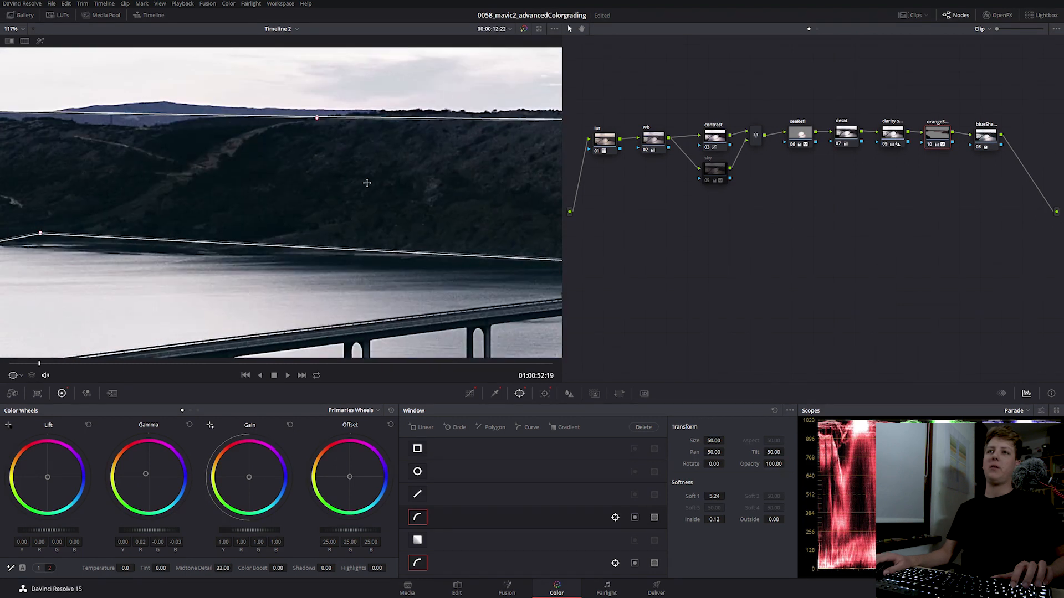
key("shift+z")
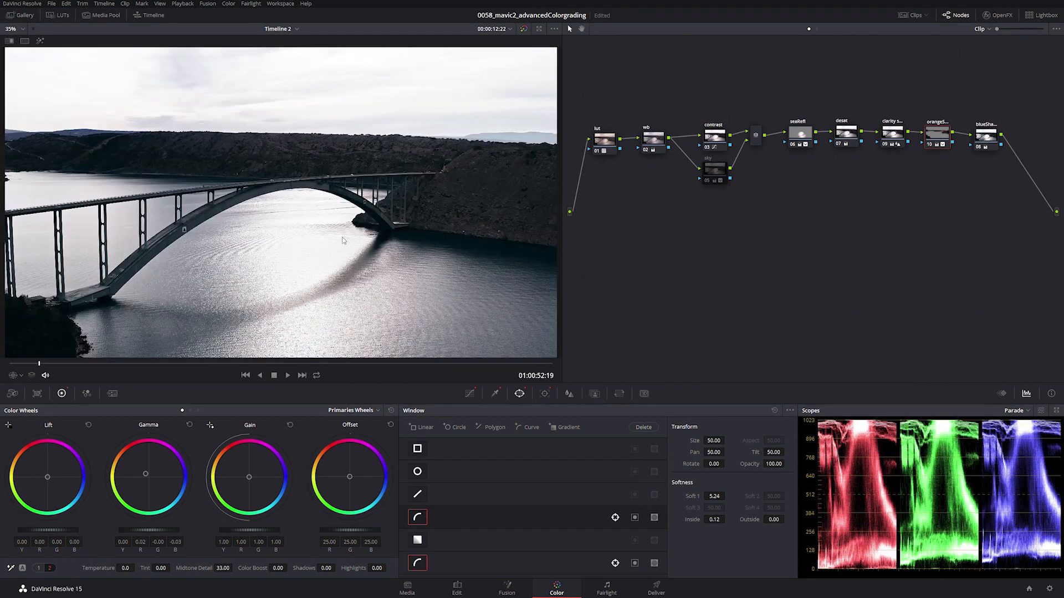
scroll(344, 241, "down", 5)
scroll(343, 240, "up", 2)
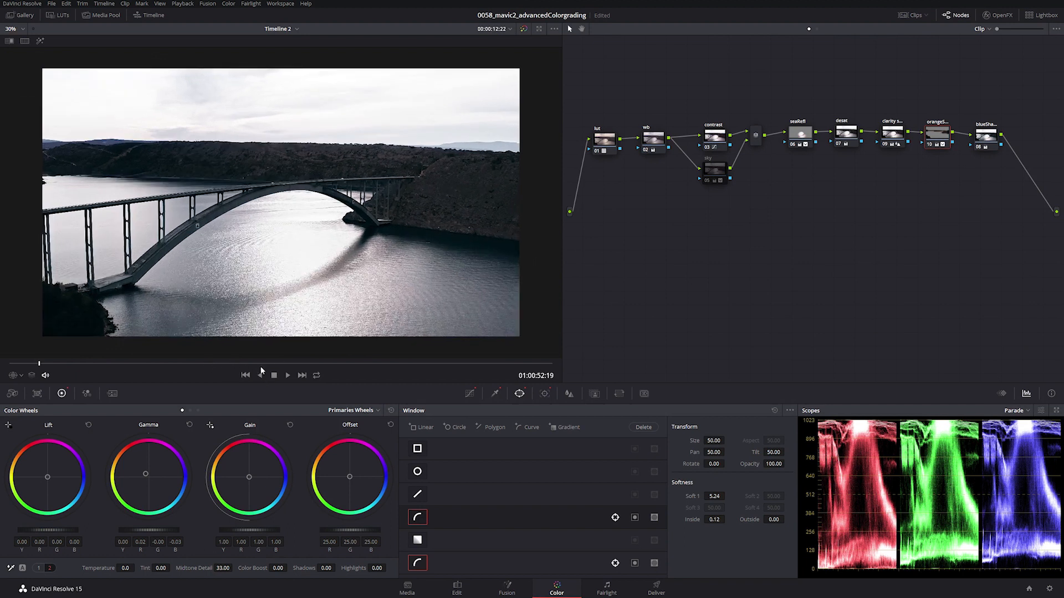
Enable the sky node and track its gradient window forward from the start of the clip with its selection highlighted.
left_click_drag(37, 365, 10, 364)
left_click(715, 175)
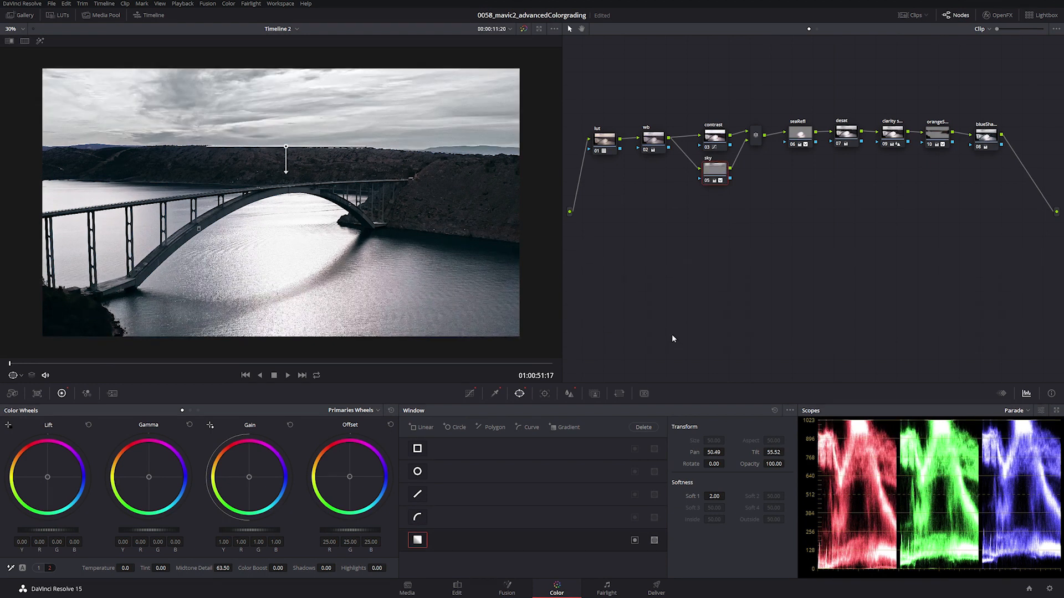
left_click(546, 393)
key("shift+h")
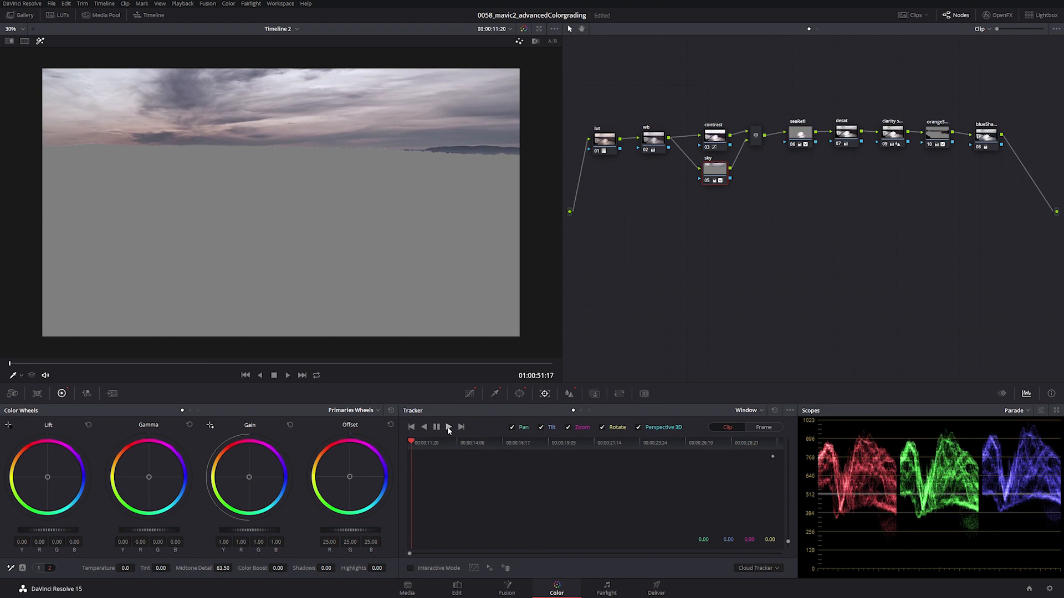
left_click(448, 427)
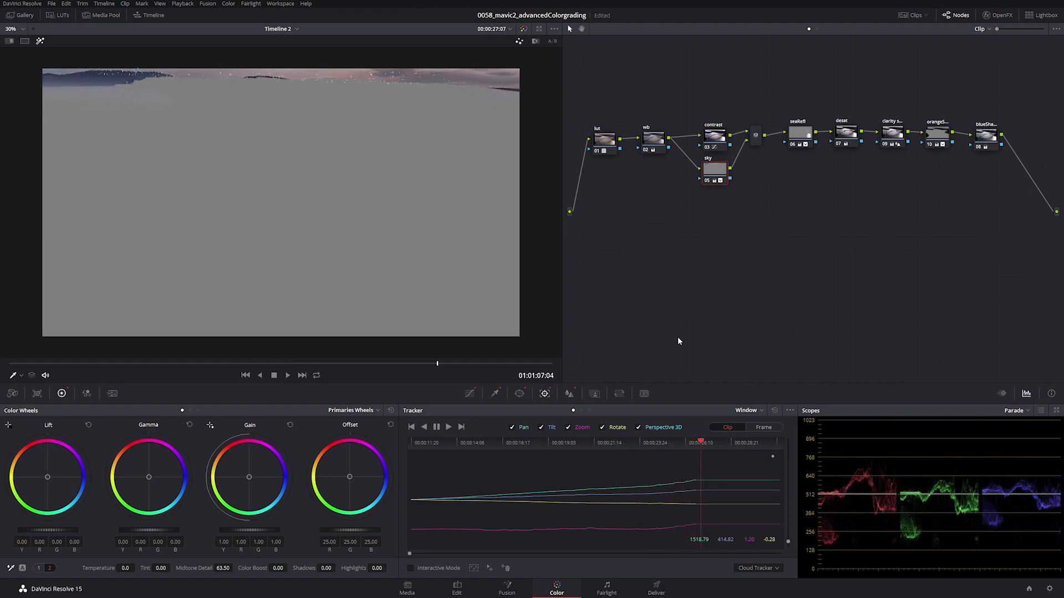
left_click(40, 40)
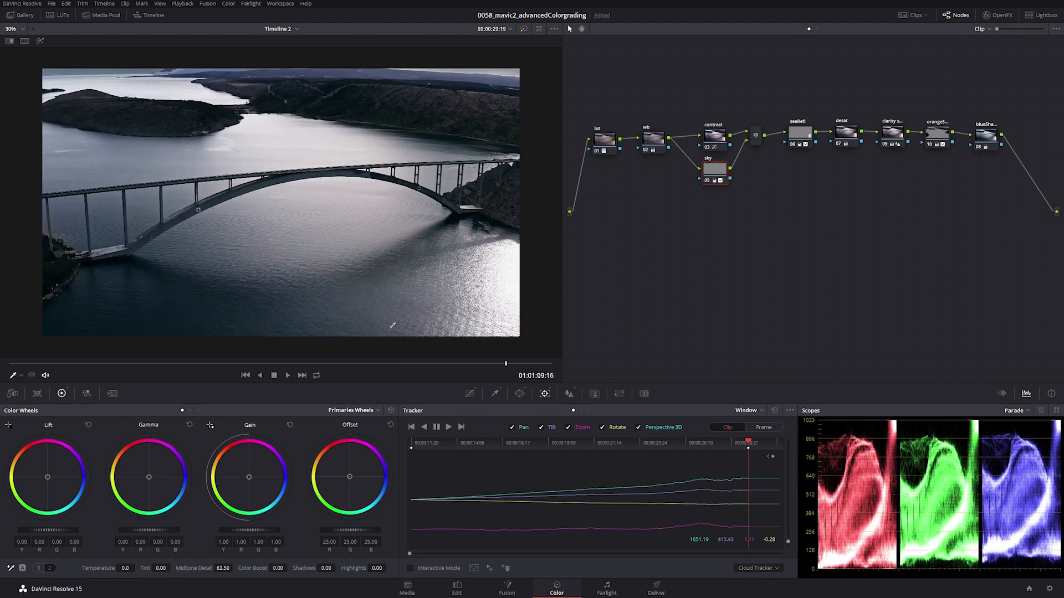
Display the sky gradient window and, in Frame tracking mode, move it up just outside the picture at the clip's last frame.
left_click(17, 376)
left_click(33, 414)
left_click(764, 427)
left_click_drag(397, 219, 355, 258)
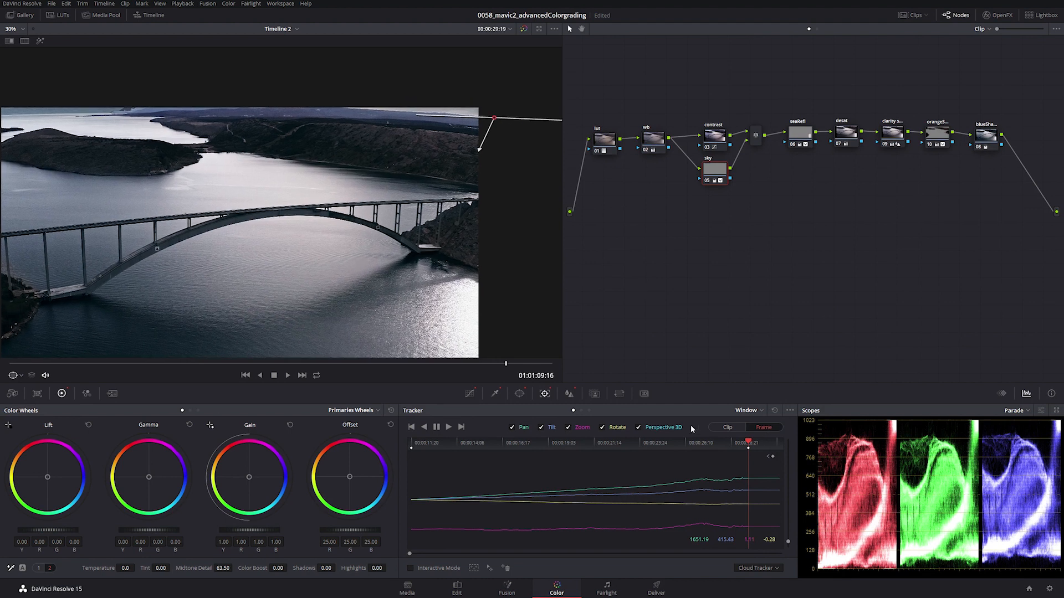
left_click(779, 442)
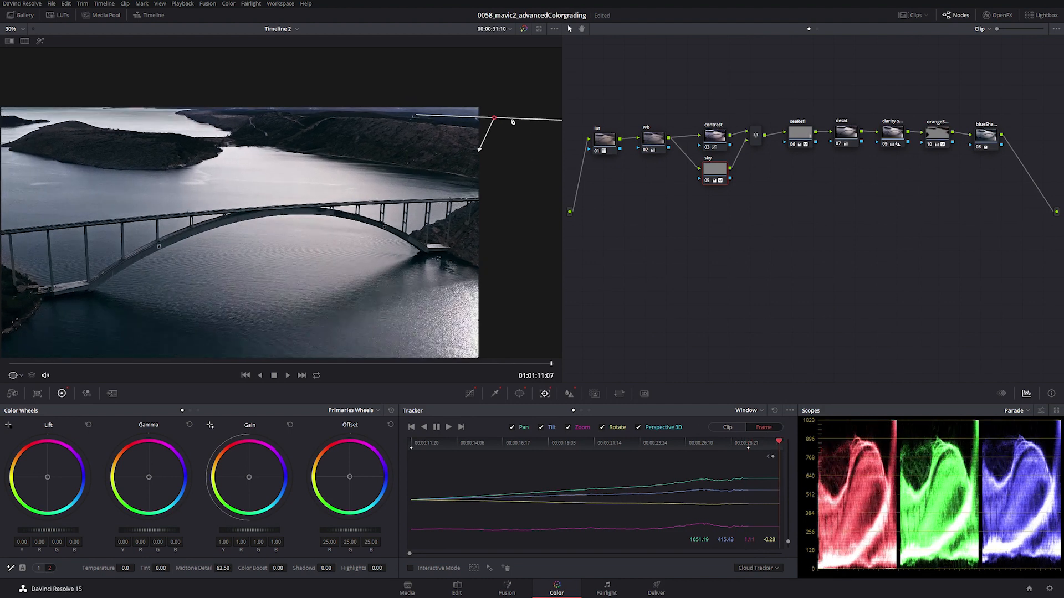
left_click_drag(495, 119, 509, 105)
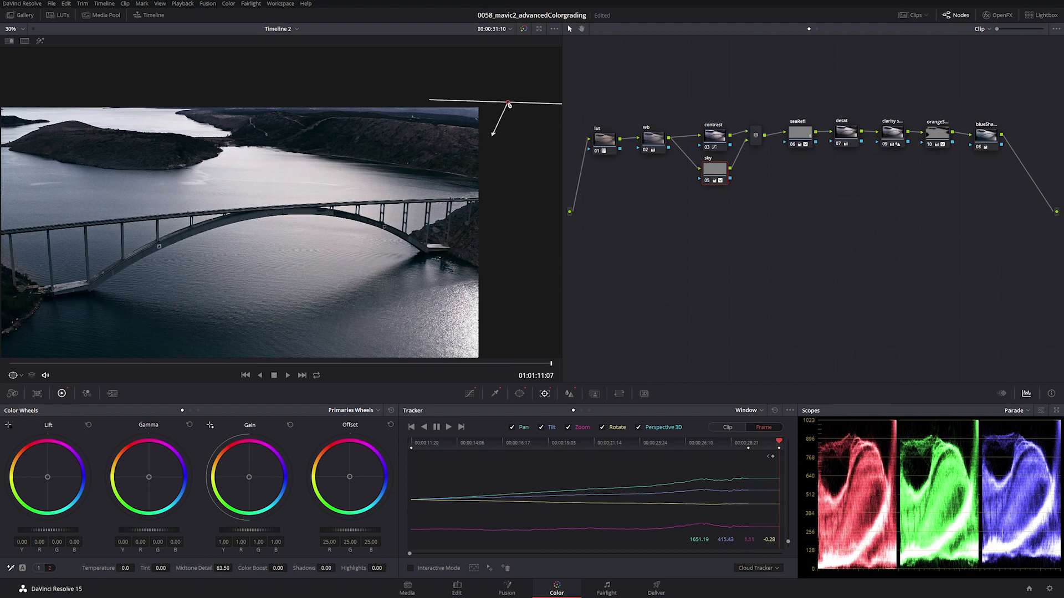
Set the sky qualifier's Blur Radius to 204.0 and In/Out Ratio to -14.9, and check the horizon edge.
key("Home")
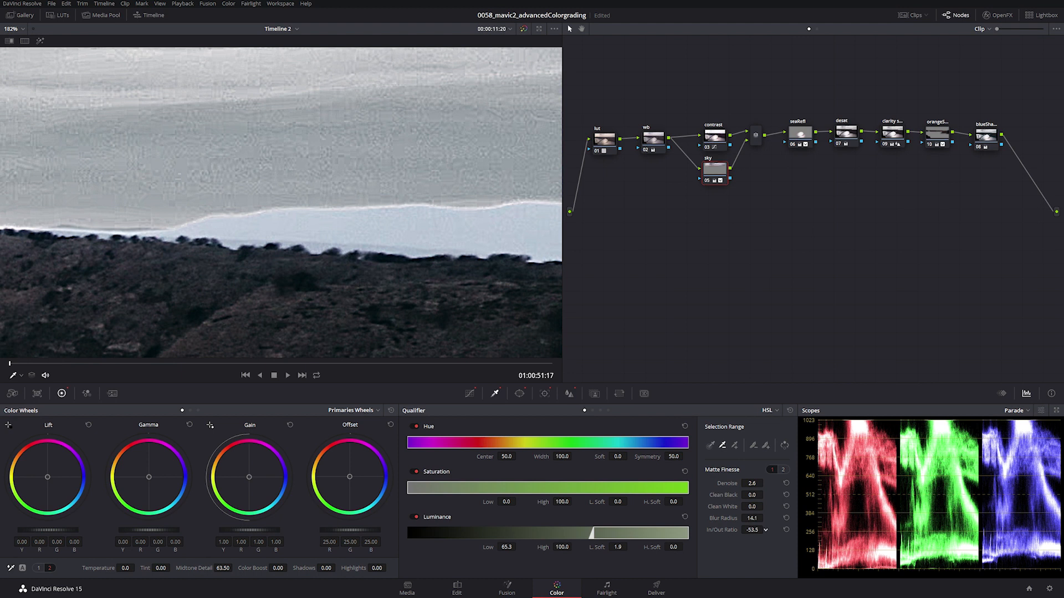
mouse_move(752, 530)
left_mouse_down()
mouse_move(767, 530)
mouse_move(754, 531)
mouse_move(765, 518)
mouse_move(751, 521)
mouse_move(766, 530)
left_mouse_up()
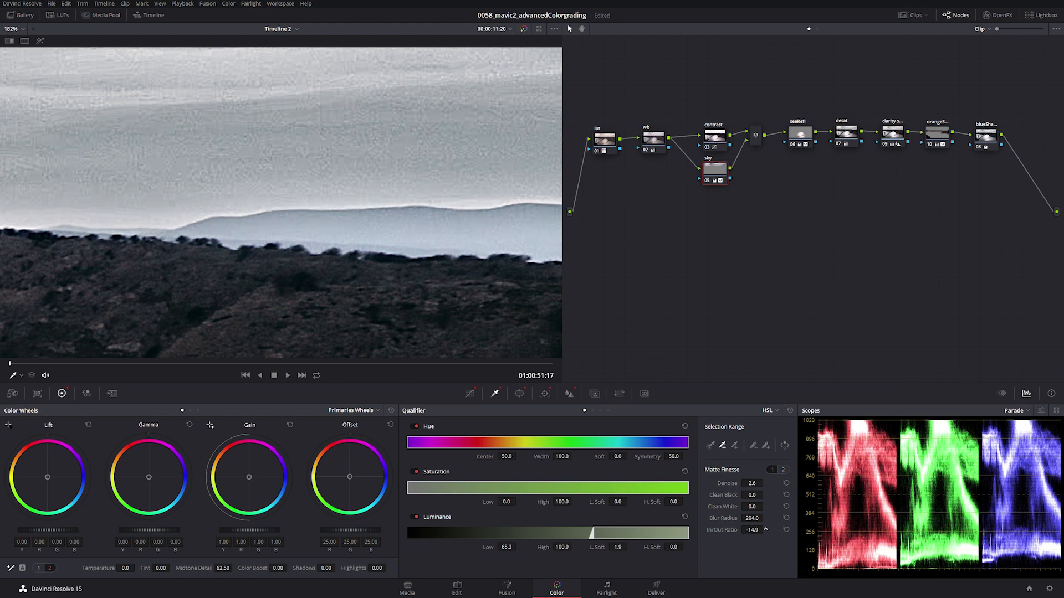
scroll(401, 320, "down", 5)
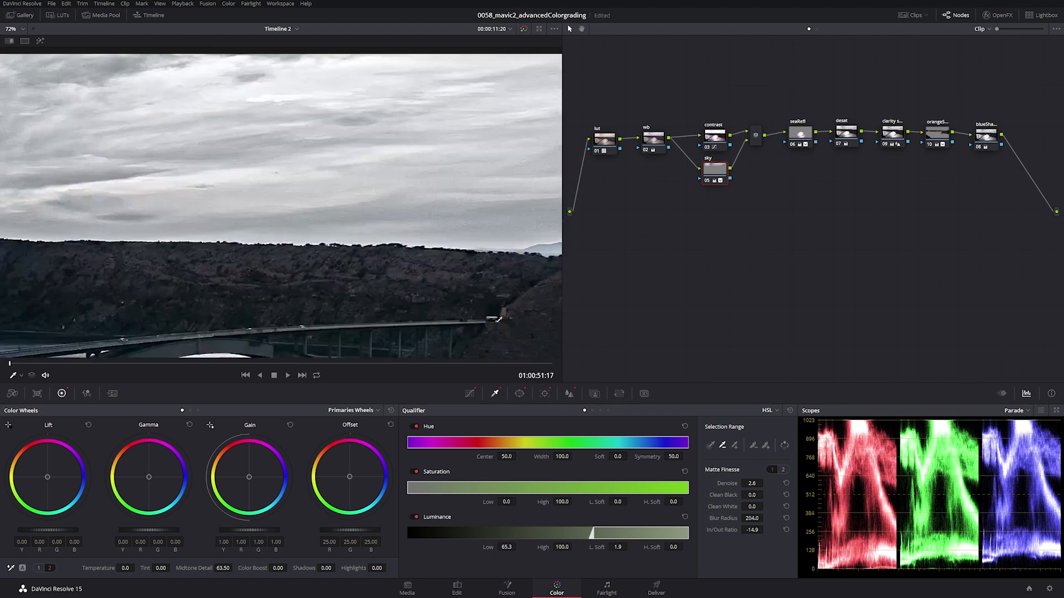
scroll(393, 262, "down", 3)
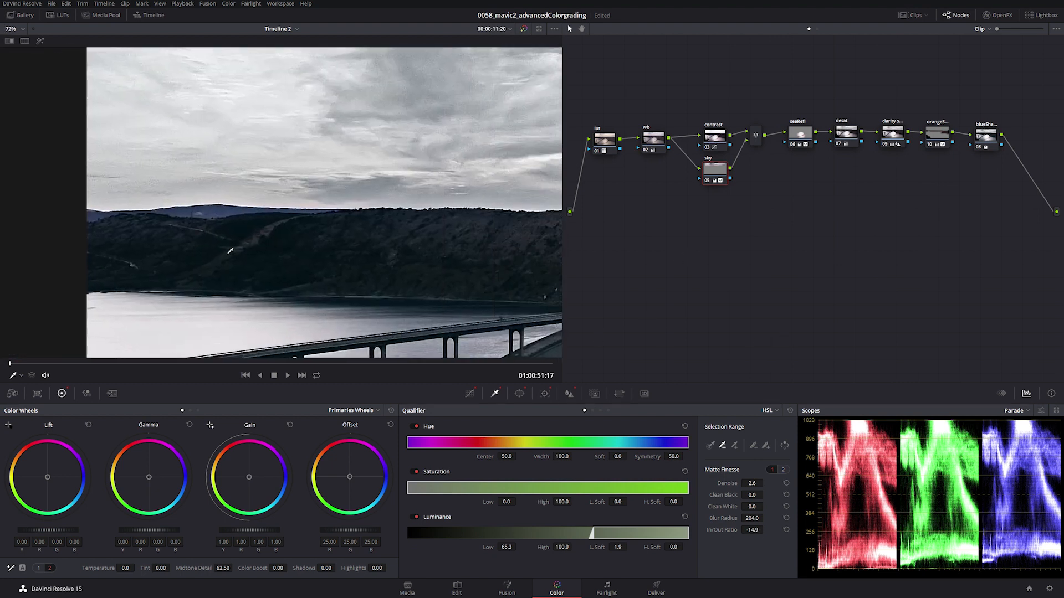
left_click_drag(286, 255, 190, 242)
scroll(190, 243, "down", 1)
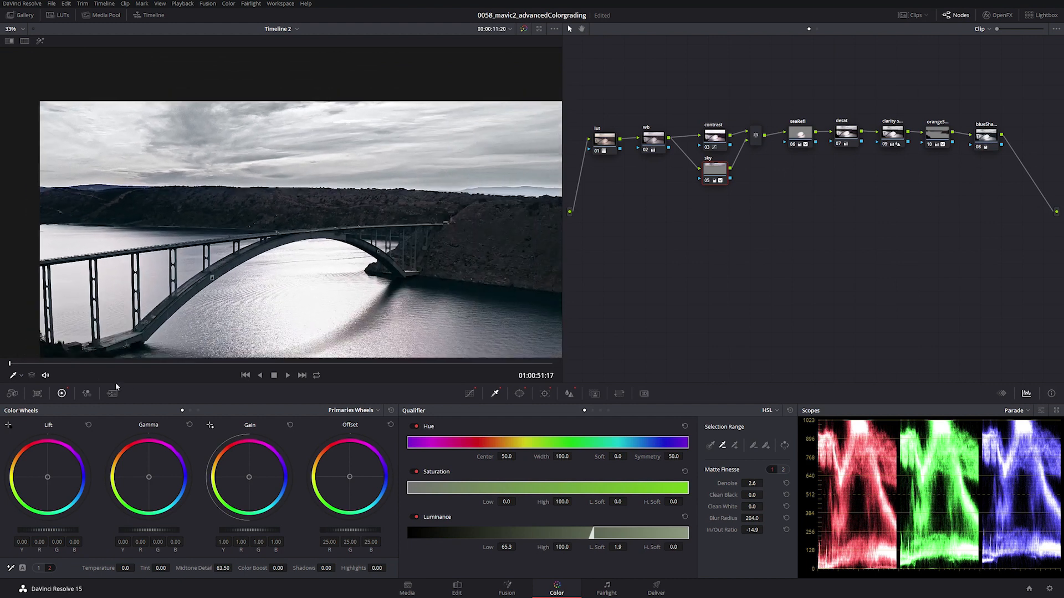
left_click_drag(105, 364, 407, 392)
key("Home")
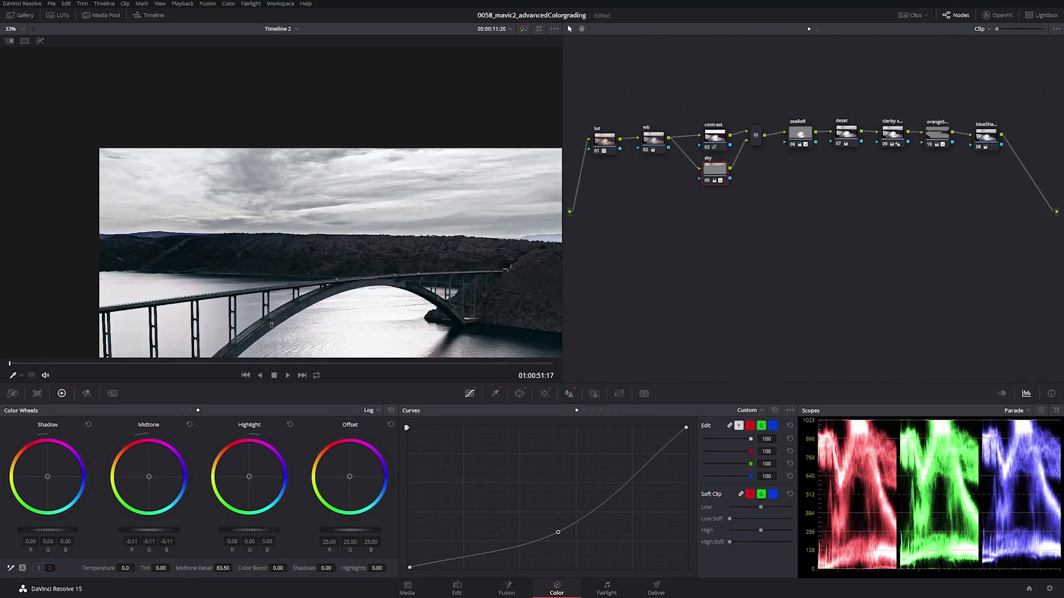
Set the sky node's Log Midtone to -0.32 and Highlight to 0.10 on all channels, checking its highlighted selection.
left_click_drag(149, 531, 147, 530)
left_click_drag(308, 288, 281, 271)
scroll(231, 265, "up", 1)
left_click_drag(146, 530, 139, 530)
mouse_move(251, 530)
left_mouse_down()
mouse_move(264, 530)
mouse_move(253, 530)
left_mouse_up()
left_click(40, 40)
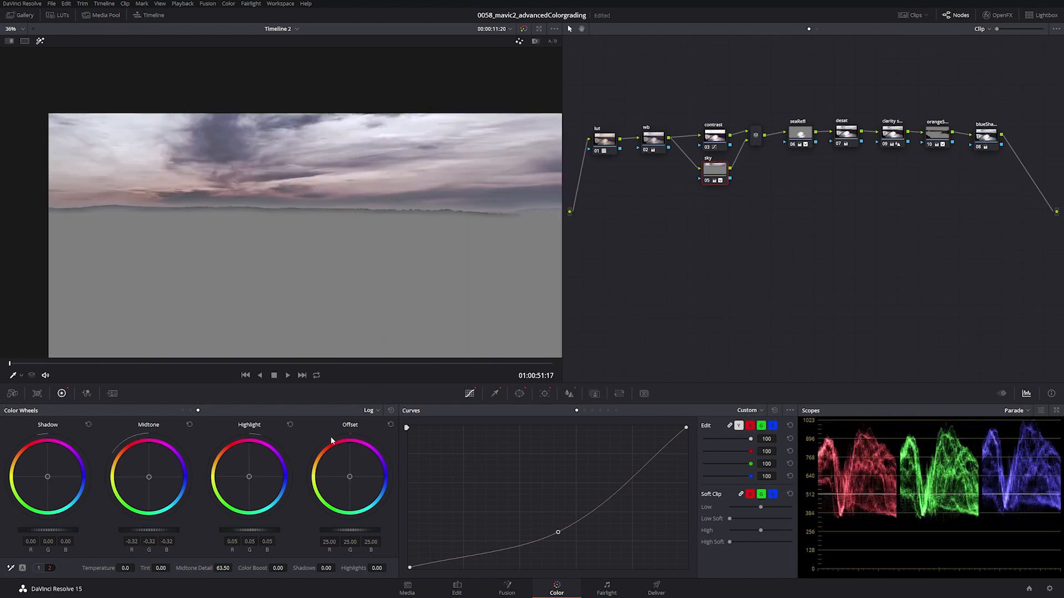
left_click(41, 41)
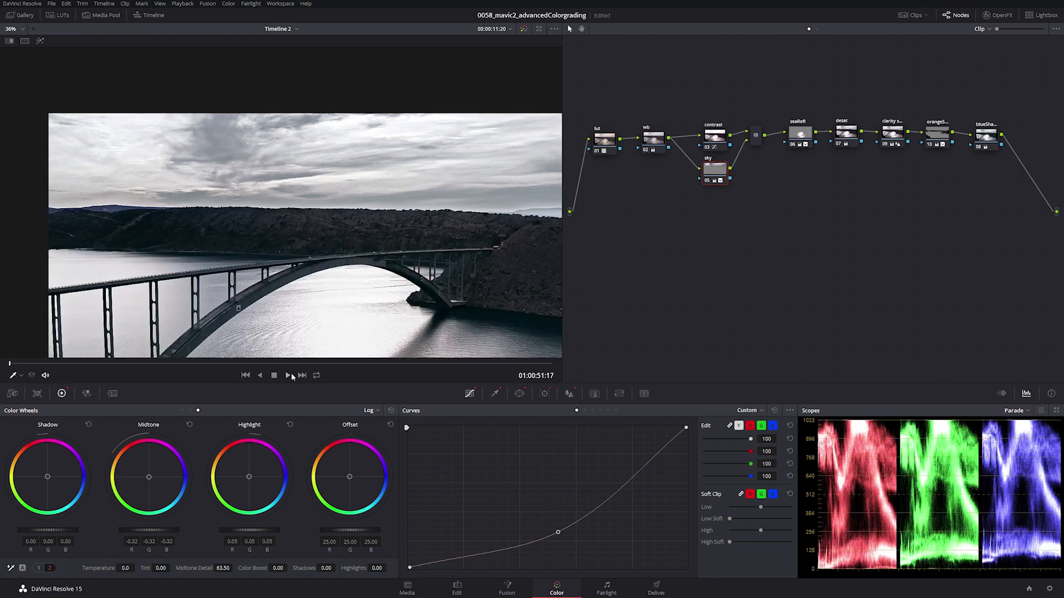
mouse_move(252, 531)
left_mouse_down()
mouse_move(240, 530)
mouse_move(254, 530)
left_mouse_up()
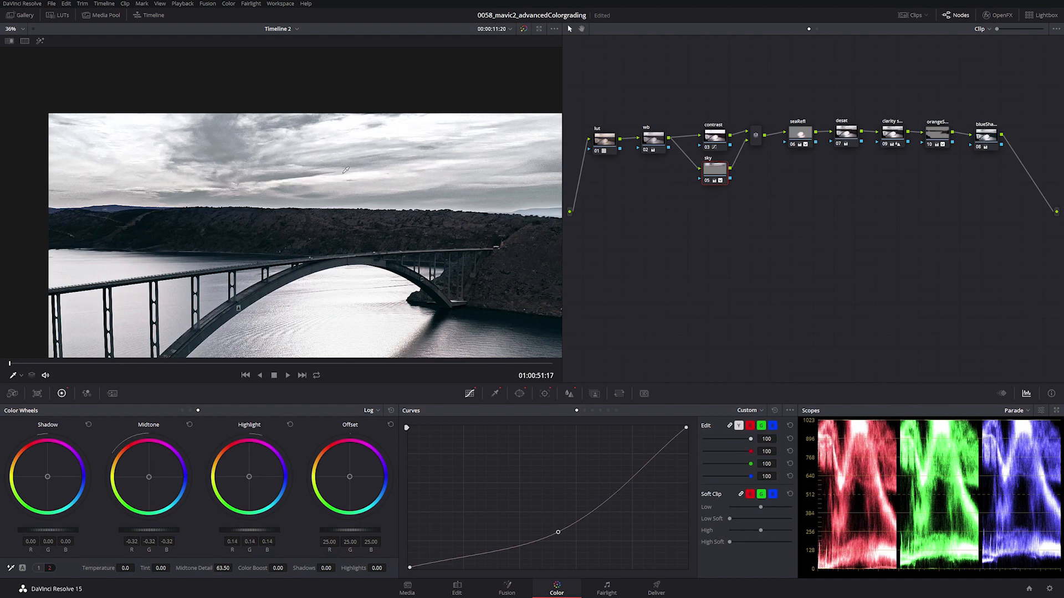
left_click_drag(262, 531, 259, 532)
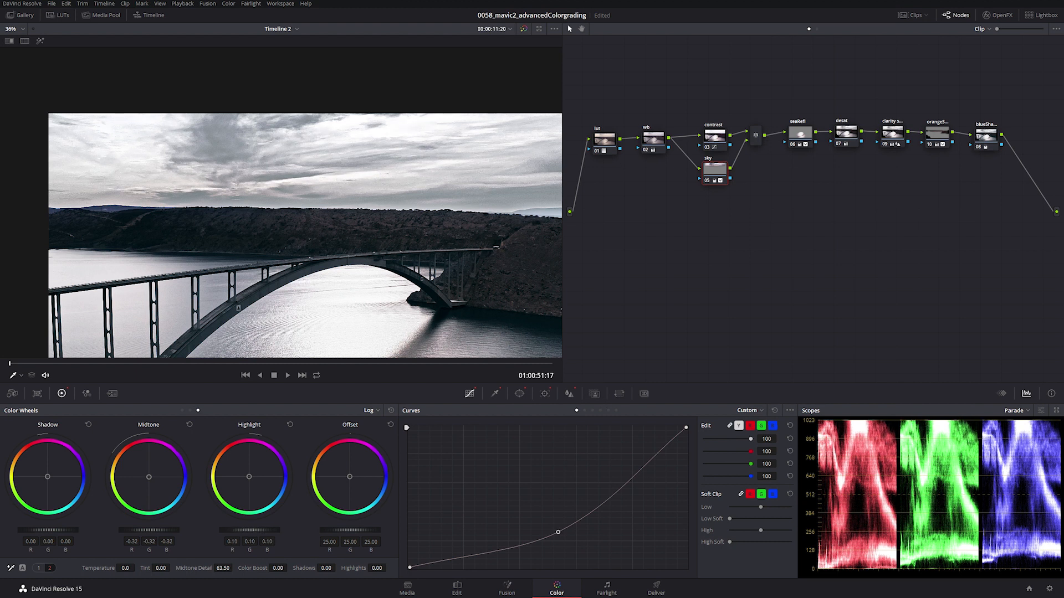
Raise the High Soft clip on the sky node to about the middle of its range and fit the whole frame in view.
left_click_drag(733, 542, 761, 543)
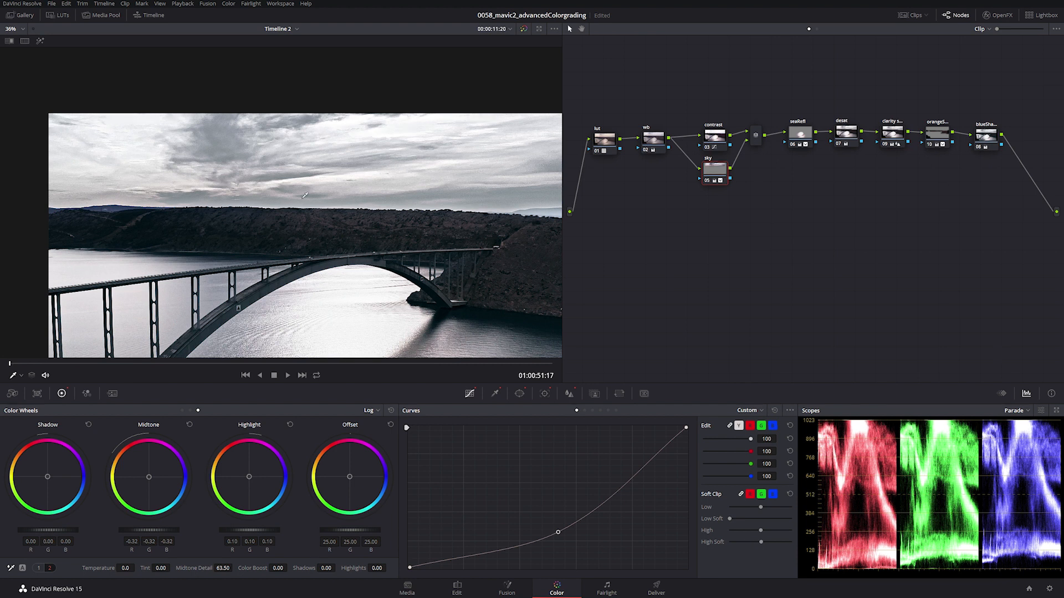
left_click(20, 31)
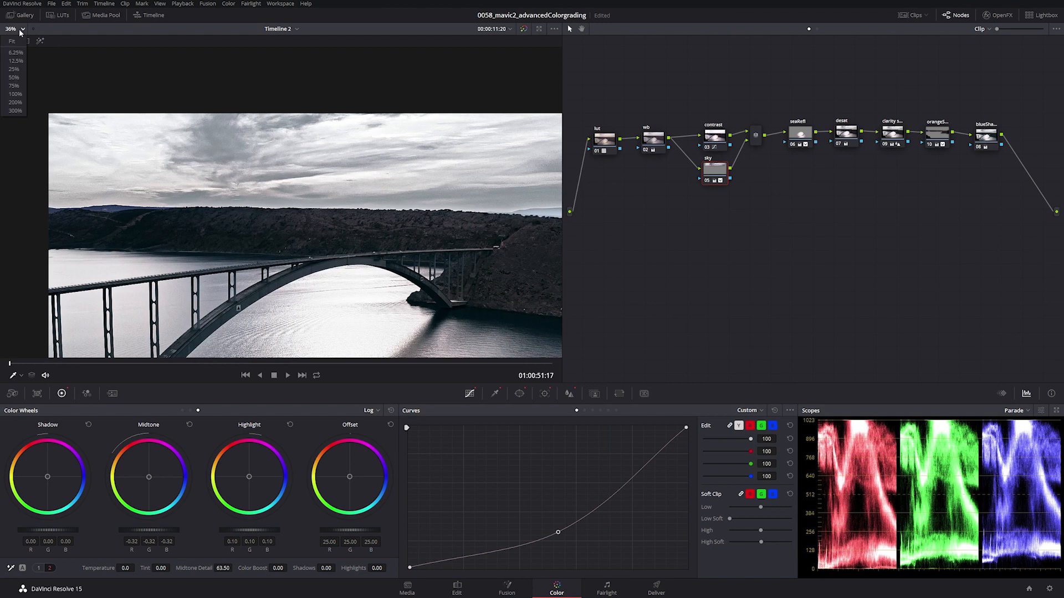
left_click(15, 42)
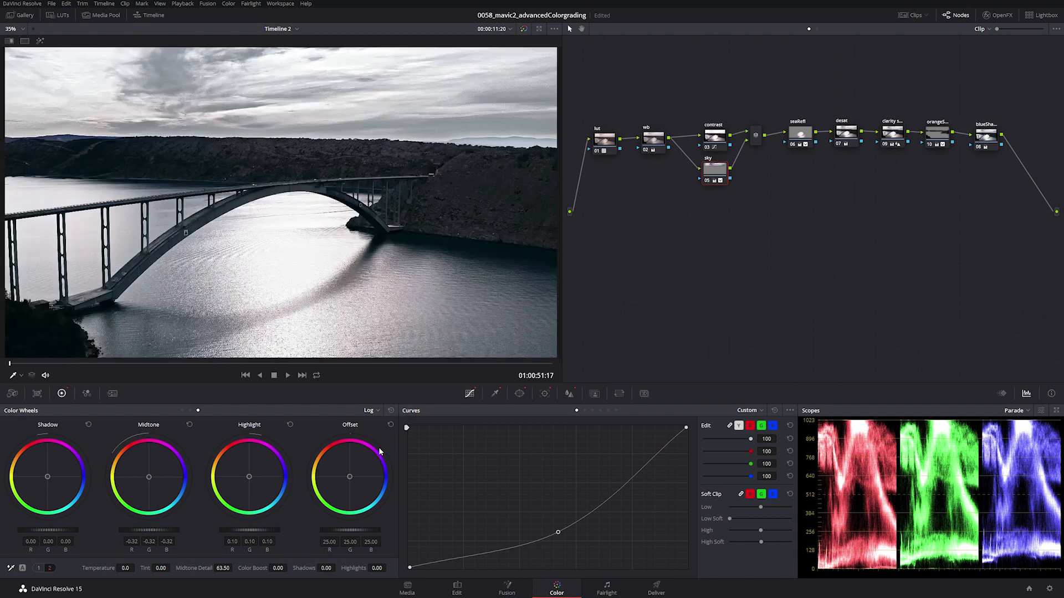
Set the sky node's saturation to 11.40 and tint its Gain toward blue at R 0.86, G 1.02, B 1.21.
left_click(40, 568)
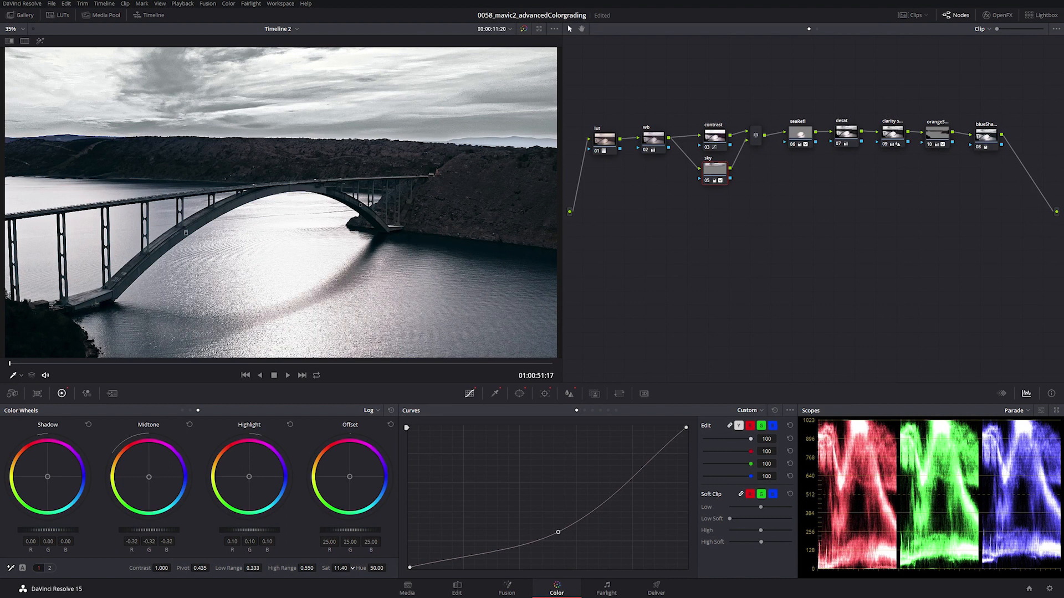
left_click(183, 410)
left_click_drag(250, 477, 252, 481)
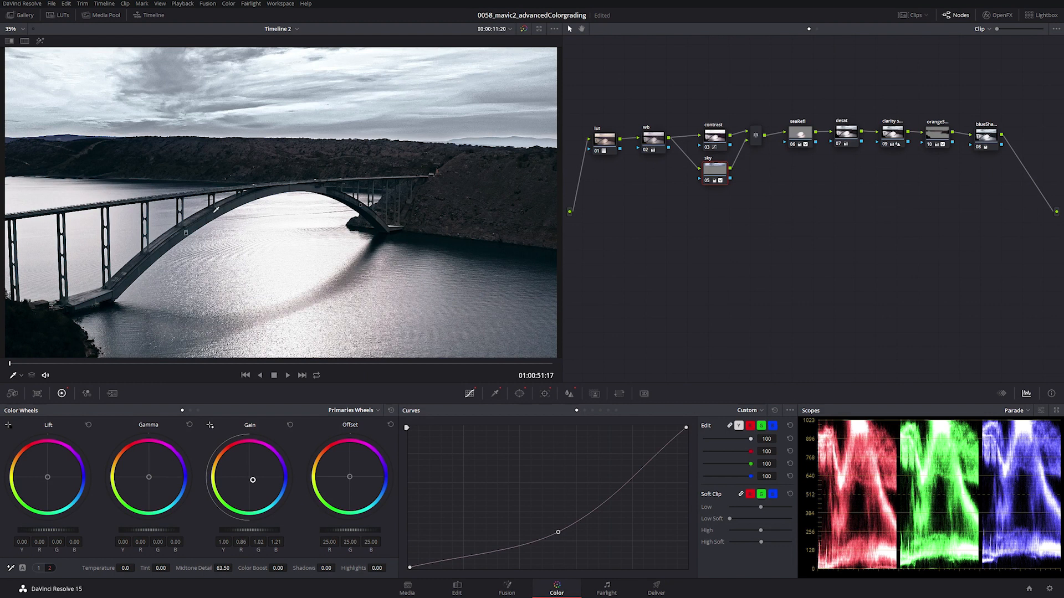
Compare the shot with the sky node disabled and enabled.
scroll(216, 210, "down", 2)
scroll(216, 210, "up", 1)
key("ctrl+d")
key("ctrl+d")
key("ctrl+d")
key("ctrl+d")
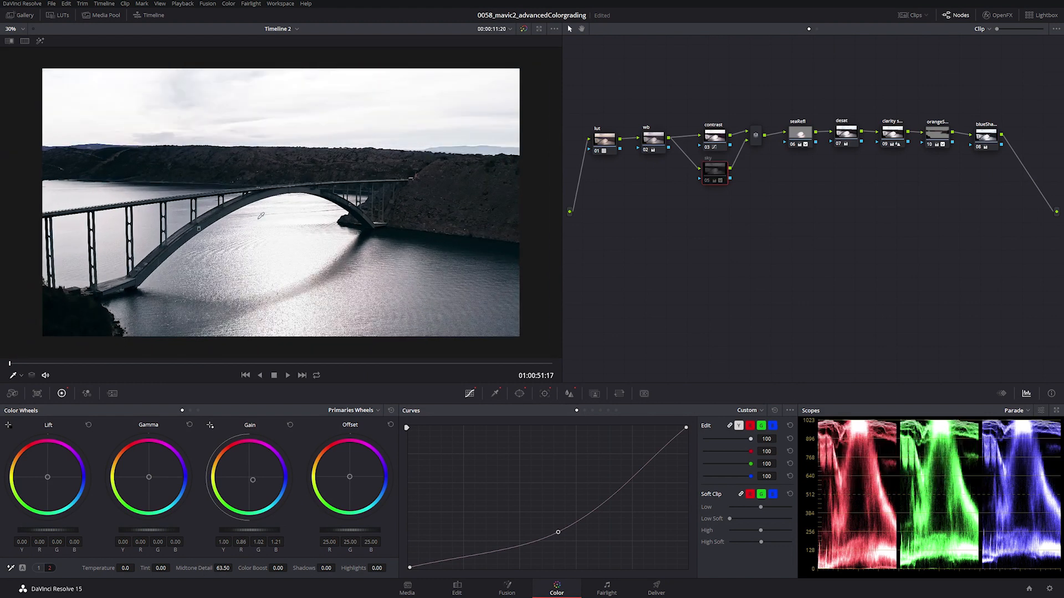
key("ctrl+d")
Compare the shot with the contrast and sky nodes disabled and enabled together.
left_click_drag(690, 99, 727, 215)
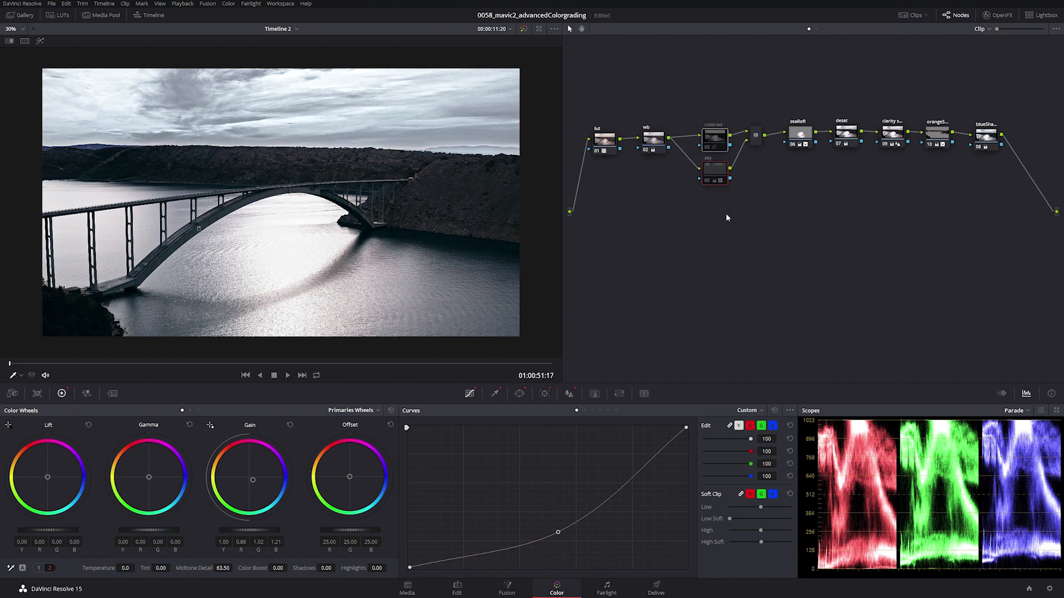
key("ctrl+d")
key("ctrl+d")
key("ctrl+d")
key("ctrl+d")
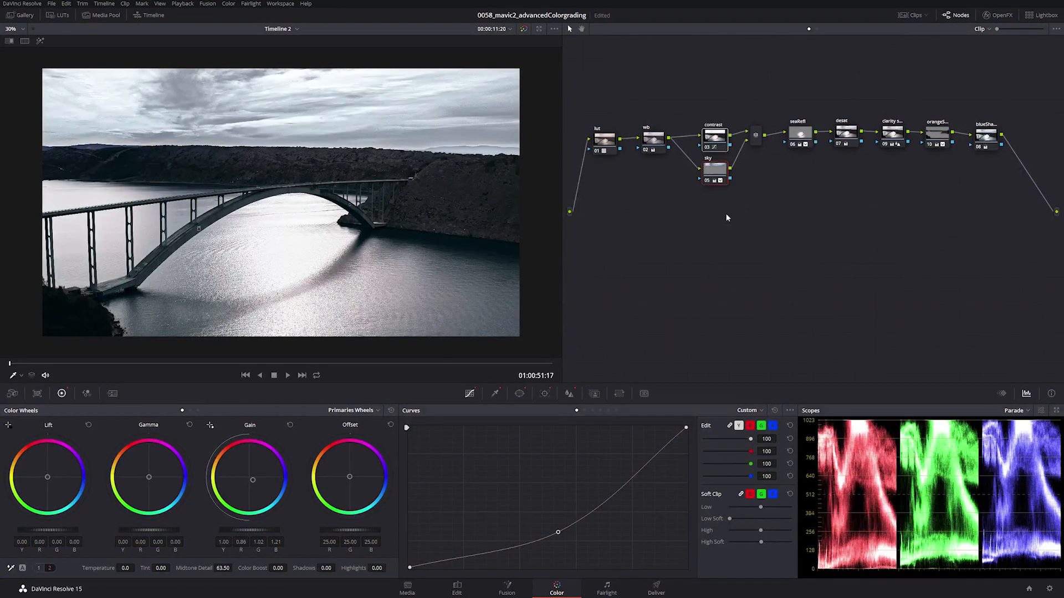
left_click(715, 213)
key("ctrl+d")
key("ctrl+d")
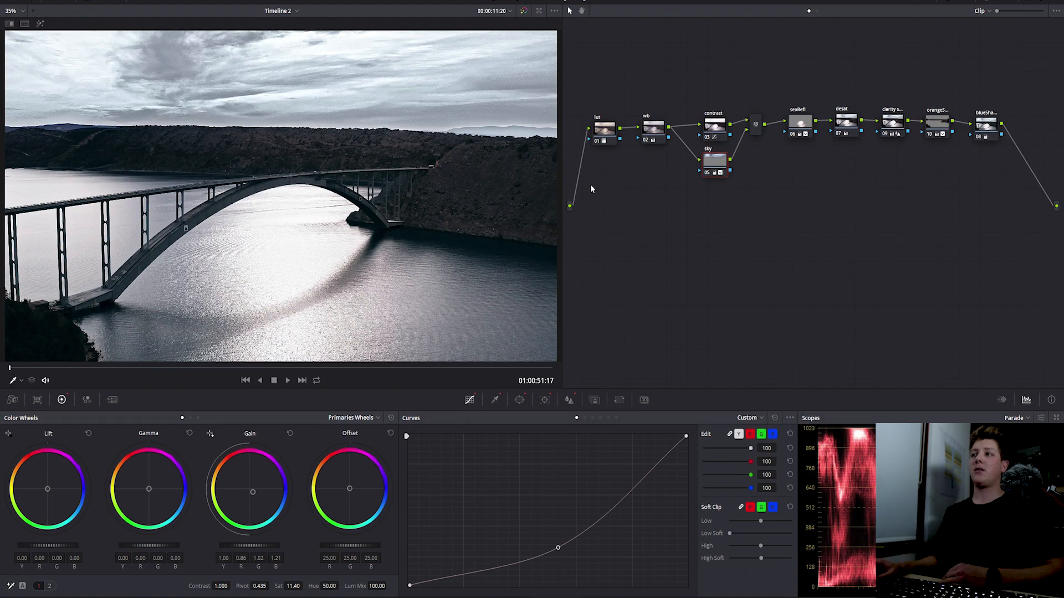
Inspect the horizon slightly further into the clip with the sky selection highlighted and set the gradient window's Soft 1 to 0.
scroll(422, 138, "up", 6)
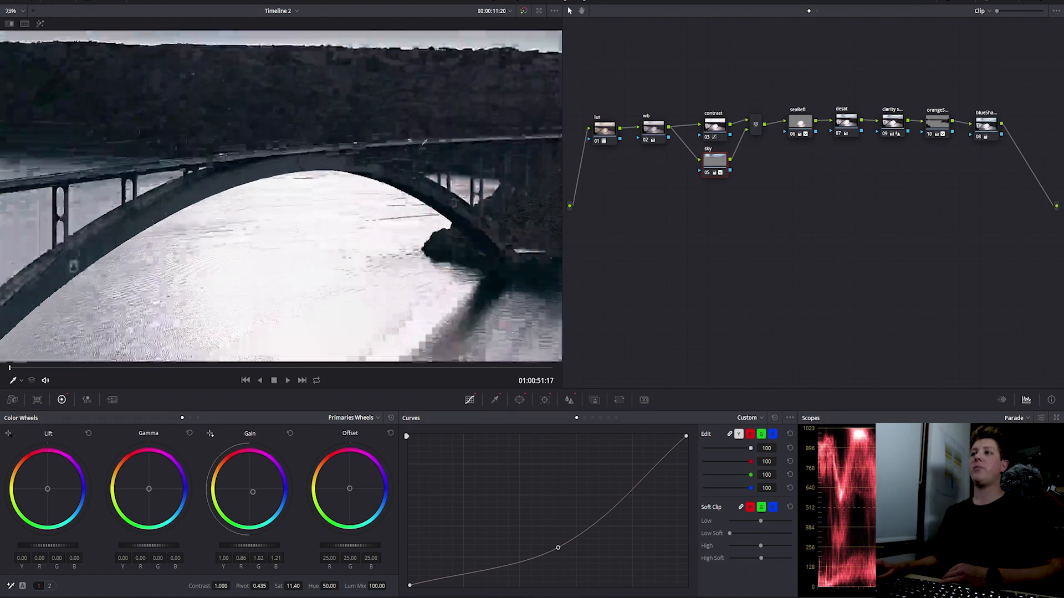
scroll(478, 259, "down", 5)
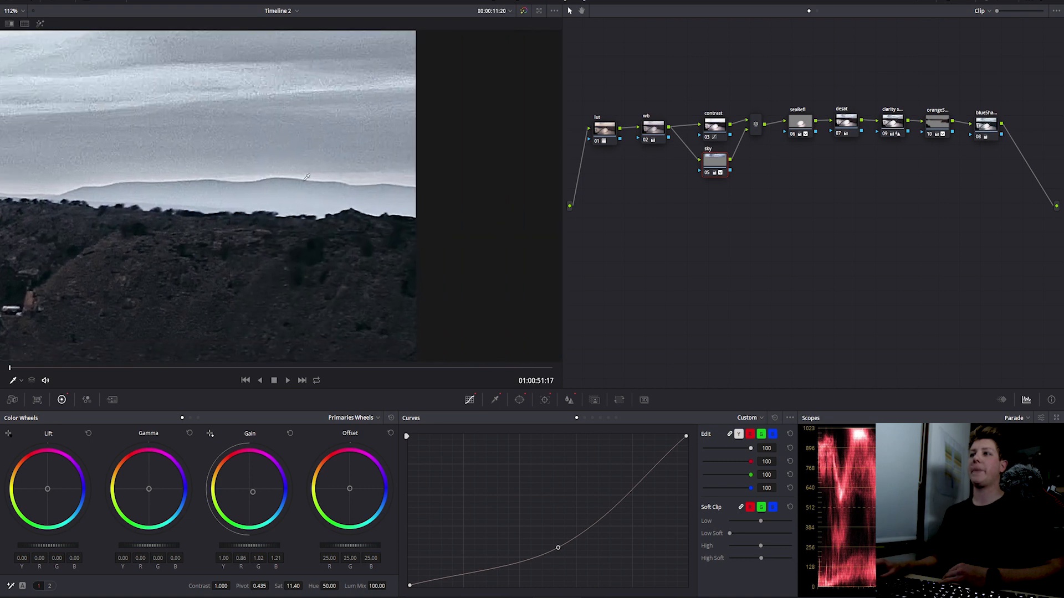
left_click_drag(302, 237, 511, 226)
left_click(130, 368)
left_click_drag(131, 368, 59, 379)
left_click(521, 401)
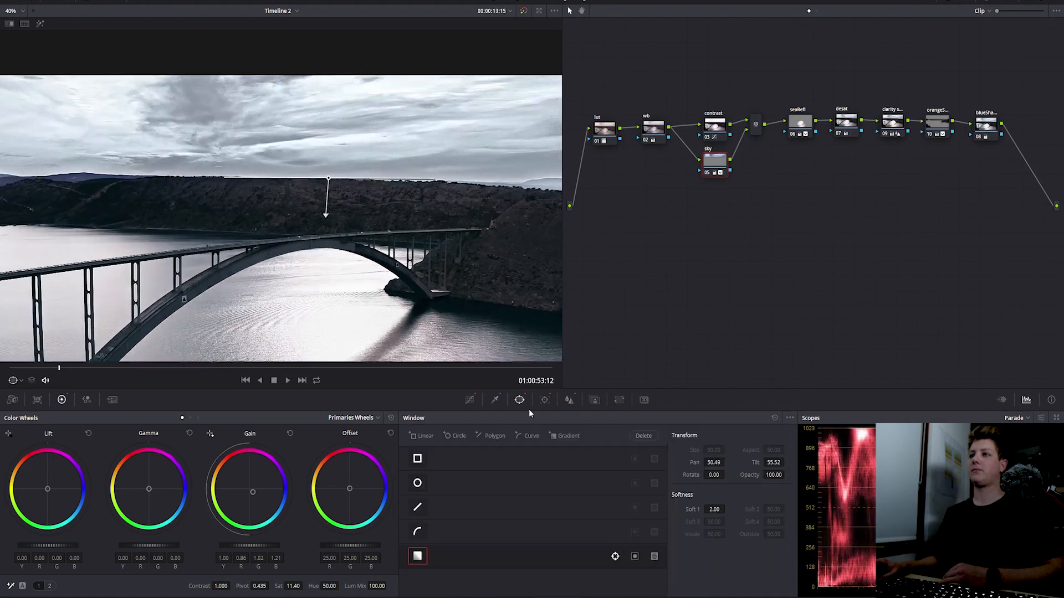
left_click(40, 24)
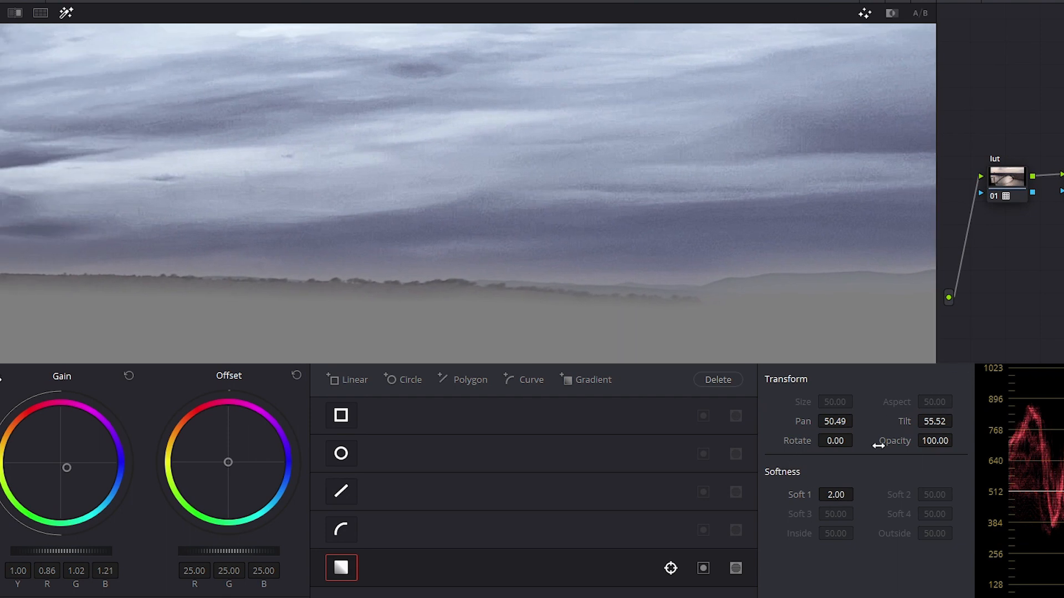
left_click(842, 487)
type("0")
key("Return")
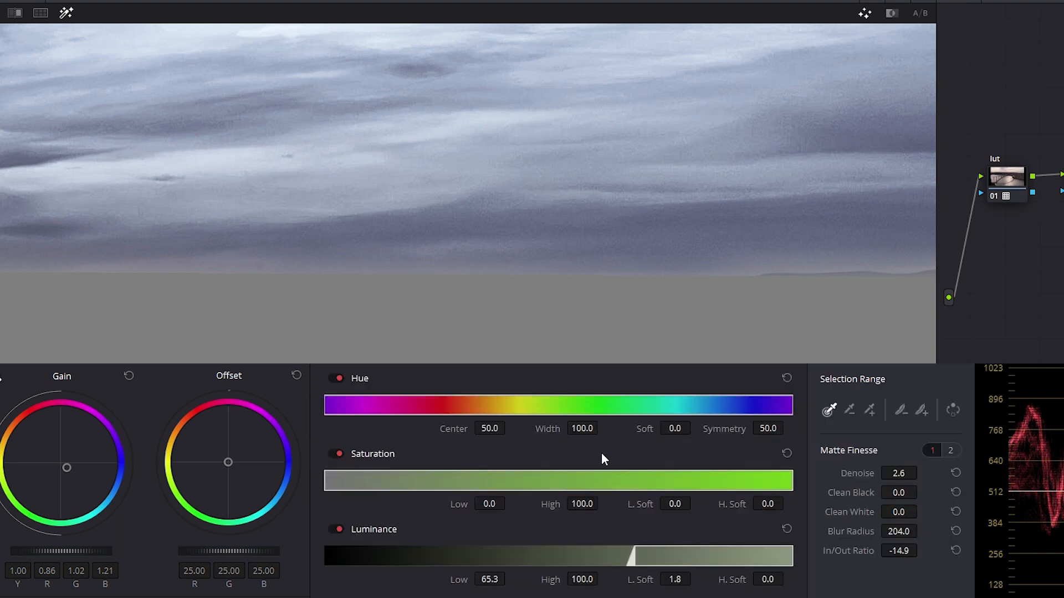
Reset the sky qualifier's Blur Radius, set its Luminance Low to 64.7 and turn off the selection highlight.
left_click_drag(490, 580, 509, 578)
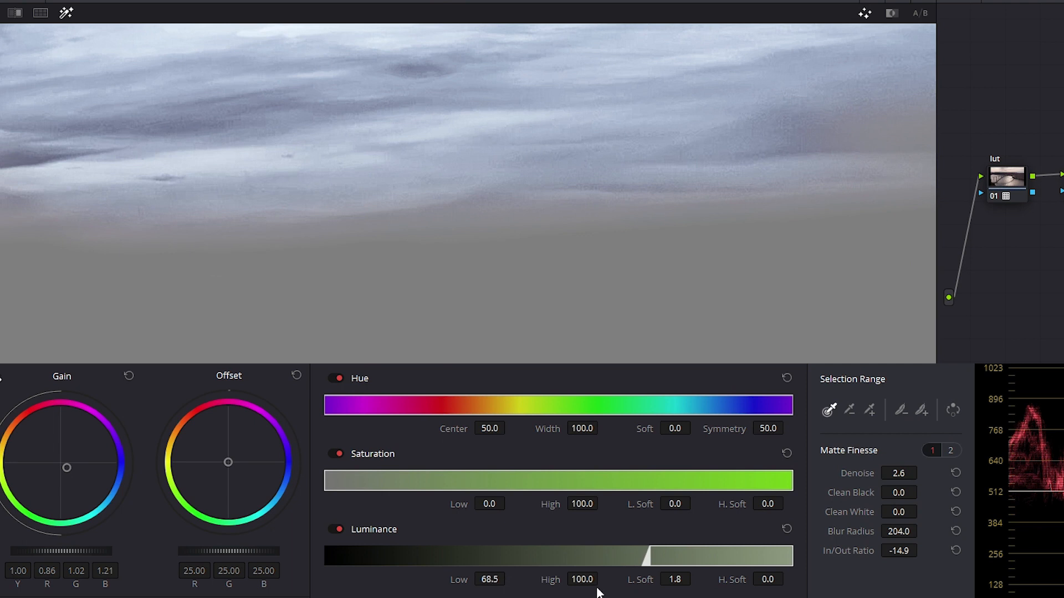
left_click(955, 531)
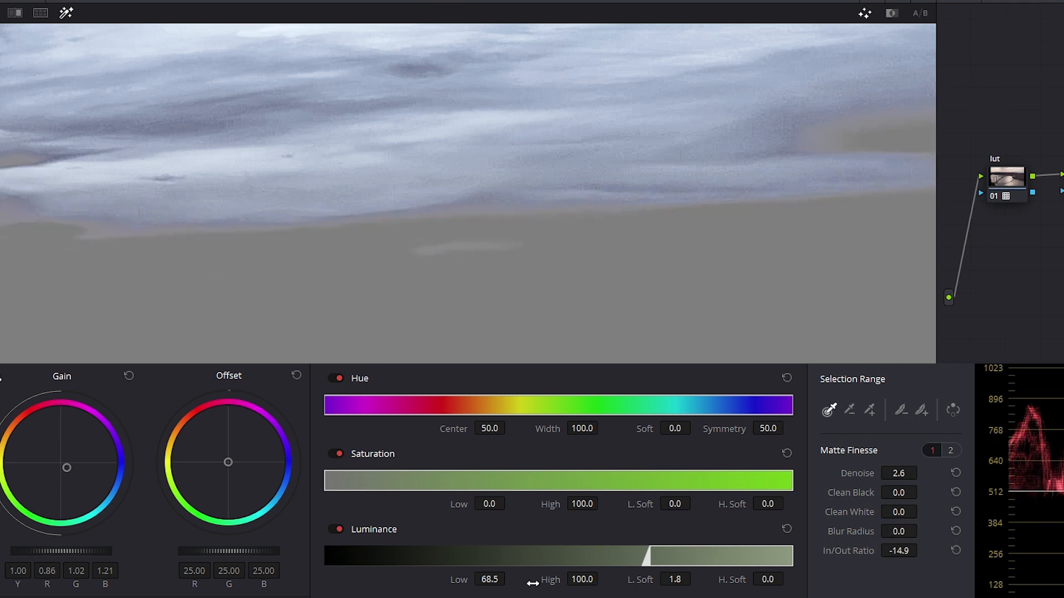
left_click_drag(501, 582, 510, 578)
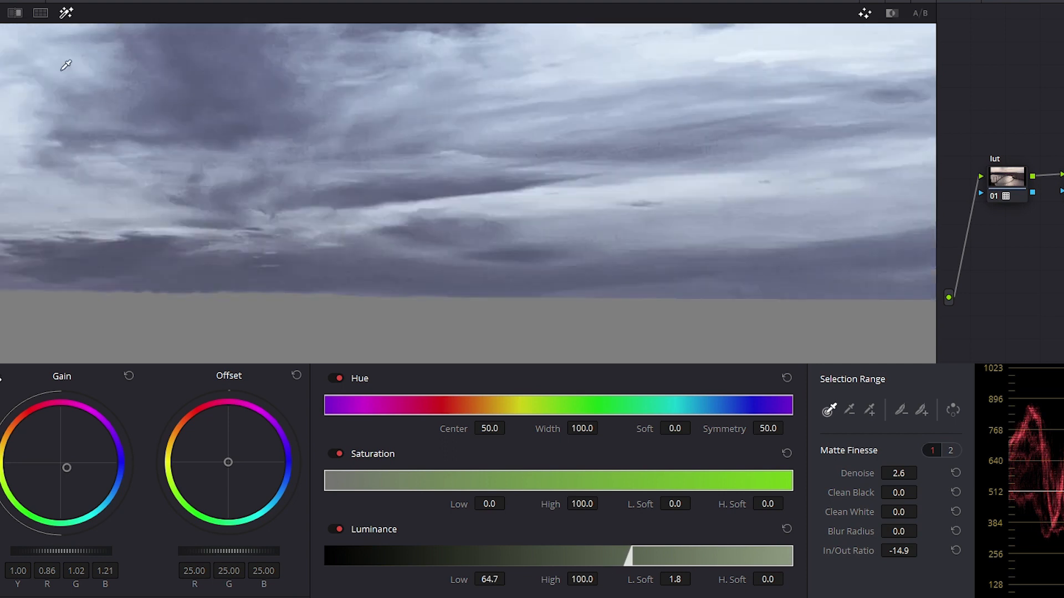
left_click(66, 12)
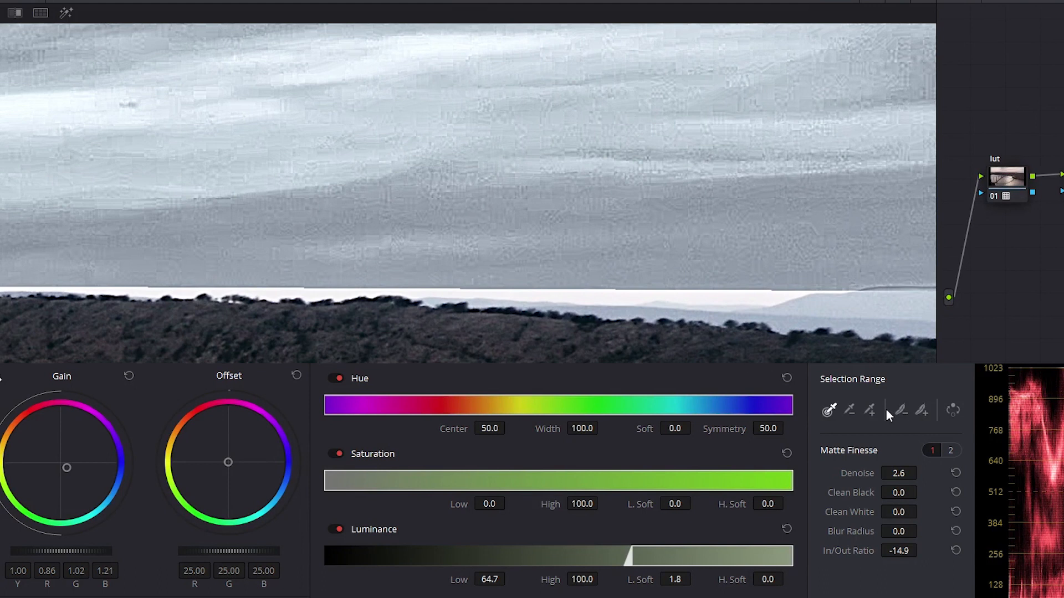
Raise the sky gradient window's Soft 1 from zero to soften its edge along the horizon.
left_click(869, 409)
left_click(847, 303)
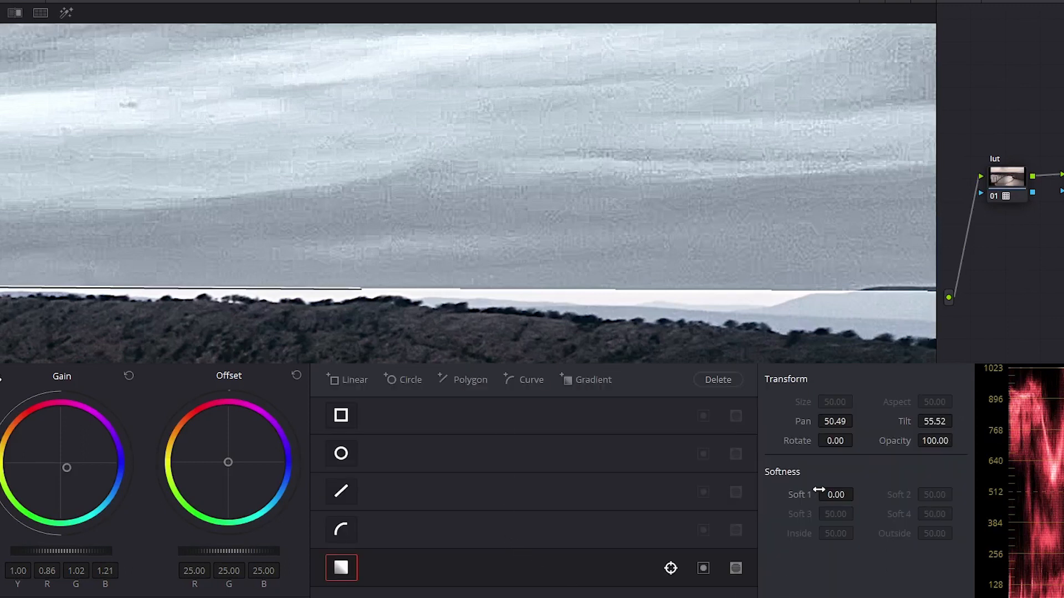
left_click_drag(834, 494, 858, 493)
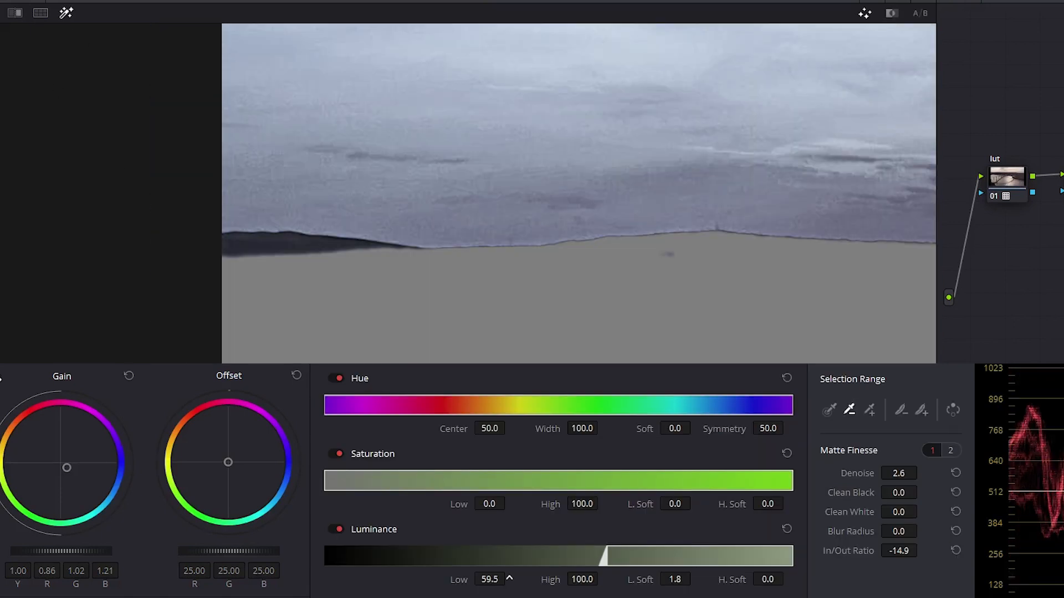
Refine the sky qualifier with Luminance Low at about 63 and L. Soft at 3.3, and turn off the selection highlight.
left_click_drag(507, 578, 526, 579)
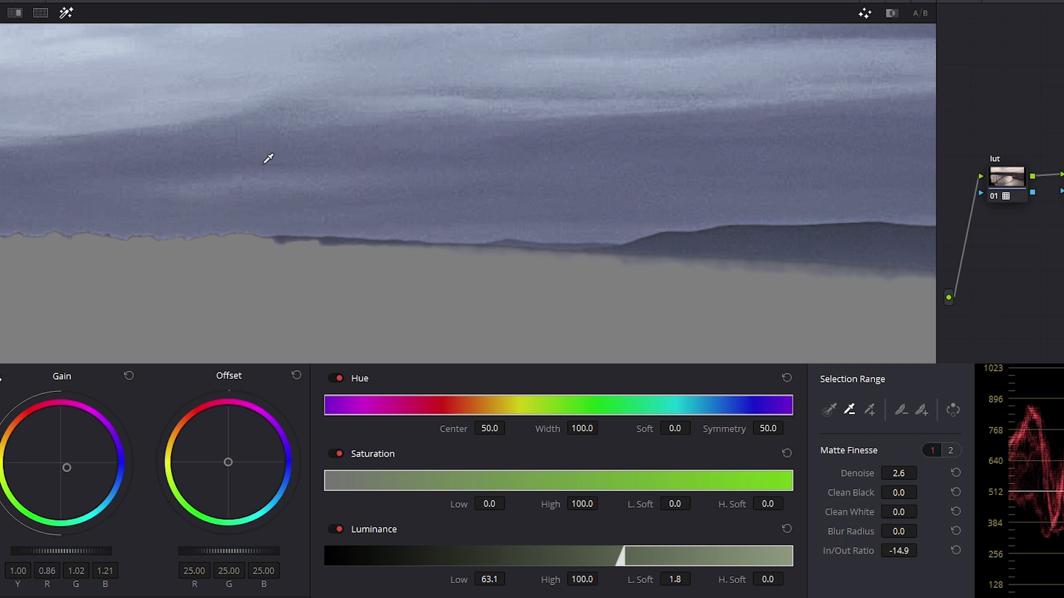
left_click(67, 14)
left_click_drag(683, 577, 695, 579)
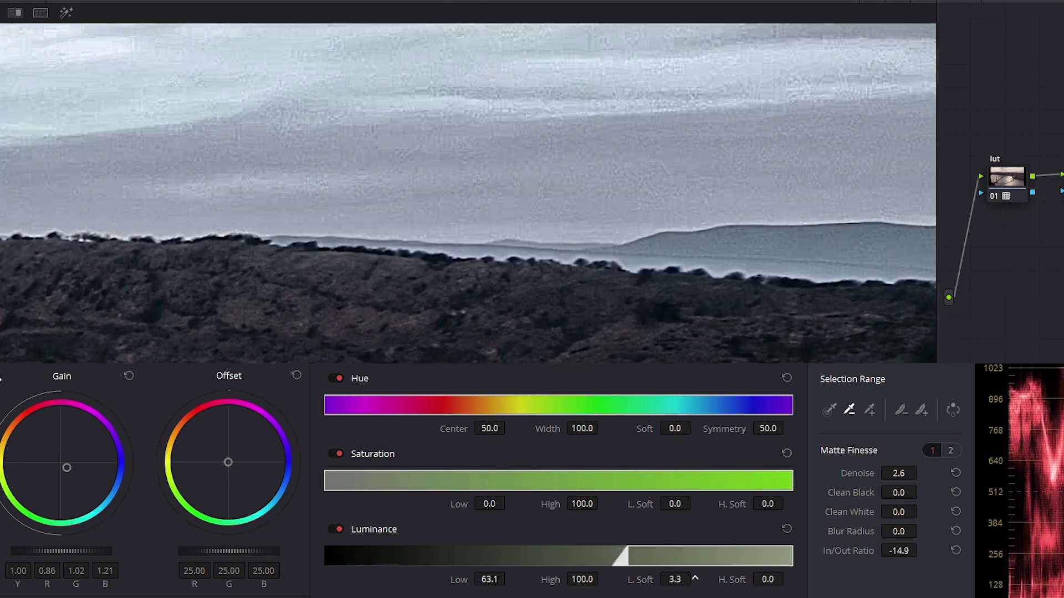
left_click_drag(499, 580, 492, 579)
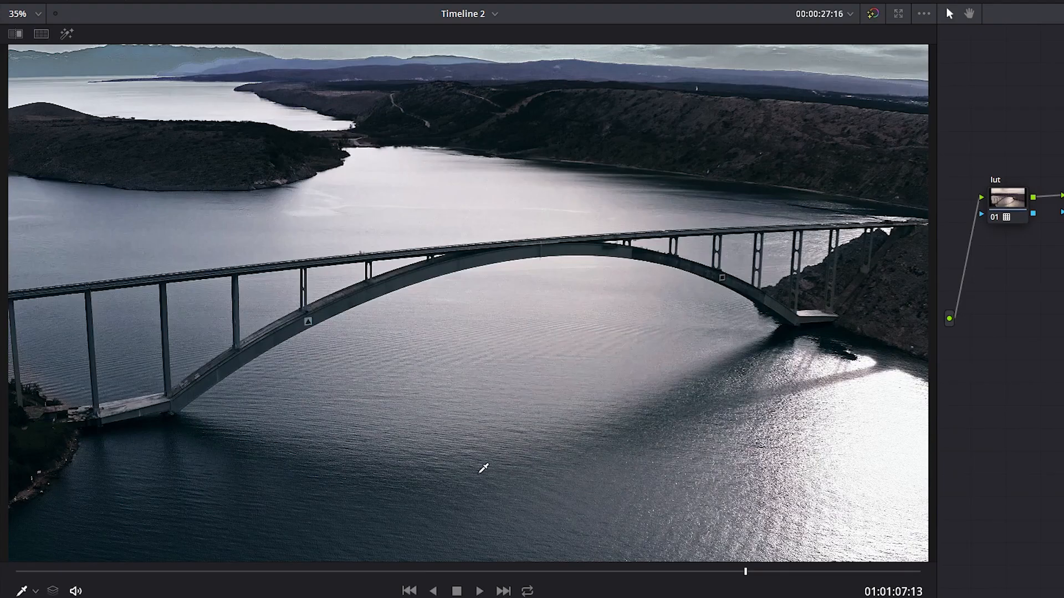
Go back to the start of the bridge clip and insert a serial node between the sky node and the layer mixer.
scroll(484, 468, "down", 2)
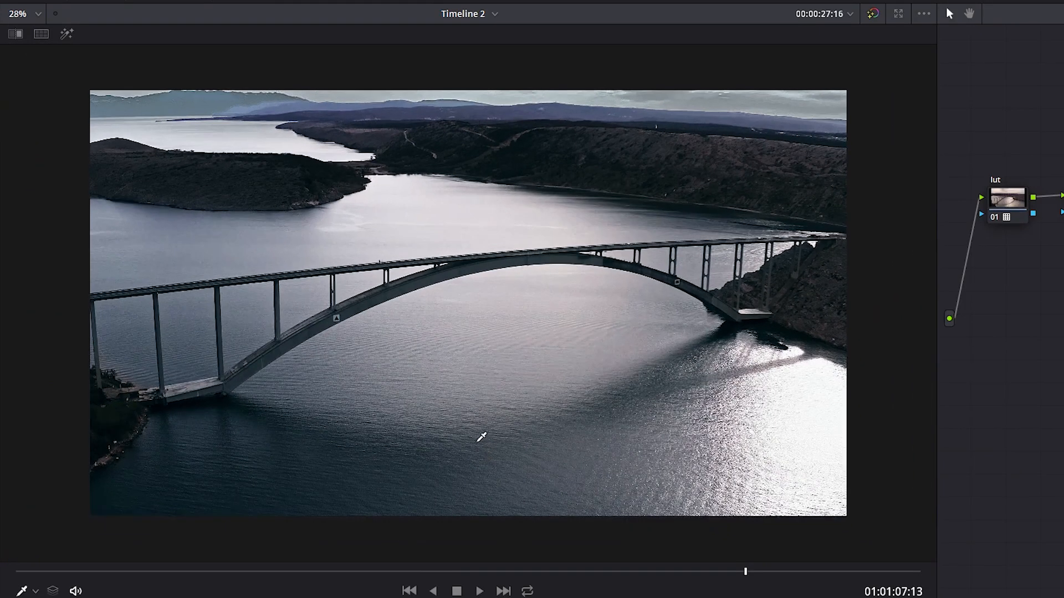
left_click_drag(747, 573, 13, 588)
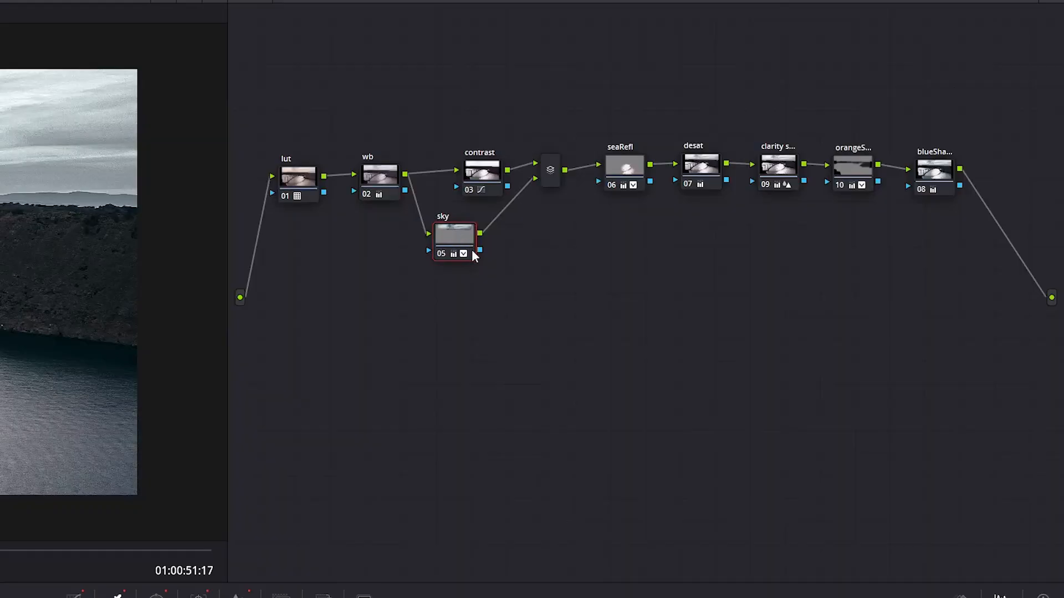
key("alt+s")
left_click_drag(380, 313, 605, 206)
left_click_drag(521, 244, 509, 245)
left_click(610, 307)
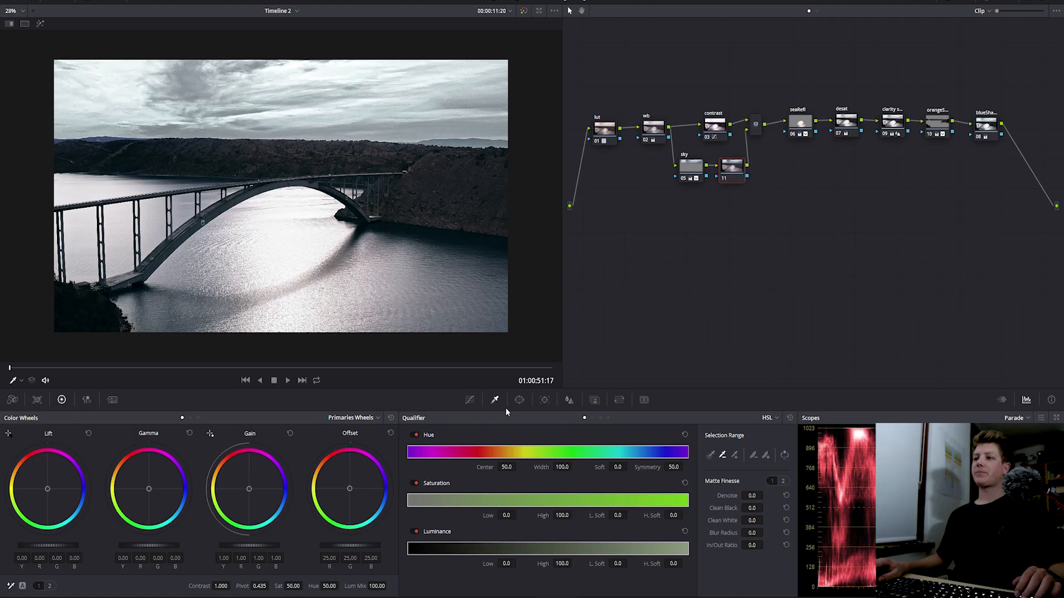
Draw a curve window on the new node that encloses the water and bridge below the far shoreline.
left_click(156, 596)
left_click(421, 535)
scroll(202, 302, "down", 2)
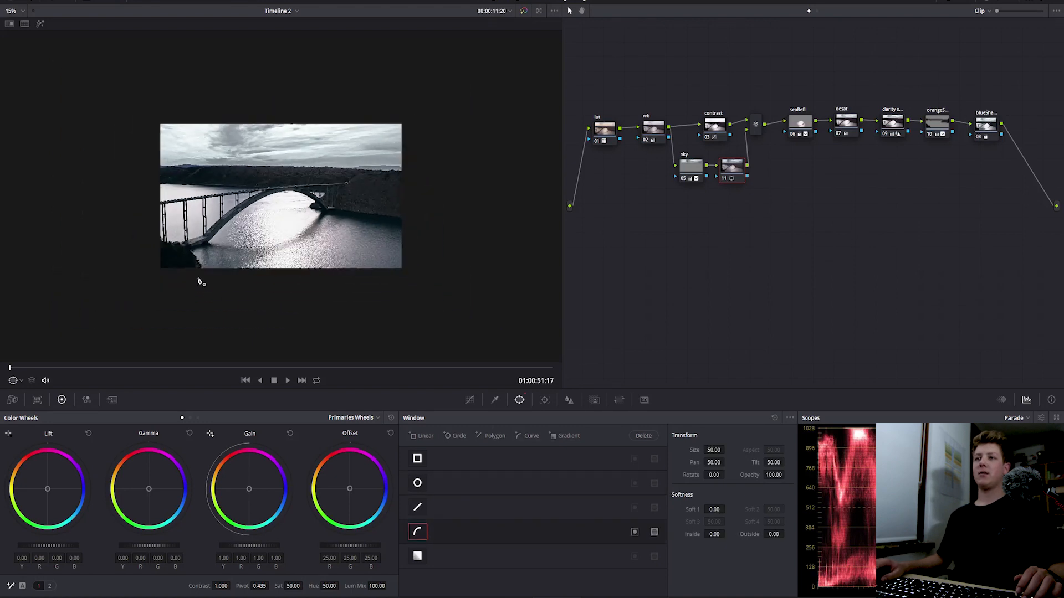
left_click(410, 346)
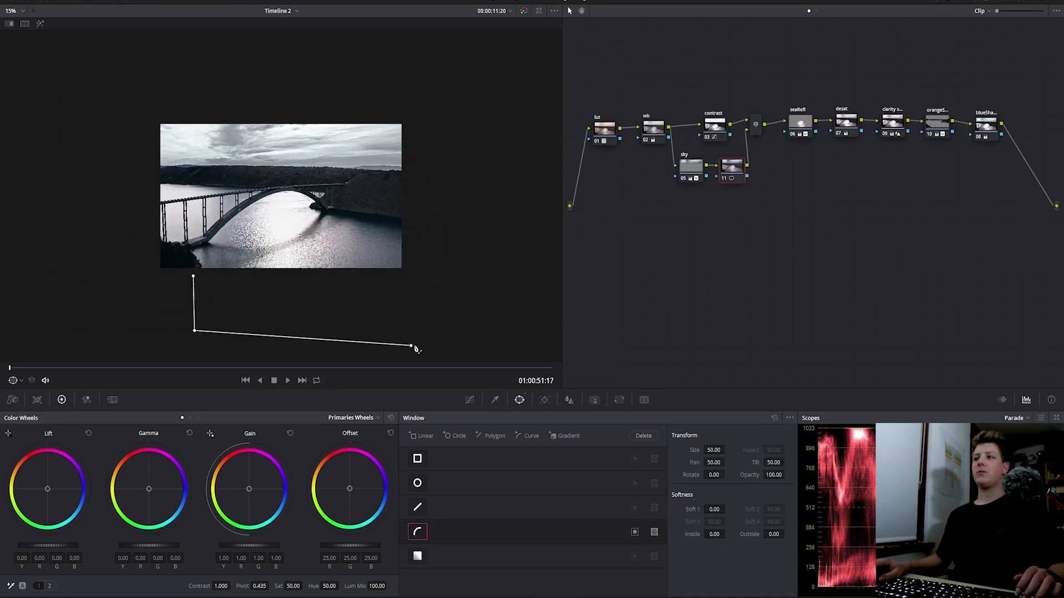
left_click(507, 303)
left_click(510, 228)
left_click(354, 205)
left_click(328, 189)
left_click(220, 178)
left_click(127, 169)
left_click(35, 189)
Track the water window forward and reshape its points in Frame mode to follow the shoreline as the shot moves.
left_click(449, 435)
scroll(392, 316, "up", 2)
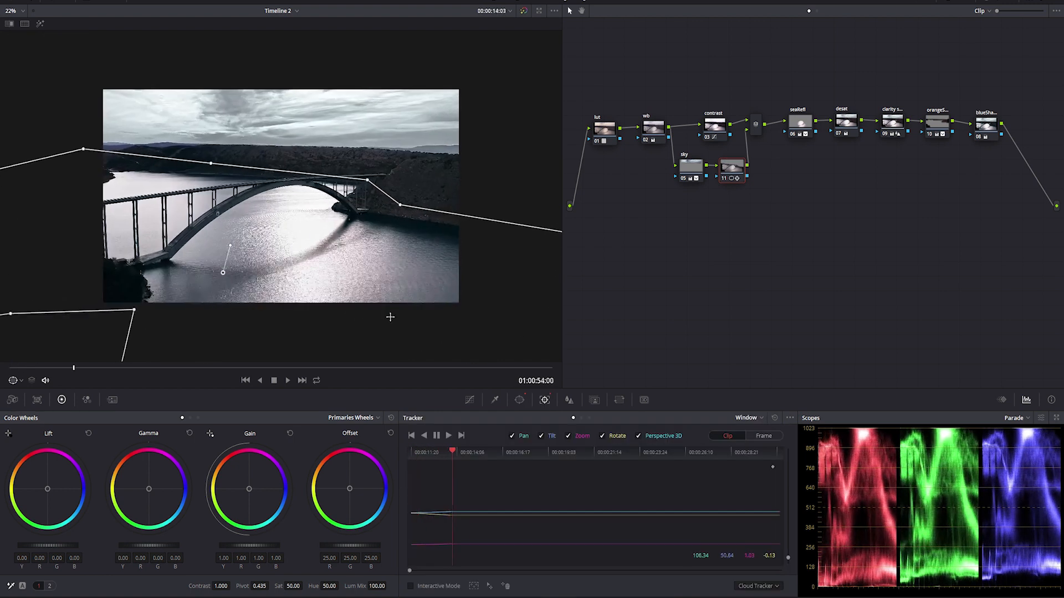
left_click_drag(15, 163, 101, 137)
left_click_drag(131, 293, 216, 129)
middle_click(213, 283)
left_click_drag(313, 286, 337, 254)
left_click_drag(265, 182, 212, 214)
left_click(448, 435)
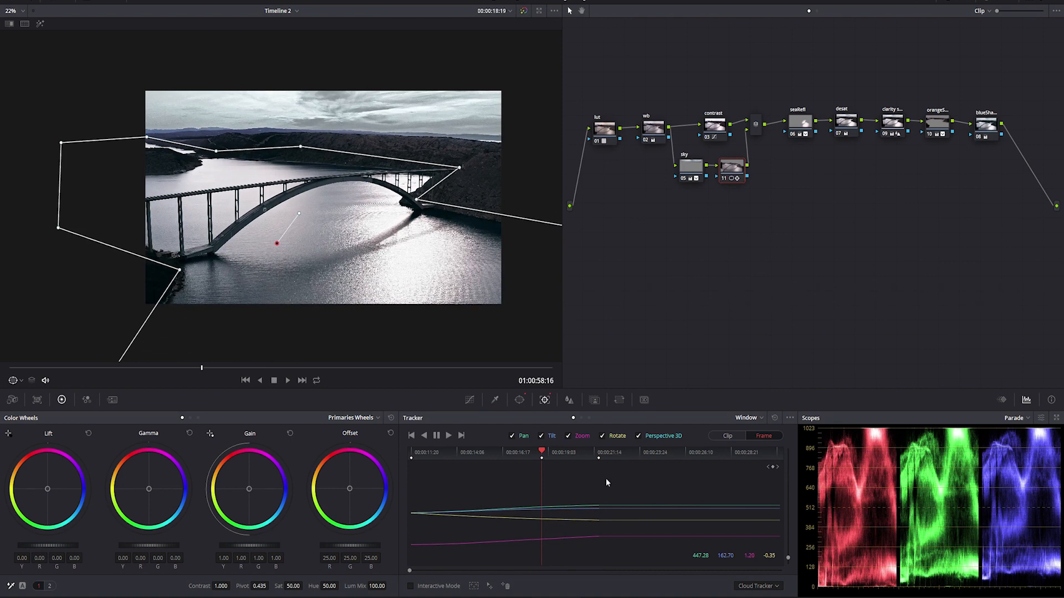
Check the water window's keyframes, correct its upper points along the far shore and track it to the clip's end.
left_click(768, 467)
left_click(778, 467)
left_click(790, 418)
left_click(807, 447)
left_click(768, 467)
left_click(448, 436)
left_click(436, 436)
left_click_drag(190, 125, 191, 116)
left_click_drag(109, 126, 111, 119)
left_click(448, 435)
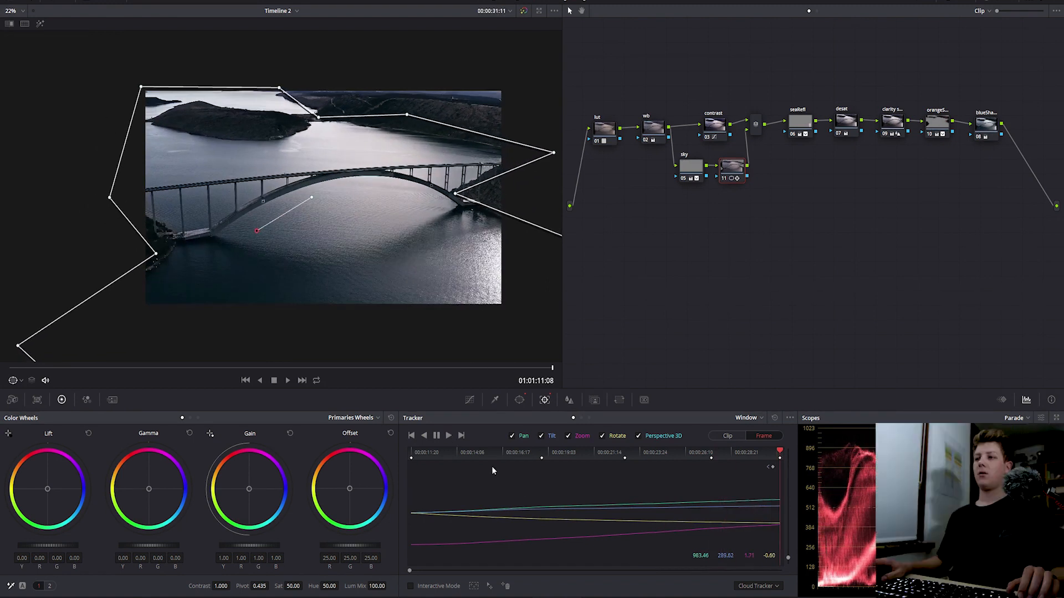
Qualify the bright water with Saturation High 2.6, Luminance 57.9 to 70.4, Denoise 2.5, Clean Black 29.0 and Clean White 22.2.
left_click(495, 400)
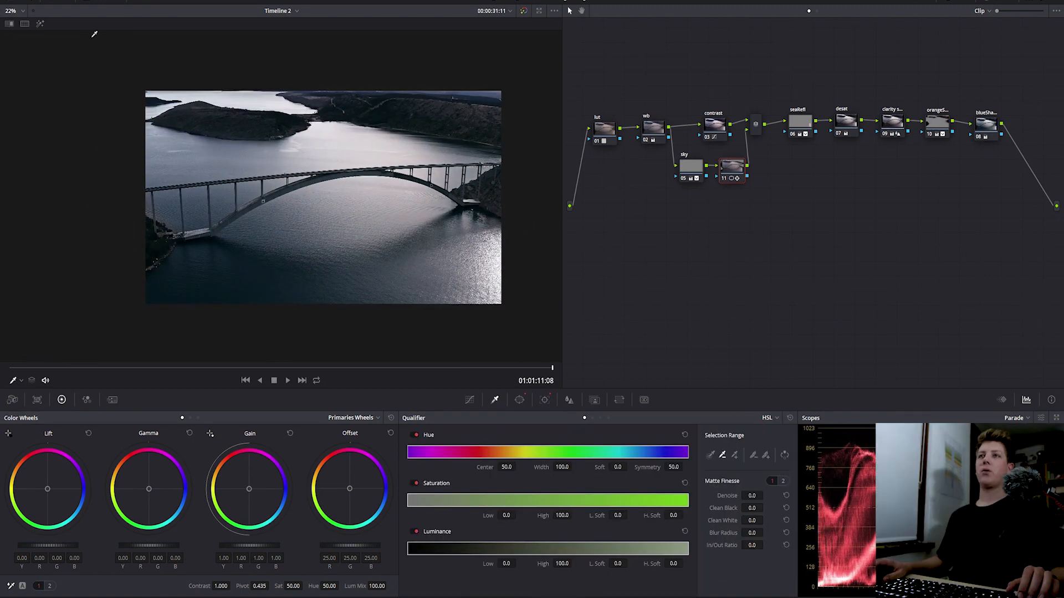
left_click(40, 25)
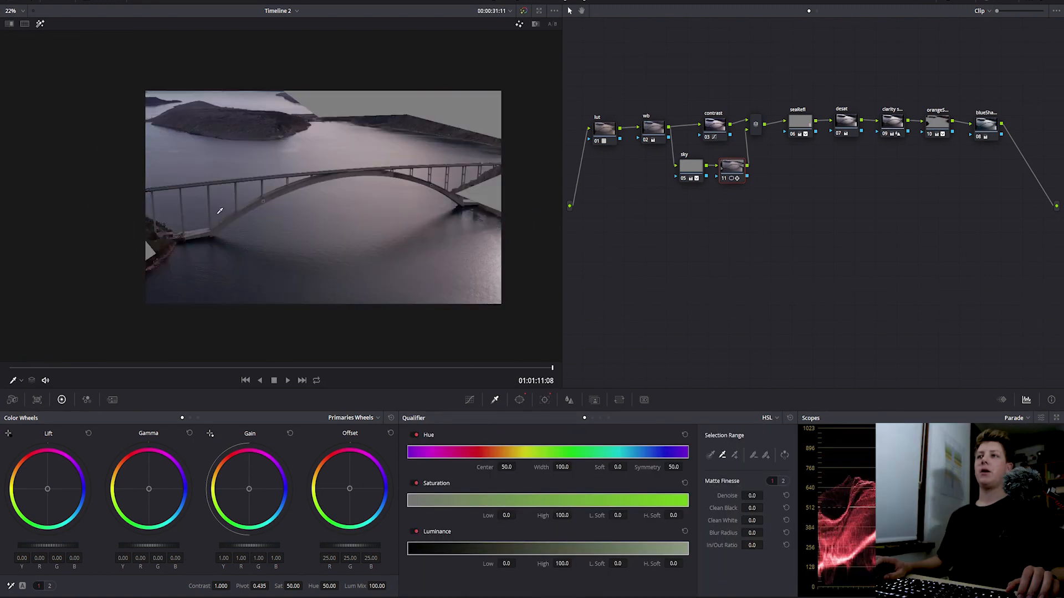
scroll(292, 227, "up", 3)
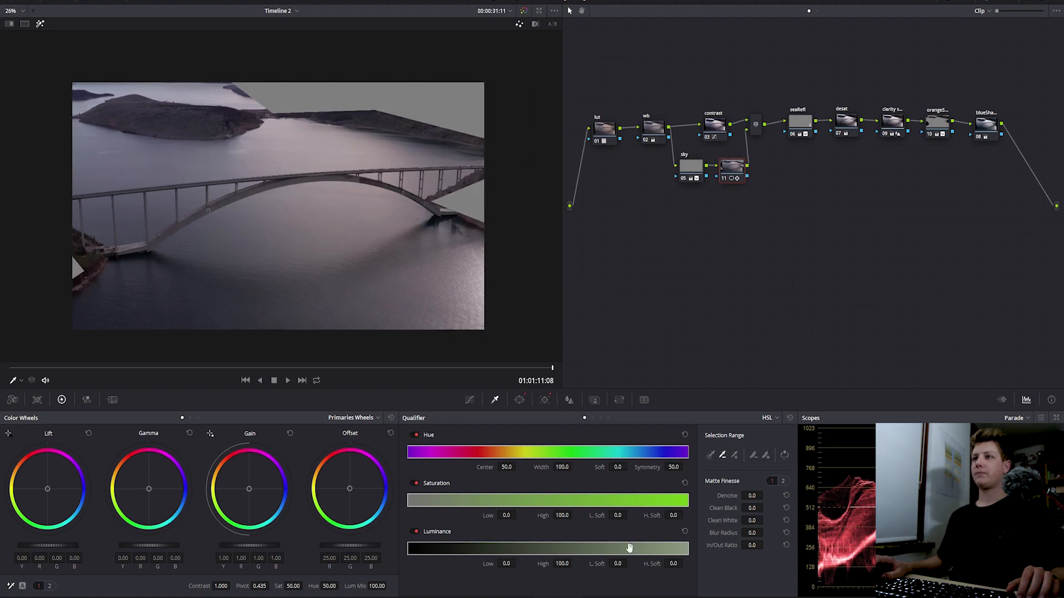
left_click(327, 211)
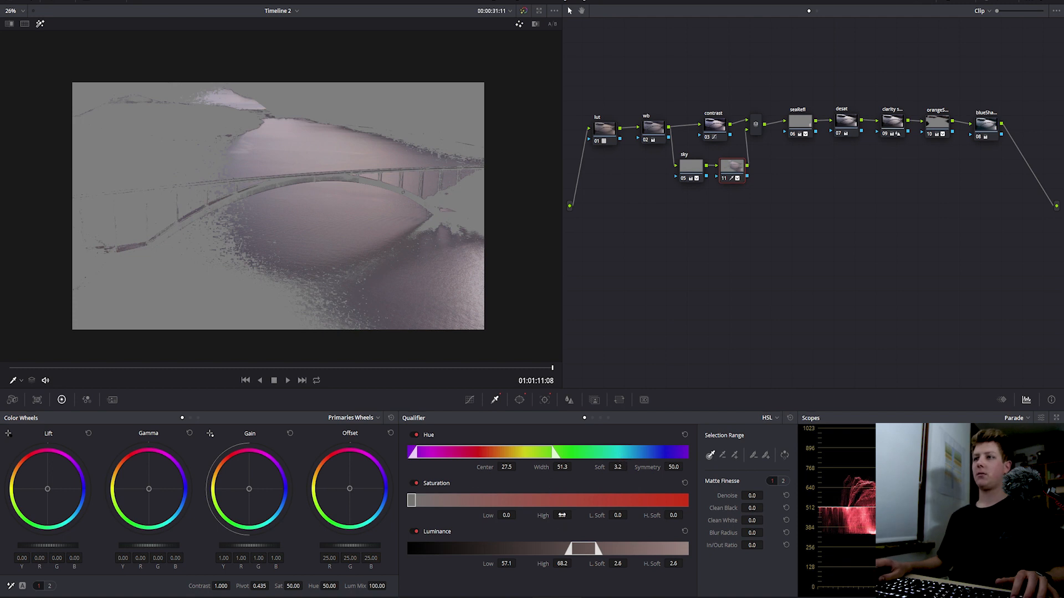
left_click_drag(506, 563, 518, 562)
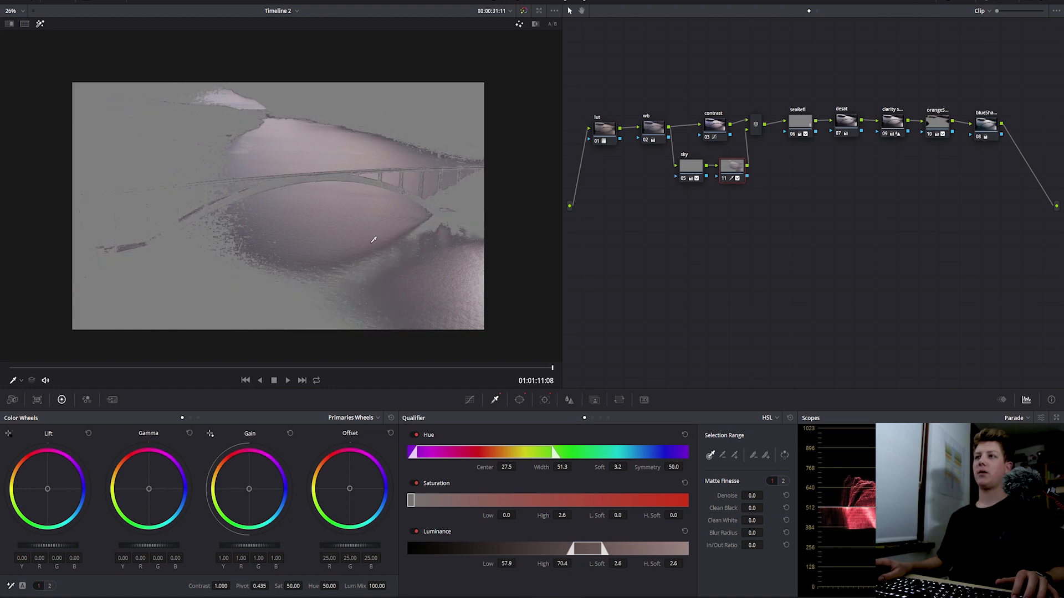
scroll(373, 240, "up", 2)
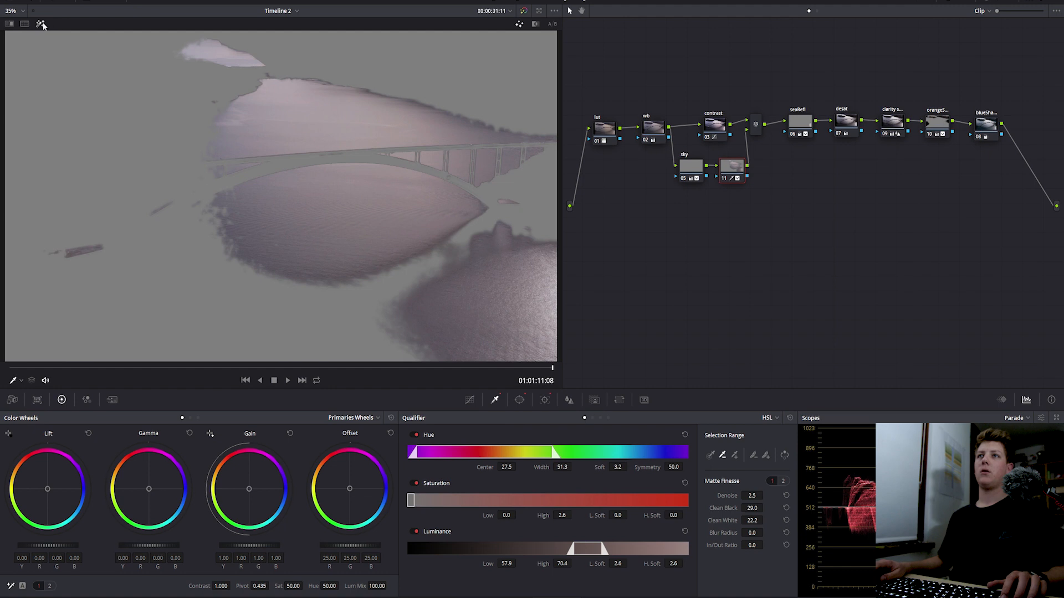
key("shift+h")
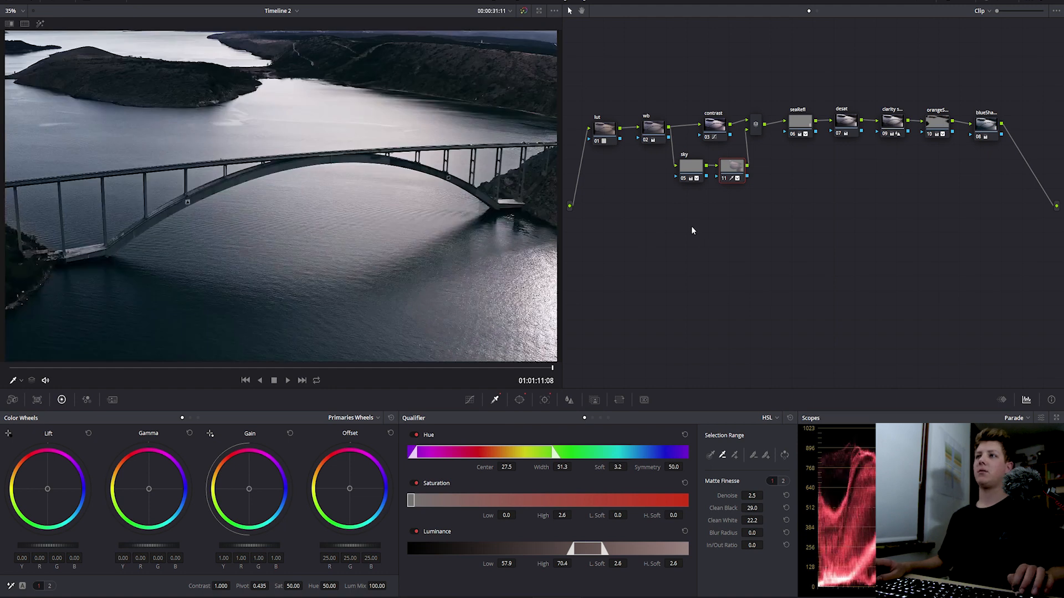
Compare the shot with the water node disabled and enabled, and shift its Gain to red 0.94, green 1.01 and blue 1.05.
key("ctrl+d")
key("ctrl+d")
key("ctrl+d")
key("ctrl+d")
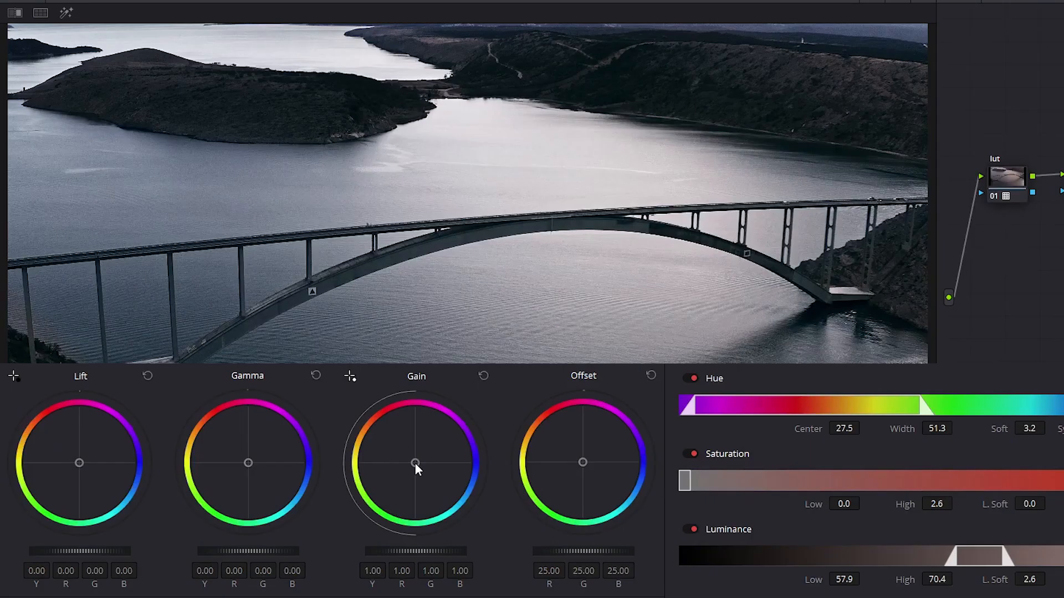
left_click_drag(248, 489, 250, 489)
Display gallery still 1.2.3 as a wipe reference against the start of the bridge shot.
left_click(32, 1)
left_click(29, 12)
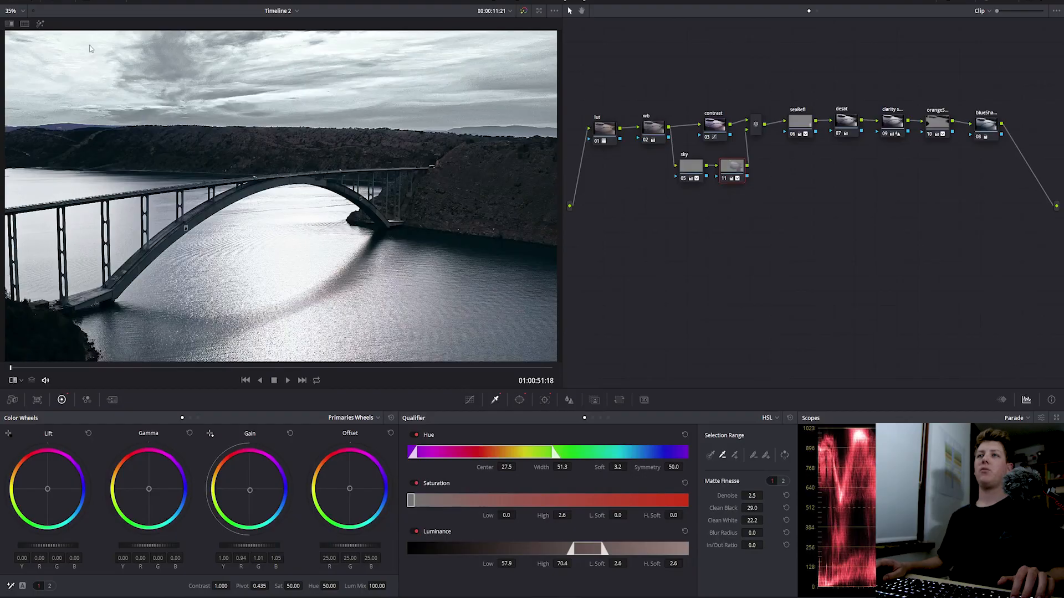
key("alt+f")
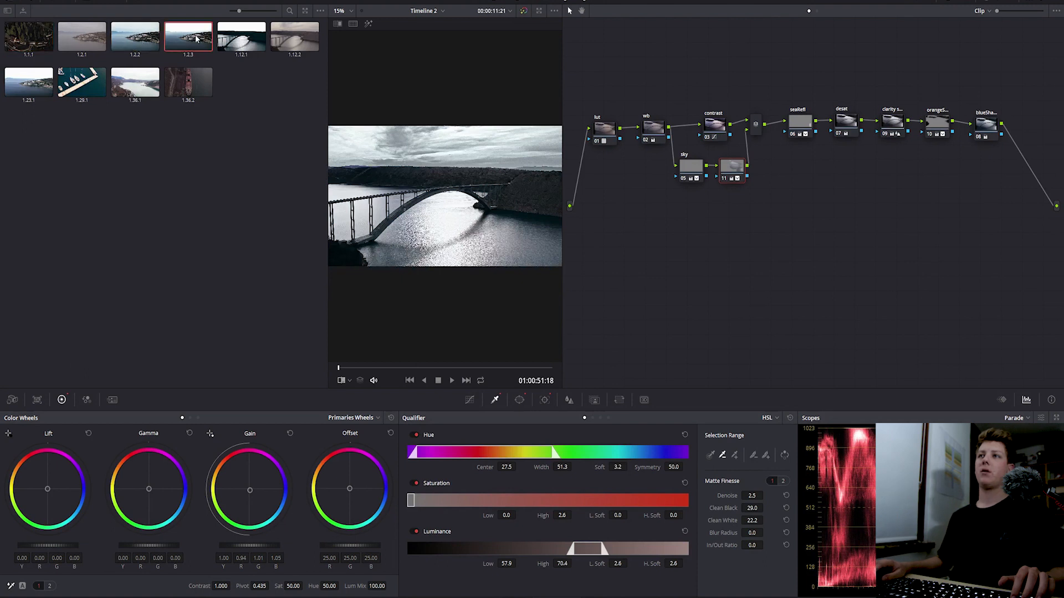
left_click(30, 1)
right_click(296, 155)
left_click(557, 329)
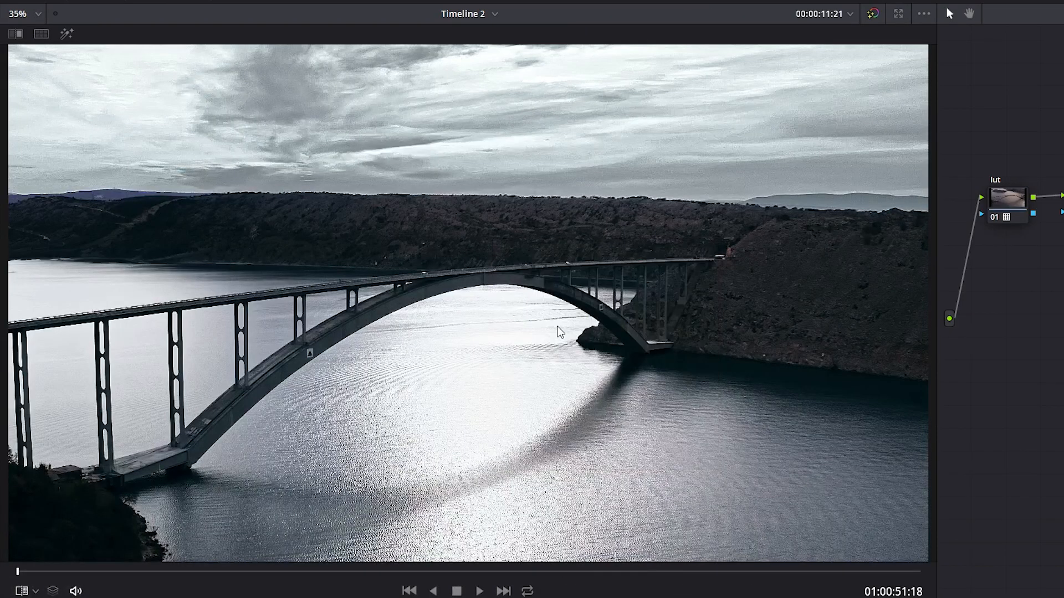
left_click_drag(464, 313, 470, 443)
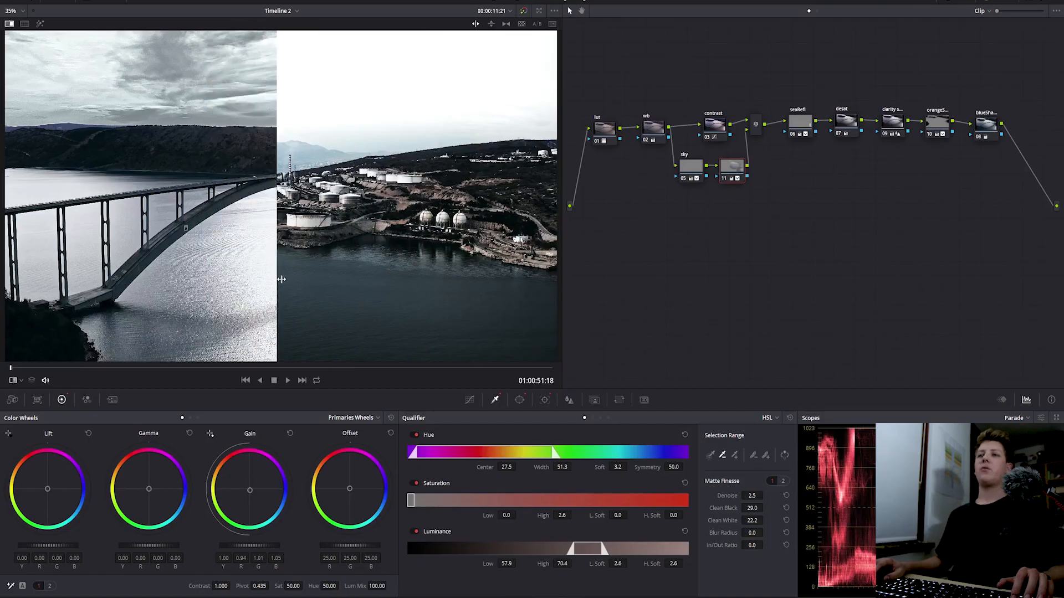
Set the water node's Gain to red 0.90, green 1.02 and blue 1.12 while wiping against the reference still.
left_click_drag(282, 279, 423, 287)
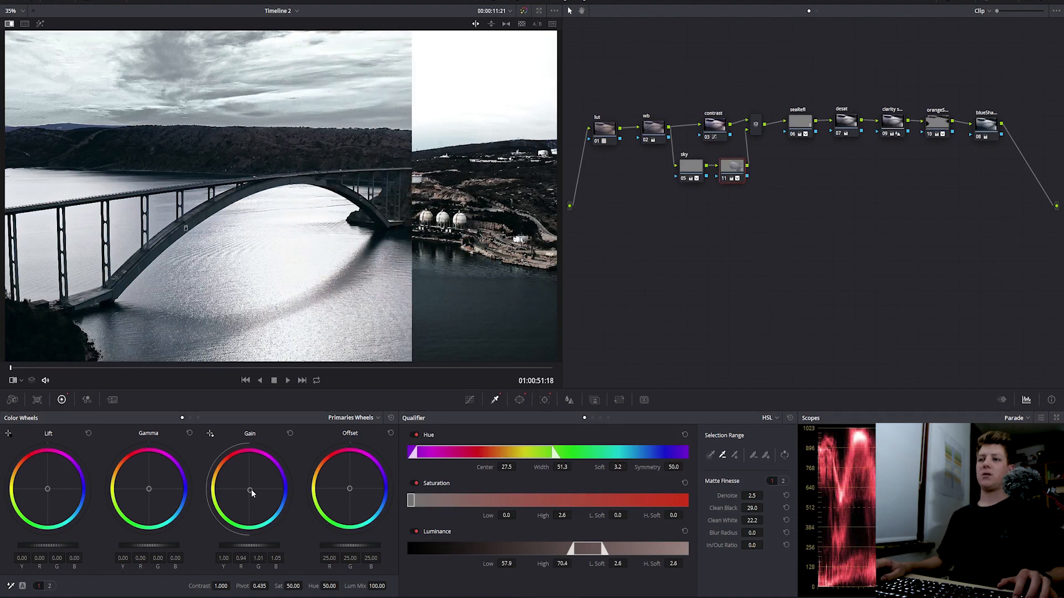
left_click_drag(250, 491, 251, 492)
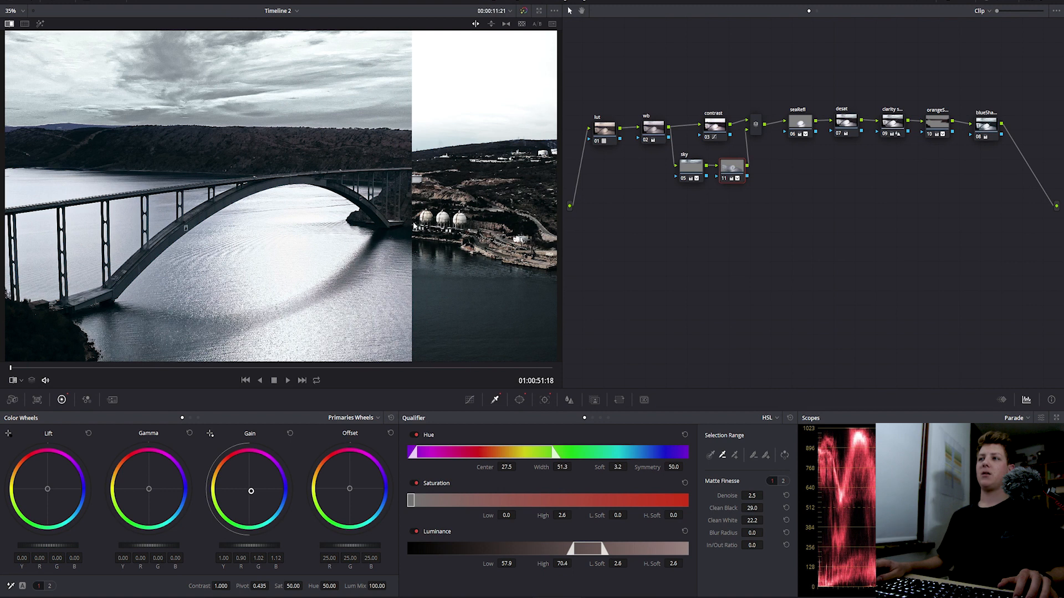
left_click_drag(414, 227, 124, 228)
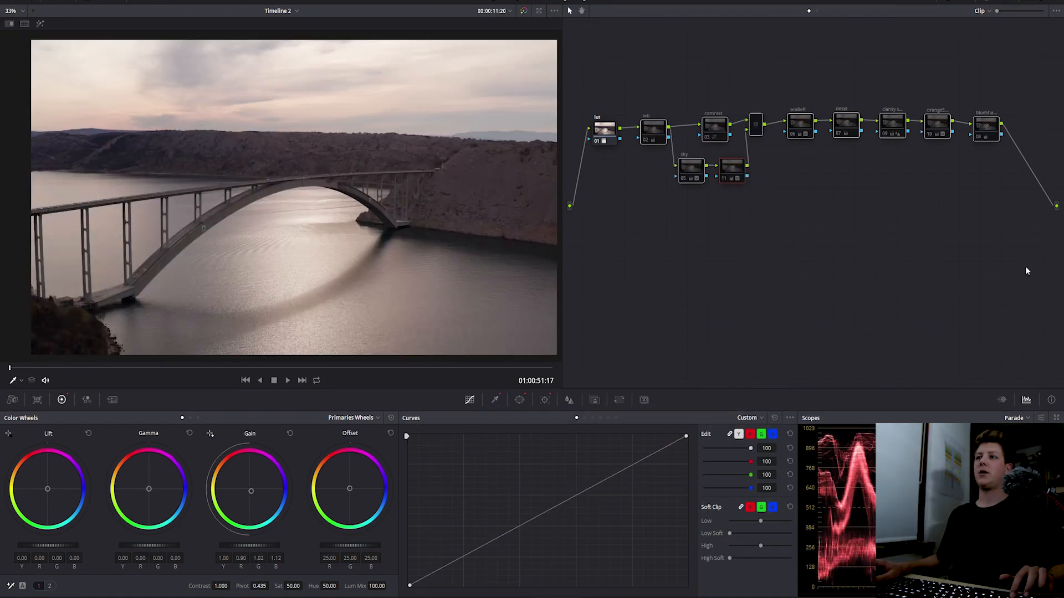
Compare the bridge shot with every node after the LUT disabled and enabled, and wipe it against the reference still.
key("ctrl+d")
key("ctrl+d")
key("ctrl+d")
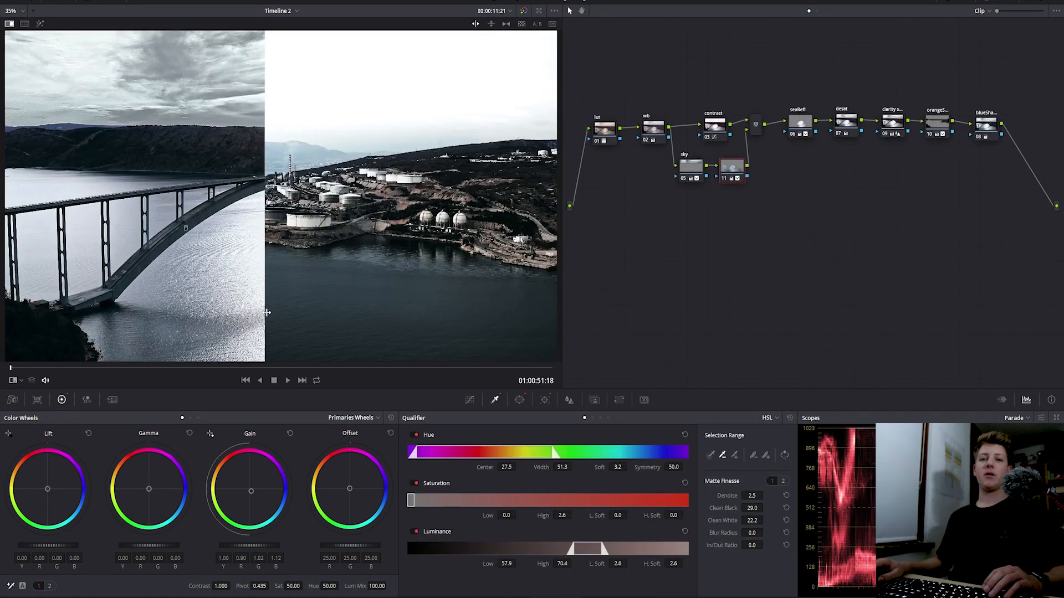
left_click_drag(265, 311, 291, 305)
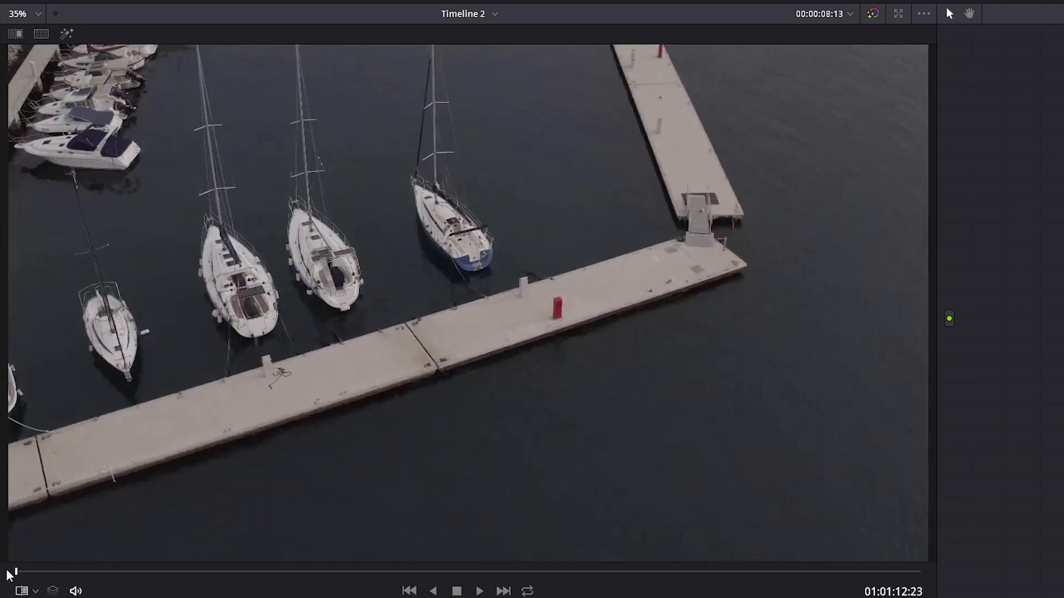
Move the marina shot's first node close to the source input and label it lut.
key("alt+s")
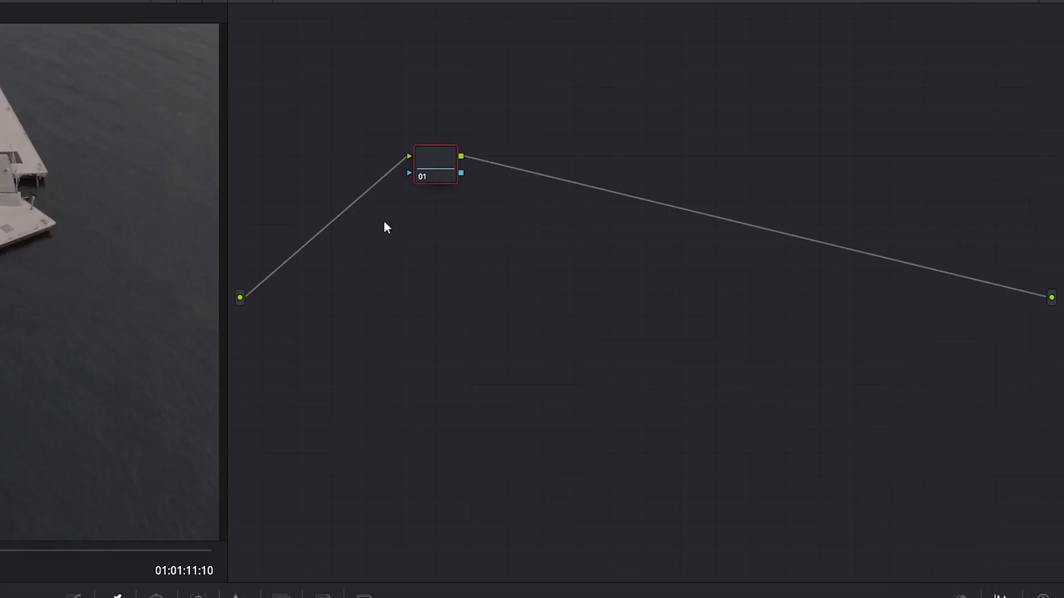
left_click_drag(435, 167, 303, 194)
right_click(308, 197)
left_click(326, 220)
type("luit")
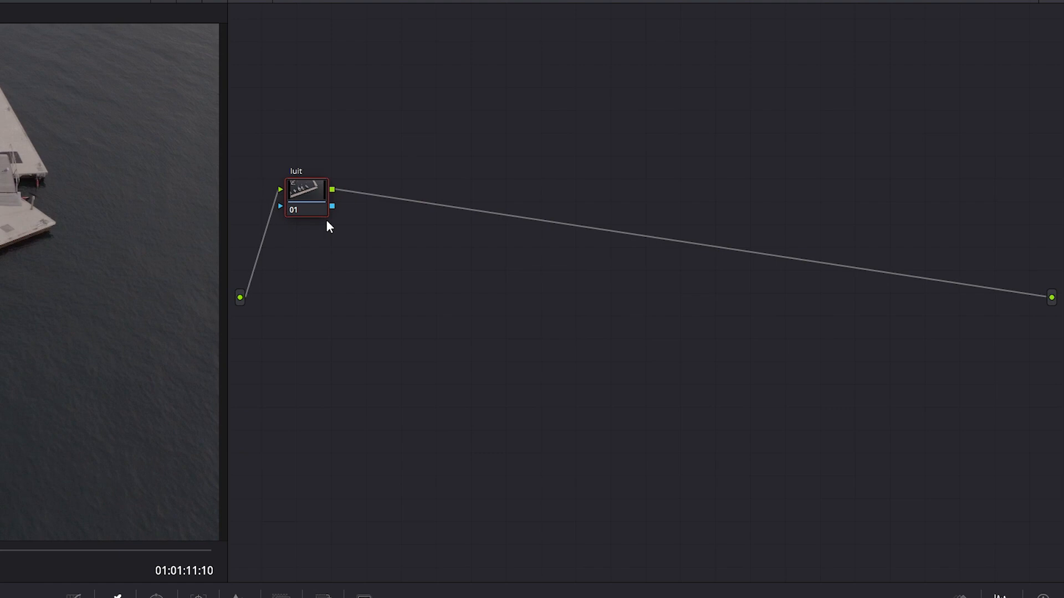
key("Return")
Apply a conversion LUT to the marina shot's lut node.
right_click(312, 191)
mouse_move(388, 340)
mouse_move(471, 387)
left_click(626, 508)
Add a serial node beside the marina shot's lut node and open the motion effects noise reduction settings late in the clip.
key("alt+s")
left_click_drag(377, 189, 411, 188)
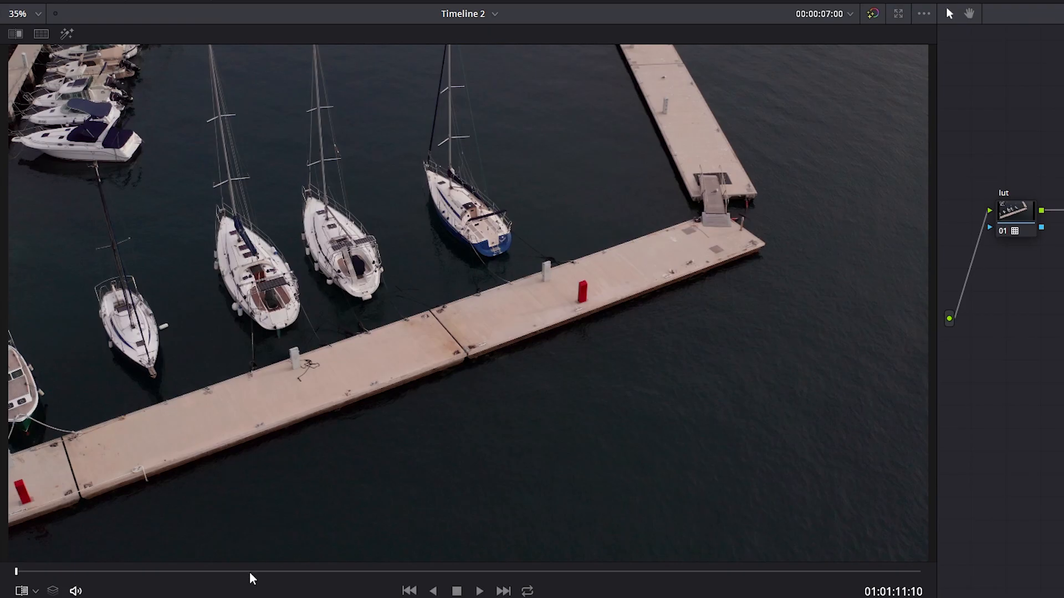
left_click_drag(251, 571, 806, 572)
left_click_drag(409, 183, 393, 178)
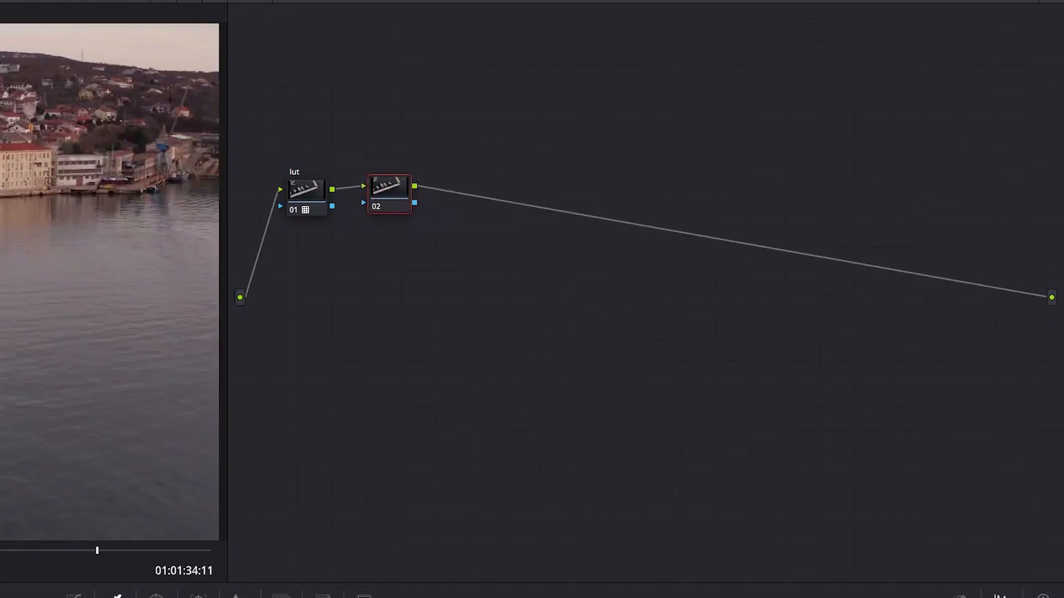
left_click(186, 324)
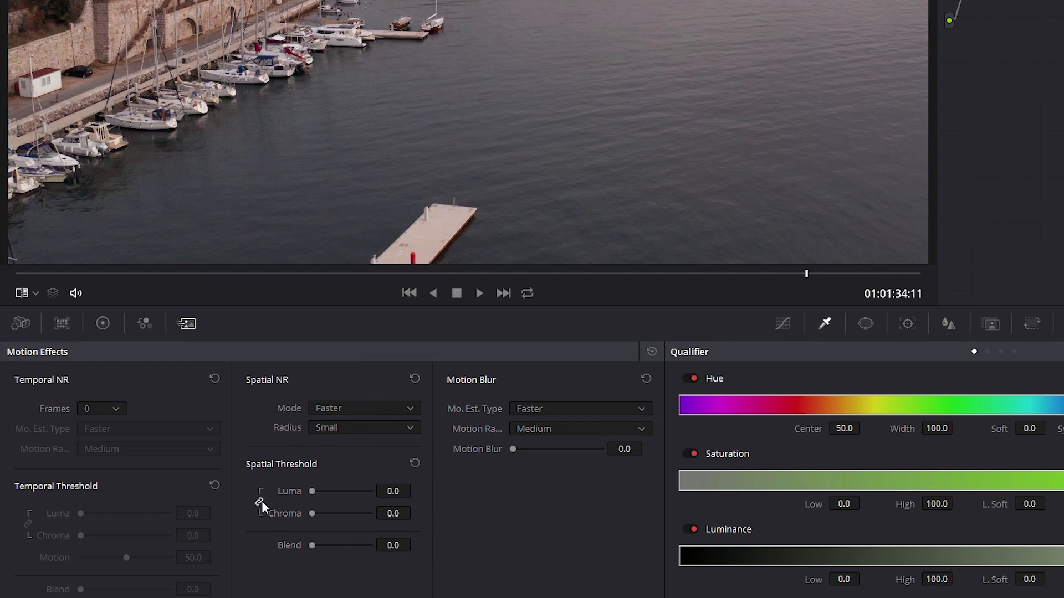
Set the spatial noise reduction to luma 2.0 and chroma 10.0, then label the node denoise and place it beside the lut node.
left_click(393, 491)
right_click(658, 149)
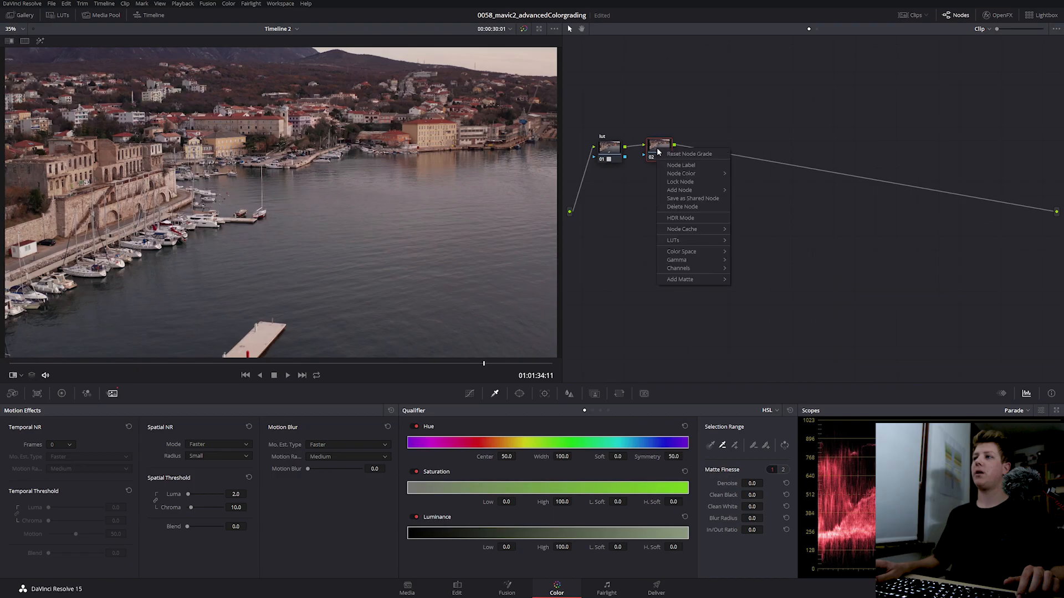
left_click(672, 165)
type("denoise")
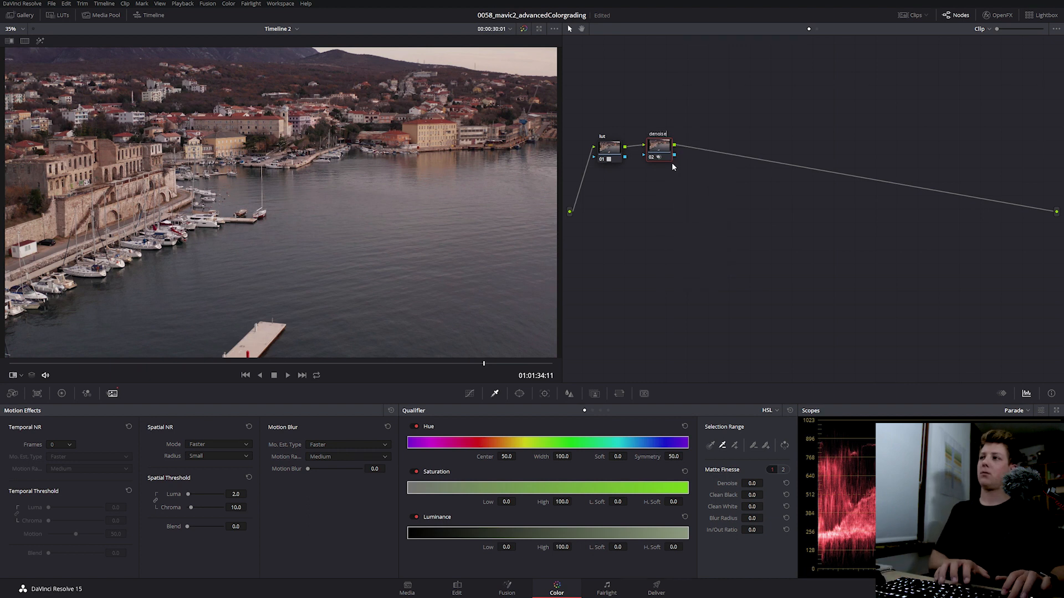
left_click_drag(664, 148, 659, 149)
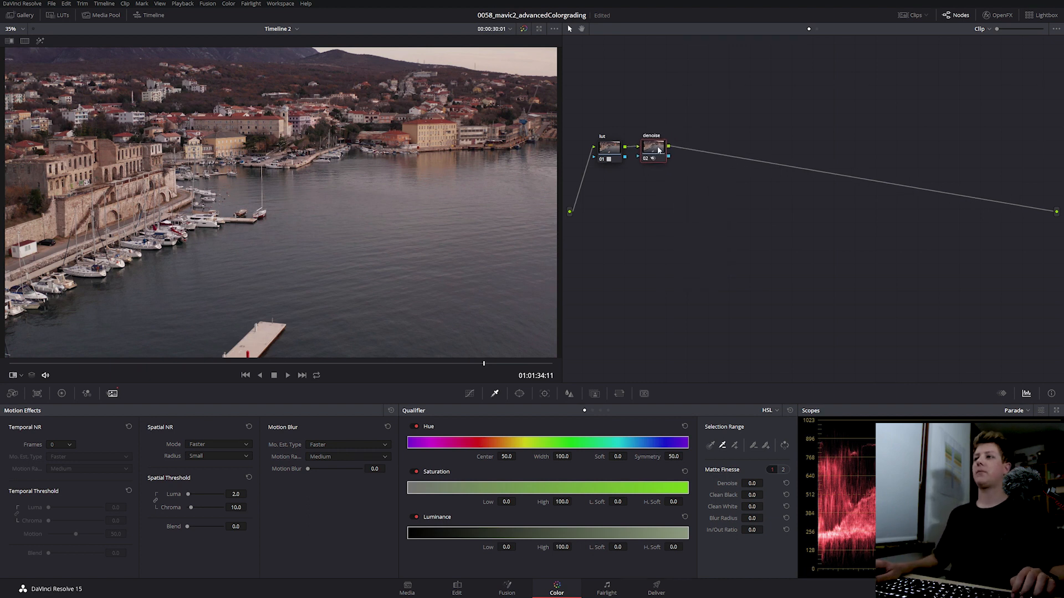
Add a serial node after the denoise node, label it wb and move it close to the chain.
key("alt+s")
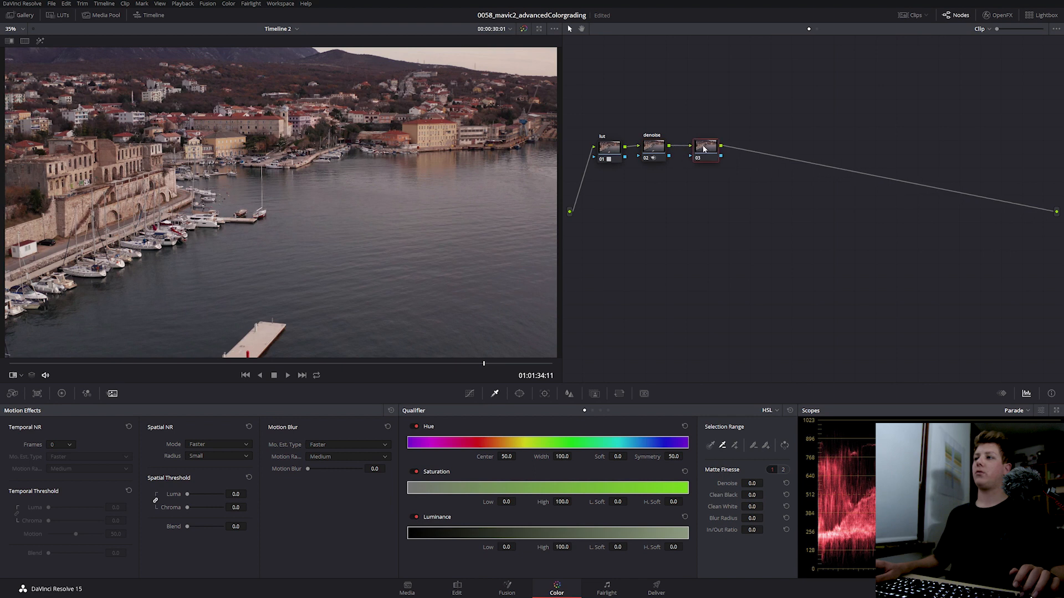
right_click(707, 148)
left_click(720, 167)
type("wb")
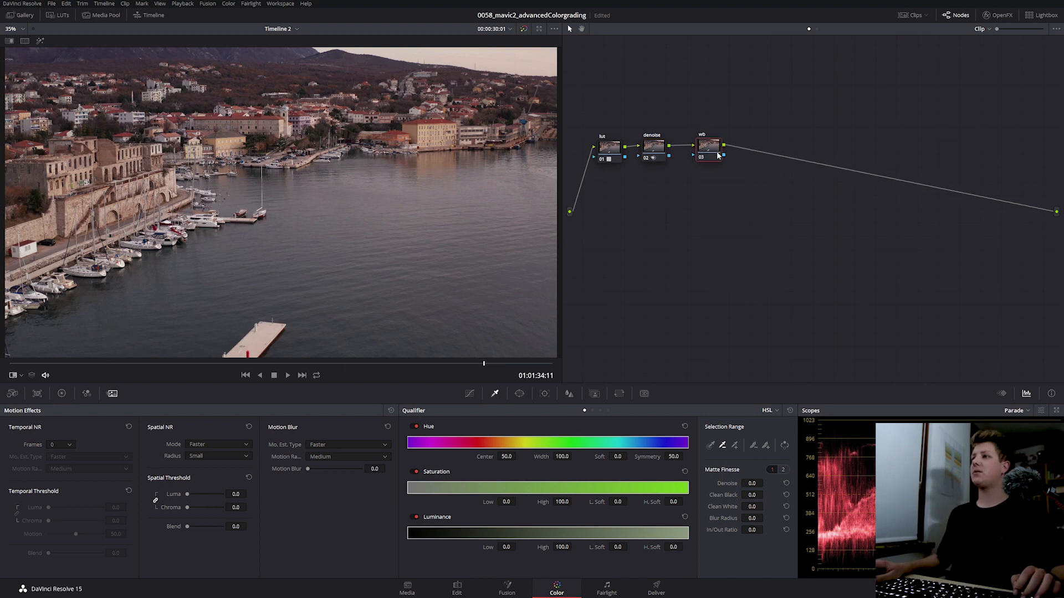
left_click_drag(711, 150, 703, 150)
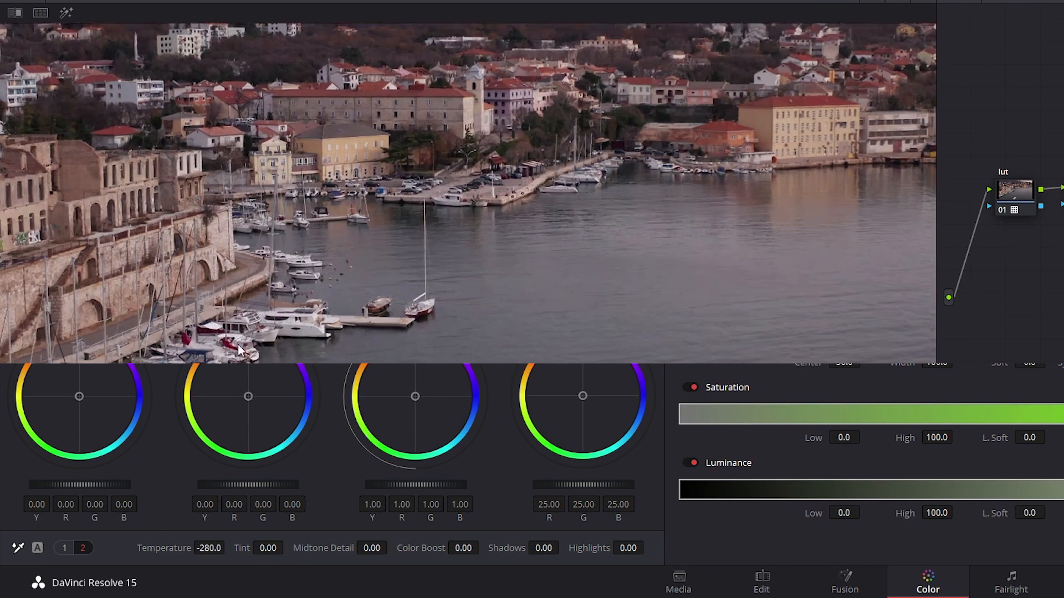
White-balance the wb node by sampling the white hull of the moored catamaran.
scroll(442, 304, "up", 10)
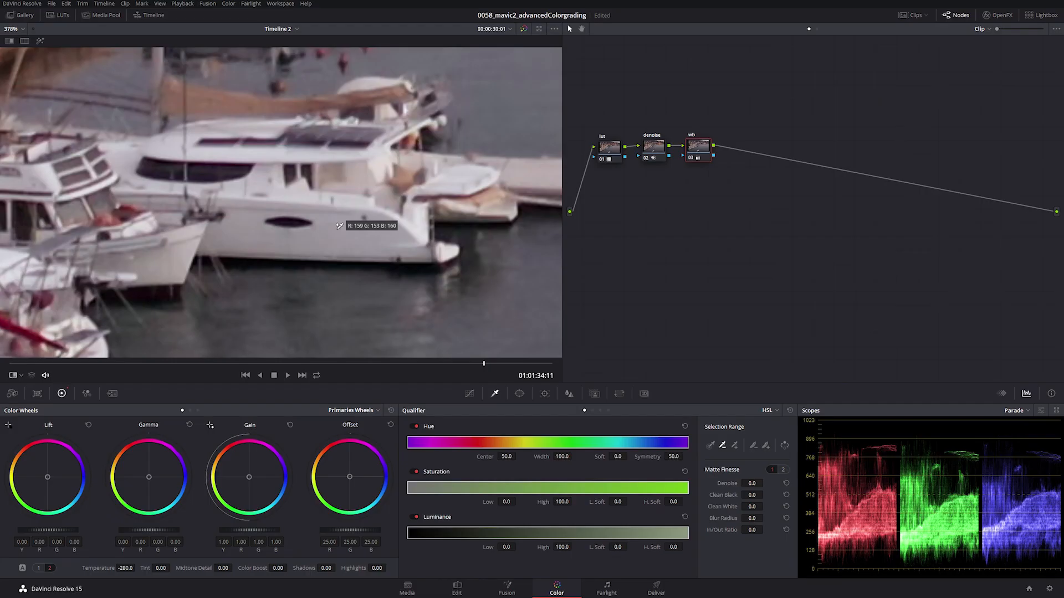
left_click(337, 228)
scroll(337, 230, "down", 10)
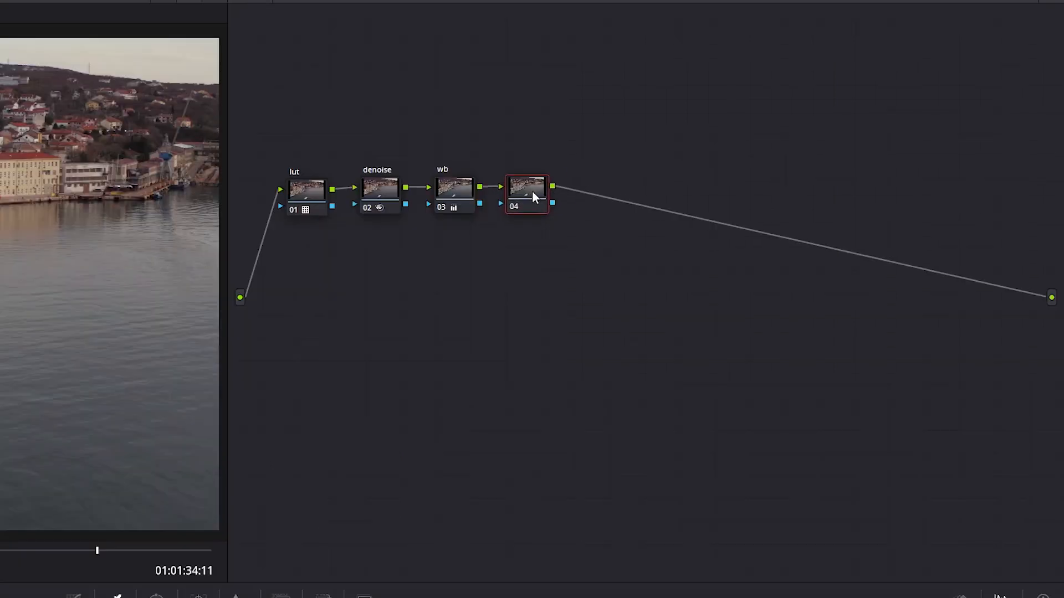
Label the new node after wb contrast and shape its custom curve into an S with raised highlights and lowered shadows.
left_click_drag(530, 192, 547, 191)
right_click(547, 191)
left_click(577, 219)
type("contrast")
key("Return")
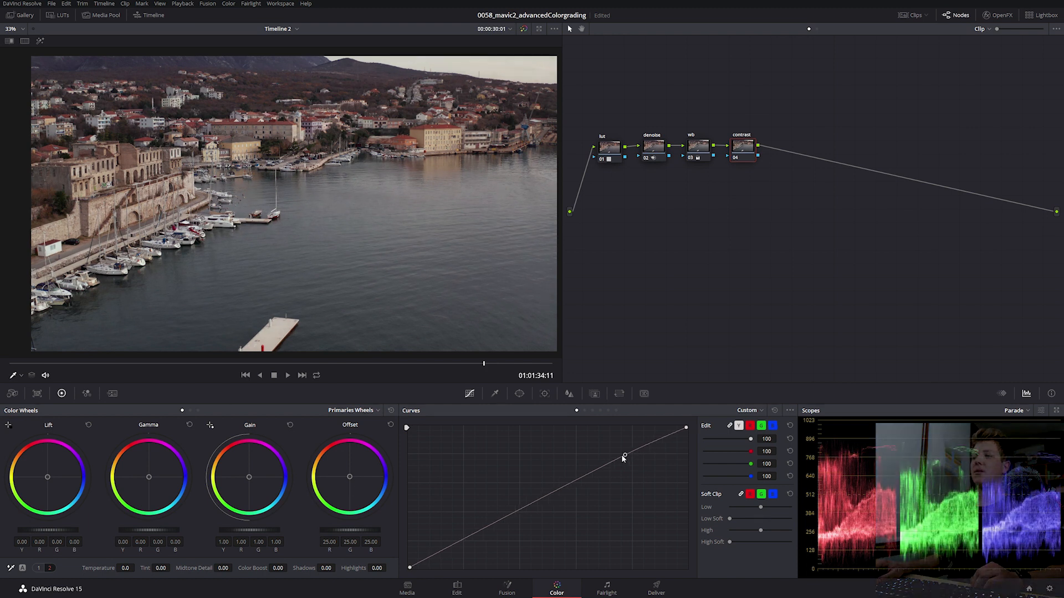
left_click_drag(624, 456, 595, 452)
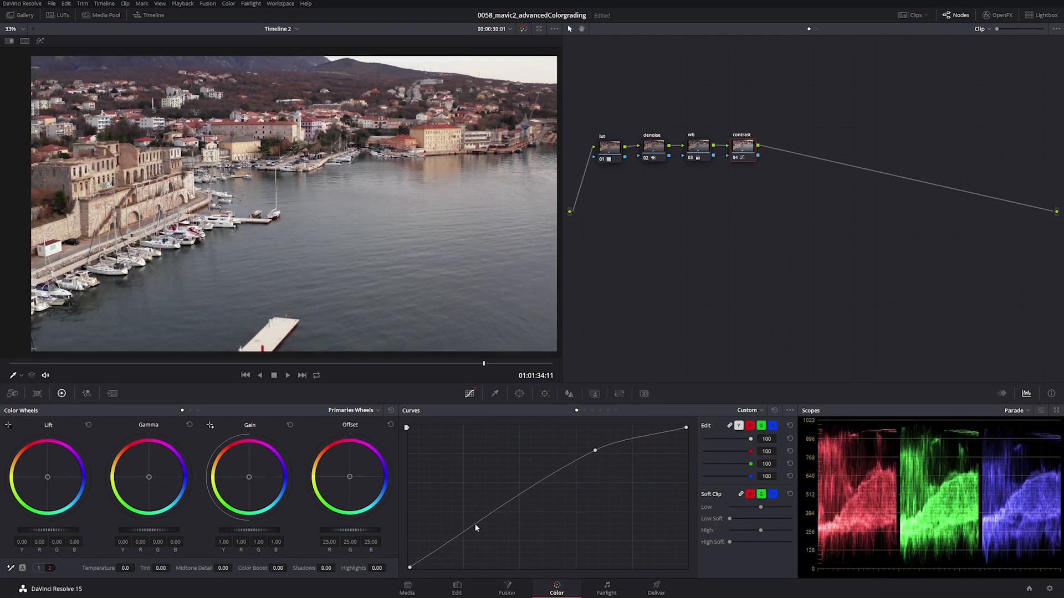
left_click_drag(474, 522, 480, 539)
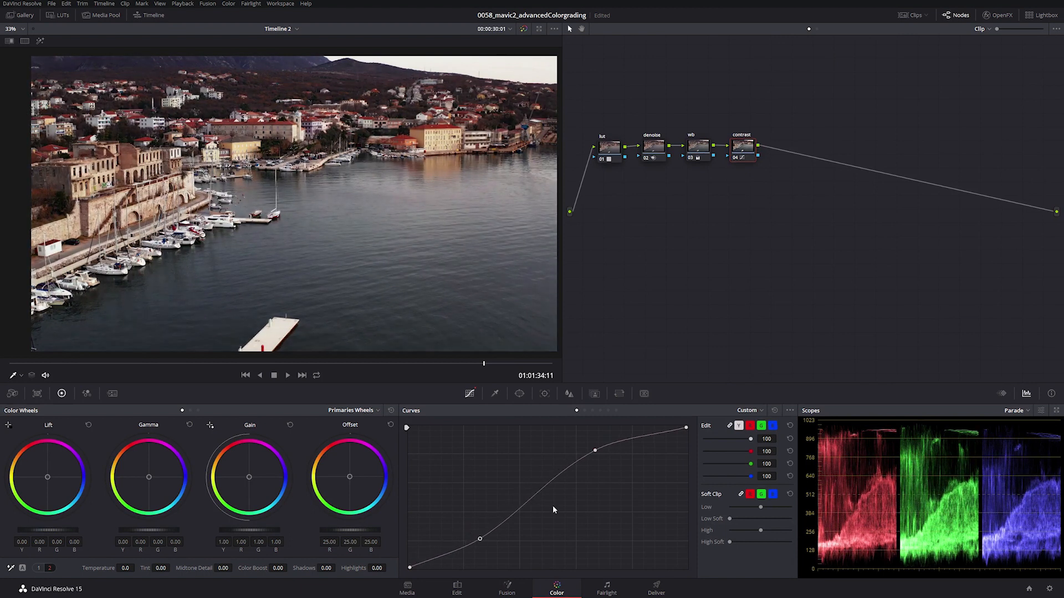
Add a parallel node to the contrast node and disable the contrast node with the curve.
left_click_drag(748, 151, 768, 149)
right_click(768, 150)
mouse_move(819, 189)
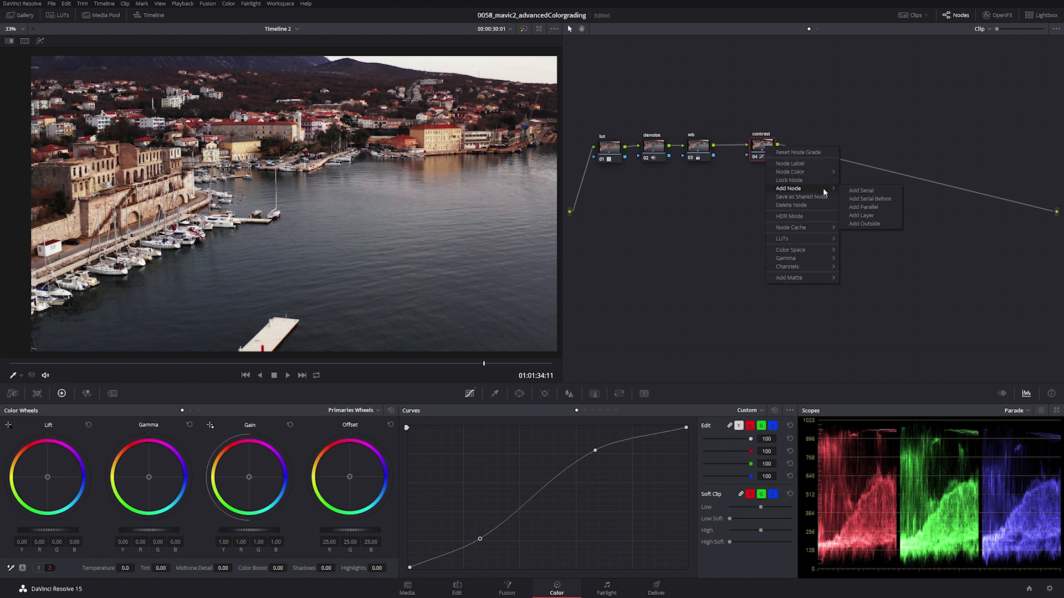
left_click(873, 207)
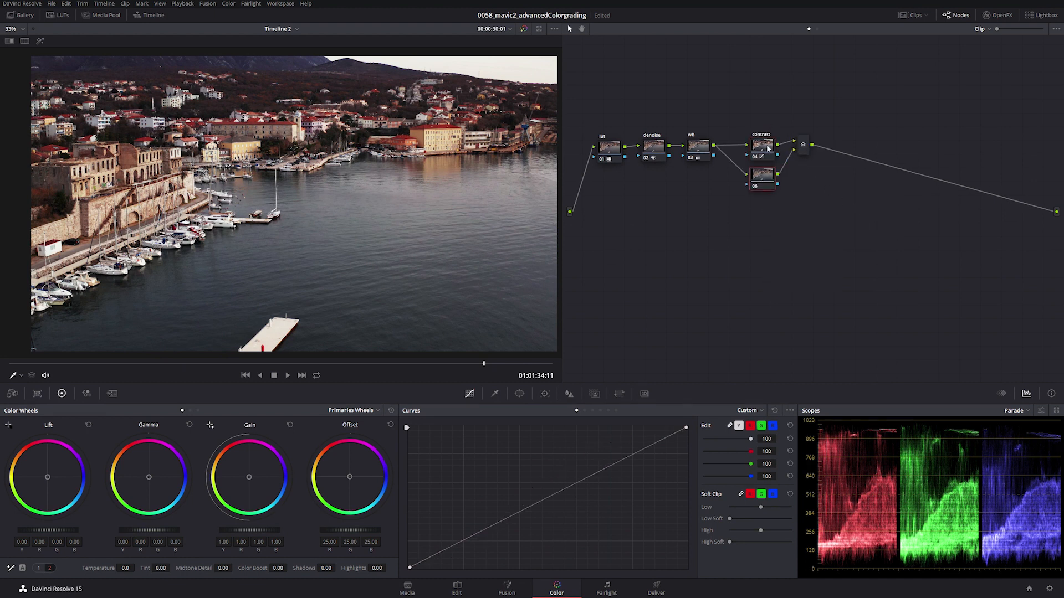
left_click(768, 149)
key("ctrl+d")
Set the contrast of the parallel node to 1.300.
left_click(766, 177)
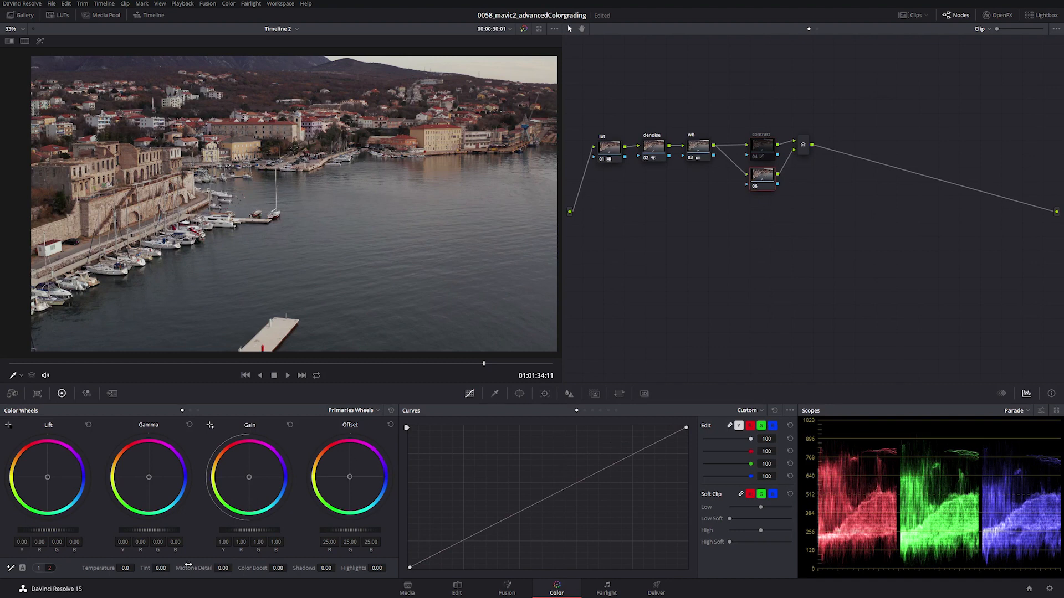
left_click(40, 568)
double_click(220, 568)
type("1.300")
key("Return")
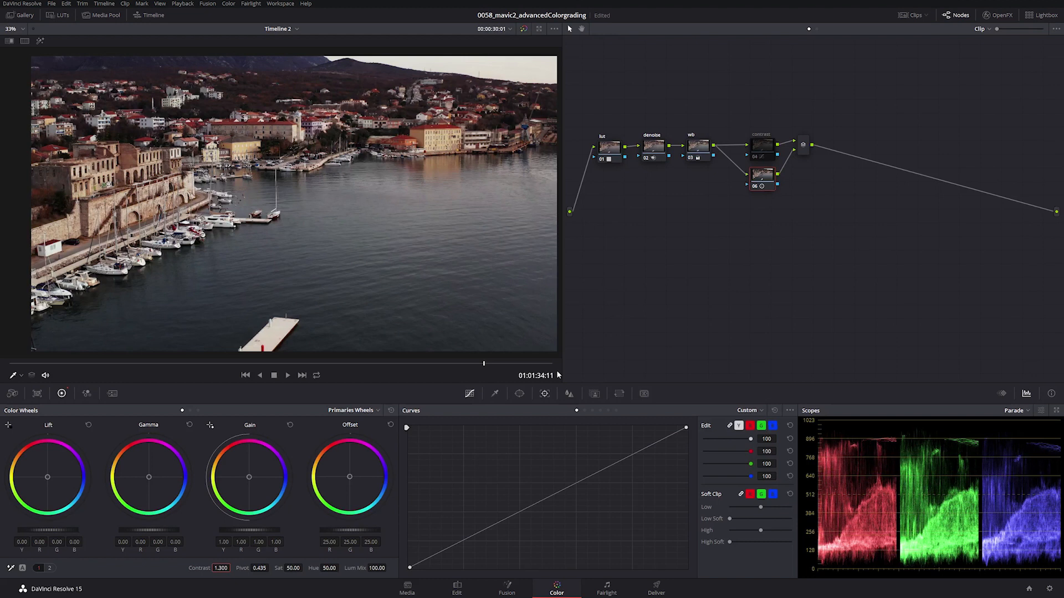
Compare the curve-based contrast with the contrast-value version by toggling the two parallel nodes on and off.
key("ctrl+d")
key("ctrl+d")
key("ctrl+d")
left_click(763, 149)
key("ctrl+d")
key("ctrl+d")
left_click(766, 182)
key("ctrl+d")
key("ctrl+d")
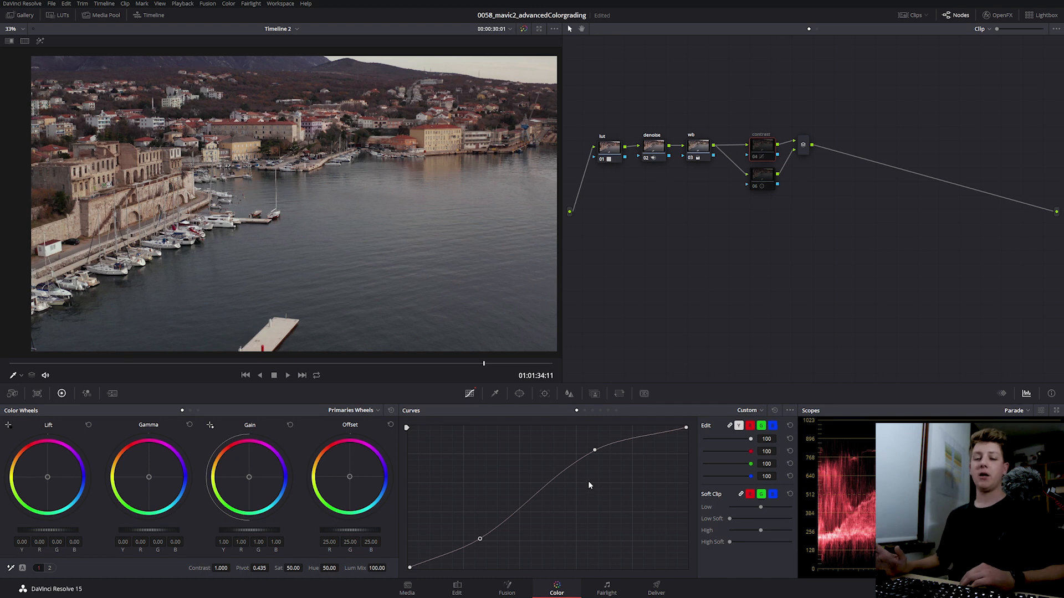
Delete both parallel contrast nodes with their mixer and add a fresh serial node after the wb node.
left_click_drag(735, 112, 845, 202)
key("Delete")
key("alt+s")
left_click_drag(743, 151, 753, 151)
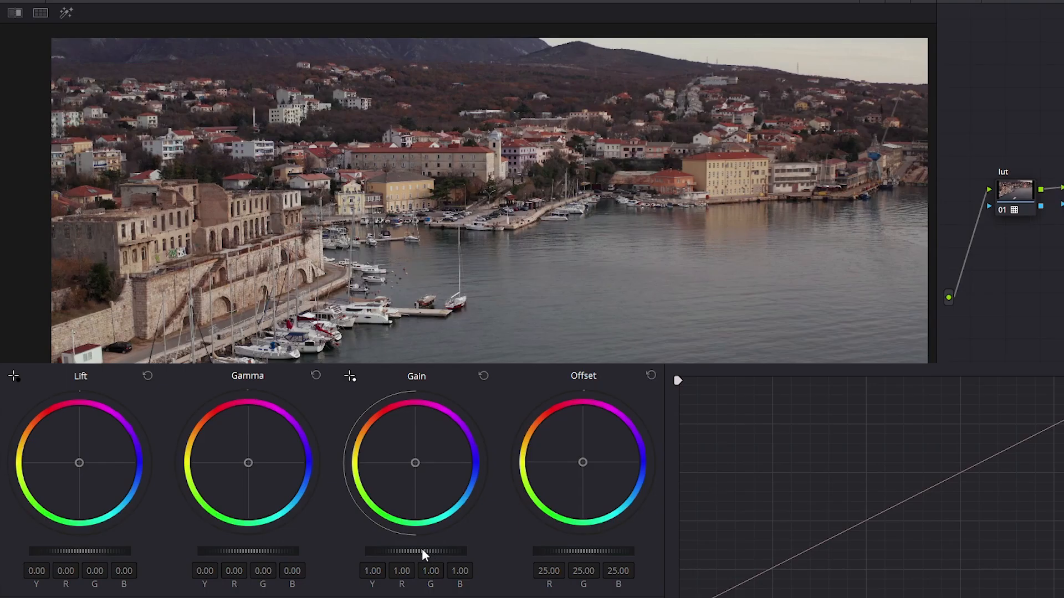
Raise the new node's gain to 1.17 and lower its lift to -0.05 to add contrast.
left_click_drag(253, 529, 260, 528)
left_click_drag(410, 551, 424, 552)
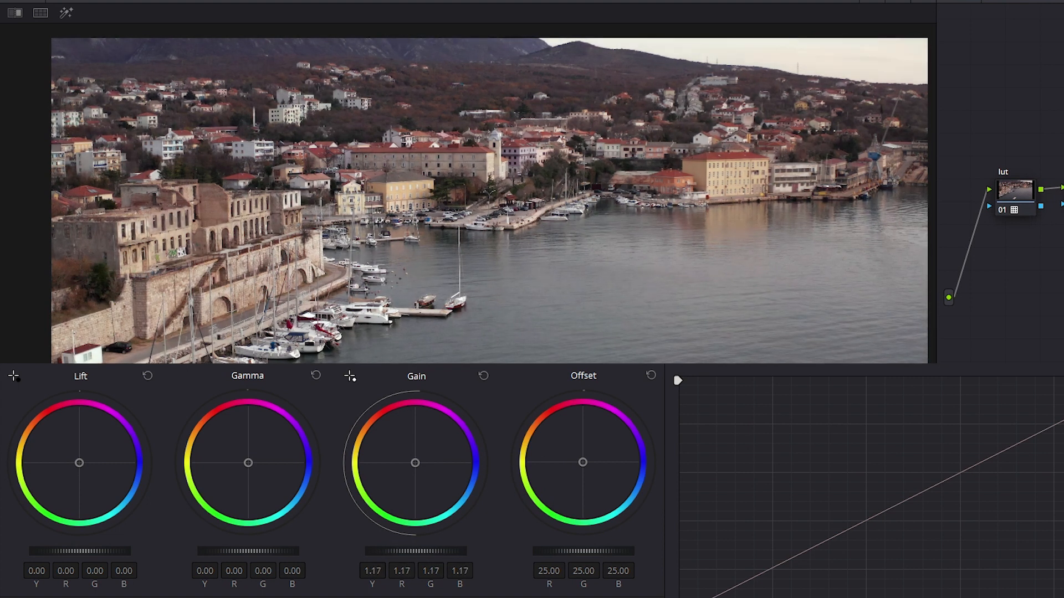
left_click_drag(129, 551, 116, 549)
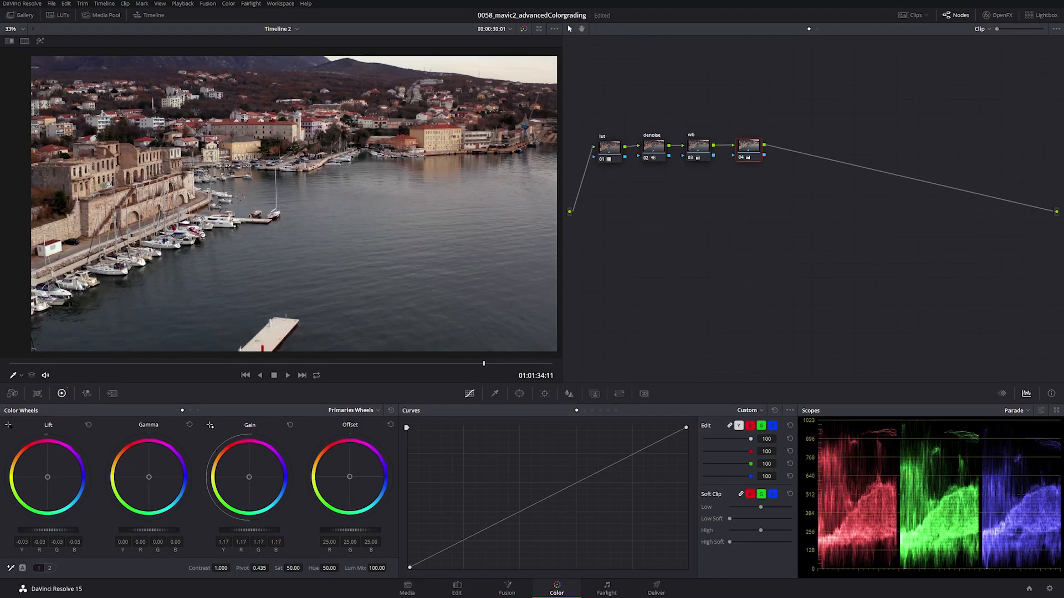
left_click_drag(47, 530, 41, 530)
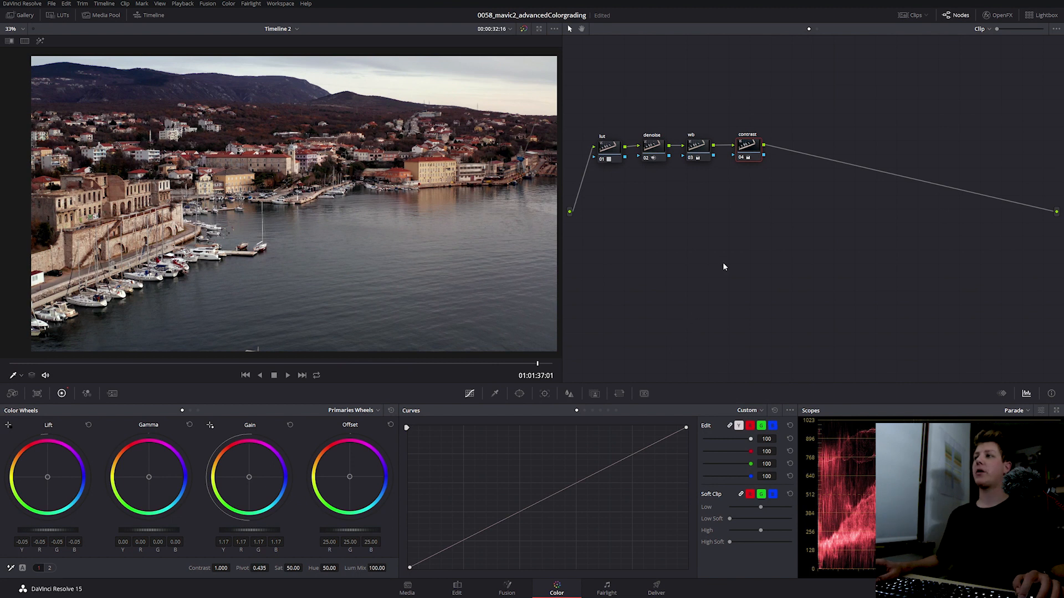
Add a serial node after the contrast node, place it below the chain and open its HSL qualifier.
key("alt+s")
left_click_drag(783, 144, 652, 227)
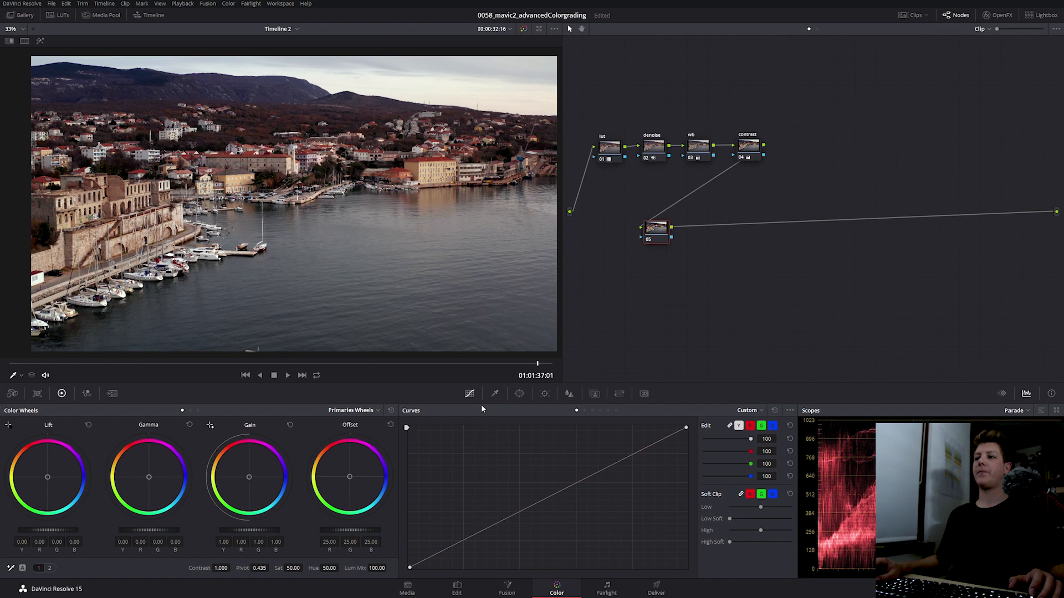
left_click(494, 394)
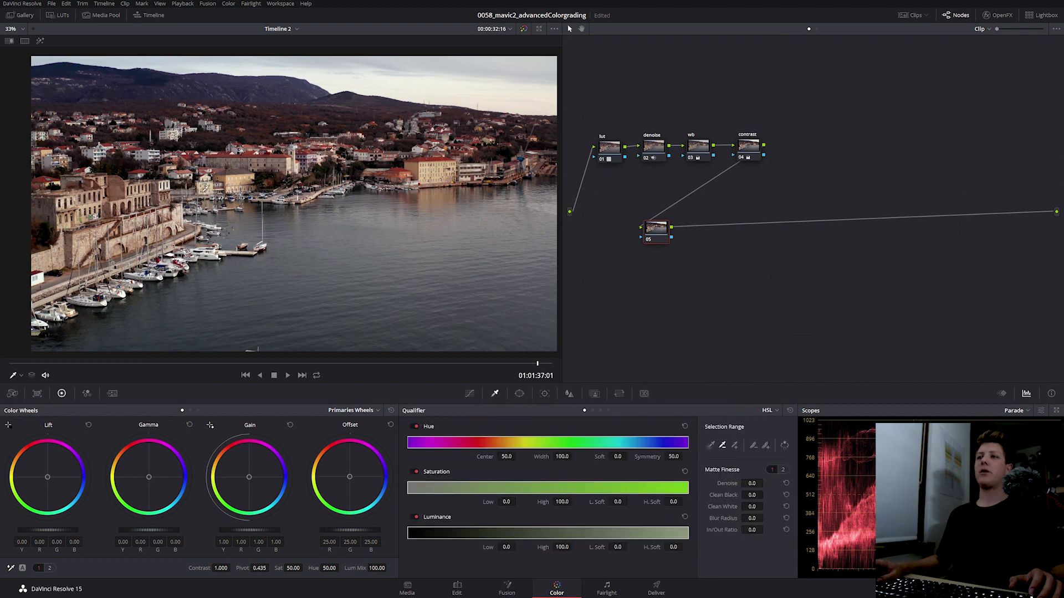
Try to key the brown hillside by sampling across it with the qualifier, and check the selection in highlight view.
scroll(299, 254, "up", 10)
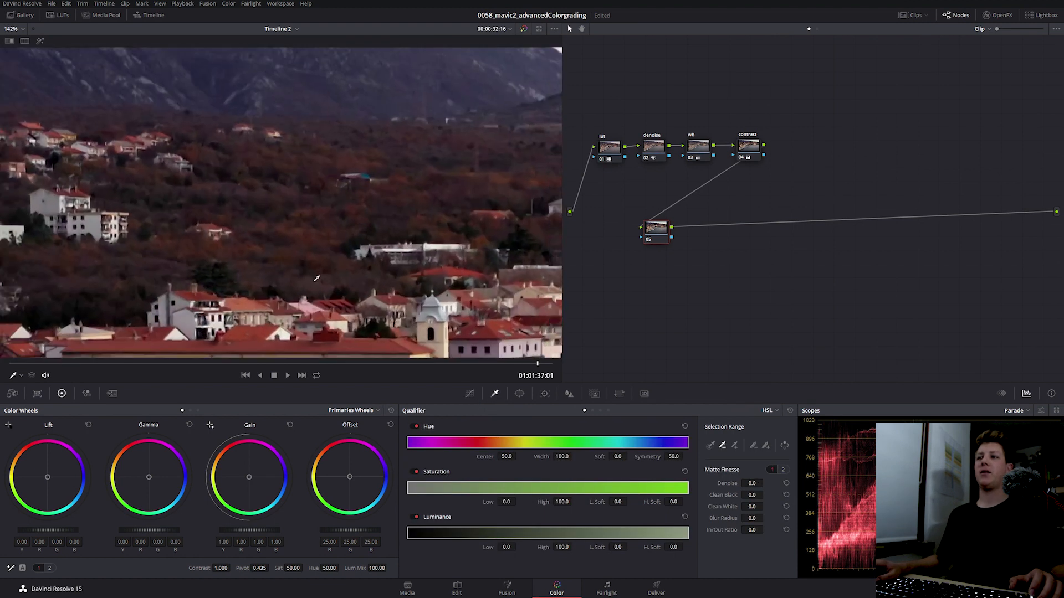
left_click_drag(306, 230, 190, 131)
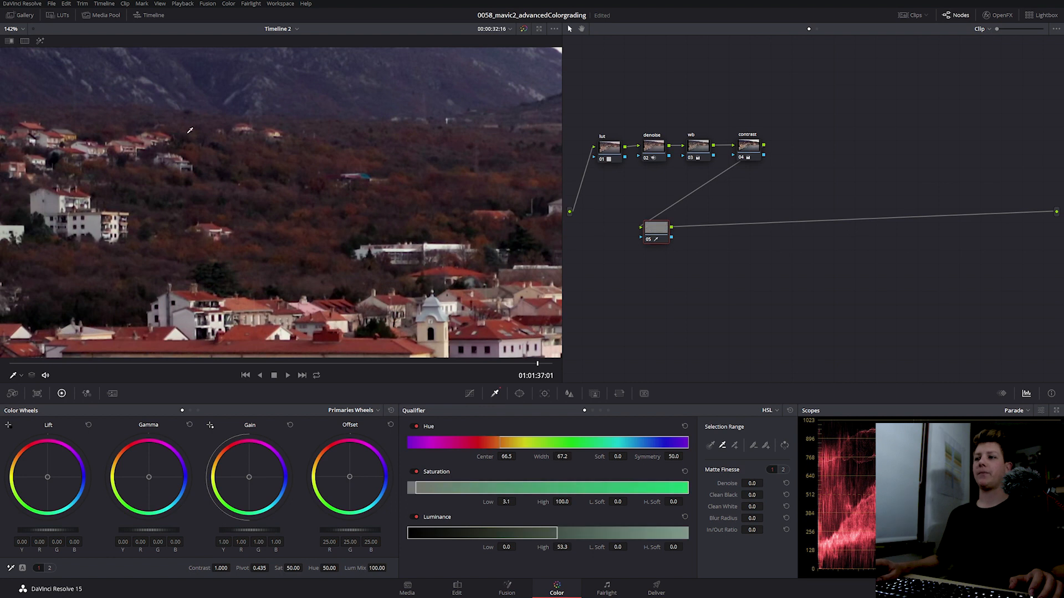
left_click(40, 41)
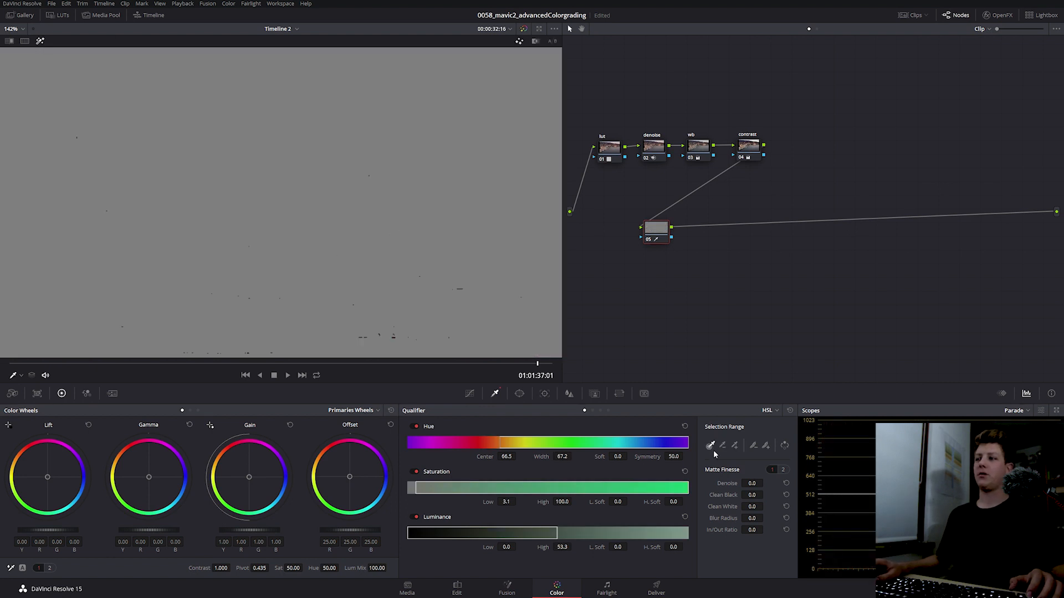
left_click(40, 41)
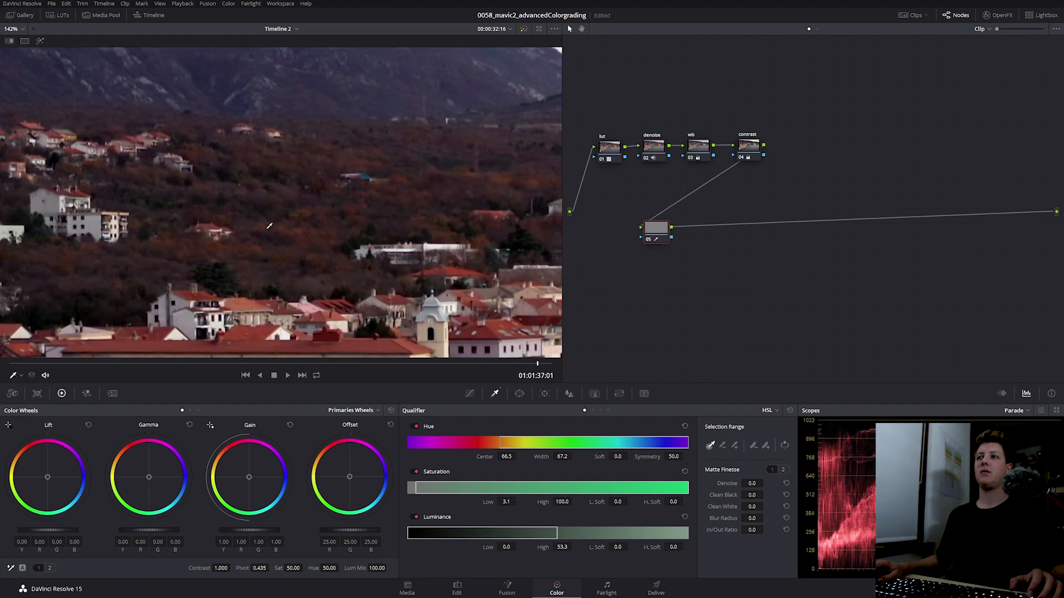
Key the brown hillside vegetation with the qualifier and refine the selection in highlight view.
left_click(68, 37)
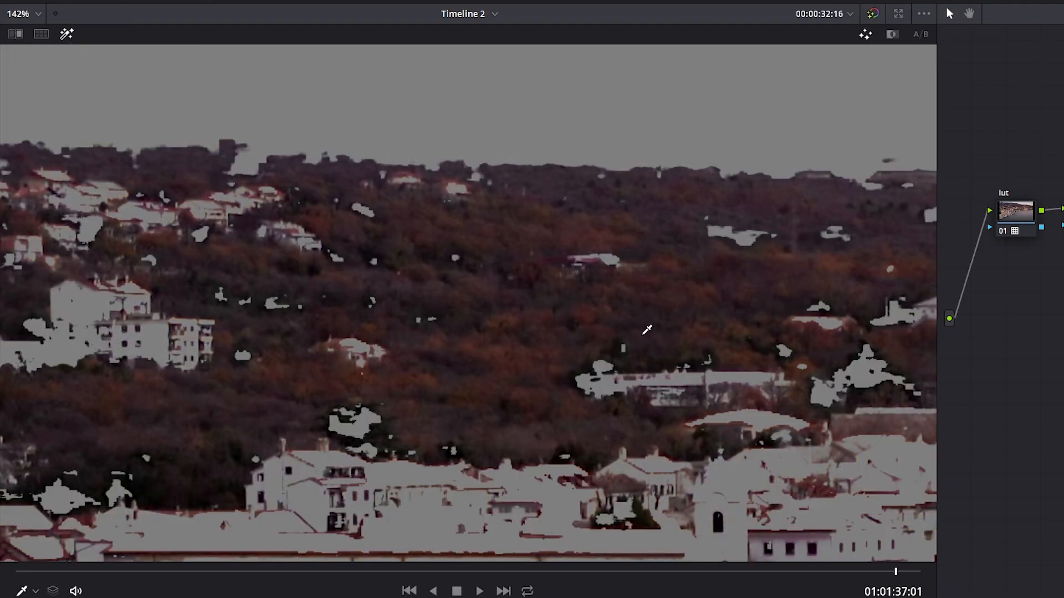
scroll(493, 421, "down", 3)
scroll(493, 418, "down", 3)
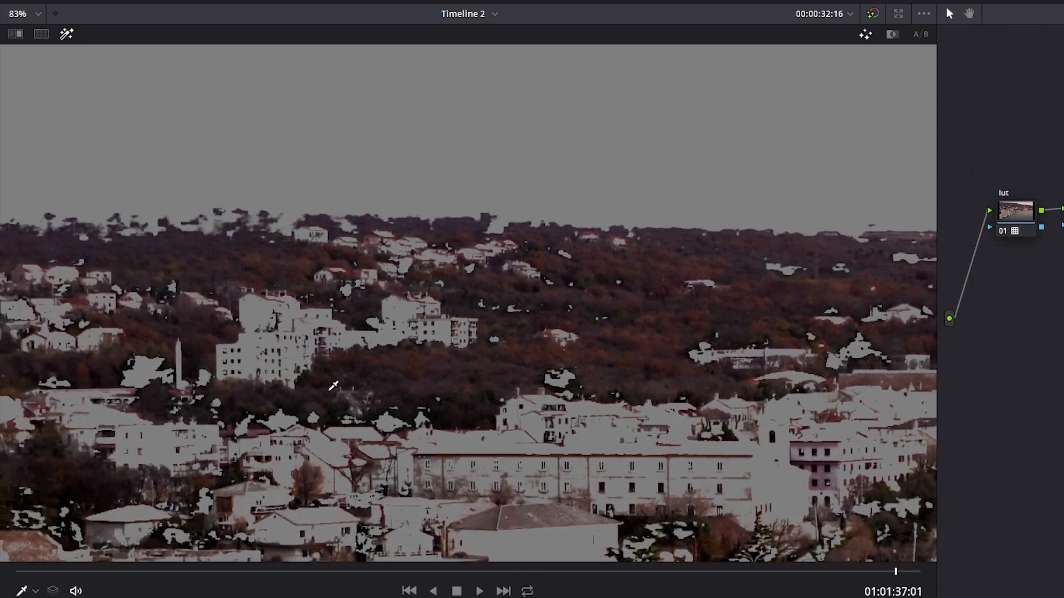
left_click_drag(695, 422, 356, 397)
left_click_drag(717, 450, 335, 364)
left_click_drag(646, 377, 585, 389)
left_click(66, 37)
left_click(66, 37)
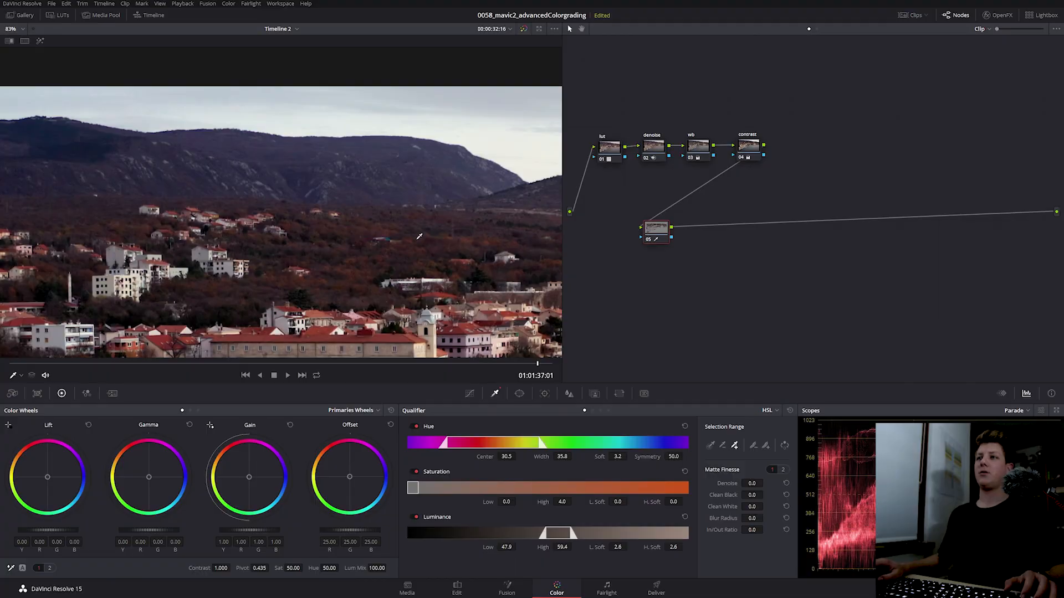
Examine the hillside key against the town and water, with and without the highlight view.
left_click_drag(419, 236, 306, 211)
scroll(307, 211, "down", 5)
left_click_drag(353, 272, 282, 249)
scroll(283, 248, "down", 1)
scroll(281, 248, "up", 1)
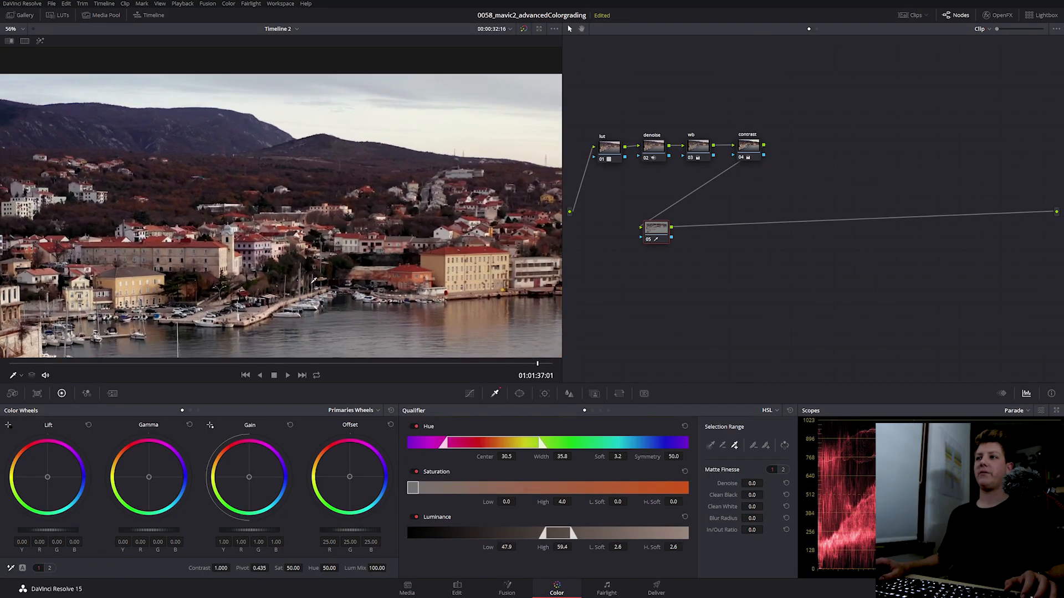
left_click(40, 41)
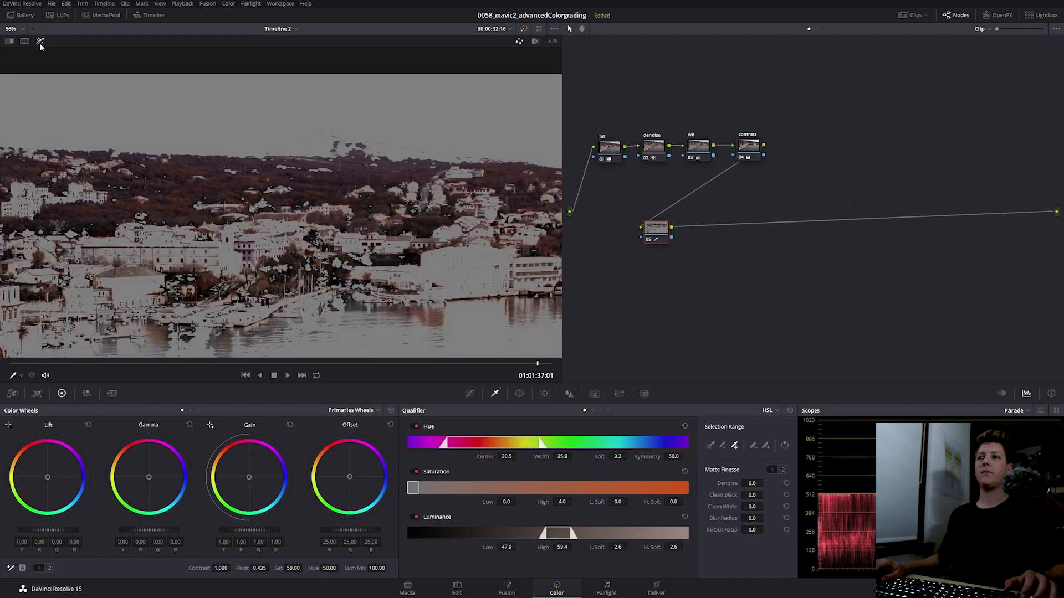
scroll(281, 206, "up", 5)
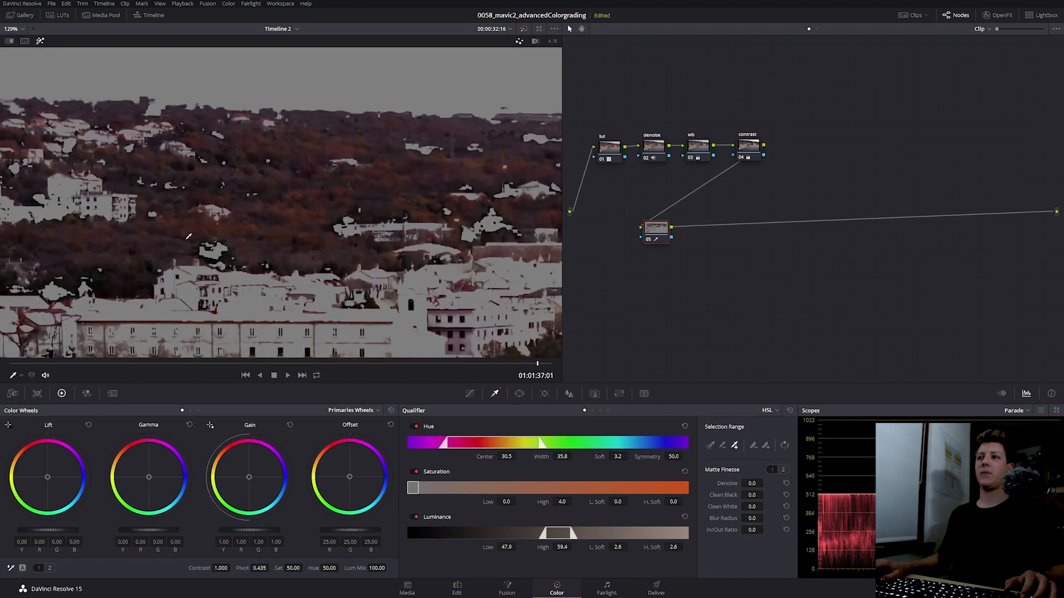
Refine the hillside key's matte with denoise 2.0, clean black 10.6, clean white 27.0 and blur radius 10.3.
double_click(752, 483)
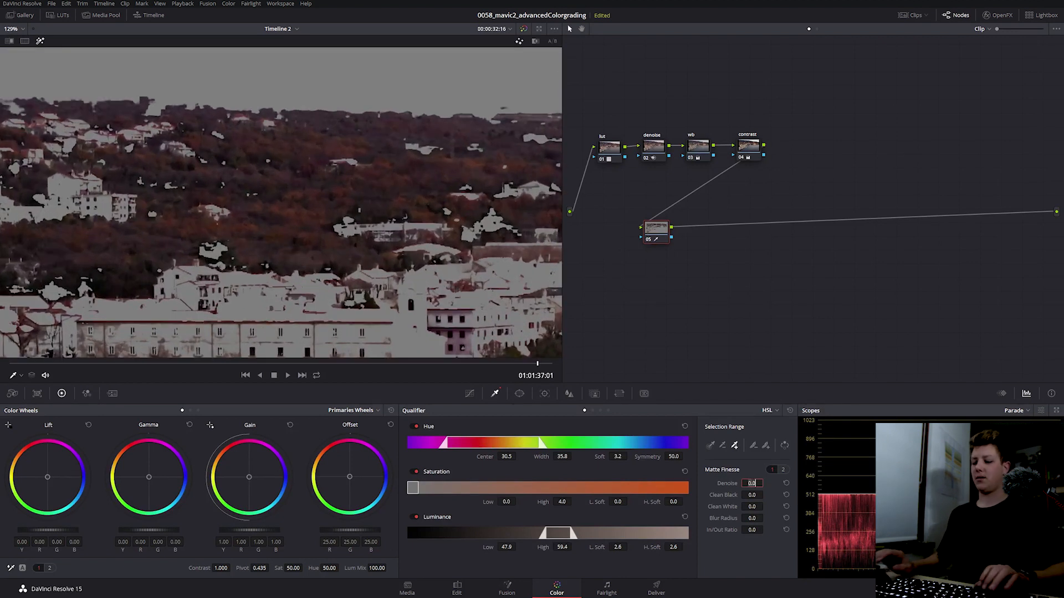
type("5")
key("Return")
type("4")
key("Return")
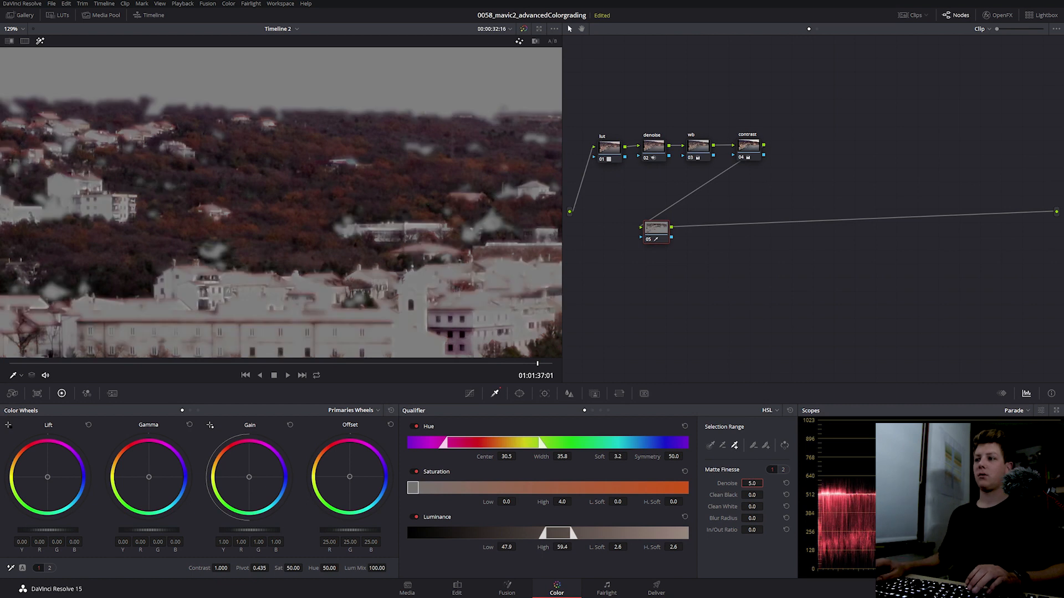
left_click_drag(751, 495, 901, 507)
double_click(751, 483)
type("3")
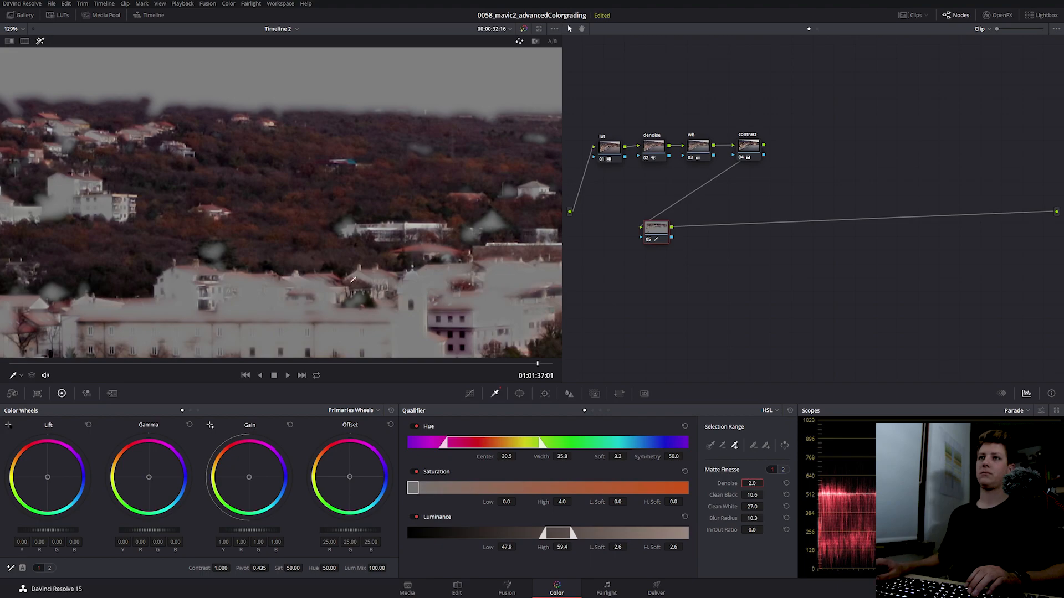
Examine the hillside key up close across the ridge, the houses and the town in highlight view.
key("Return")
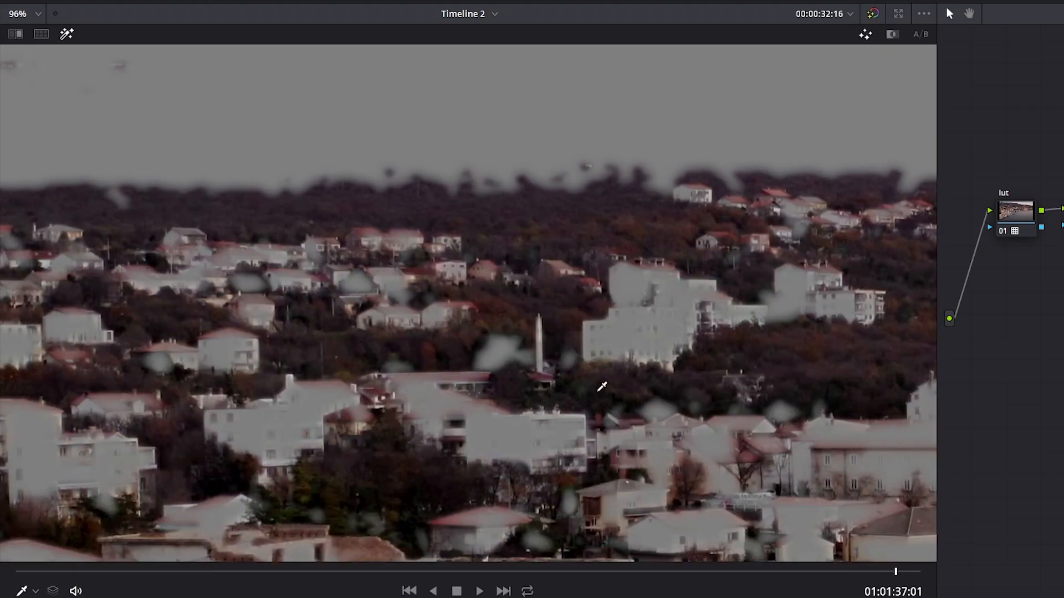
left_click_drag(358, 256, 123, 254)
left_click_drag(680, 445, 318, 431)
left_click_drag(299, 391, 639, 423)
scroll(211, 346, "up", 6)
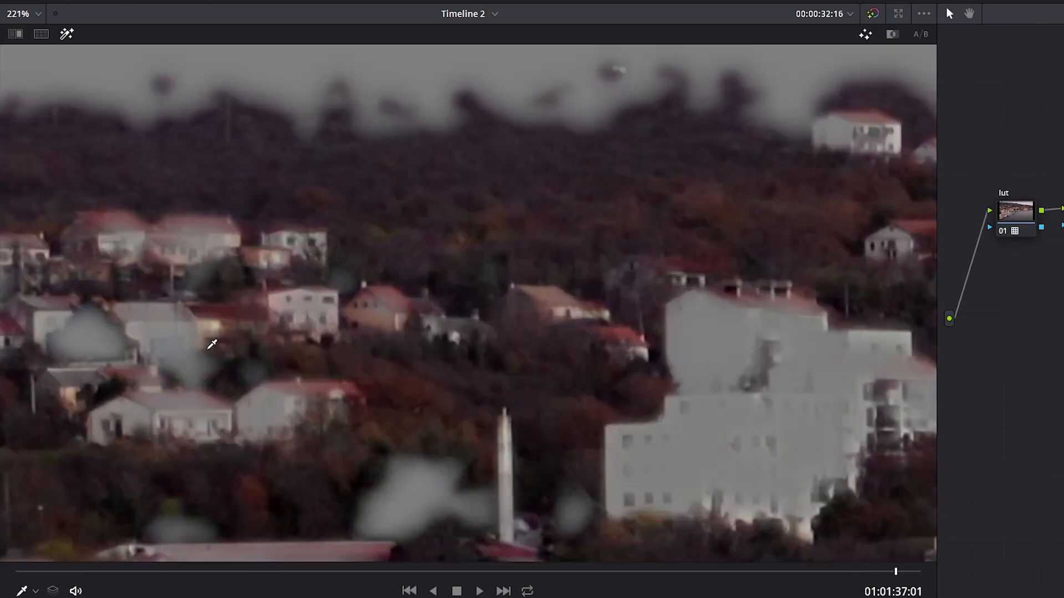
left_click_drag(209, 339, 461, 358)
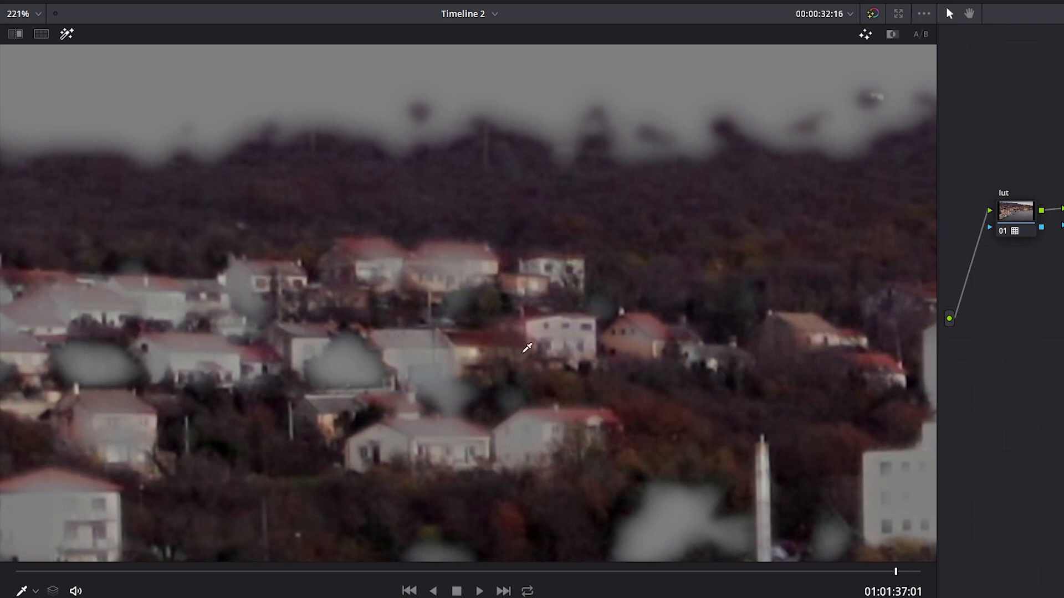
scroll(636, 350, "down", 5)
left_click_drag(638, 357, 487, 333)
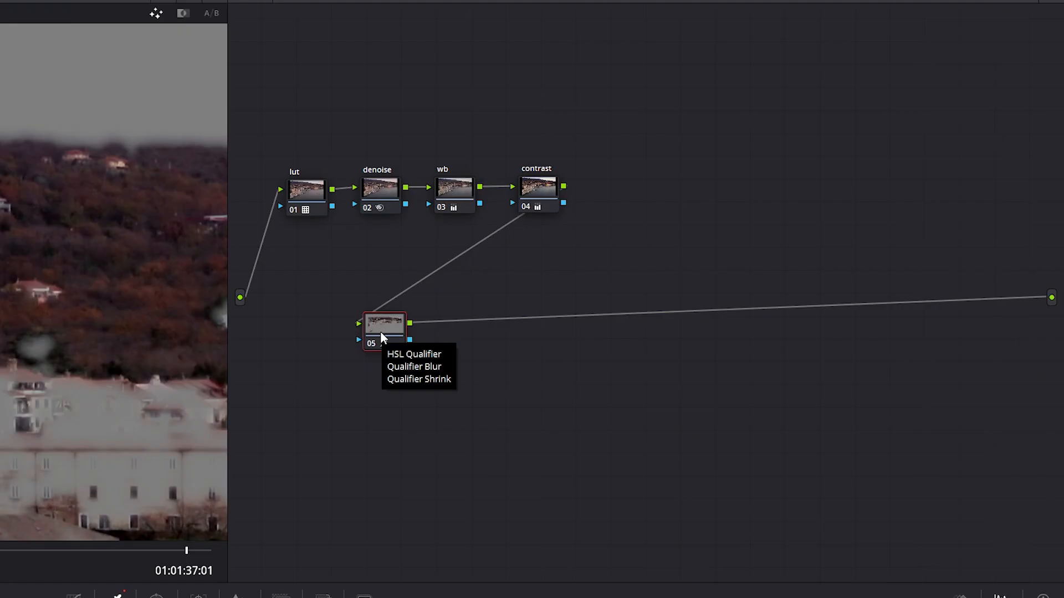
Add a parallel node to the hillside node and arrange both branches and their mixer after the contrast node.
right_click(380, 331)
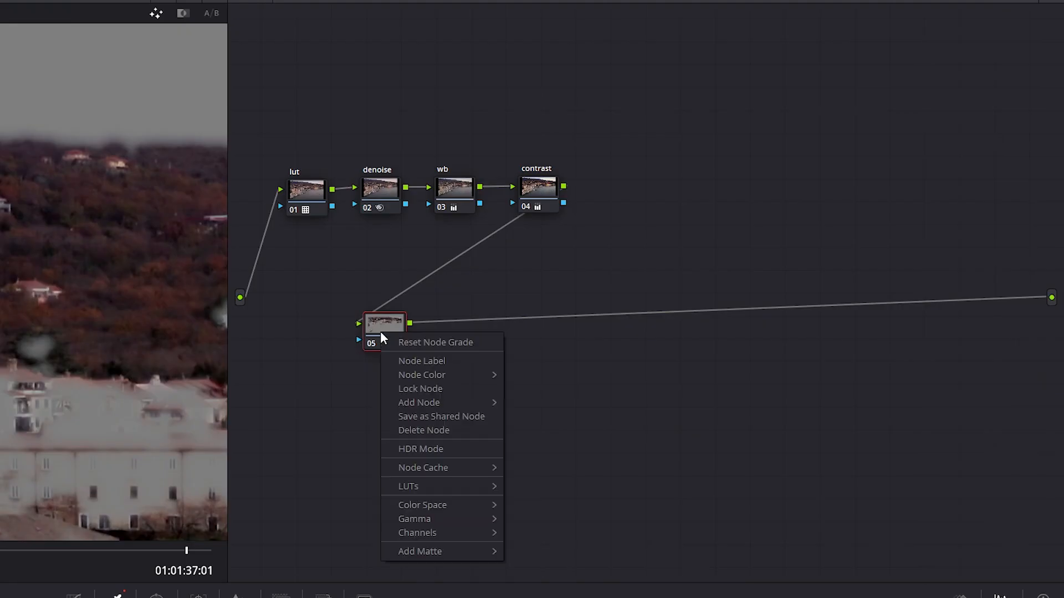
mouse_move(456, 403)
left_click(557, 433)
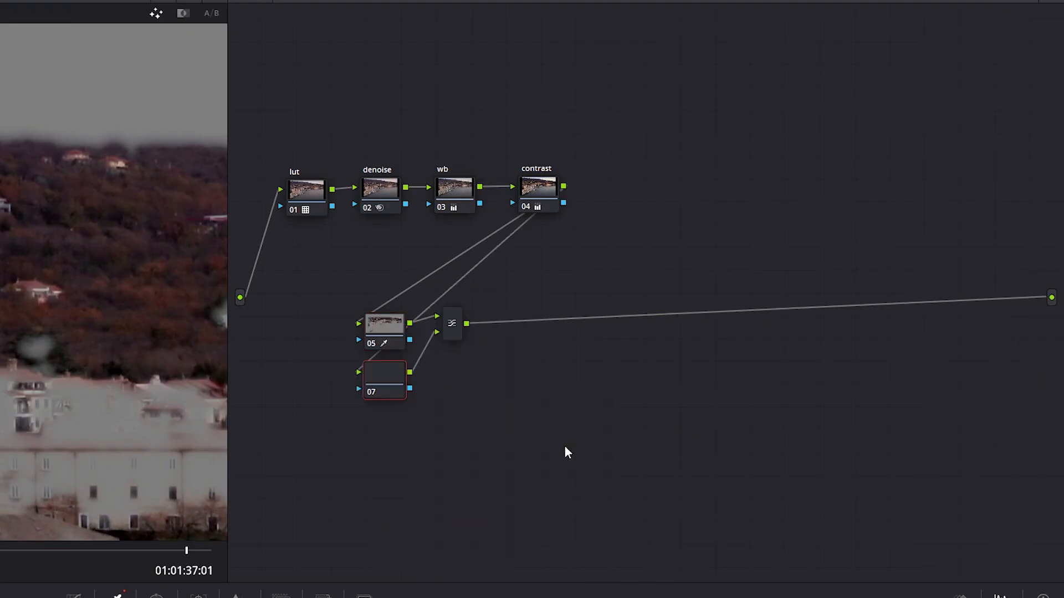
left_click_drag(452, 335, 479, 348)
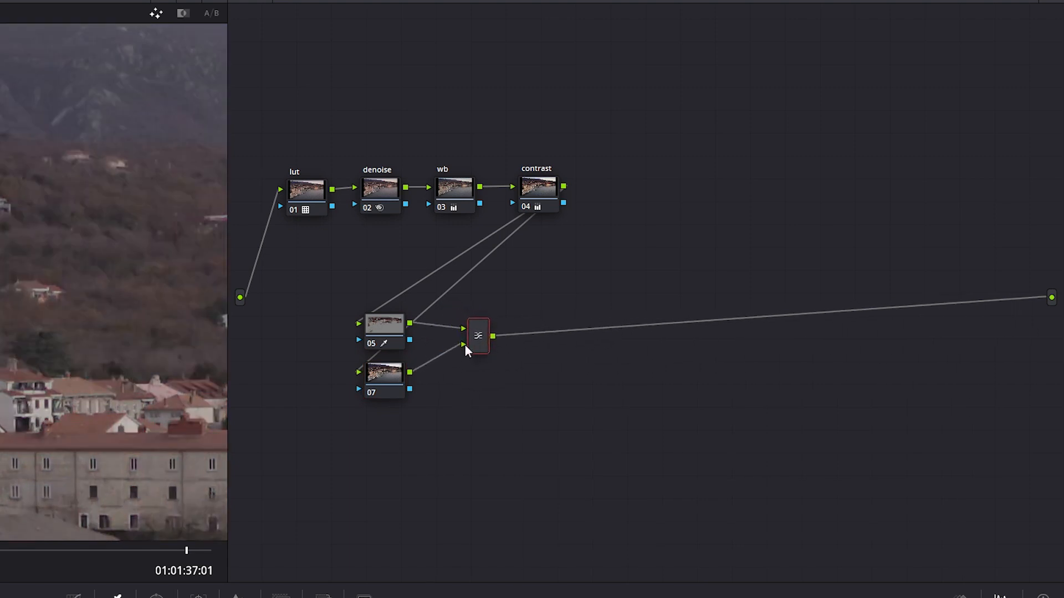
left_click_drag(329, 293, 550, 440)
left_click_drag(383, 384, 628, 229)
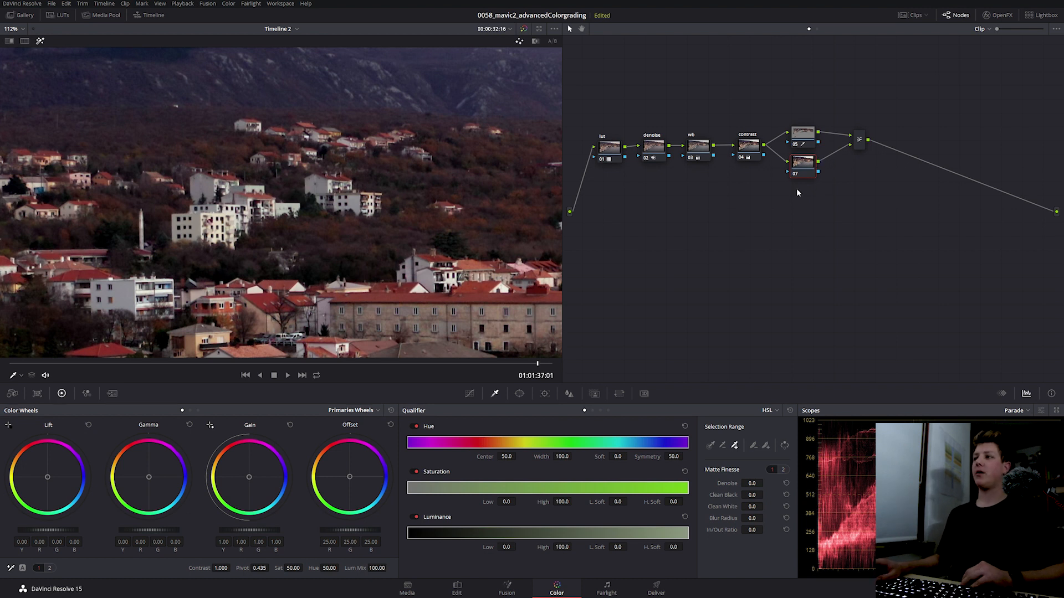
Key the red roofs in the new parallel node with the qualifier, setting matte denoise to 2.0 and clean white to 9.4.
left_click(808, 138)
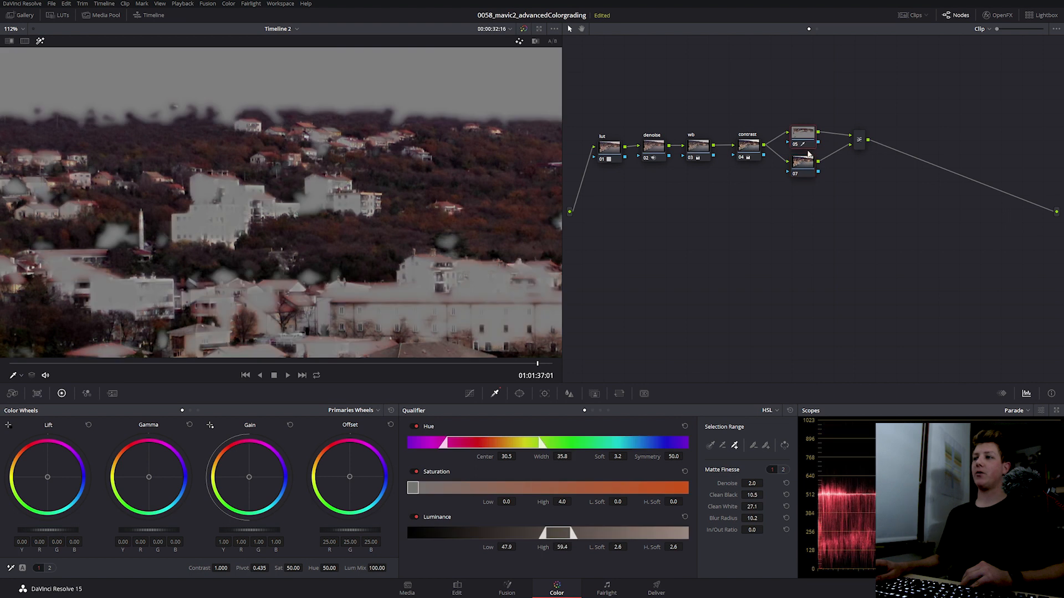
left_click(809, 160)
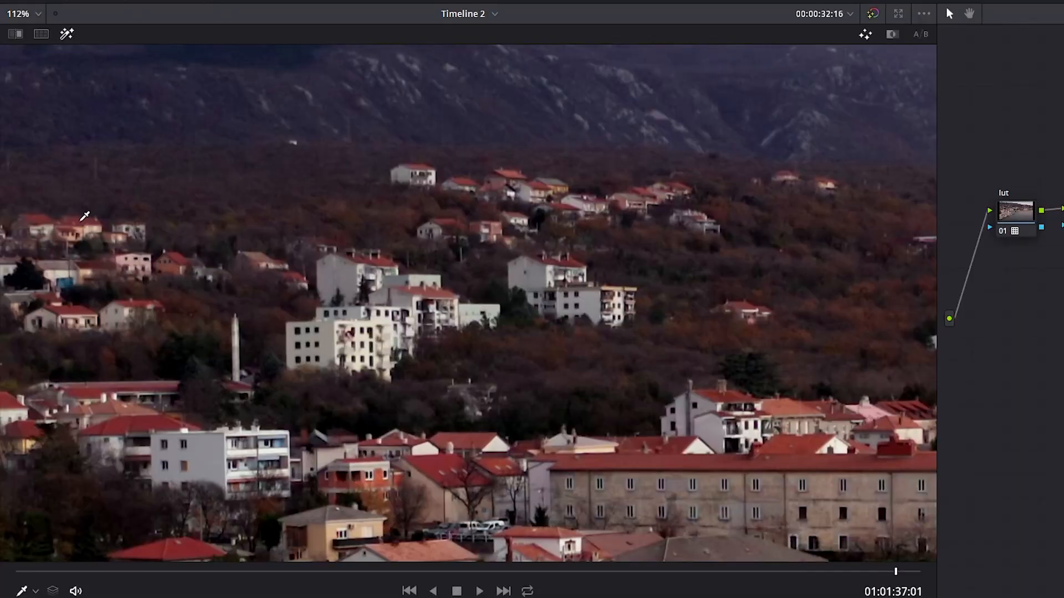
left_click(83, 218)
left_click_drag(282, 323, 498, 313)
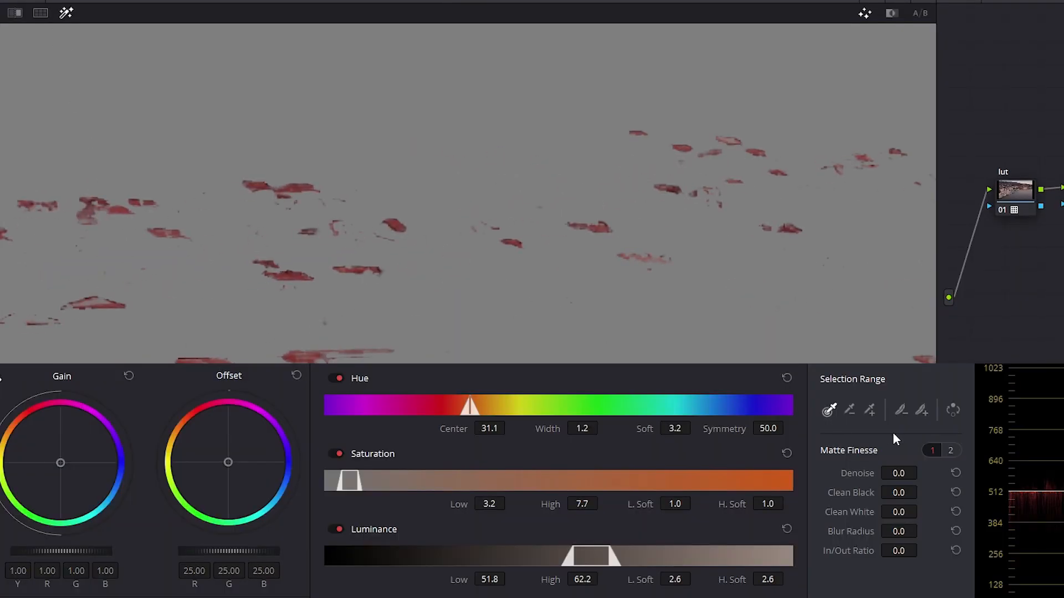
left_click_drag(899, 473, 903, 472)
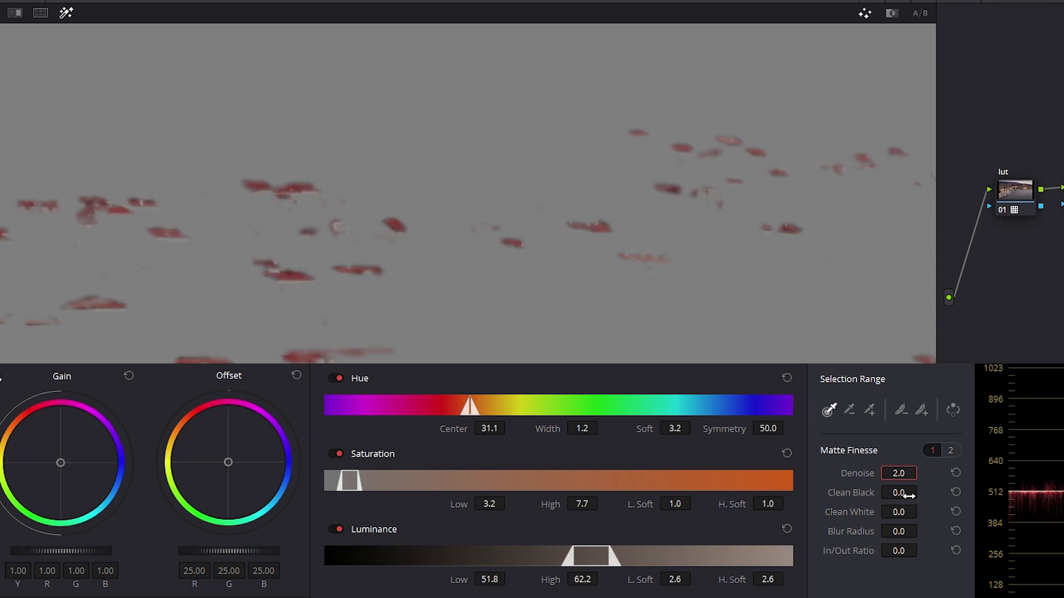
left_click_drag(920, 511, 913, 518)
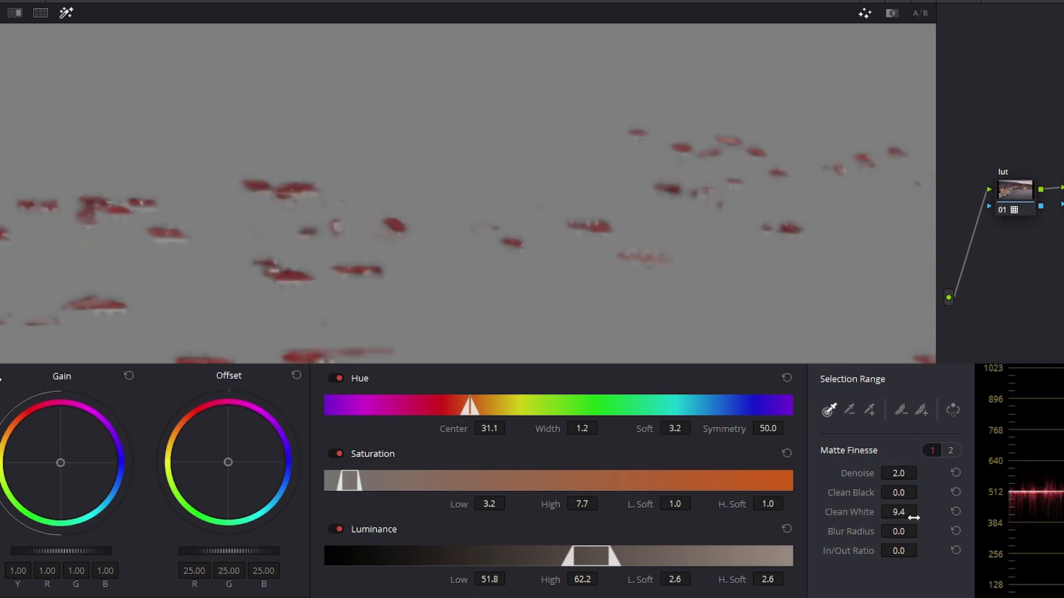
Add more roof samples to the key, refine it with clean white 5.6 and blur radius 5.7, and check it with highlight on and off.
left_click(66, 13)
left_click(66, 13)
left_click(869, 410)
left_click(775, 316)
mouse_move(831, 332)
left_mouse_down()
mouse_move(450, 342)
mouse_move(111, 332)
left_mouse_up()
left_click(432, 358)
left_click(67, 14)
left_click(67, 14)
left_click_drag(537, 331, 394, 313)
left_click(67, 14)
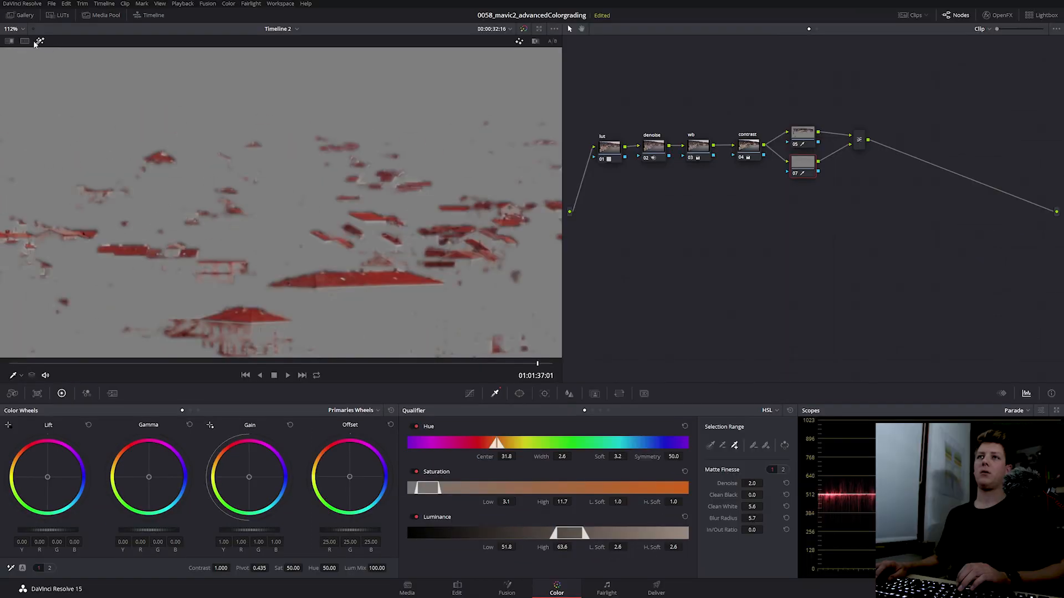
left_click(39, 43)
key("shift+z")
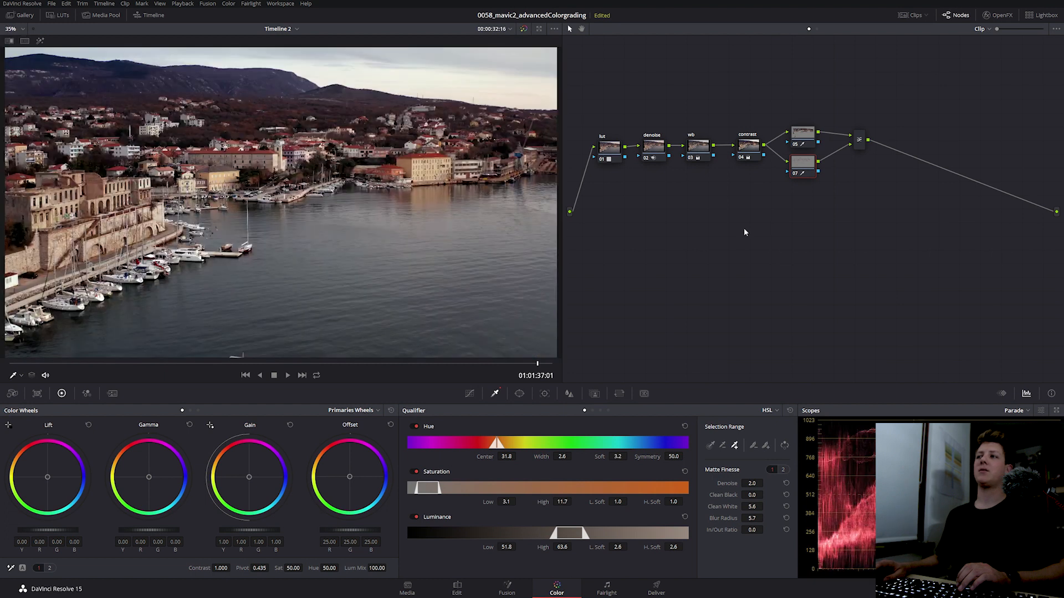
Shift the hillside node's lift and gamma toward green, with red at -0.02 and green at 0.01 in both, and inspect the image.
left_click(803, 134)
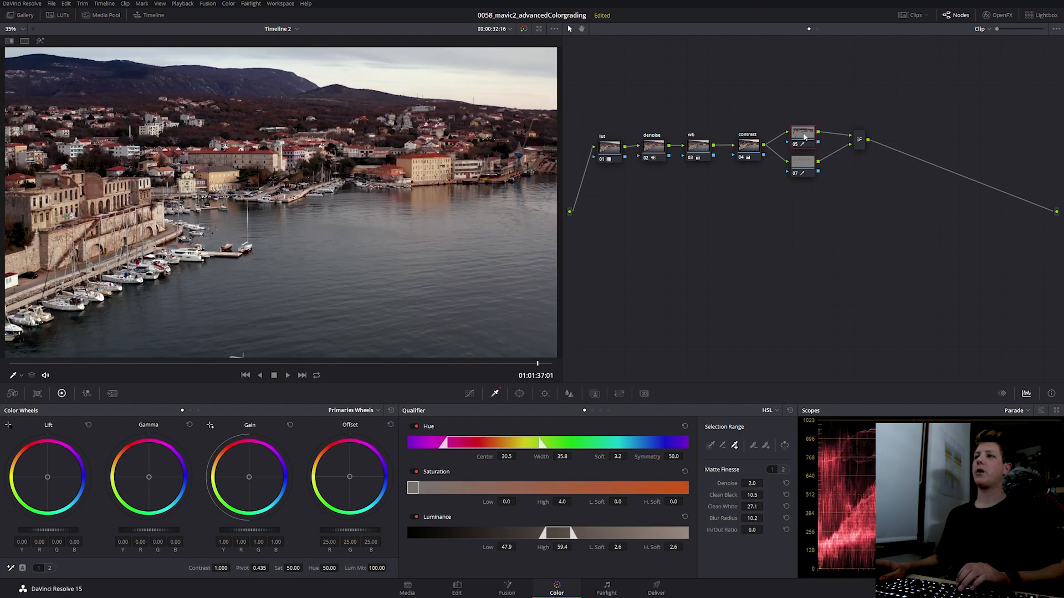
scroll(289, 310, "up", 4)
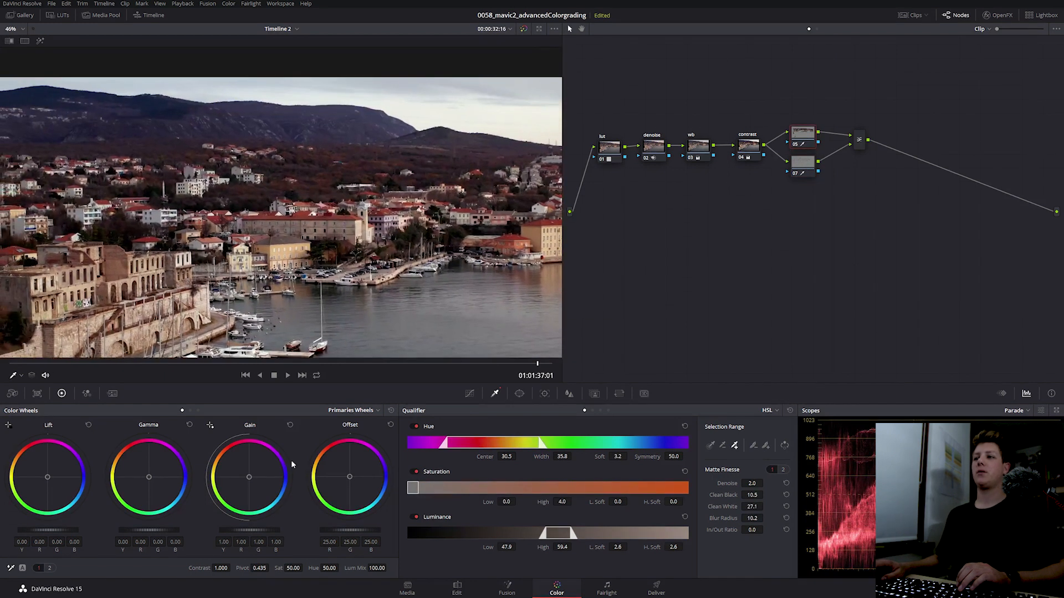
key("shift+h")
left_click_drag(374, 202, 228, 206)
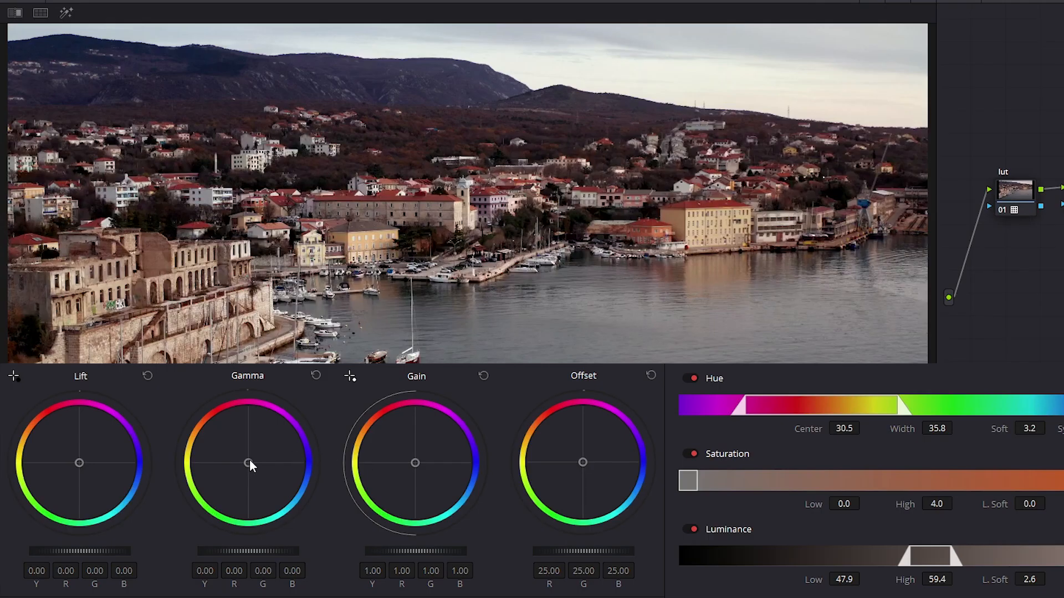
left_click_drag(249, 462, 247, 467)
left_click_drag(81, 466, 79, 464)
scroll(391, 313, "up", 5)
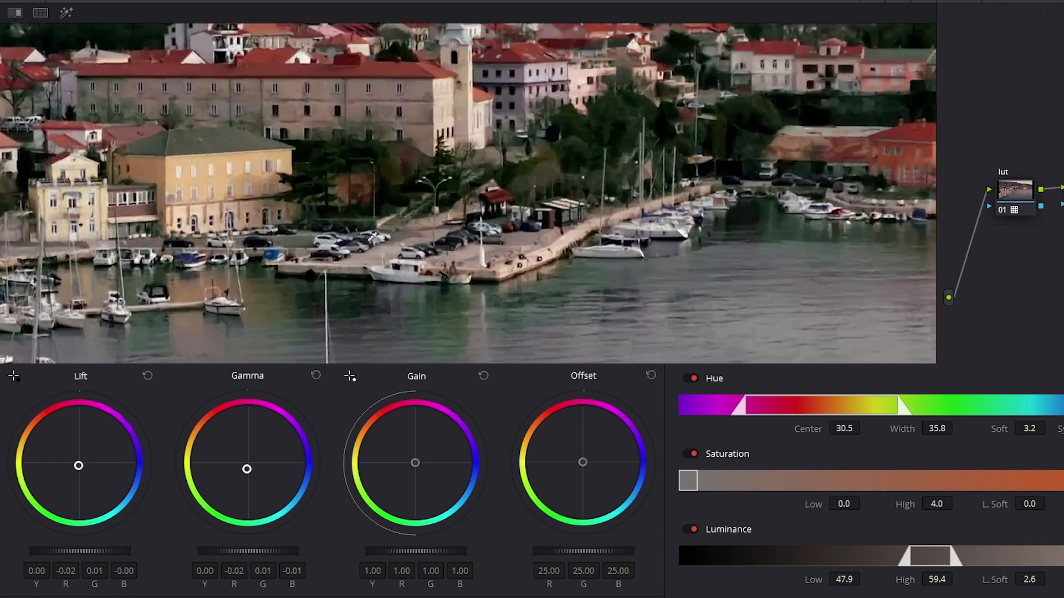
left_click_drag(389, 313, 252, 415)
left_click_drag(654, 302, 512, 366)
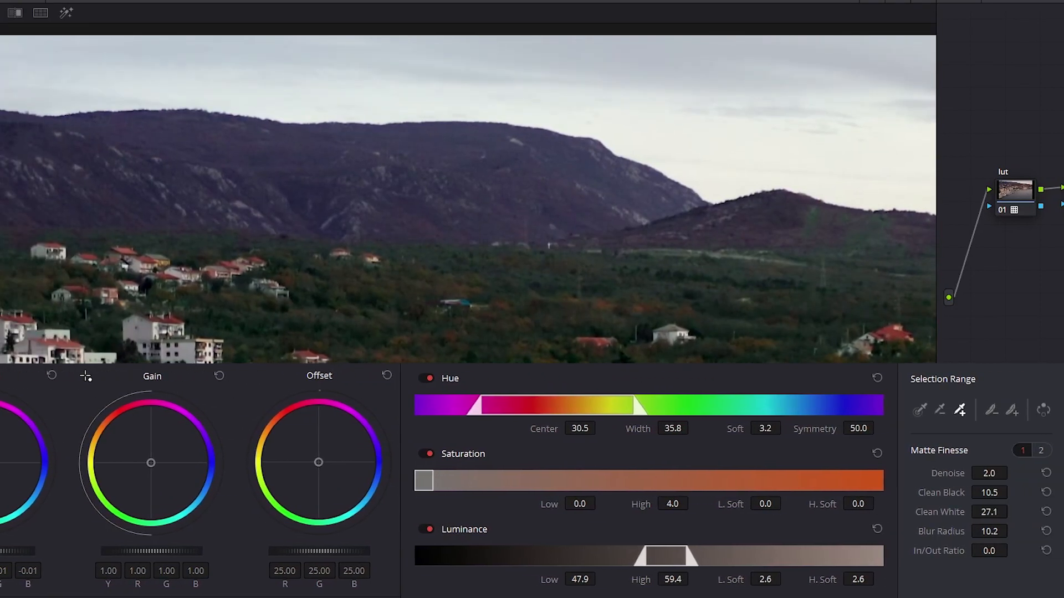
Try to extend the hillside key onto the mountains by adding qualifier samples across them in highlight view.
left_click(68, 13)
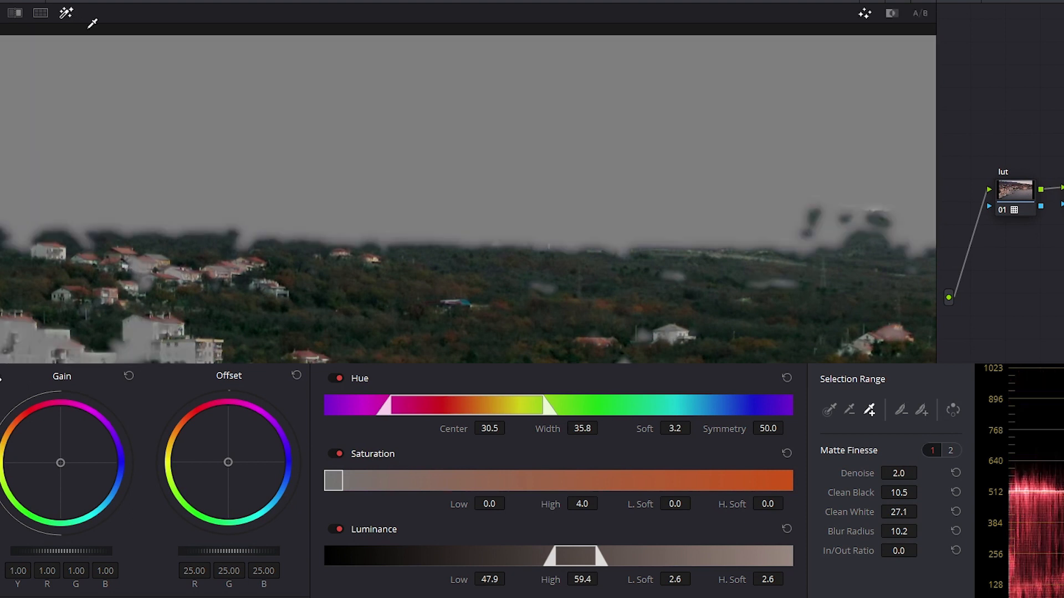
left_click(870, 410)
left_click(541, 181)
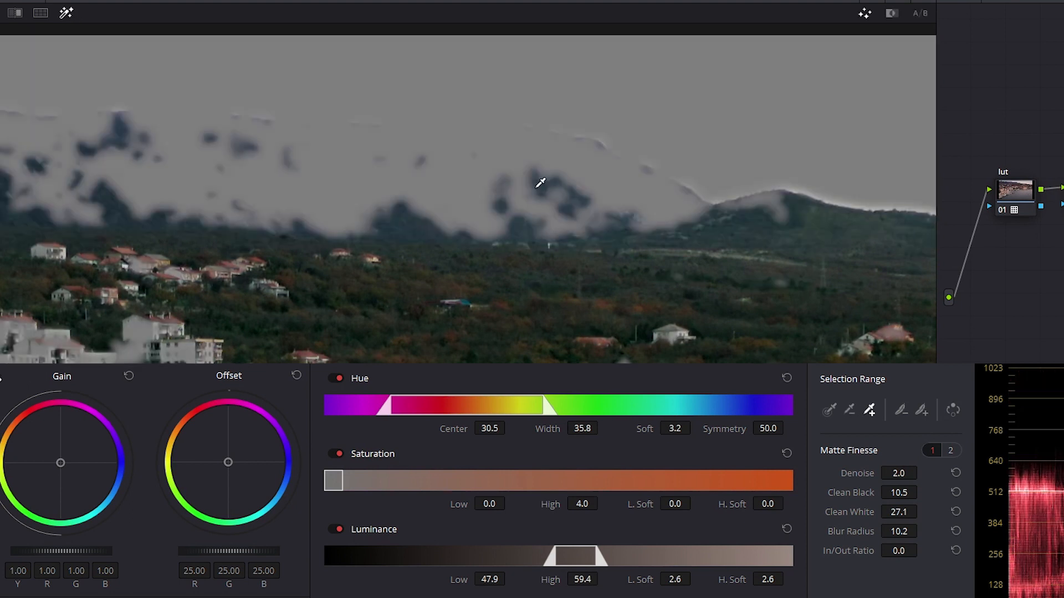
left_click(484, 170)
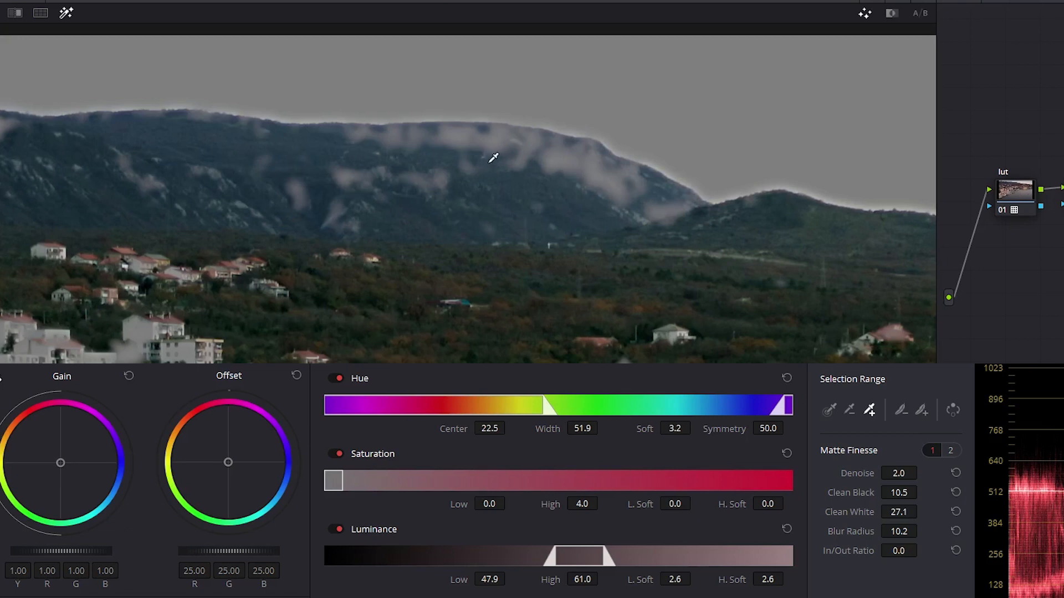
left_click(497, 144)
left_click_drag(820, 221, 839, 57)
left_click_drag(242, 315, 419, 308)
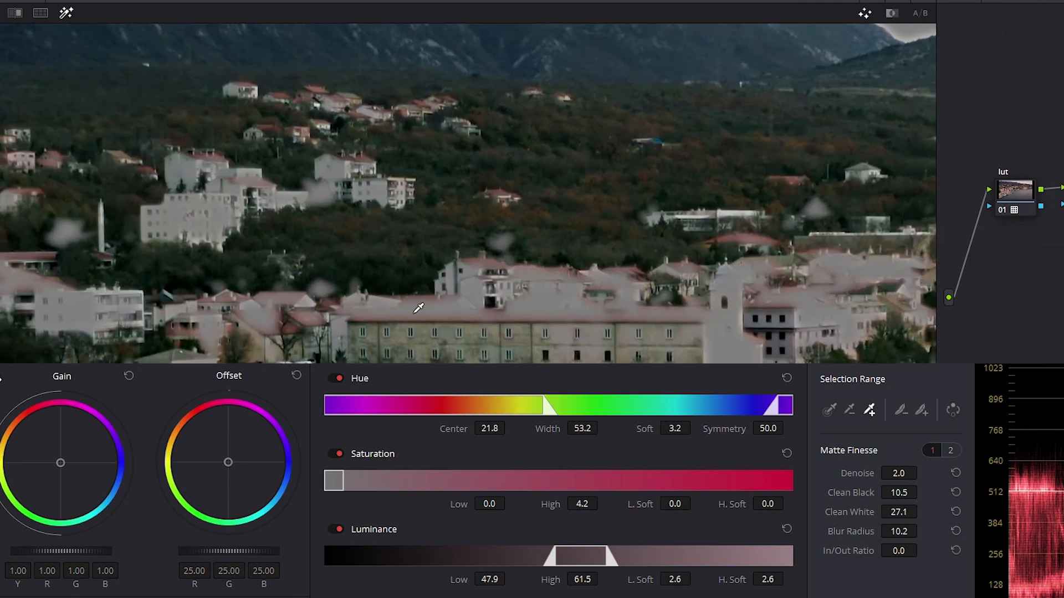
left_click_drag(314, 330, 672, 251)
left_click_drag(547, 357, 491, 337)
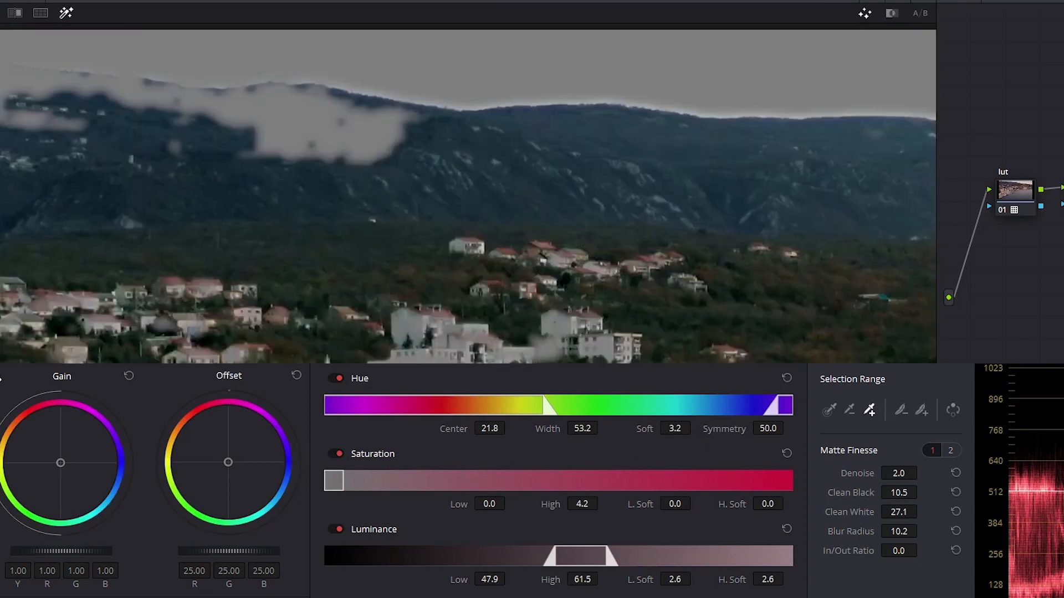
left_click_drag(519, 309, 452, 335)
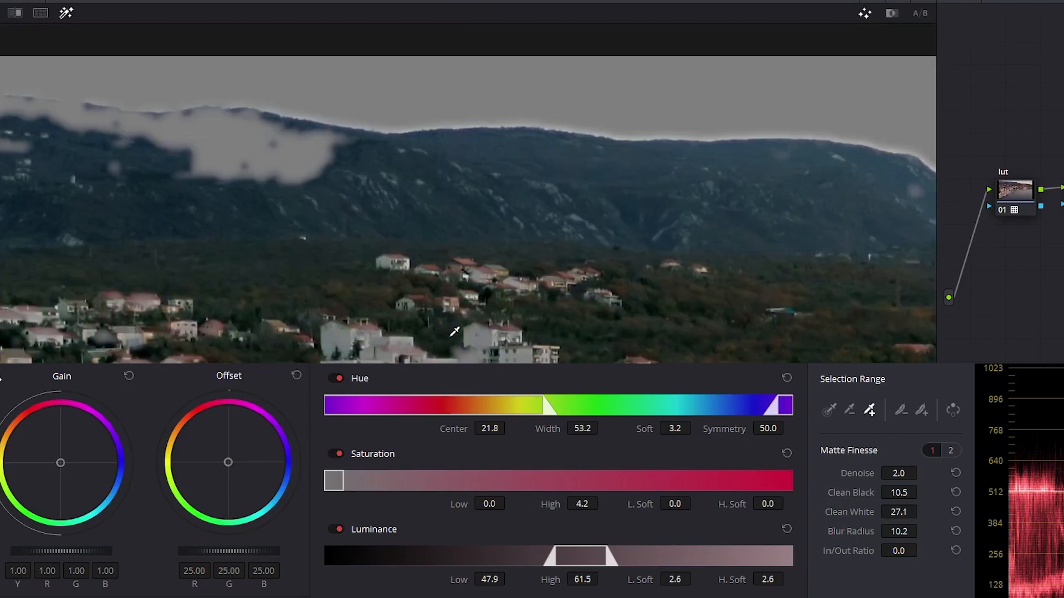
left_click(455, 335)
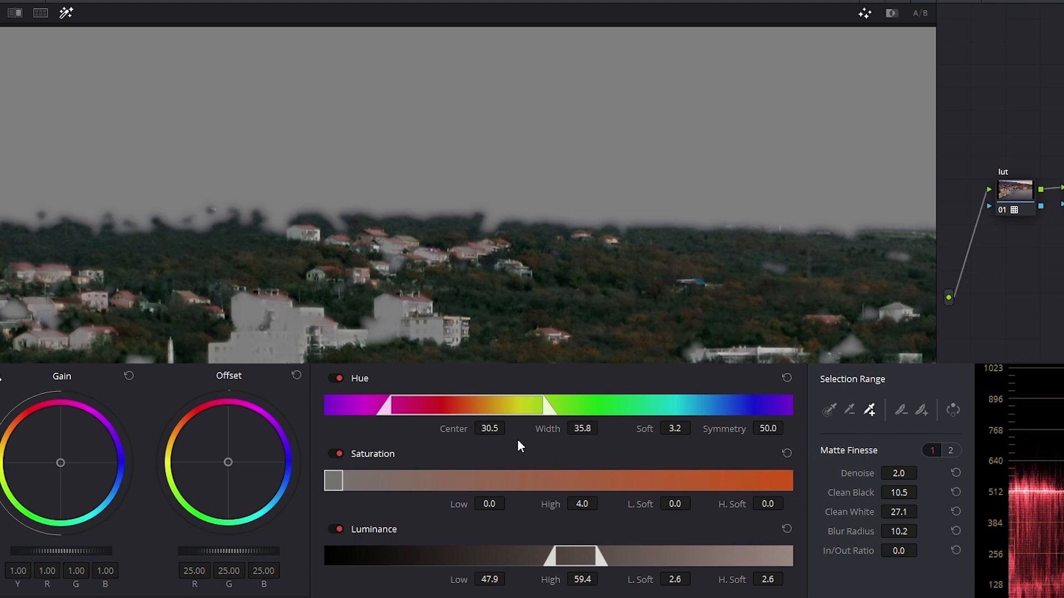
Extend the key onto the mountains with hue center 14.4, width 39.2, saturation high 3.0, high softness 5.1 and luminance high 60.3.
left_click_drag(502, 429, 509, 428)
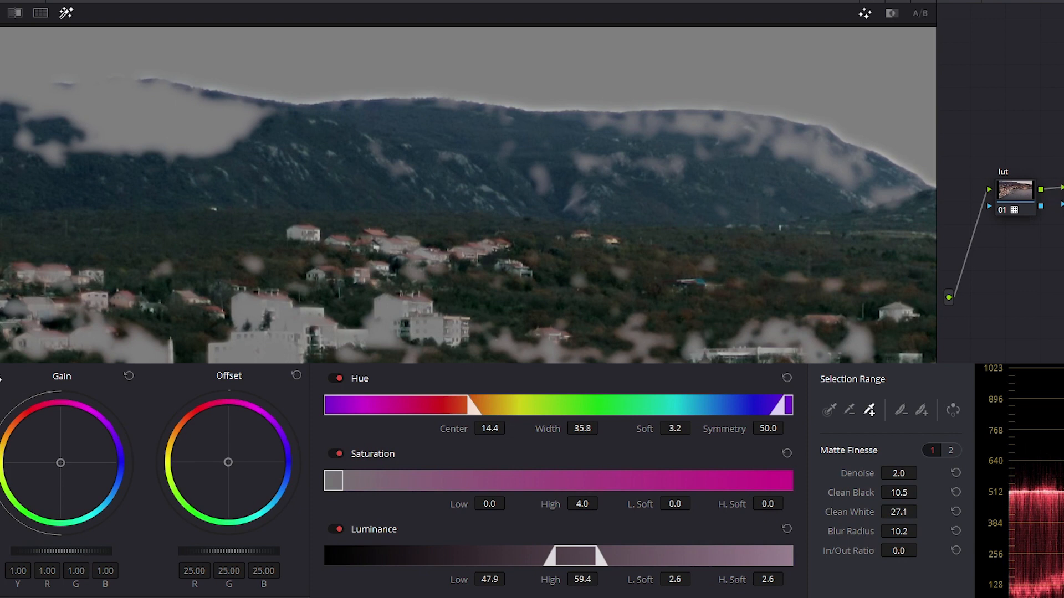
left_click_drag(587, 427, 602, 428)
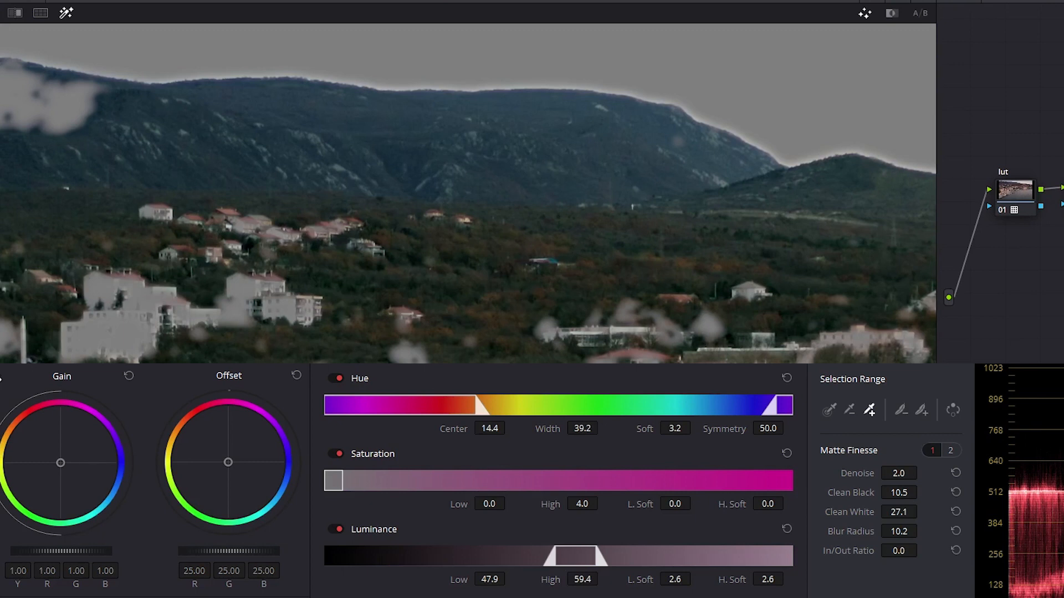
left_click_drag(602, 506, 601, 504)
left_click_drag(767, 504, 768, 504)
left_click_drag(602, 504, 602, 504)
mouse_move(495, 579)
left_mouse_down()
mouse_move(472, 579)
mouse_move(496, 579)
left_mouse_up()
left_click_drag(576, 578, 605, 579)
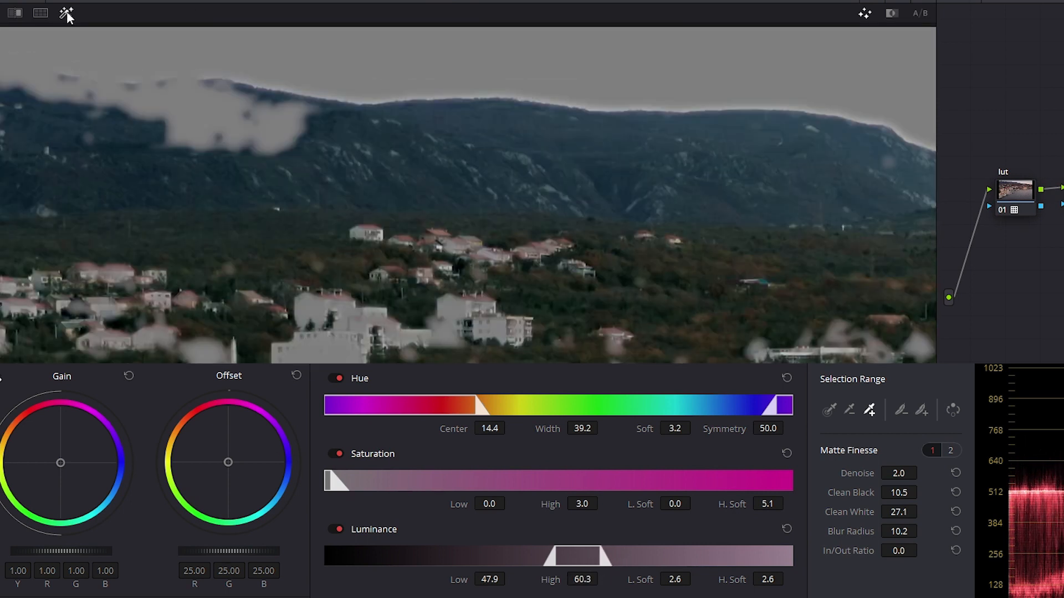
Compare the image with and without the highlight, and widen the hue range to center 12.2 and width 45.5.
left_click(67, 15)
left_click(67, 16)
left_click_drag(492, 429, 483, 428)
left_click_drag(583, 428, 603, 428)
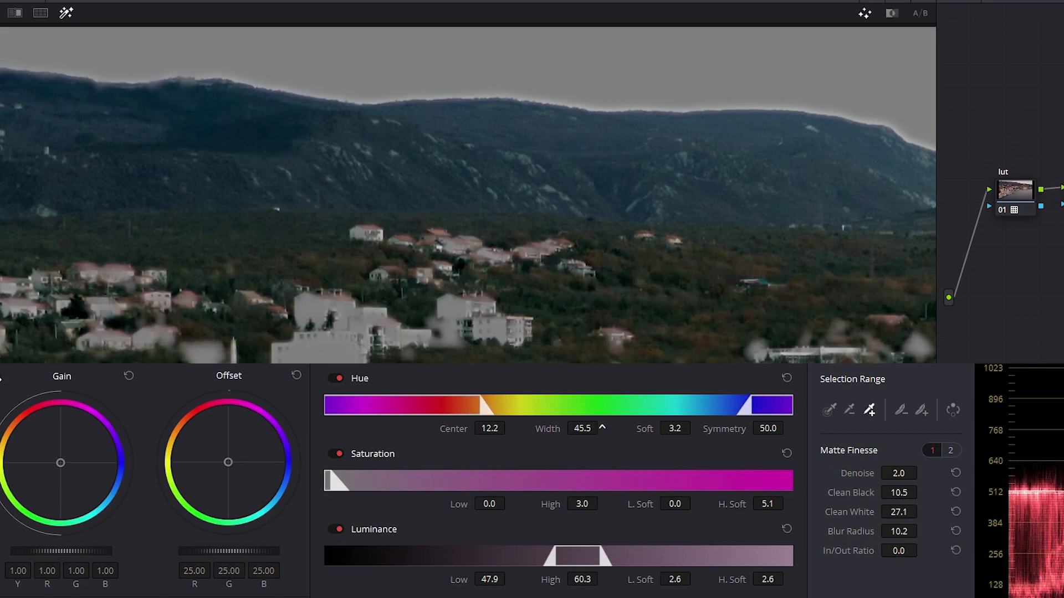
Try to subtract an unwanted area from the hillside and mountain key by sampling it, and undo the sample.
left_click_drag(438, 349, 689, 194)
mouse_move(449, 106)
left_mouse_down()
mouse_move(593, 199)
mouse_move(626, 61)
left_mouse_up()
left_click(849, 410)
left_click(443, 338)
mouse_move(618, 221)
left_mouse_down()
mouse_move(488, 346)
mouse_move(482, 272)
left_mouse_up()
key("ctrl+z")
Examine the key across the town and water in highlight view, and inspect the graded waterfront buildings with the highlight off.
scroll(311, 248, "down", 4)
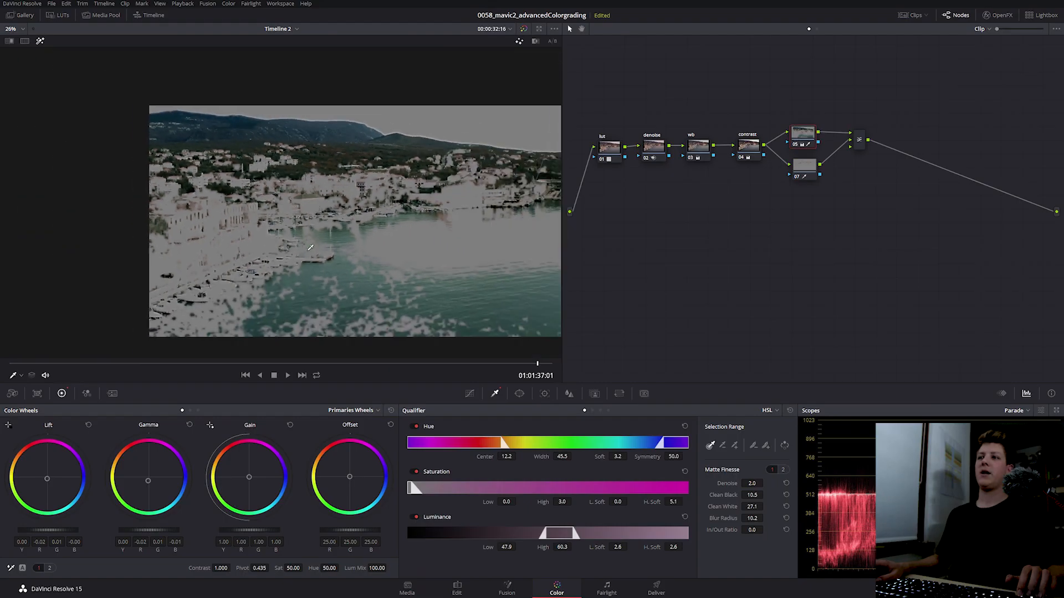
scroll(310, 247, "up", 1)
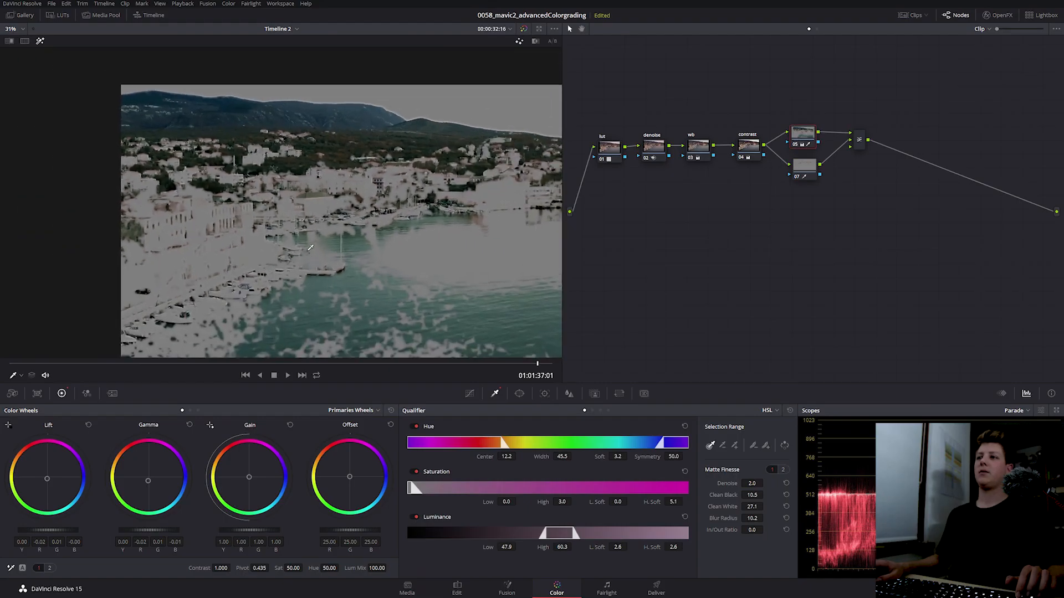
left_click_drag(310, 247, 237, 252)
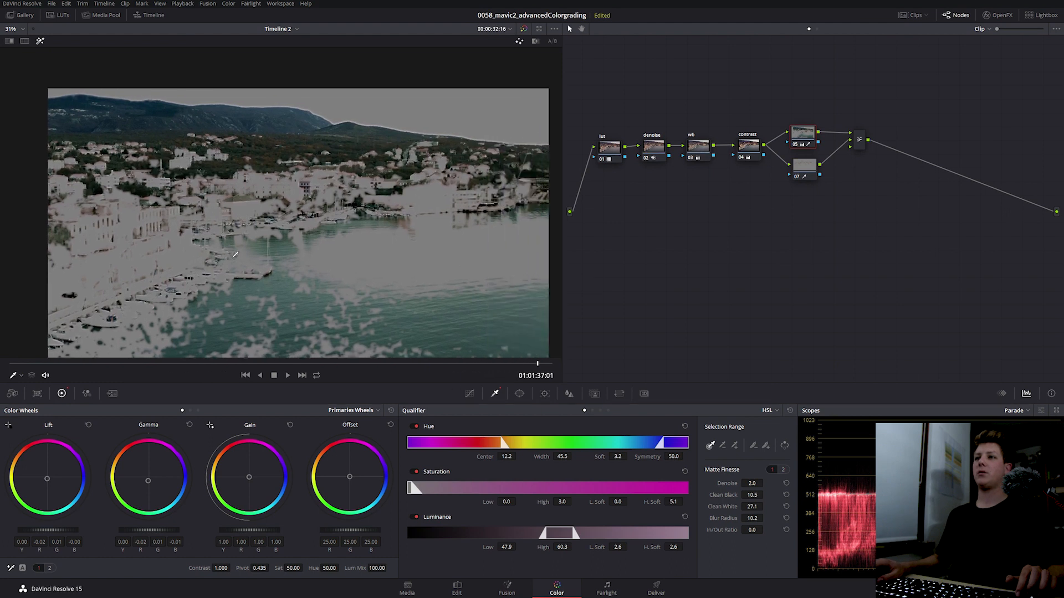
left_click(39, 41)
scroll(265, 251, "up", 1)
scroll(265, 251, "up", 6)
scroll(257, 243, "down", 1)
left_click_drag(257, 243, 481, 291)
left_click_drag(160, 184, 301, 226)
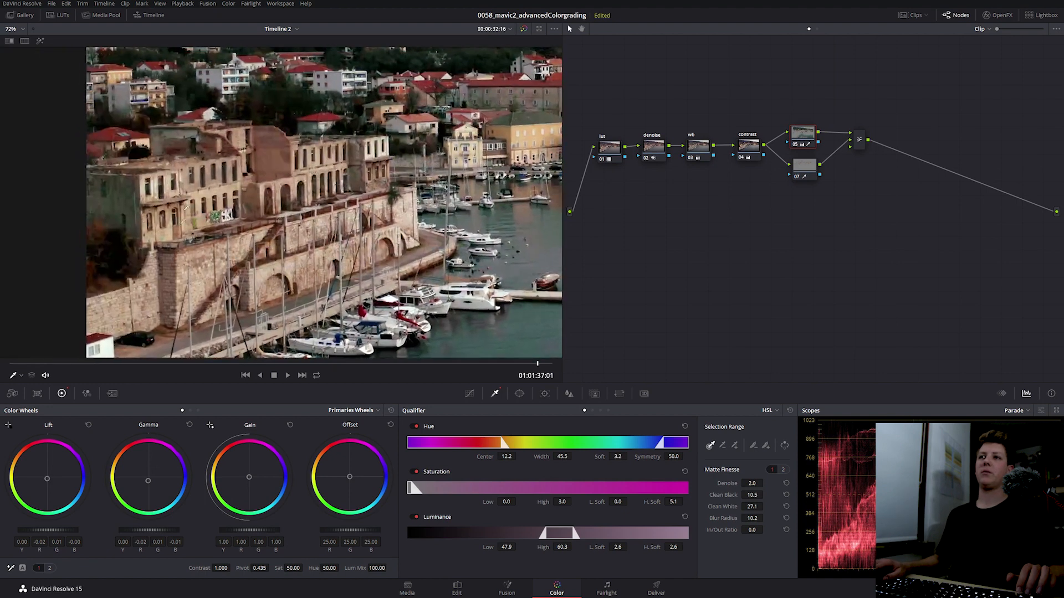
Enable a curve window on node 05 and draw it around the hillside and mountains at the end of the clip.
left_click_drag(186, 209, 108, 229)
scroll(167, 221, "down", 6)
left_click_drag(548, 364, 559, 364)
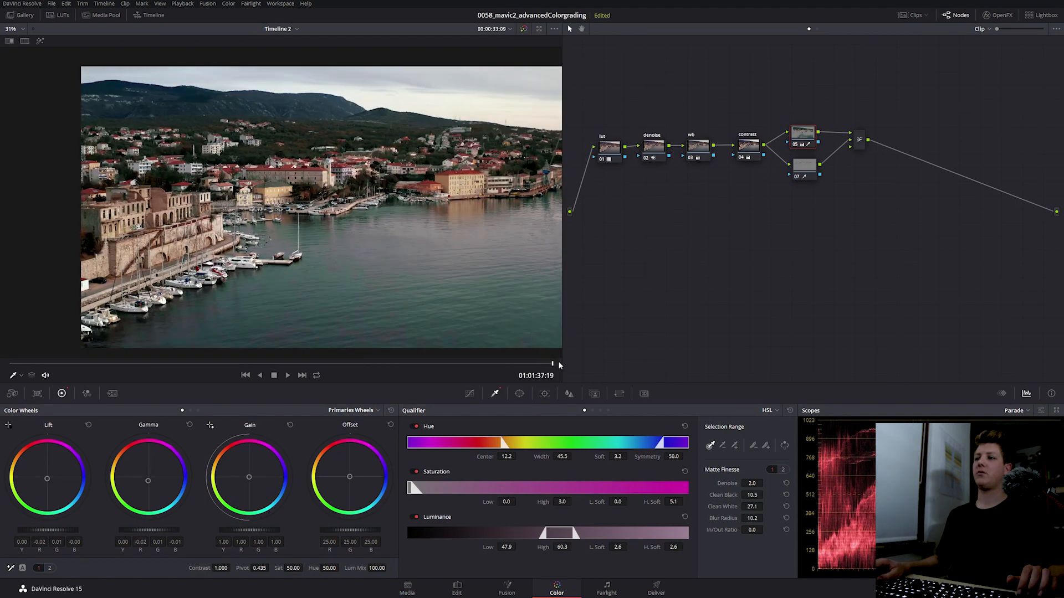
left_click(519, 394)
left_click(417, 517)
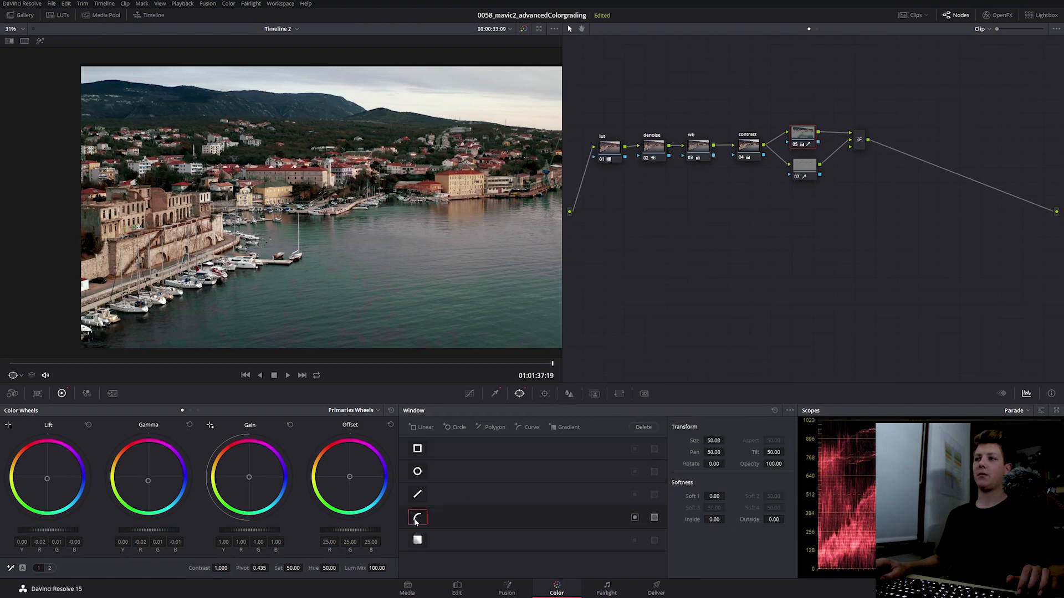
left_click_drag(214, 235, 264, 236)
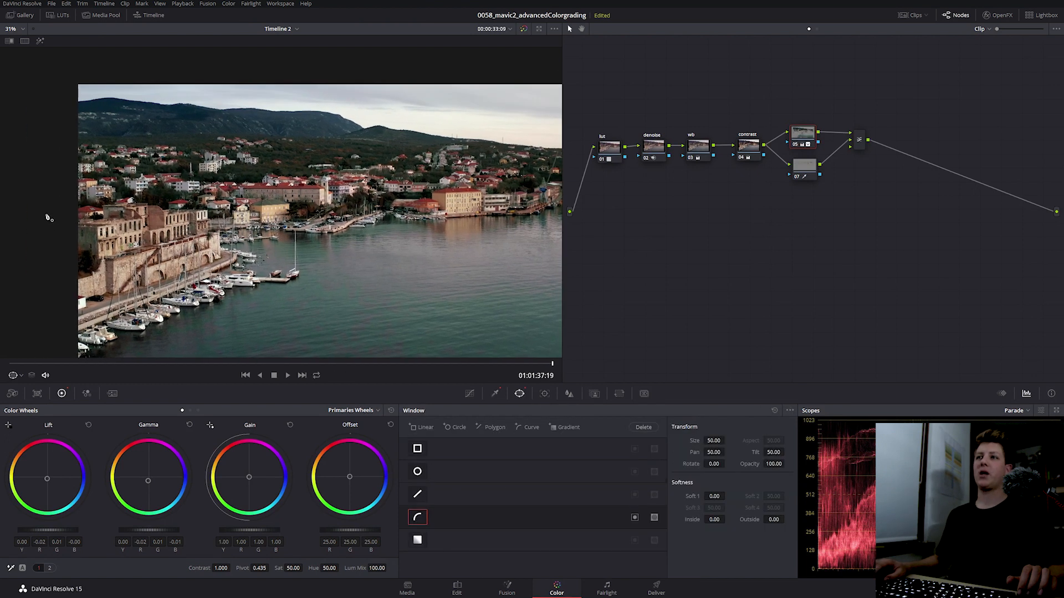
left_click(216, 209)
scroll(217, 211, "up", 5)
left_click(389, 227)
scroll(388, 221, "down", 5)
left_click(466, 211)
left_click(477, 126)
left_click(43, 218)
Reshape the curve window's lower edge by repositioning its points along the waterfront town.
scroll(202, 275, "up", 3)
scroll(202, 276, "up", 5)
left_click_drag(202, 222, 198, 302)
left_click_drag(158, 258, 169, 202)
left_click_drag(461, 259, 463, 194)
left_click_drag(66, 239, 506, 238)
left_click_drag(340, 262, 440, 247)
scroll(136, 295, "down", 5)
Track the curve window in reverse from the clip's end, stop the tracking, and switch the tracker to Frame mode.
left_click(545, 394)
left_click(424, 427)
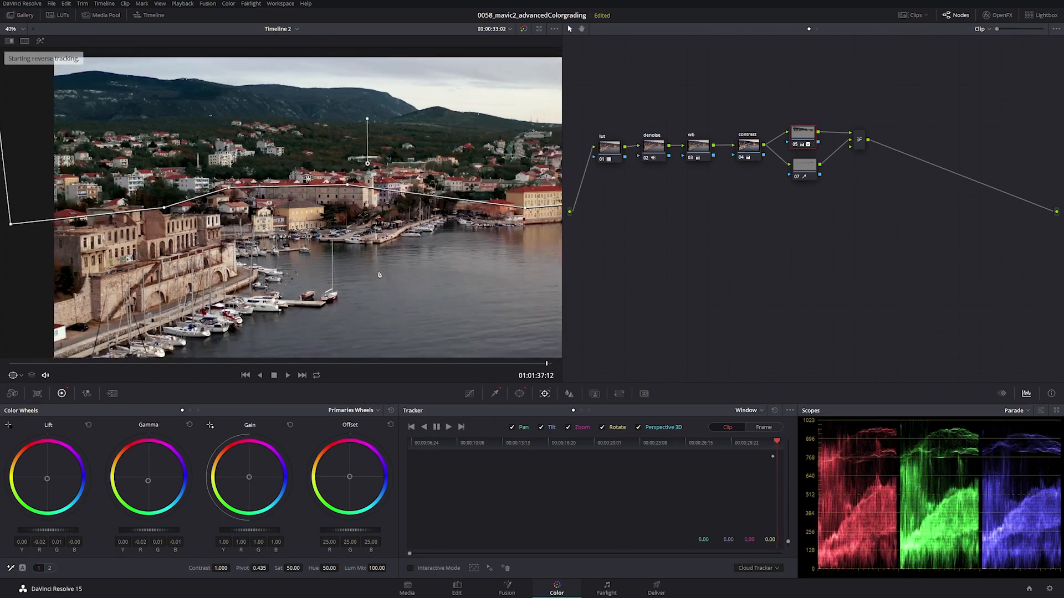
scroll(293, 270, "down", 1)
left_click(437, 427)
scroll(245, 231, "up", 2)
left_click(764, 428)
Pull the vegetation node's gain away from red, to R 0.93, G 1.02 and B 0.99.
left_click_drag(160, 50, 239, 123)
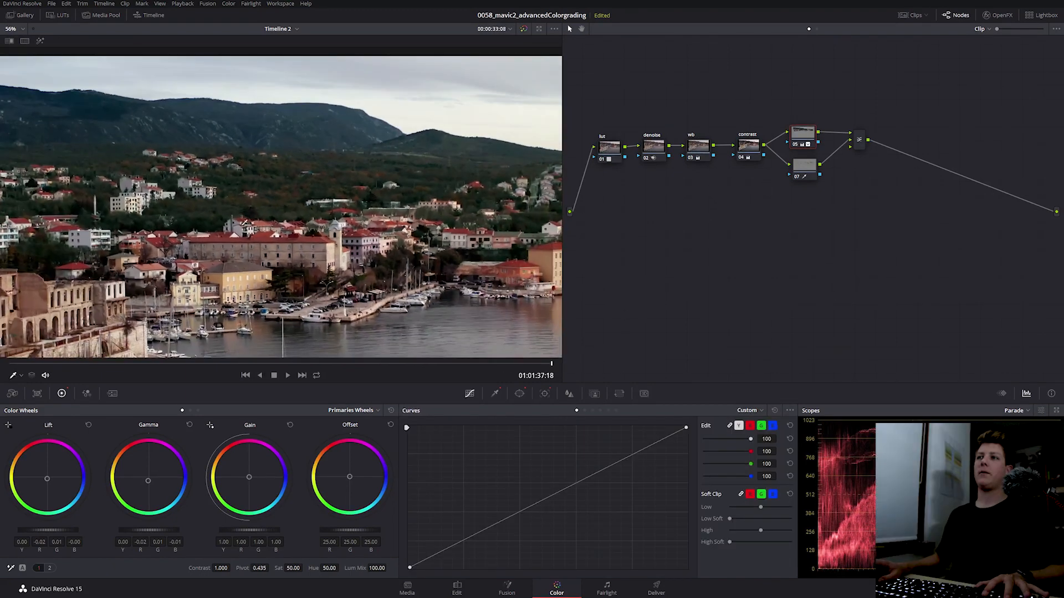
scroll(244, 224, "up", 4)
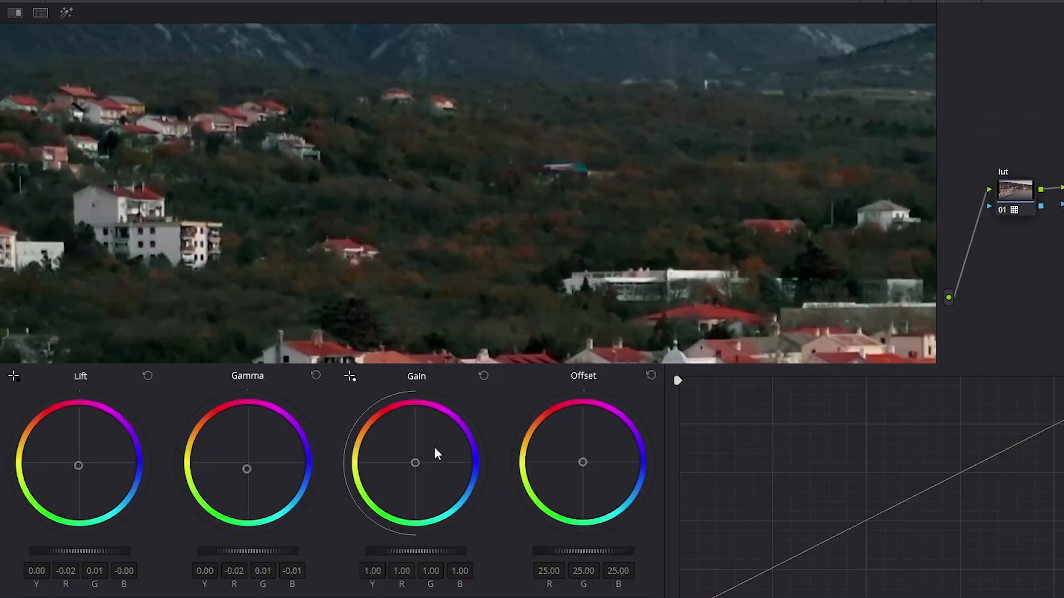
left_click_drag(411, 467, 410, 471)
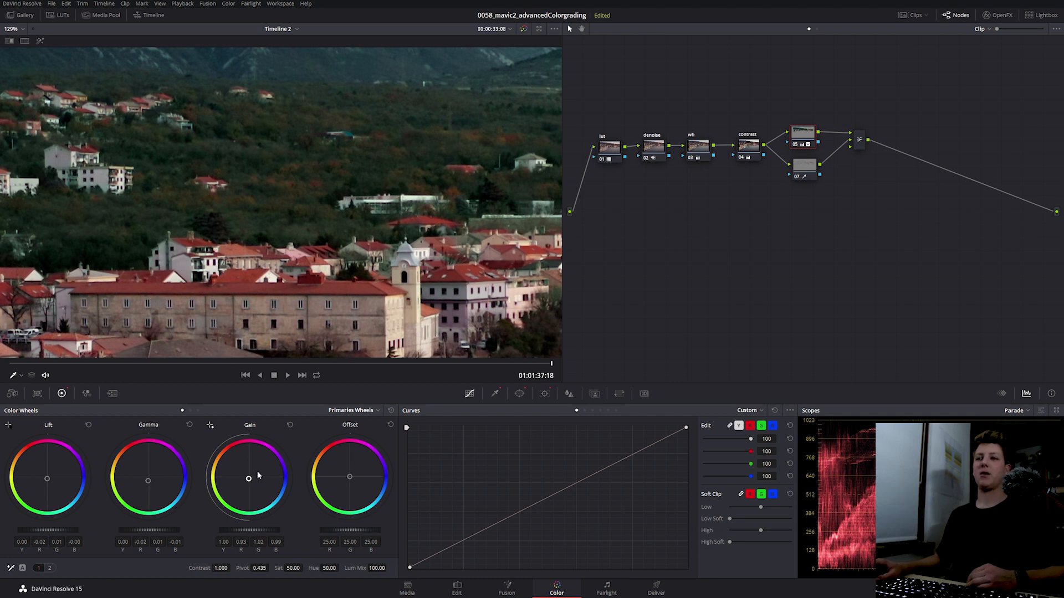
scroll(299, 194, "down", 5)
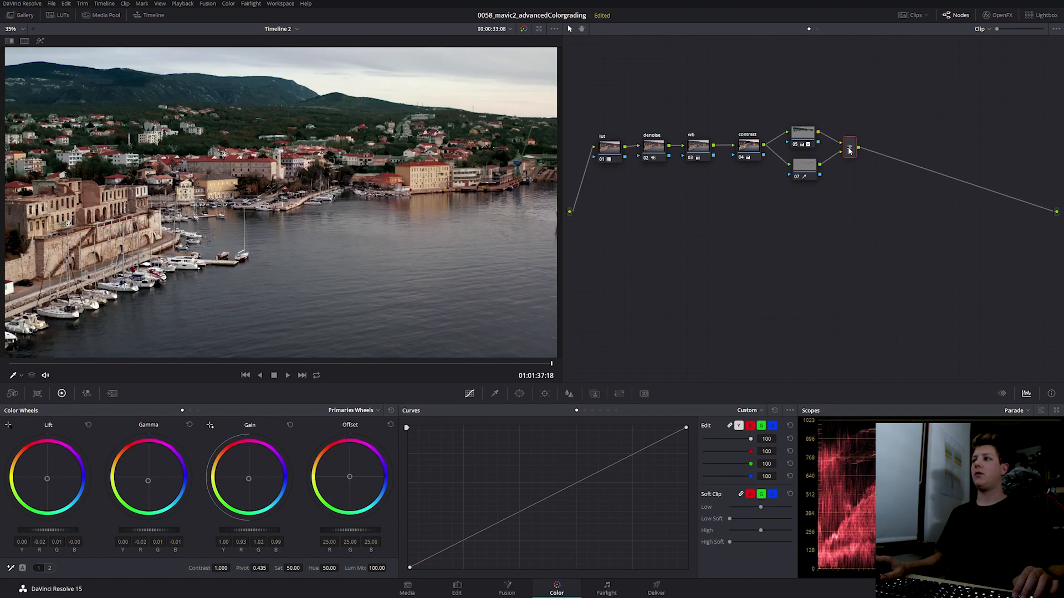
Add a serial node after the layer mixer, warm its gamma to R 0.01 and B -0.02, and raise its gain to 1.16.
key("alt+s")
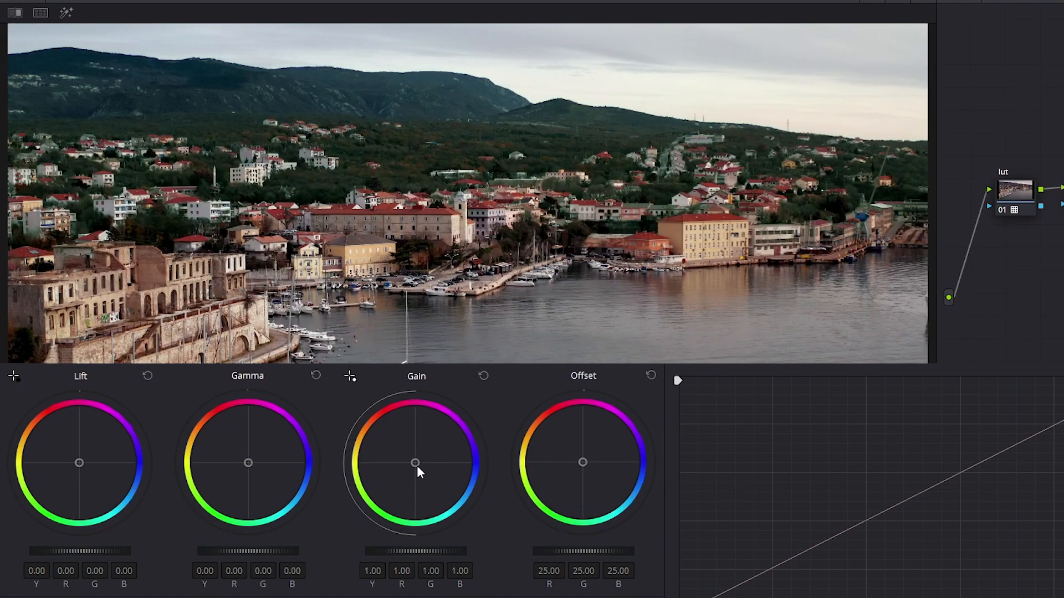
left_click_drag(250, 479, 249, 476)
double_click(414, 462)
left_click_drag(245, 463, 244, 459)
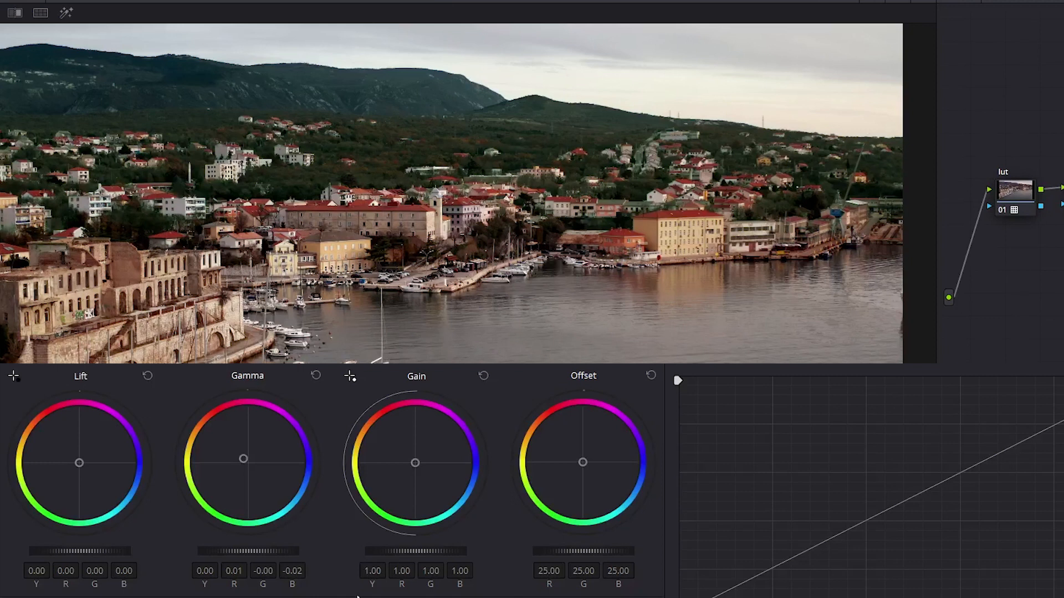
left_click_drag(424, 550, 461, 550)
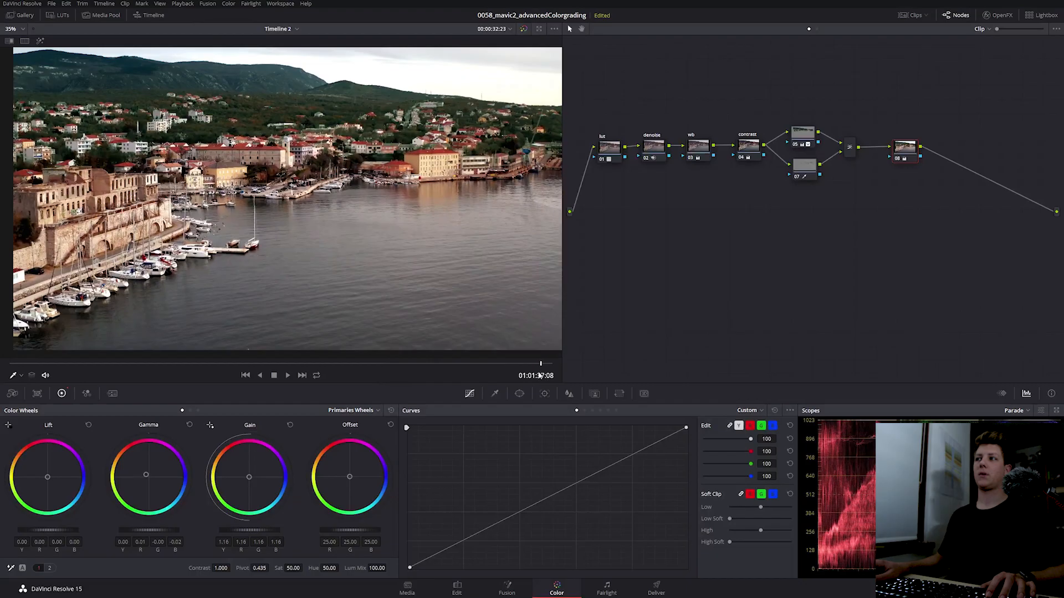
Check an early pier frame, reduce the new node's gain to 1.13, and raise its soft clip High Soft slightly.
left_click_drag(128, 367, 104, 366)
left_click_drag(254, 530, 248, 531)
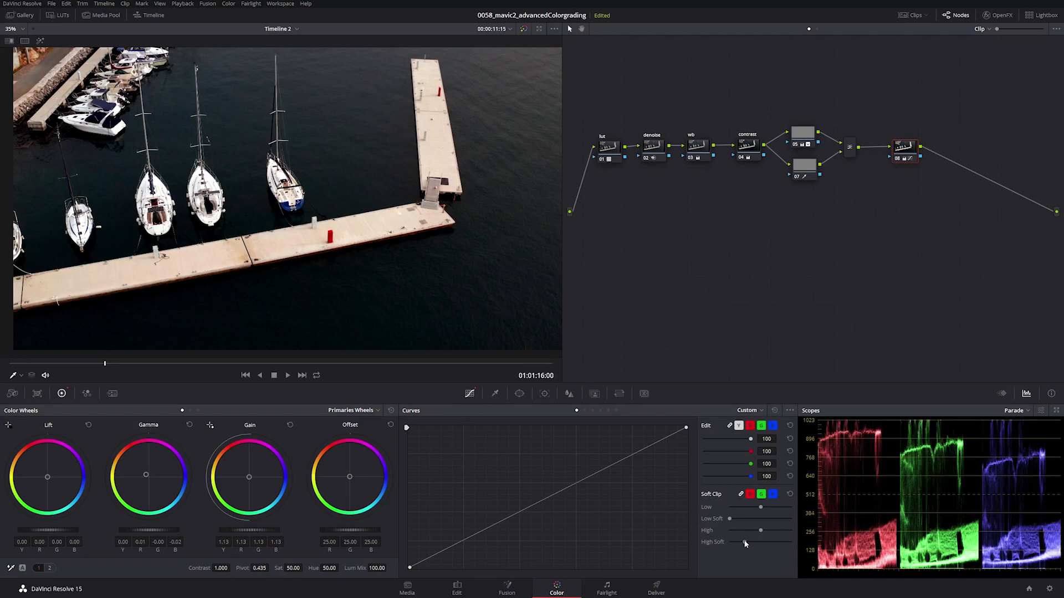
left_click_drag(267, 370, 628, 386)
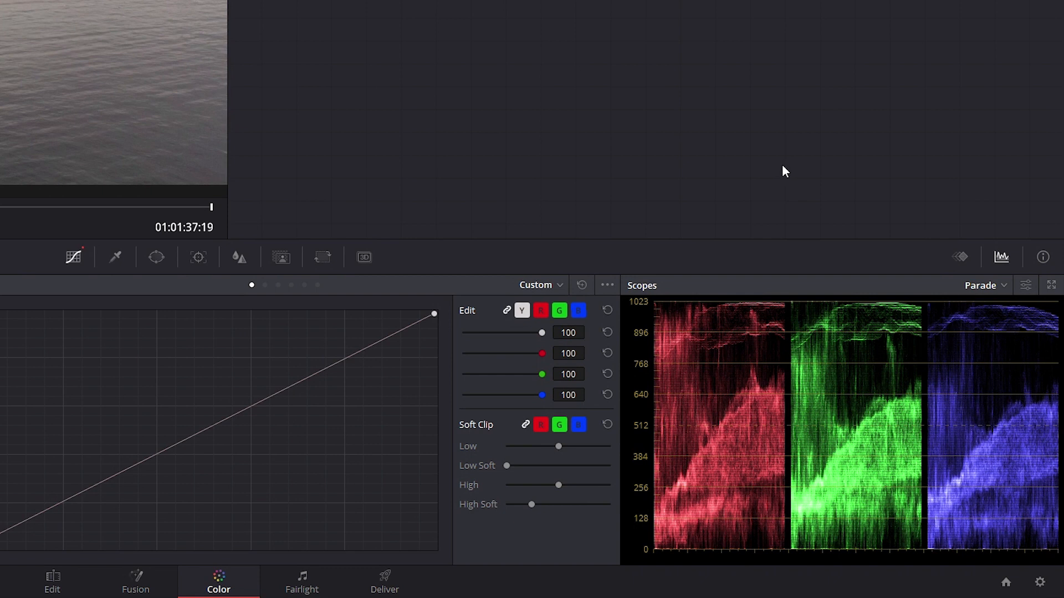
Turn on keyframing for Corrector 8 and keyframe its key output gain at 0 at 00:00:19:16.
left_click(963, 261)
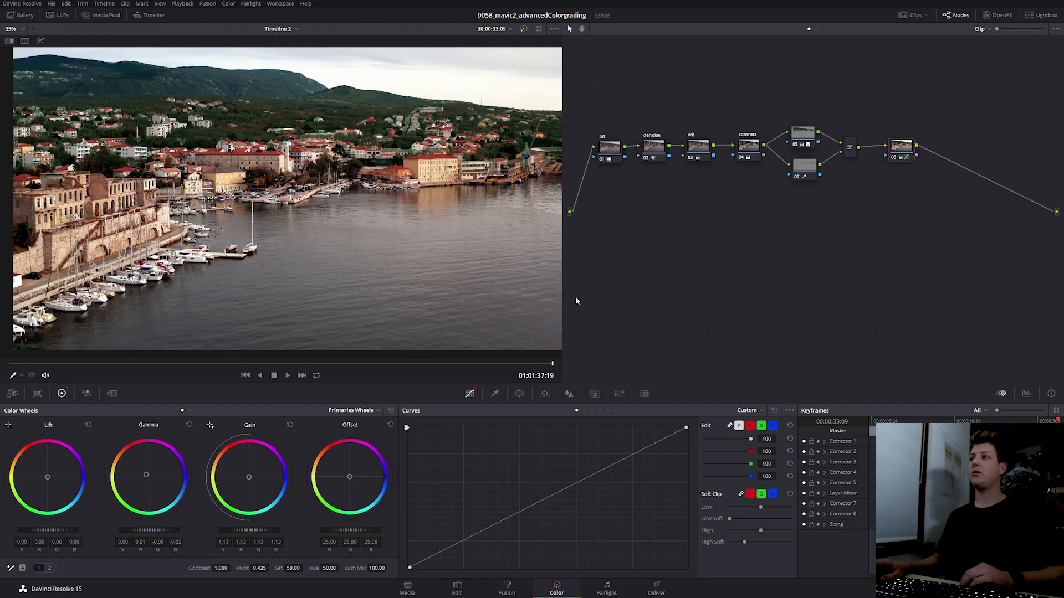
left_click_drag(553, 363, 49, 364)
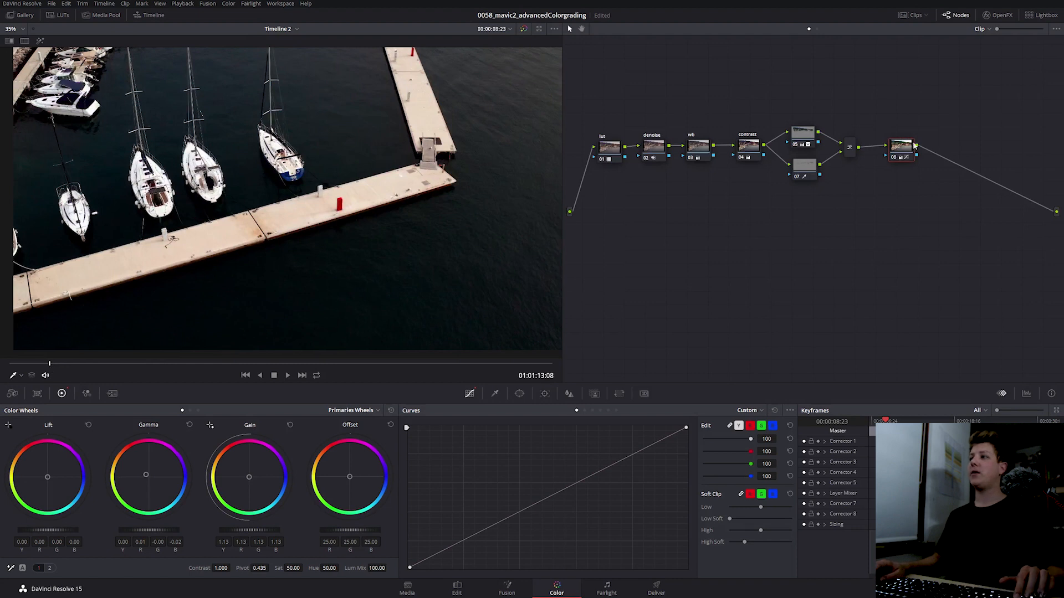
key("ctrl+d")
left_click_drag(50, 363, 530, 353)
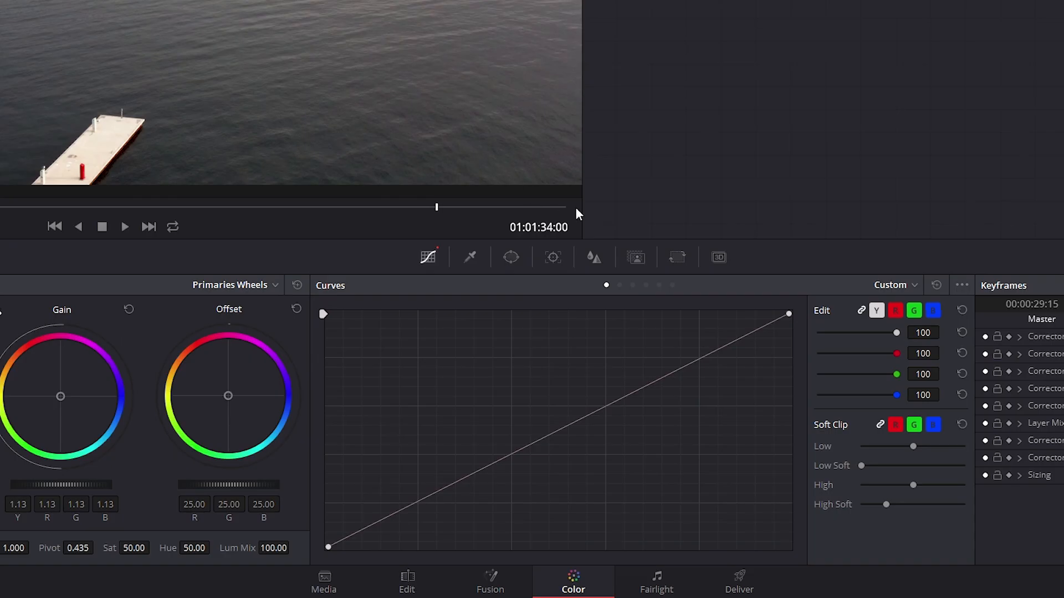
left_click(637, 258)
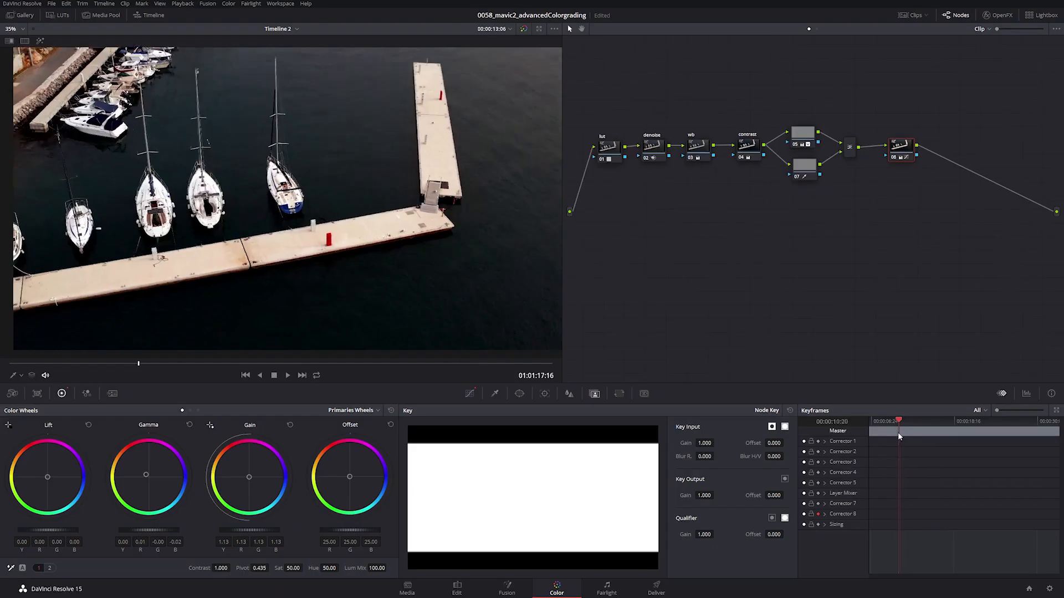
left_click_drag(898, 432, 963, 421)
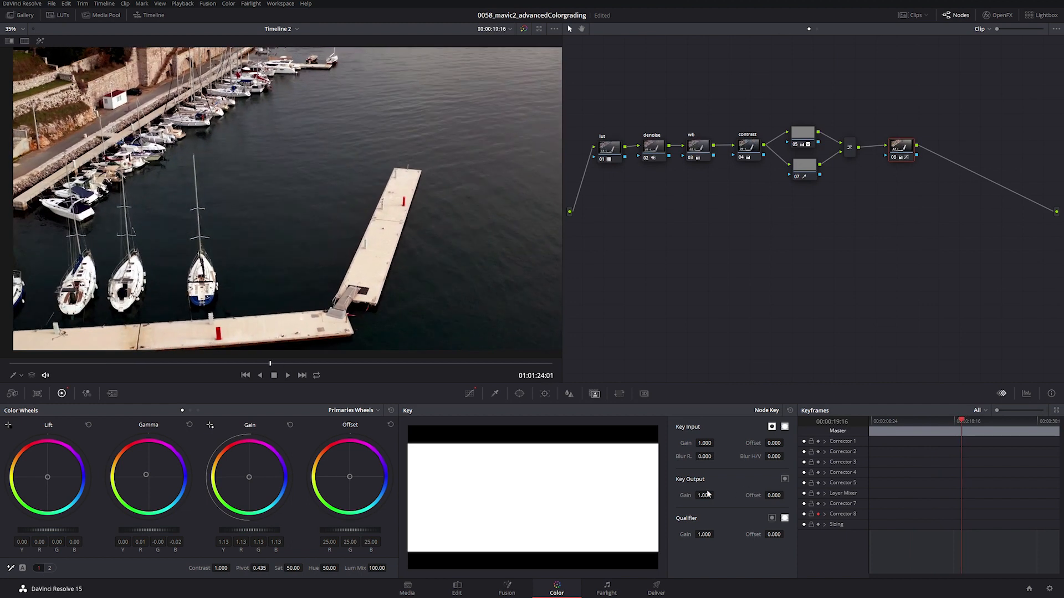
left_click(705, 495)
type("0")
key("Return")
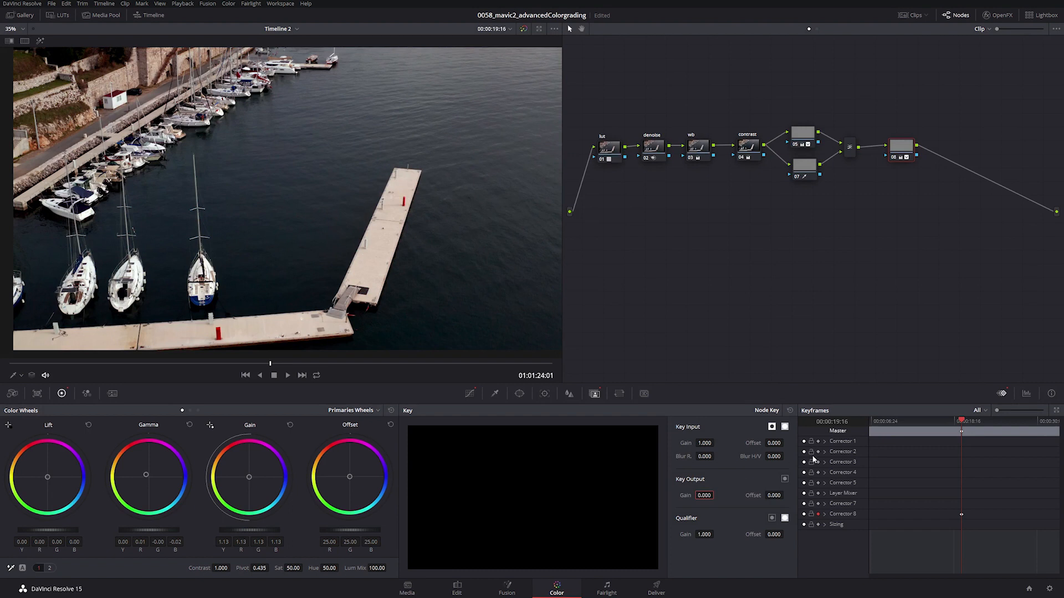
Keyframe Corrector 8's key output gain at 1 at 00:00:27:15, and review the fade across the clip.
left_click_drag(963, 421, 1020, 424)
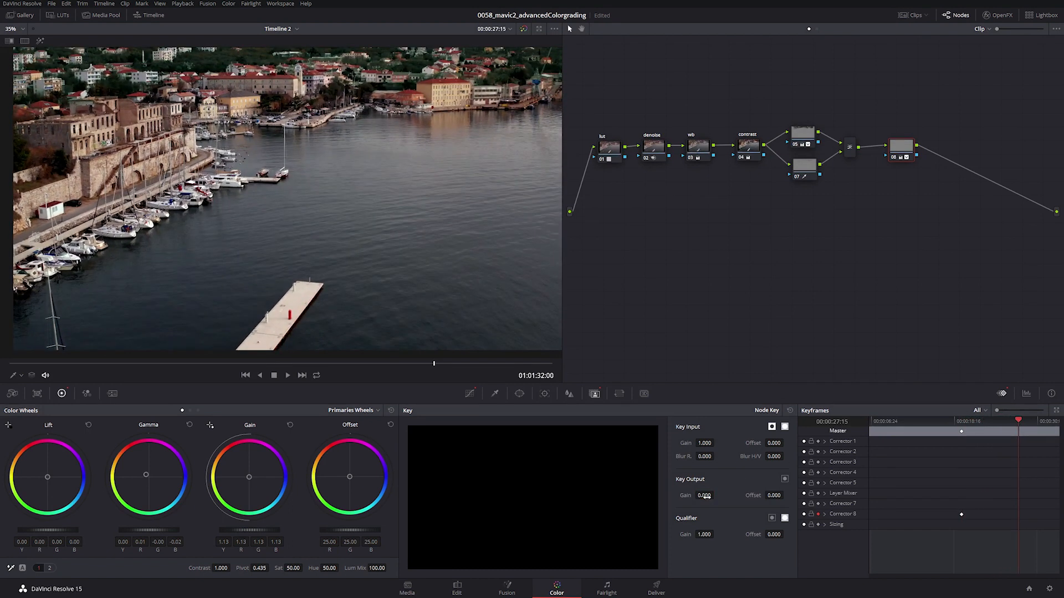
left_click(703, 495)
type("1")
key("Return")
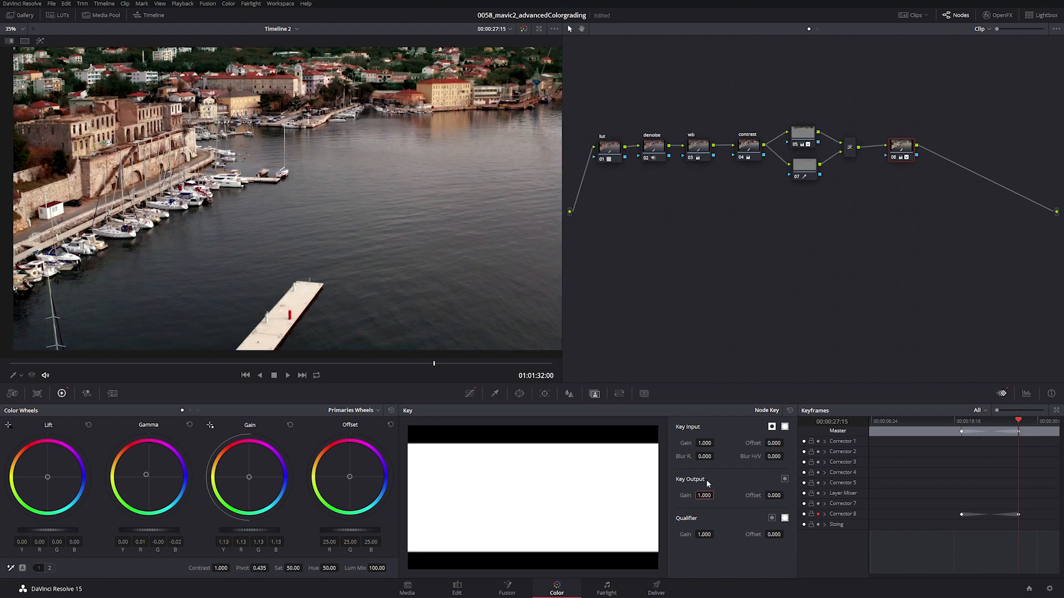
left_click_drag(1023, 431, 1059, 436)
left_click_drag(945, 423, 856, 467)
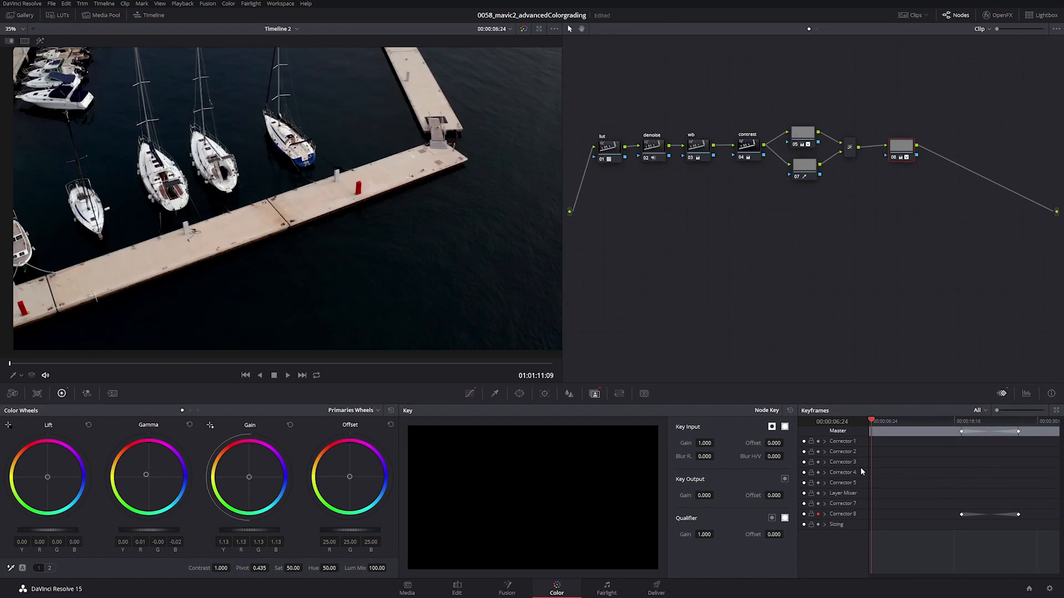
Turn on keyframing for the contrast node and add a dynamic keyframe on Corrector 4 at 00:00:19:22.
mouse_move(872, 472)
left_mouse_down()
mouse_move(881, 472)
mouse_move(862, 474)
left_mouse_up()
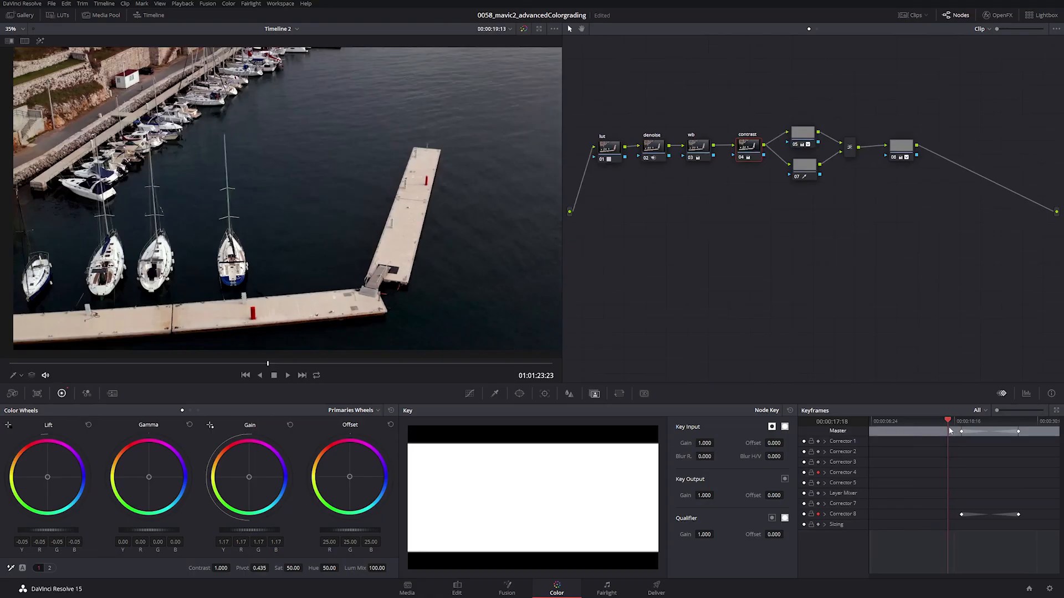
mouse_move(950, 427)
left_mouse_down()
mouse_move(976, 434)
mouse_move(963, 434)
left_mouse_up()
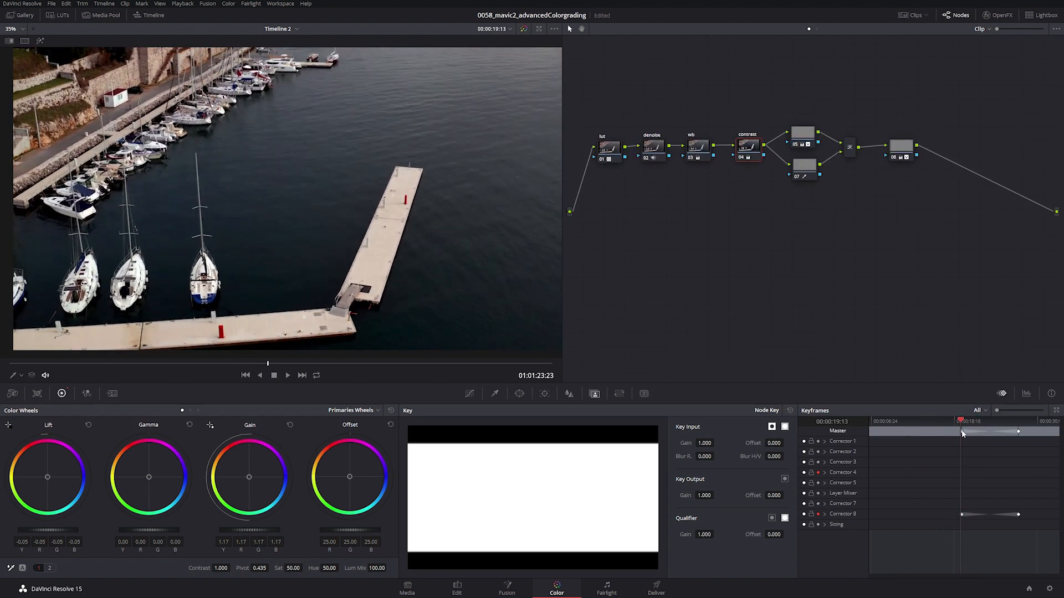
left_click(470, 394)
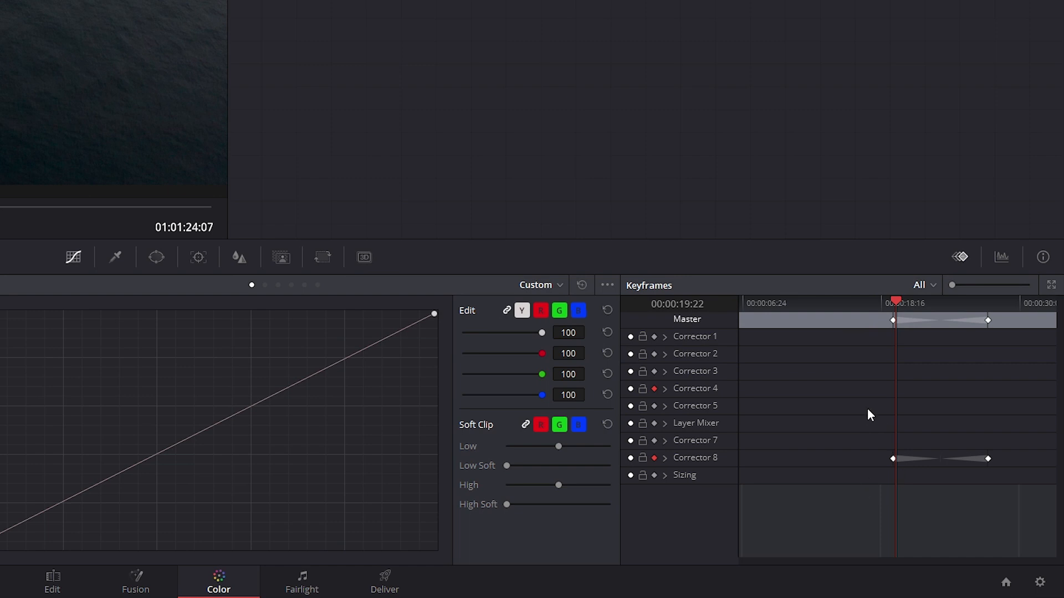
right_click(893, 388)
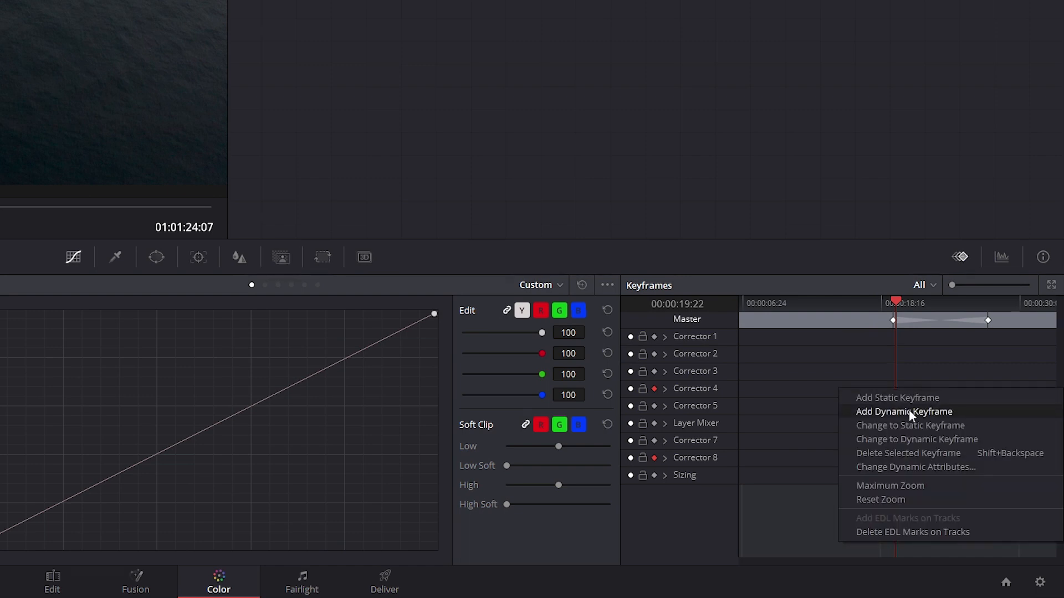
left_click(909, 410)
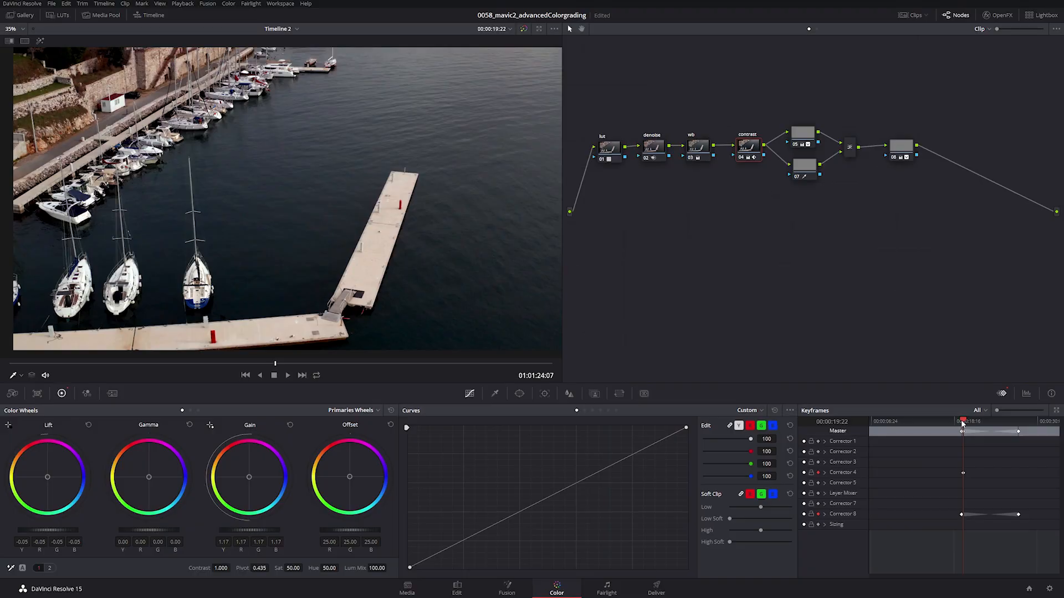
At 00:00:11:10, keyframe the contrast node with gain 1.20 and lift -0.07, and inspect its individual parameter tracks.
left_click_drag(894, 305, 797, 306)
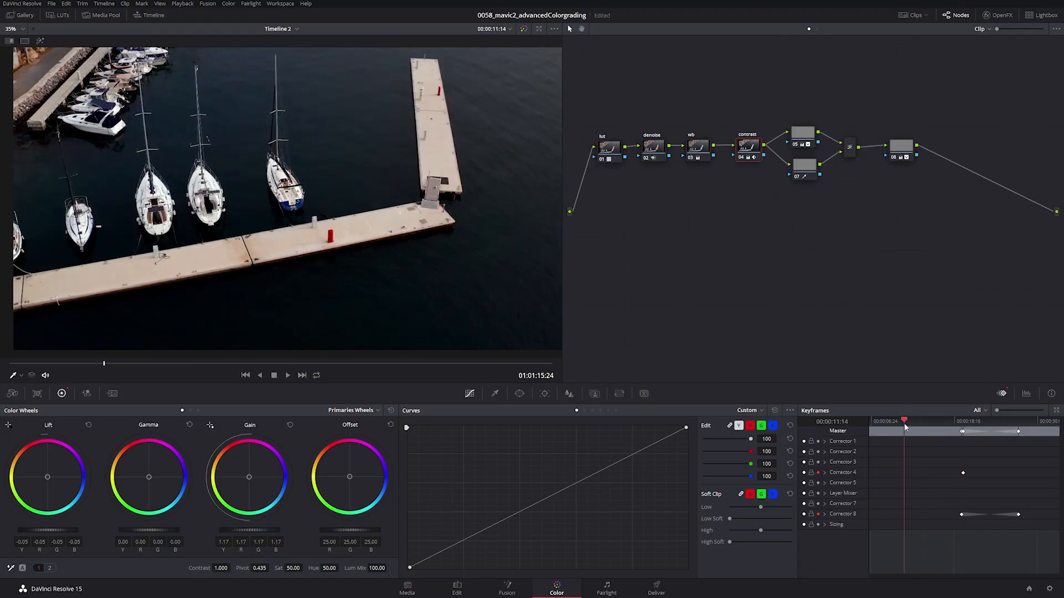
left_click_drag(904, 424, 903, 424)
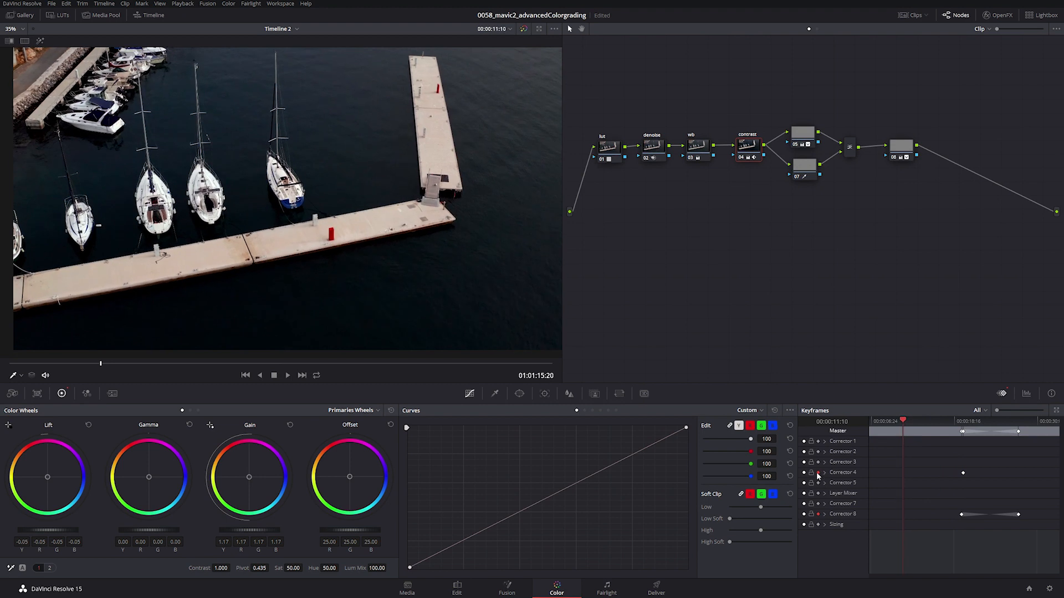
left_click_drag(246, 532, 238, 535)
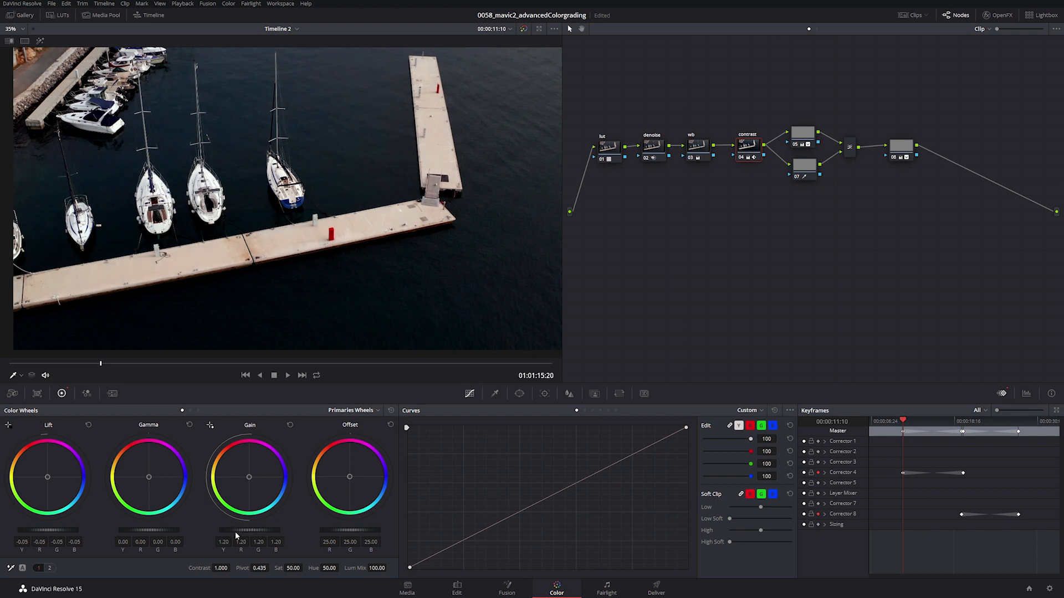
left_click(1026, 393)
left_click_drag(65, 529, 62, 530)
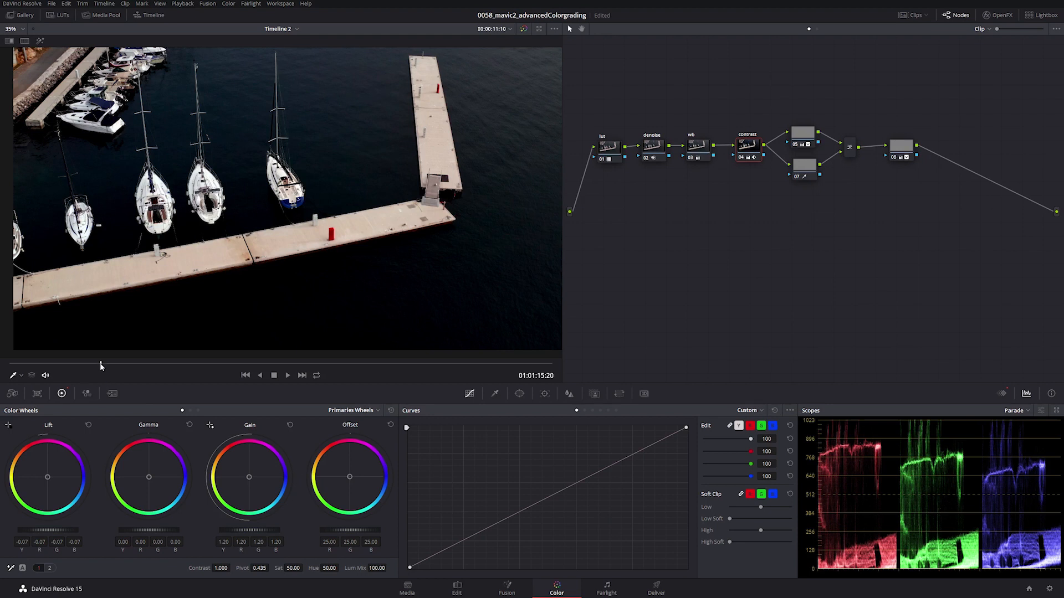
left_click(1003, 394)
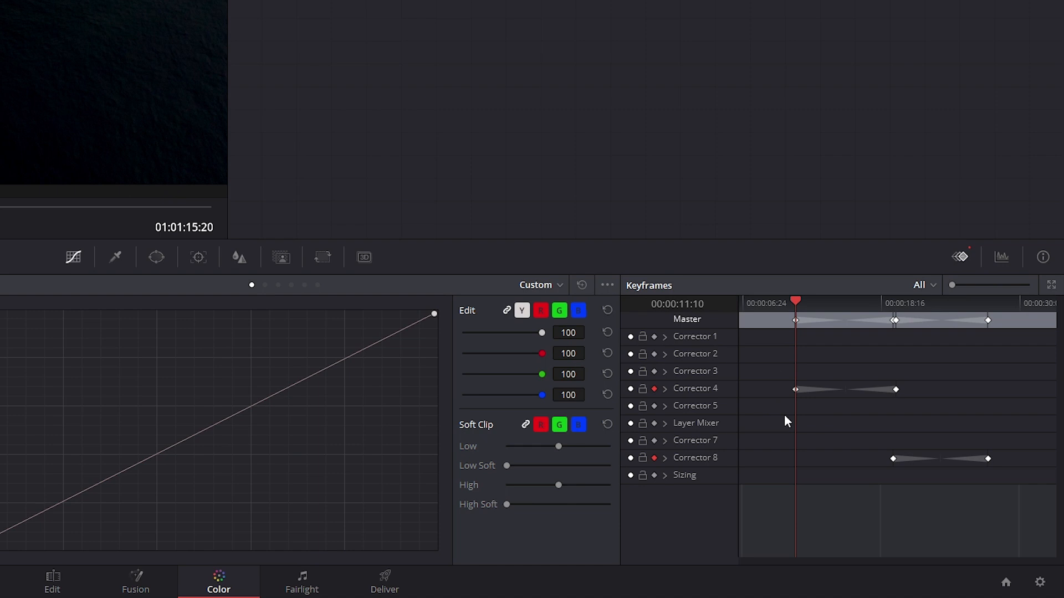
left_click(665, 389)
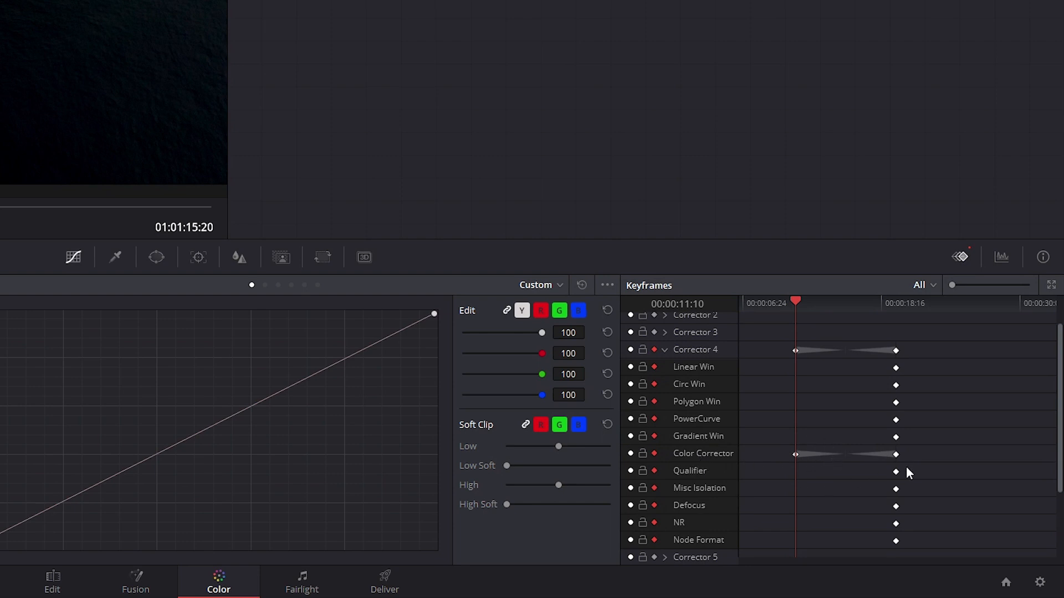
left_click(666, 350)
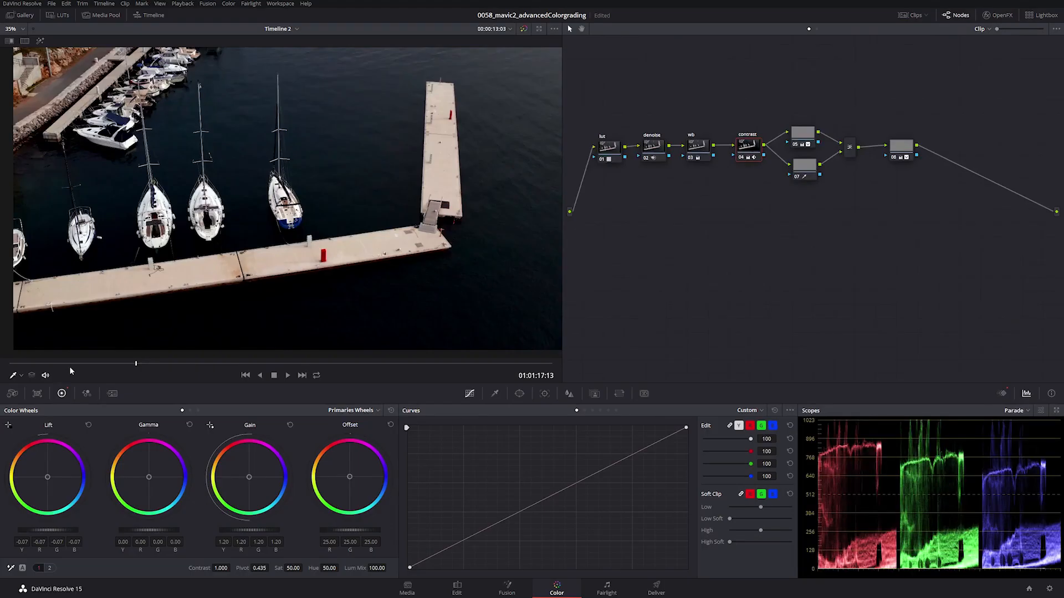
Near the end of the clip, warm the last node's gamma to R 0.05, G -0.01 and B -0.06, and review the shot.
left_click_drag(67, 364, 617, 376)
left_click(909, 146)
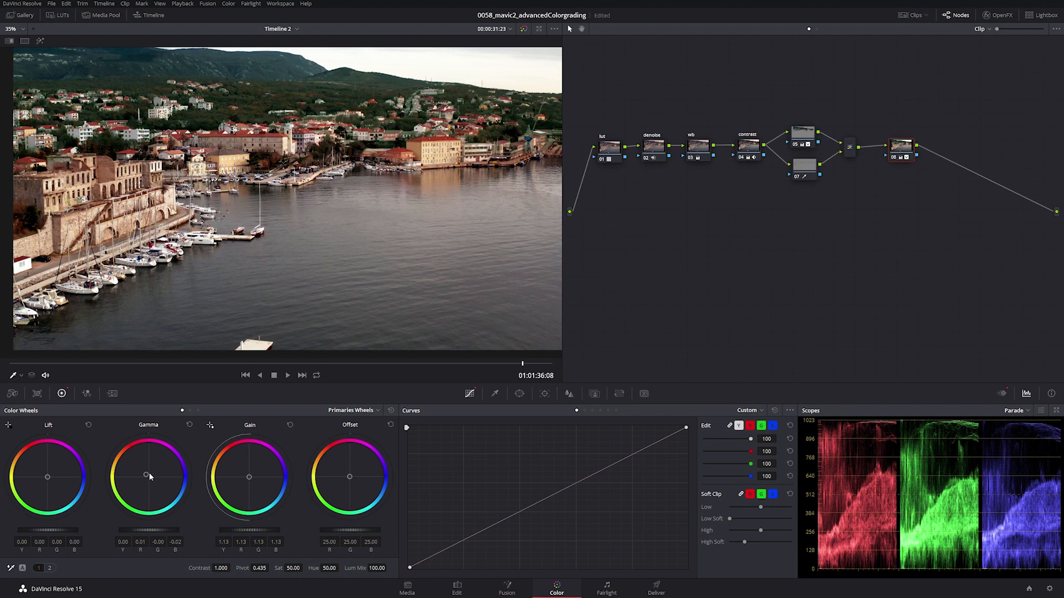
left_click_drag(146, 475, 148, 473)
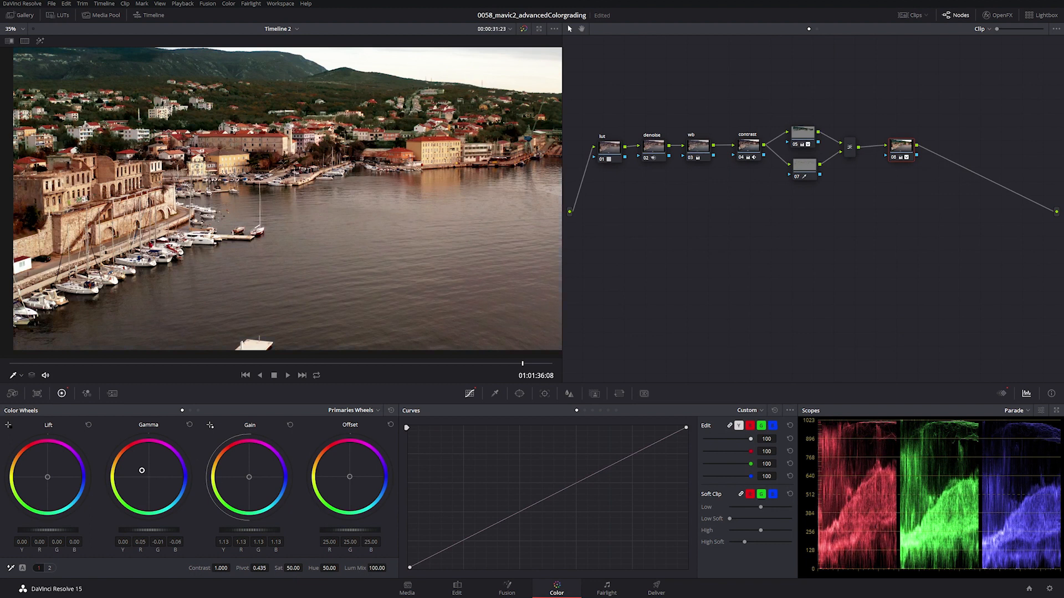
left_click_drag(237, 367, 558, 377)
left_click_drag(459, 393, 420, 389)
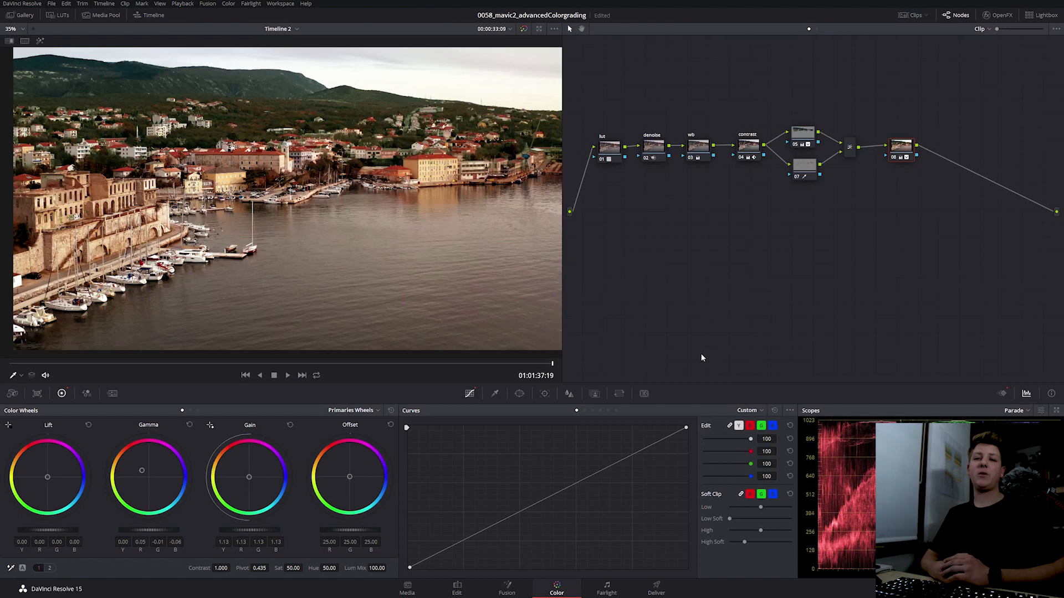